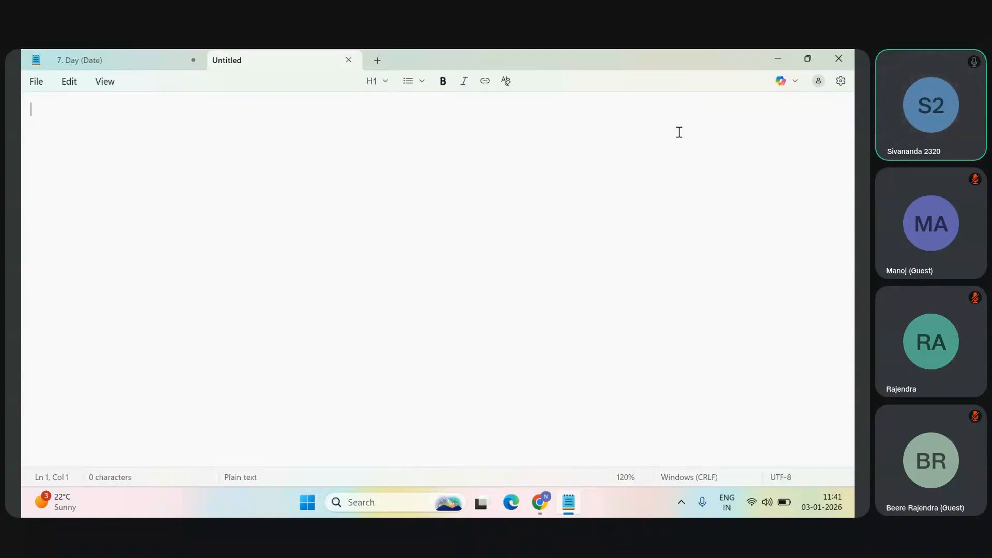
Step: Enlarge the note's text to 140% zoom and enter the heading "Sandbox and Production" on the first line
{"action": "key", "text": "ctrl+plus"}
{"action": "type", "text": "Sandbo"}
{"action": "key", "text": "alt"}
{"action": "key", "text": "alt"}
{"action": "type", "text": "x and Podu"}
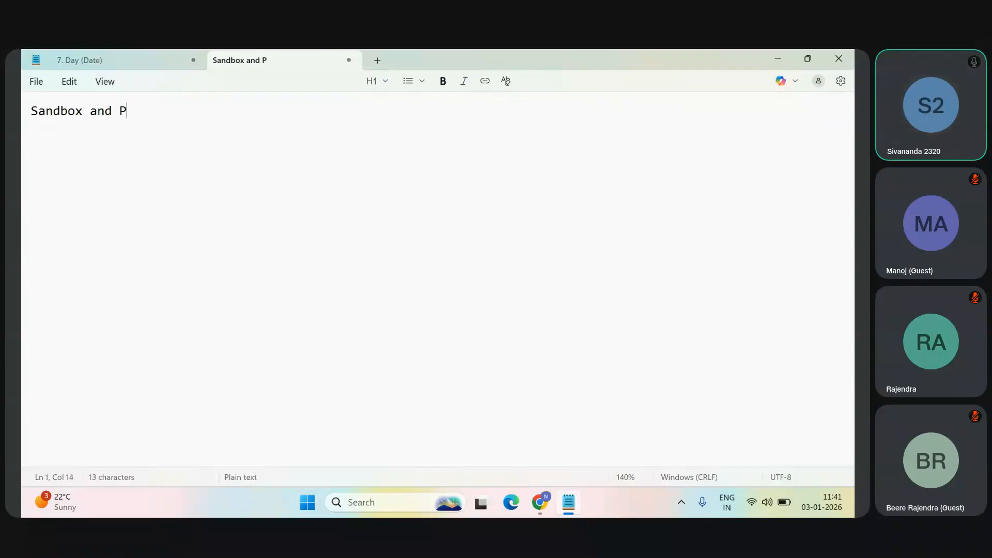
{"action": "key", "text": "BackSpace"}
{"action": "key", "text": "BackSpace"}
{"action": "key", "text": "BackSpace"}
{"action": "type", "text": "rod"}
{"action": "key", "text": "BackSpace"}
{"action": "key", "text": "BackSpace"}
{"action": "type", "text": "oduction"}
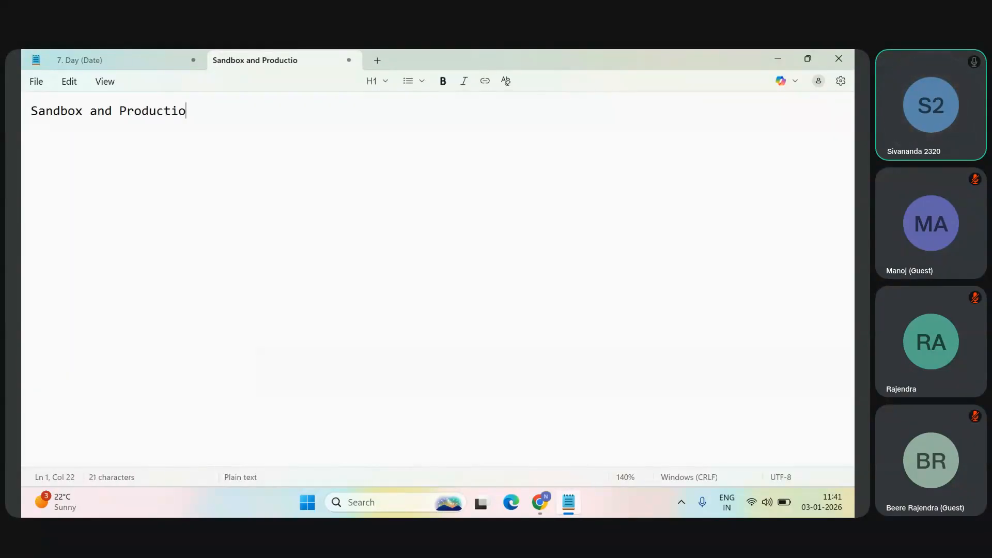
Step: Add the line "Sandbox - Testing/Dev" below the heading, leaving two blank lines between them
{"action": "key", "text": "Return"}
{"action": "key", "text": "Return"}
{"action": "key", "text": "Return"}
{"action": "type", "text": "Sanbox"}
{"action": "key", "text": "BackSpace"}
{"action": "type", "text": "x -"}
{"action": "key", "text": "BackSpace"}
{"action": "key", "text": "BackSpace"}
{"action": "key", "text": "BackSpace"}
{"action": "key", "text": "BackSpace"}
{"action": "key", "text": "BackSpace"}
{"action": "key", "text": "BackSpace"}
{"action": "type", "text": "dbox - Testing/Dev"}
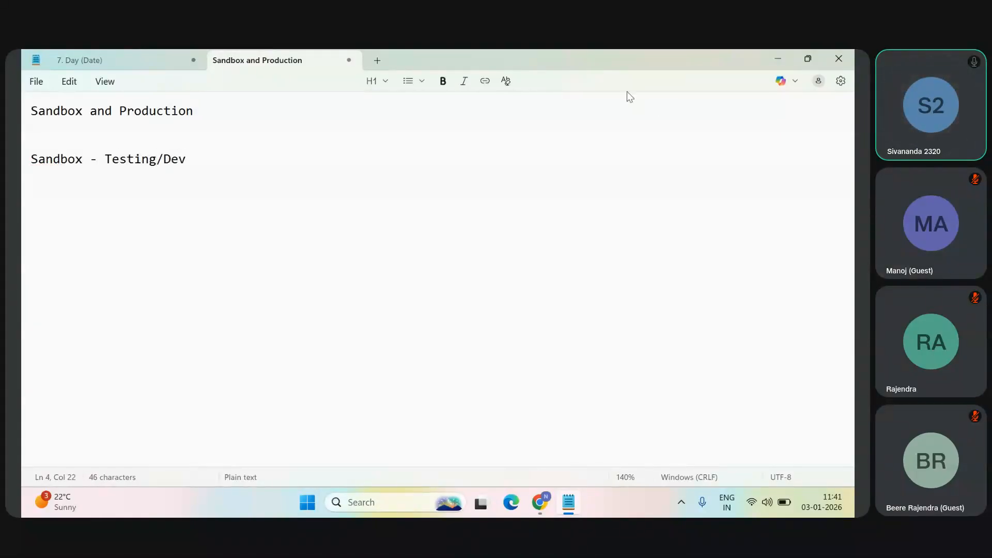
Step: Highlight the word "Production" in the heading, then the word "Sandbox" in the Testing/Dev line
{"action": "left_click", "coordinate": [120, 110]}
{"action": "mouse_move", "coordinate": [120, 110]}
{"action": "left_mouse_down"}
{"action": "mouse_move", "coordinate": [202, 110]}
{"action": "mouse_move", "coordinate": [119, 116]}
{"action": "left_mouse_up"}
{"action": "left_click", "coordinate": [200, 110]}
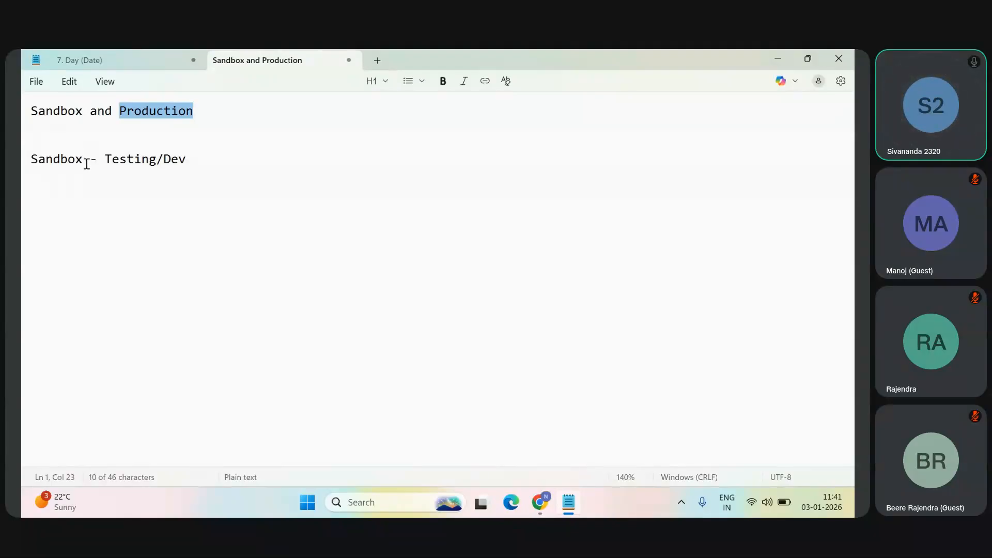
{"action": "left_click_drag", "start_coordinate": [87, 162], "coordinate": [30, 161]}
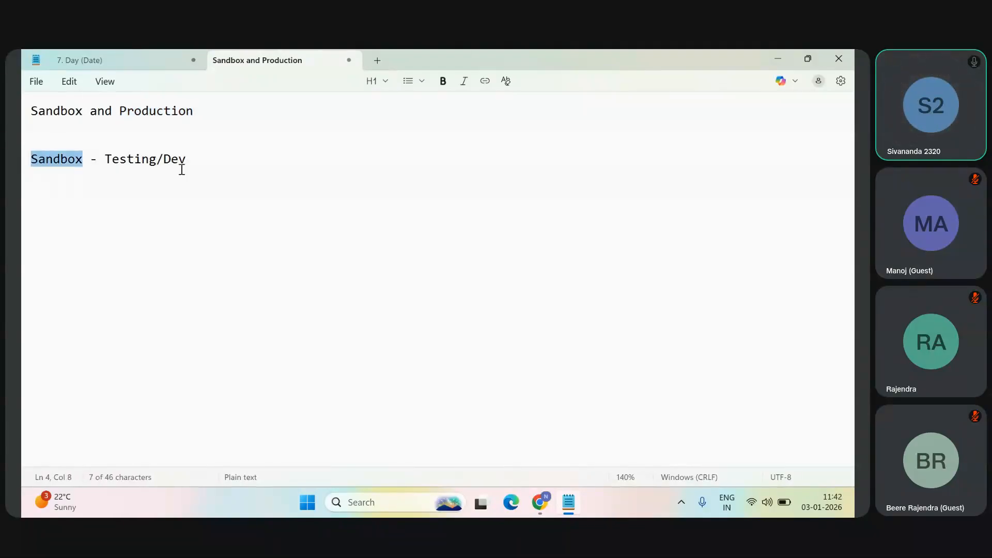
Step: Add the subheading "Multiple types" below the "Sandbox - Testing/Dev" line, with a blank line before and after it
{"action": "left_click", "coordinate": [204, 160]}
{"action": "key", "text": "Return"}
{"action": "key", "text": "Return"}
{"action": "type", "text": "M"}
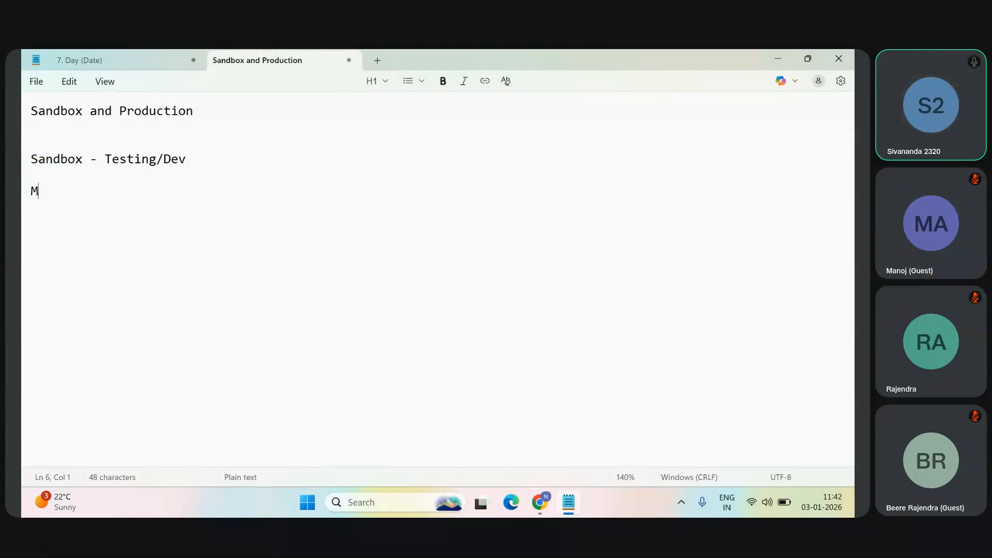
{"action": "type", "text": "ultiple types"}
{"action": "key", "text": "Return"}
{"action": "key", "text": "Return"}
Step: List the first two sandbox types under "Multiple types": "1. Full copy SB" and "2. Partial copy SB"
{"action": "type", "text": "1. F"}
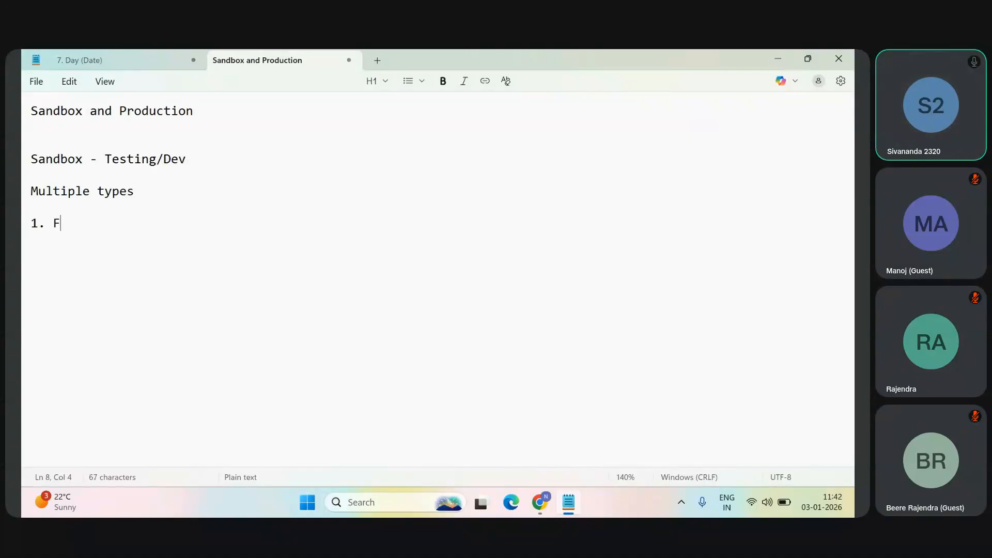
{"action": "type", "text": "ull copy SB"}
{"action": "key", "text": "Return"}
{"action": "type", "text": "2"}
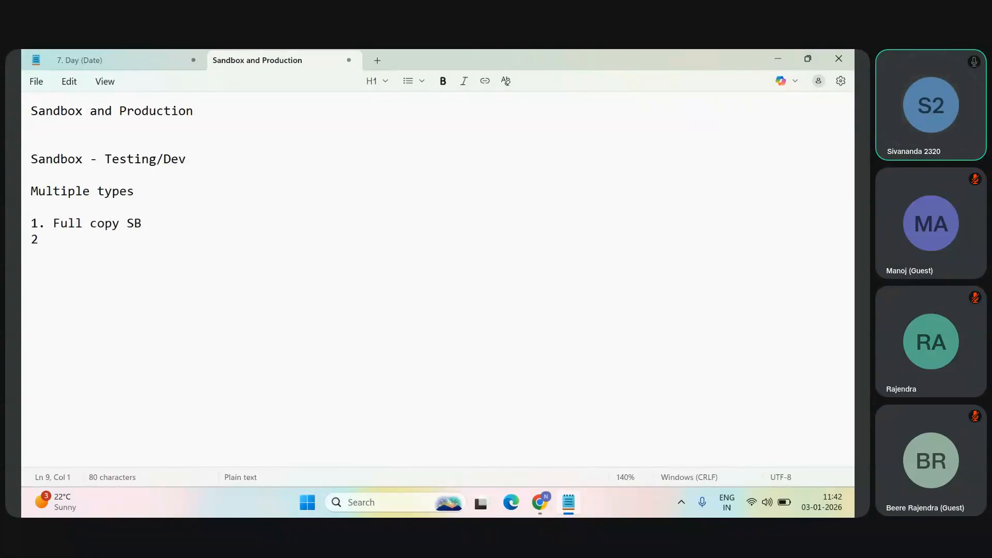
{"action": "type", "text": ". Partial "}
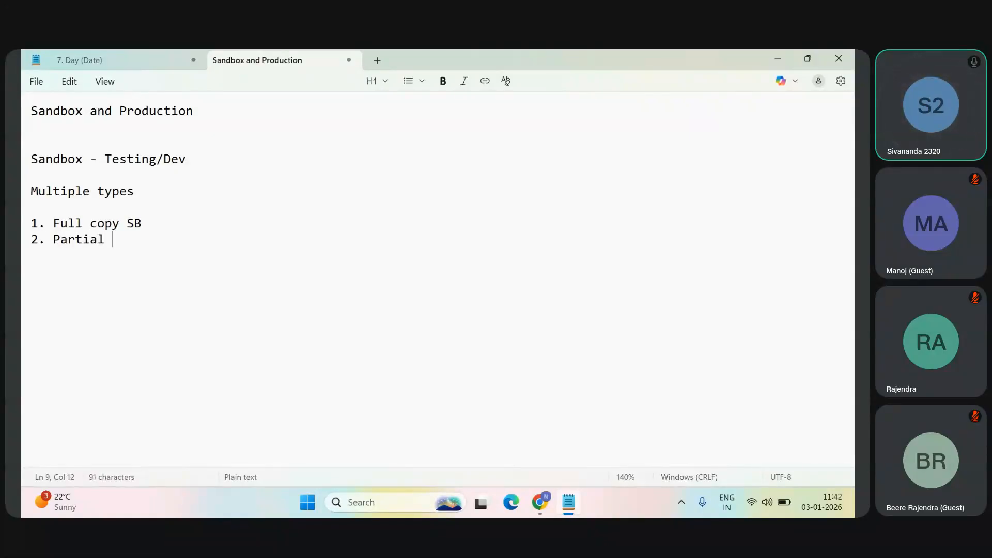
{"action": "type", "text": "copy SB"}
{"action": "key", "text": "Return"}
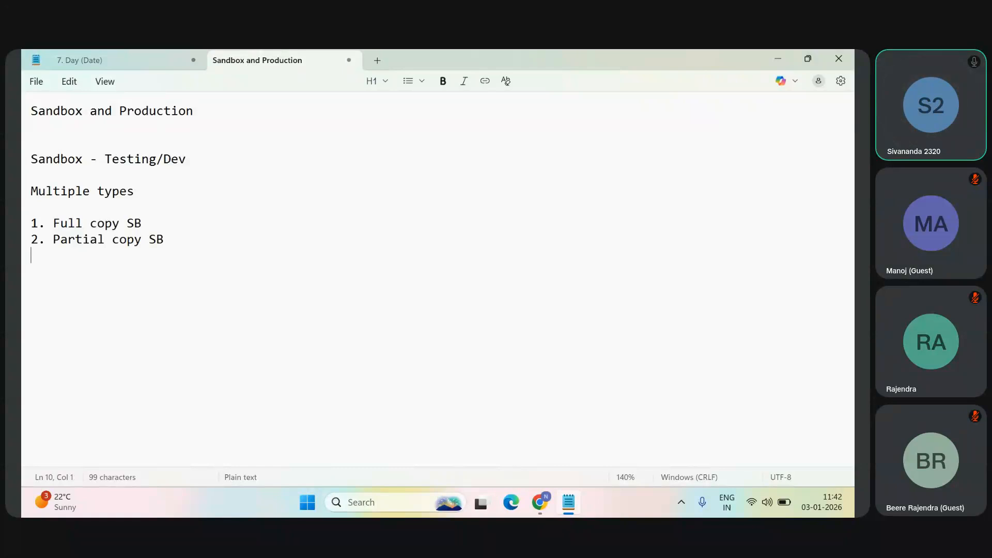
Step: Extend the numbered list with "3. Developer Pro" and "4. Developer SB"
{"action": "type", "text": "3. Dee"}
{"action": "key", "text": "BackSpace"}
{"action": "type", "text": "veloper PR"}
{"action": "key", "text": "BackSpace"}
{"action": "type", "text": "ro"}
{"action": "key", "text": "Return"}
{"action": "type", "text": "4. Developer "}
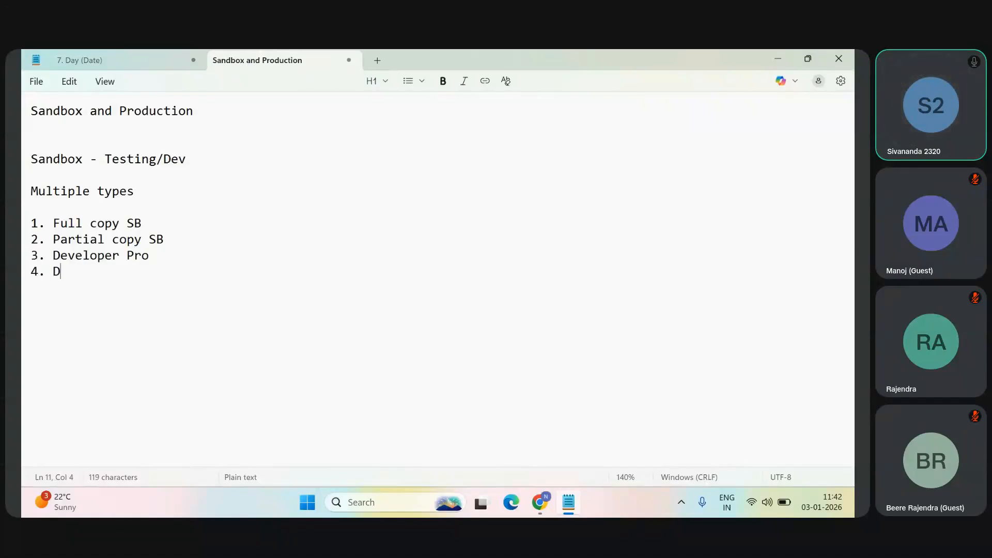
{"action": "type", "text": "SB"}
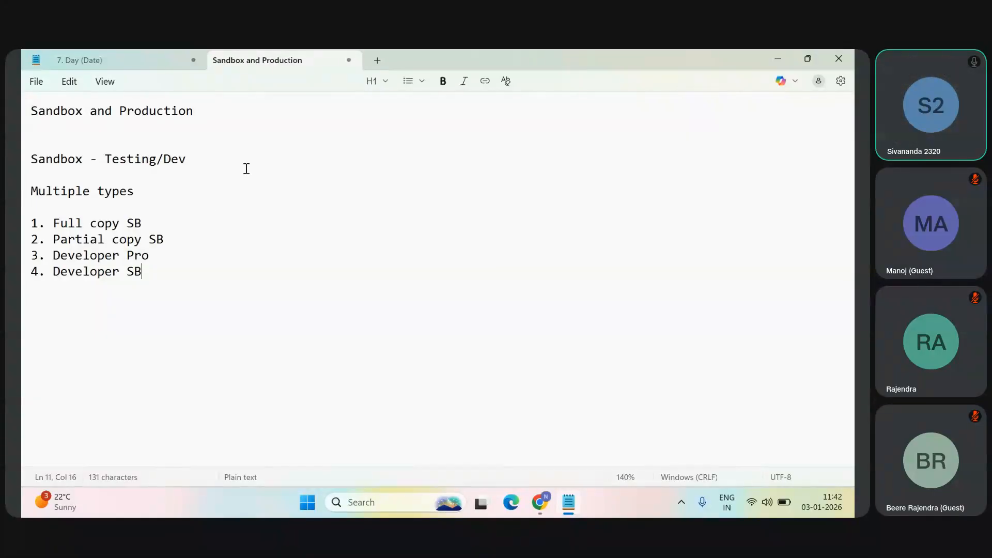
Step: Insert the line "Editions - Unlimited/EnterPrise/Essential/Developer/" below the "Sandbox and Production" heading, separated by a blank line
{"action": "left_click", "coordinate": [257, 118]}
{"action": "key", "text": "Return"}
{"action": "key", "text": "Return"}
{"action": "type", "text": "Edii"}
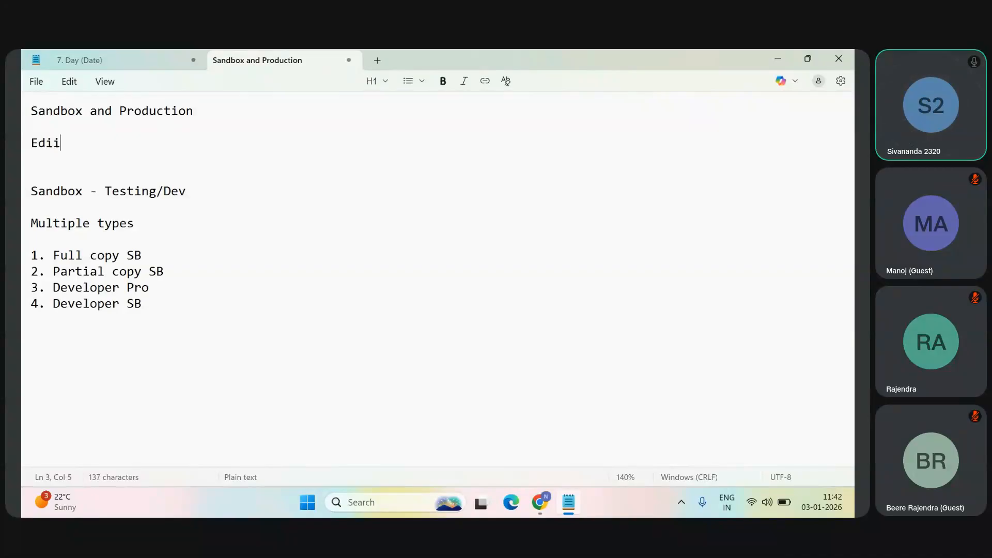
{"action": "key", "text": "BackSpace"}
{"action": "type", "text": "tions - U"}
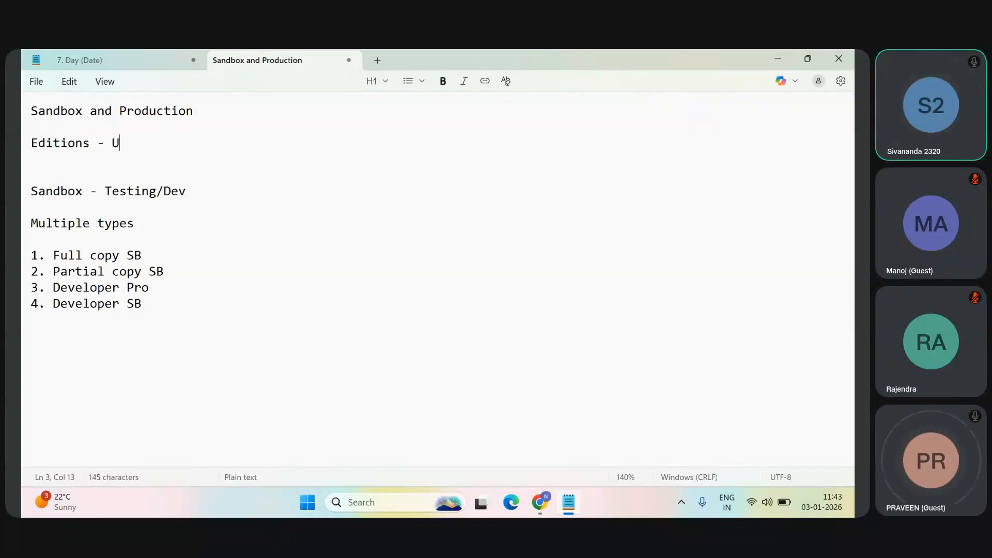
{"action": "type", "text": "nlimited/EnterPrise/"}
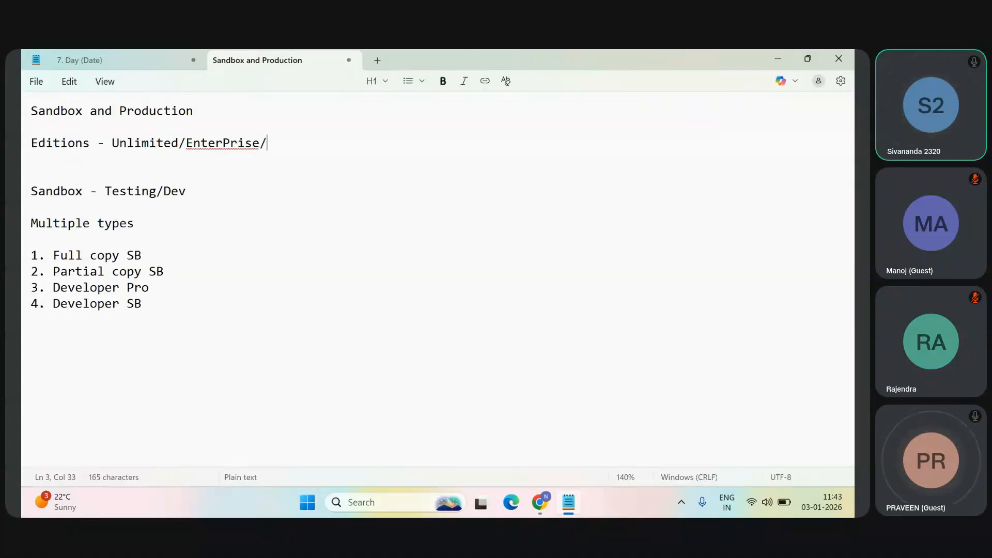
{"action": "key", "text": "BackSpace"}
{"action": "type", "text": "/Essential/Developer/"}
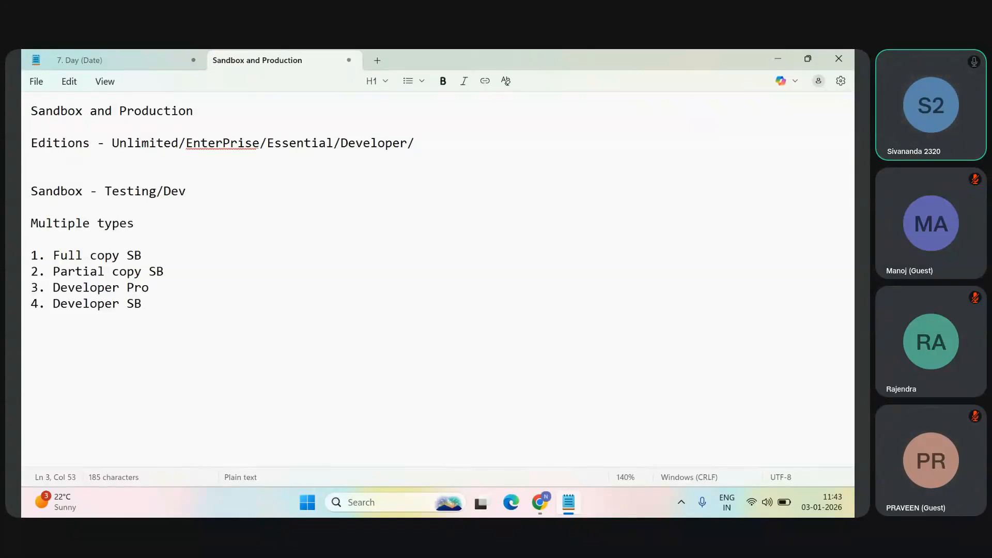
Step: Highlight the Unlimited edition and the numbered list of four sandbox types, then clear the selection
{"action": "left_click_drag", "start_coordinate": [181, 140], "coordinate": [116, 142]}
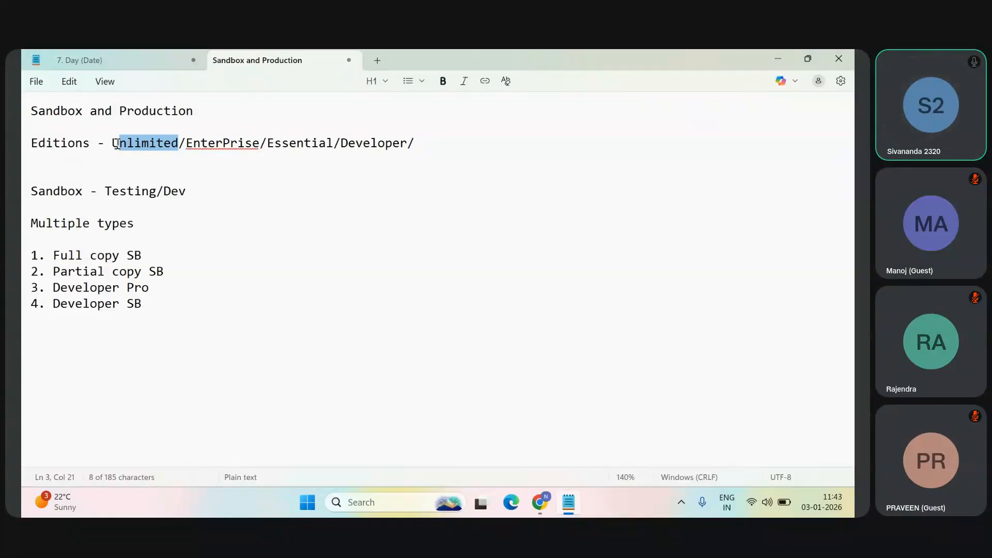
{"action": "left_click_drag", "start_coordinate": [116, 143], "coordinate": [178, 143]}
{"action": "left_click_drag", "start_coordinate": [60, 255], "coordinate": [160, 300]}
{"action": "left_click", "coordinate": [160, 299]}
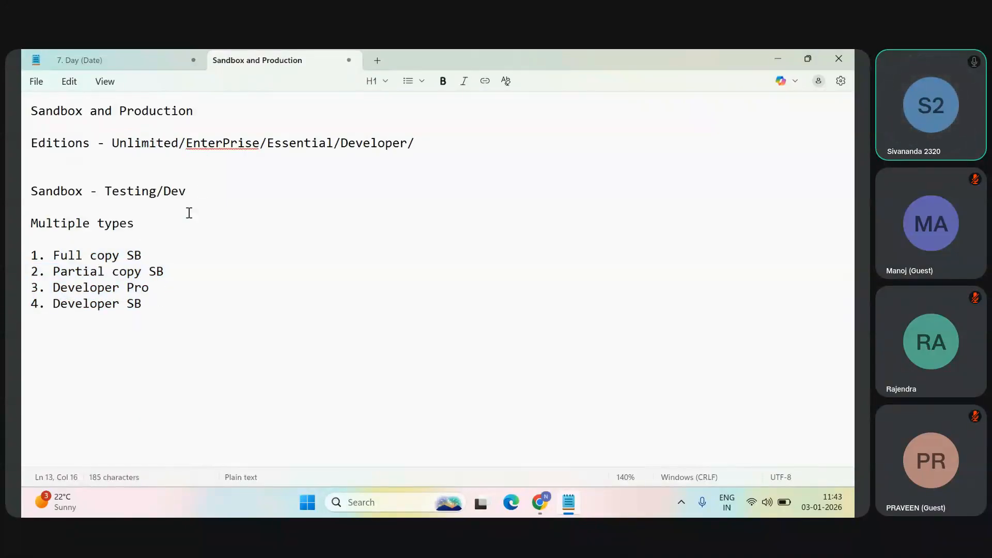
{"action": "left_click_drag", "start_coordinate": [146, 304], "coordinate": [23, 258]}
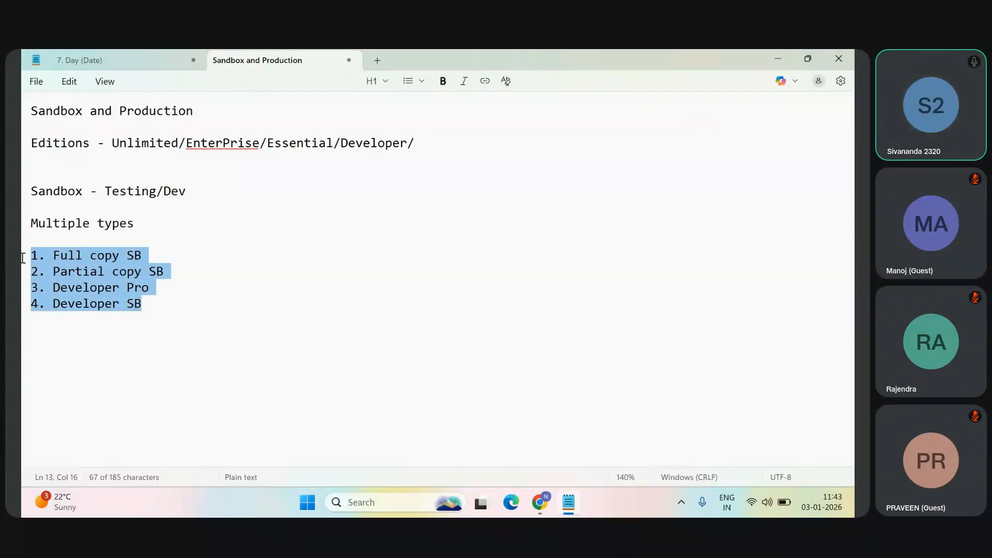
{"action": "left_click", "coordinate": [176, 241]}
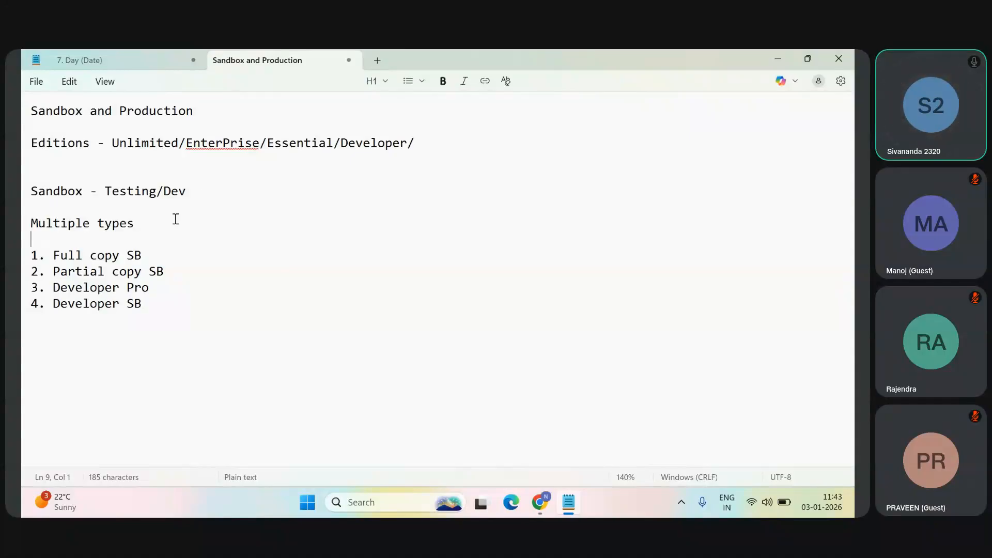
Step: Show the Salesforce Home page in Chrome, rechecking the end of the Editions line in the Notepad notes in between
{"action": "left_click", "coordinate": [778, 56]}
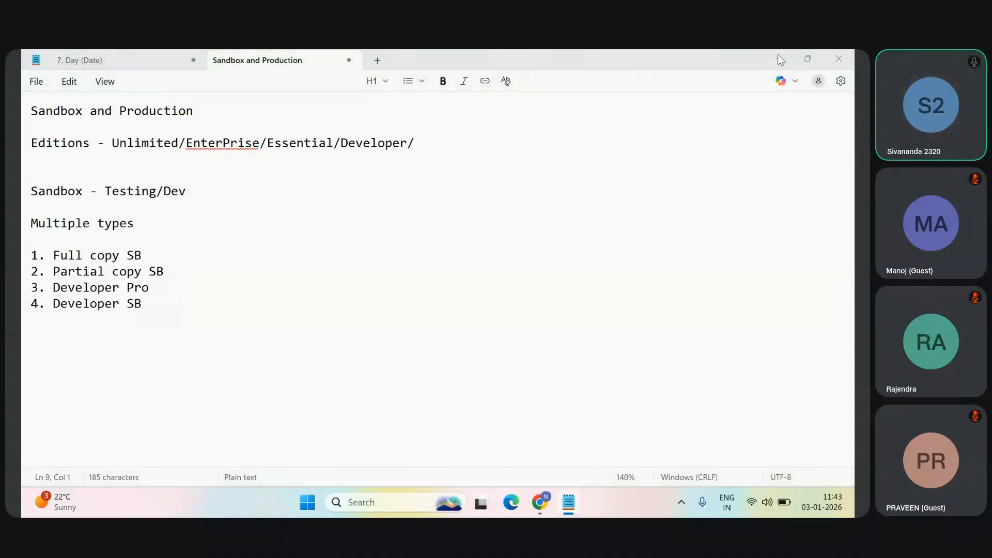
{"action": "left_click", "coordinate": [509, 61]}
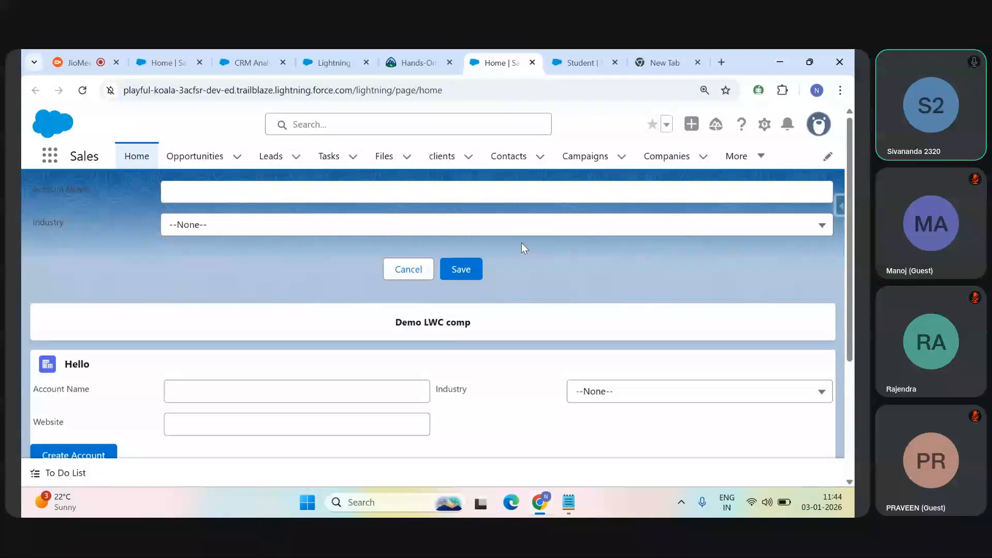
{"action": "left_click", "coordinate": [574, 503]}
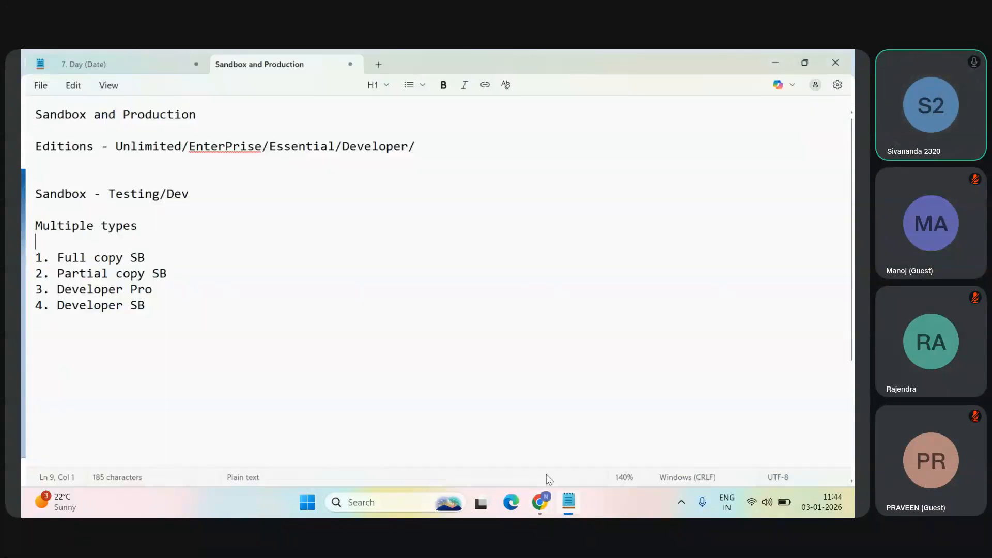
{"action": "left_click_drag", "start_coordinate": [406, 143], "coordinate": [415, 144]}
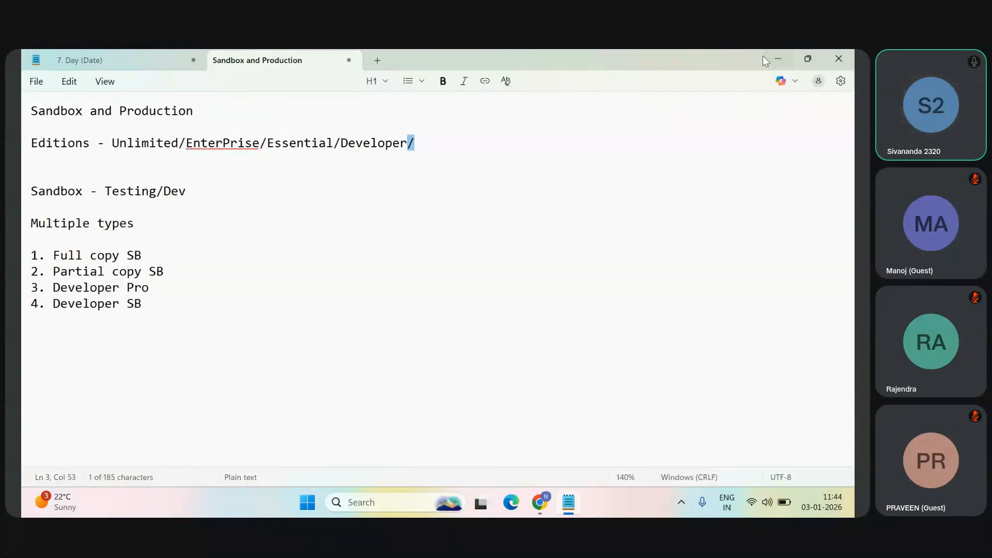
{"action": "left_click", "coordinate": [777, 59]}
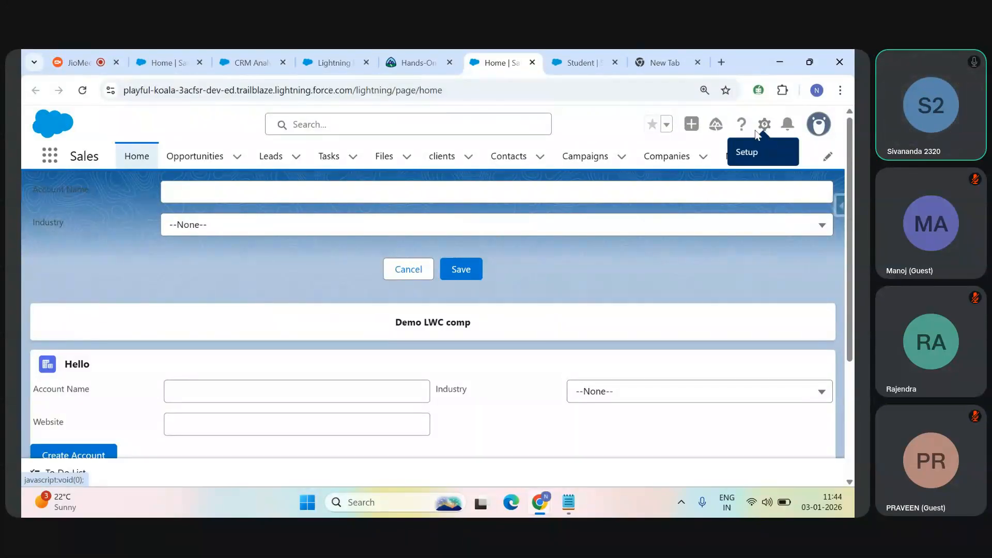
Step: Search Google Images for "create sandbox UI from Salesforce" and preview the YouTube result "How to create a Sandbox in Salesforce"
{"action": "left_click", "coordinate": [648, 54]}
{"action": "type", "text": "create"}
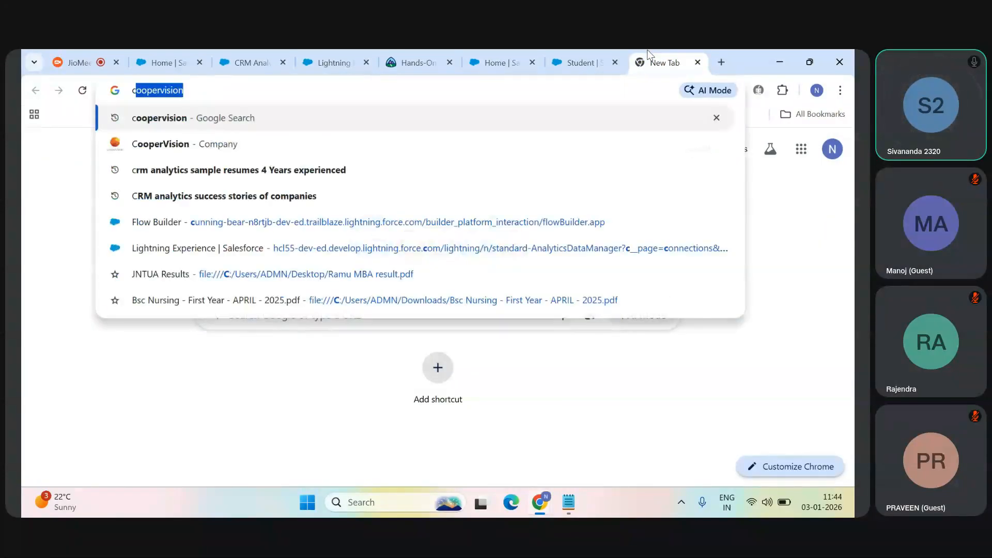
{"action": "type", "text": " sad"}
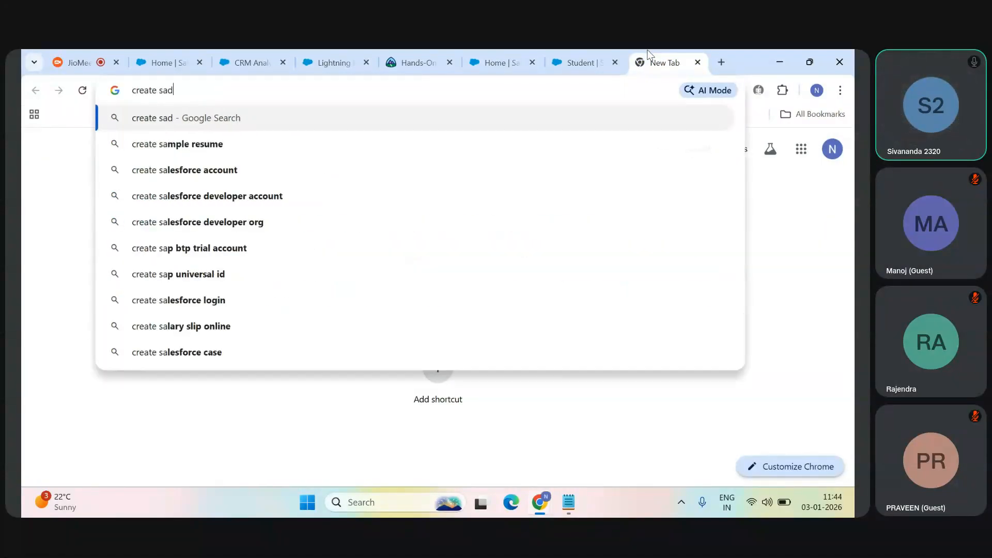
{"action": "type", "text": "box UI"}
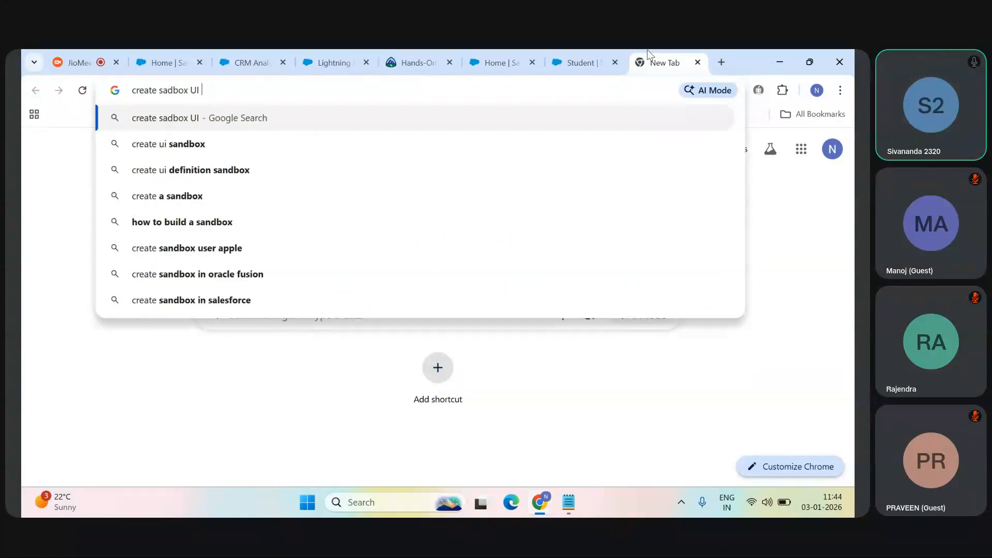
{"action": "type", "text": " from Sle"}
{"action": "key", "text": "BackSpace"}
{"action": "key", "text": "BackSpace"}
{"action": "type", "text": "alesforce"}
{"action": "key", "text": "Return"}
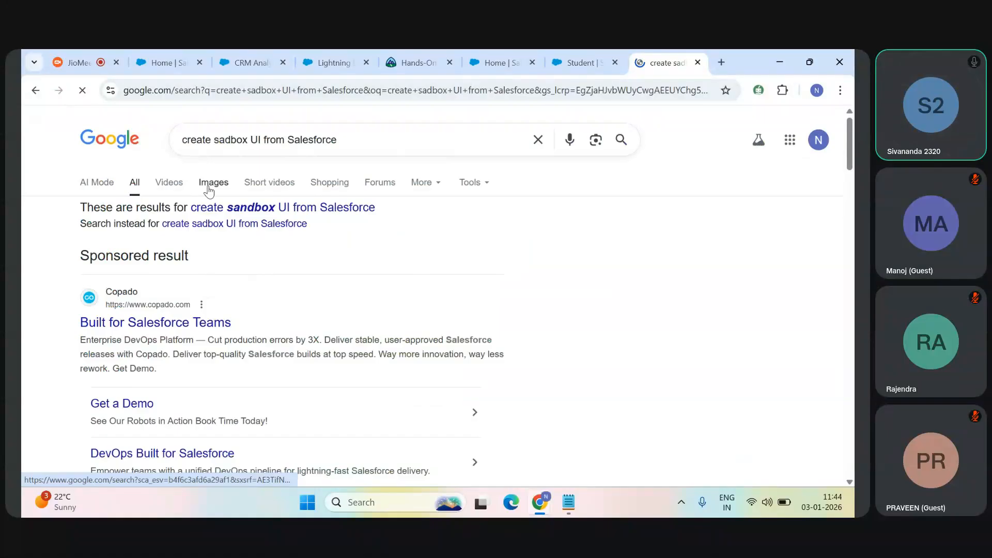
{"action": "left_click", "coordinate": [209, 184]}
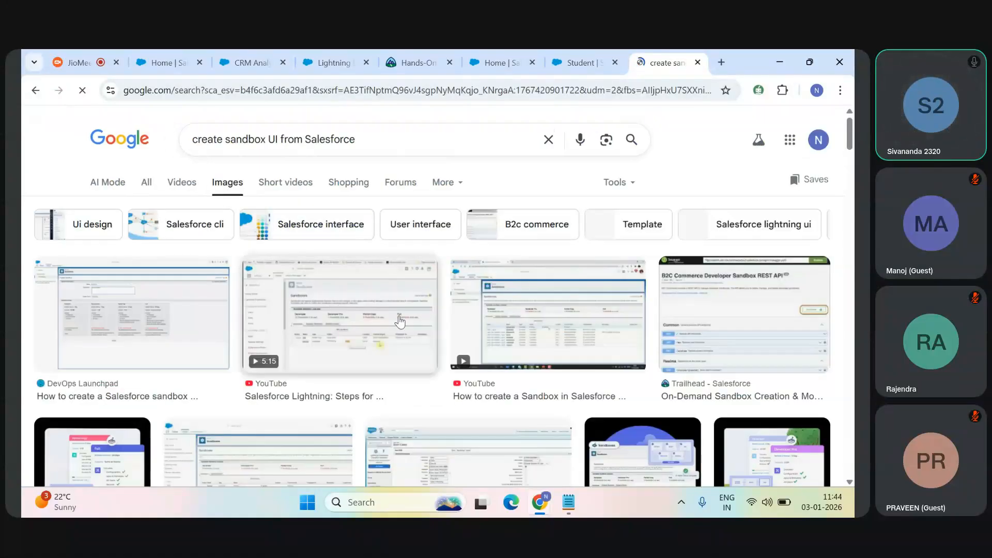
{"action": "left_click", "coordinate": [551, 326]}
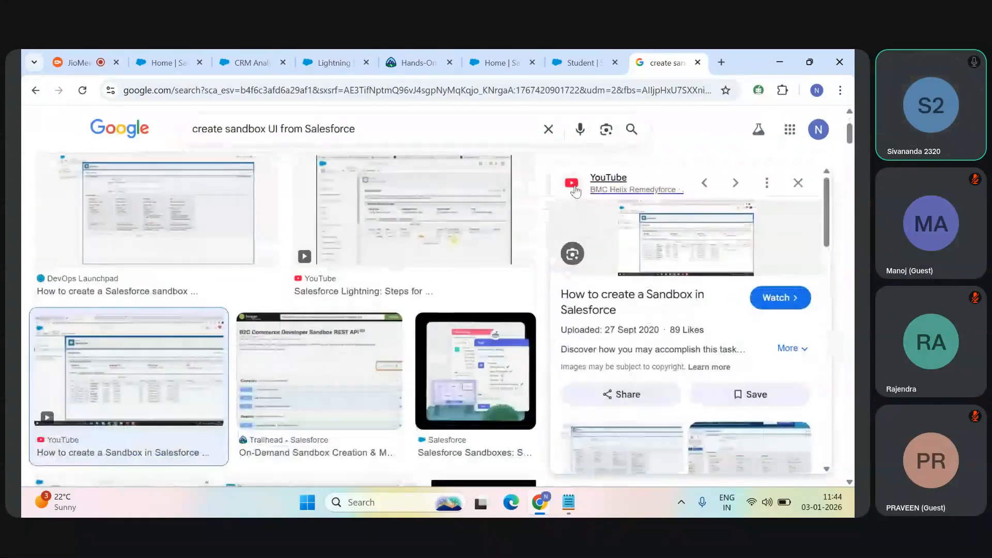
Step: Open the Salesforce Setup home page and look for "sand" in its quick search
{"action": "left_click", "coordinate": [557, 58]}
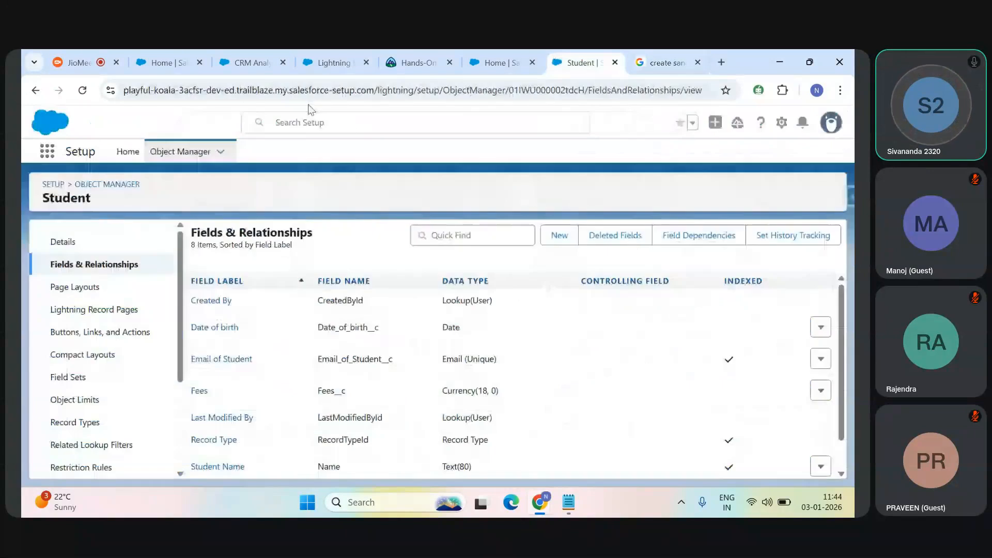
{"action": "left_click", "coordinate": [124, 153]}
{"action": "left_click", "coordinate": [93, 182]}
{"action": "type", "text": "sand"}
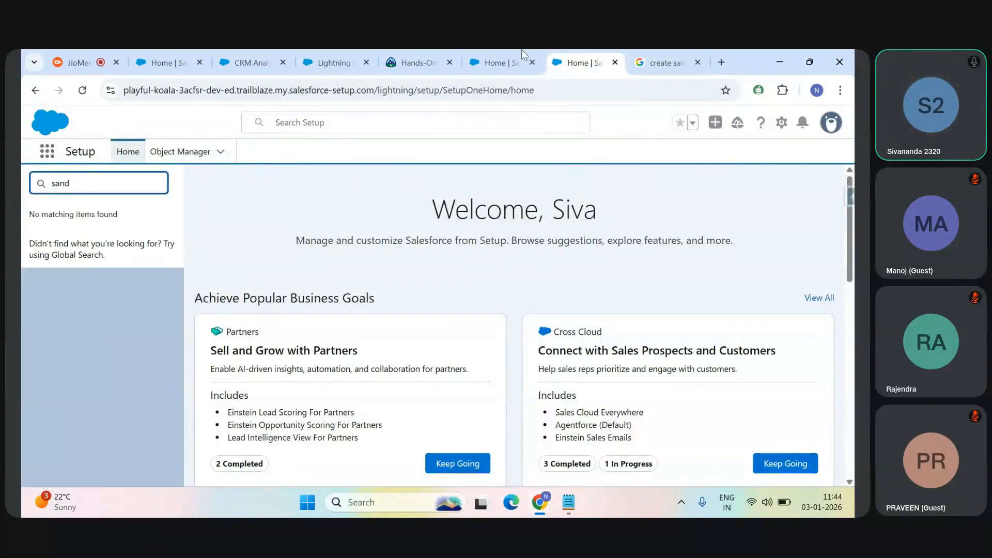
Step: Return to the Google image results and preview the DevOps Launchpad image "How to create a Salesforce sandbox"
{"action": "left_click", "coordinate": [656, 51]}
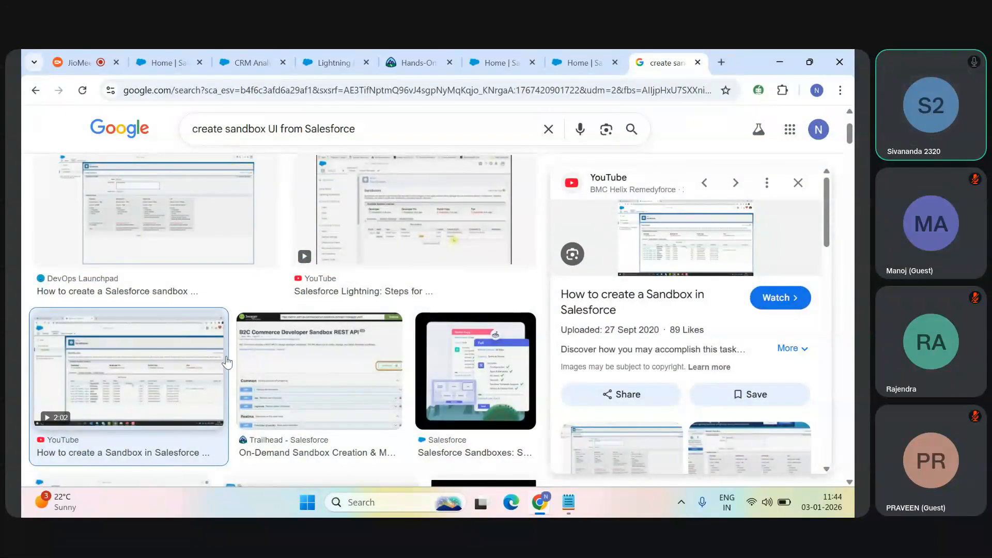
{"action": "left_click", "coordinate": [165, 249]}
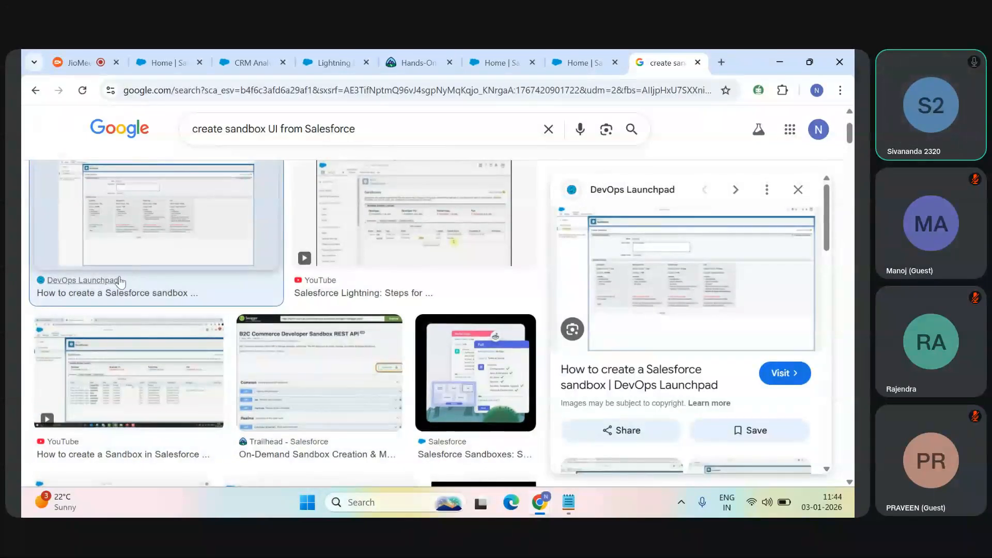
Step: Open the DevOps Launchpad article "How to create a Salesforce sandbox" and examine its Licensing section on sandboxes available per edition
{"action": "middle_click", "coordinate": [110, 281]}
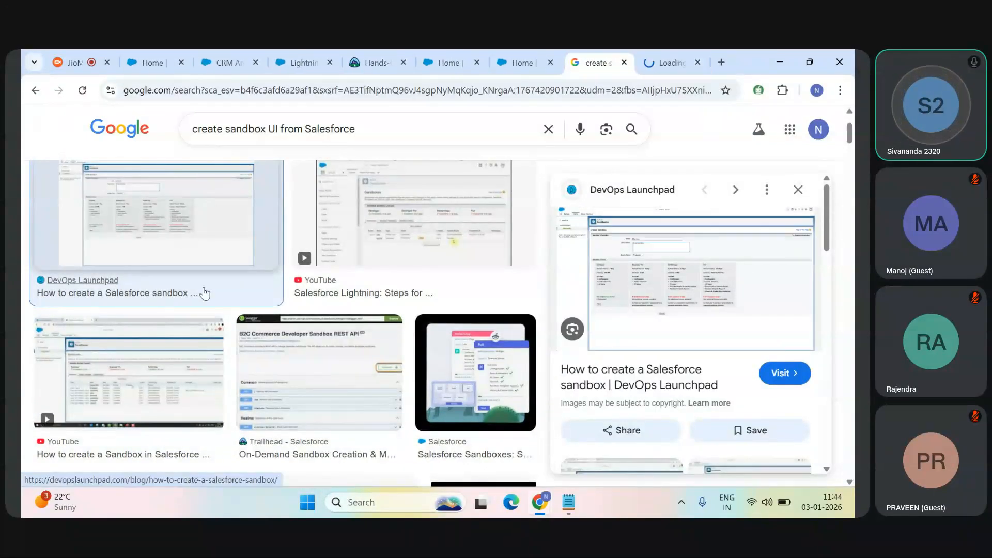
{"action": "middle_click", "coordinate": [643, 378]}
{"action": "left_click", "coordinate": [617, 54]}
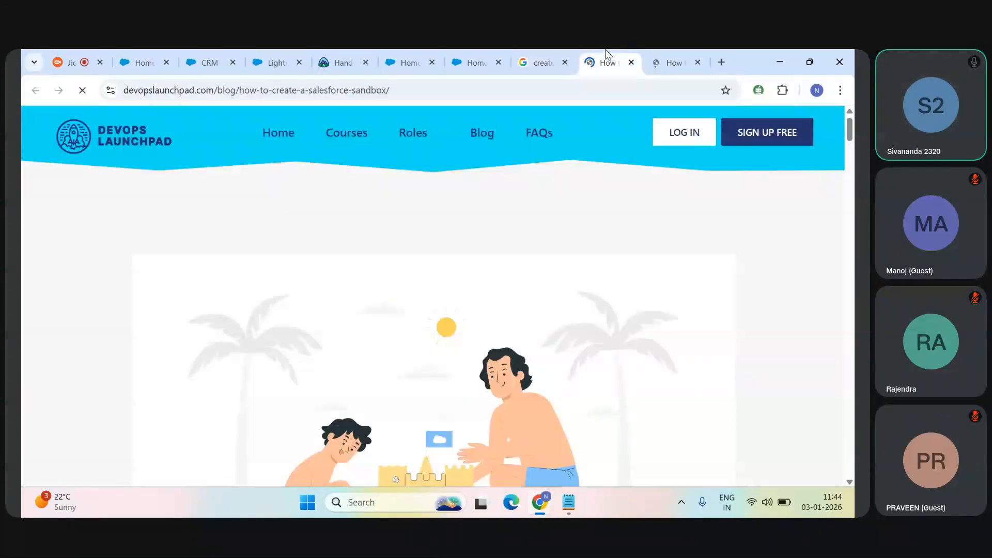
{"action": "left_click_drag", "start_coordinate": [851, 134], "coordinate": [854, 263]}
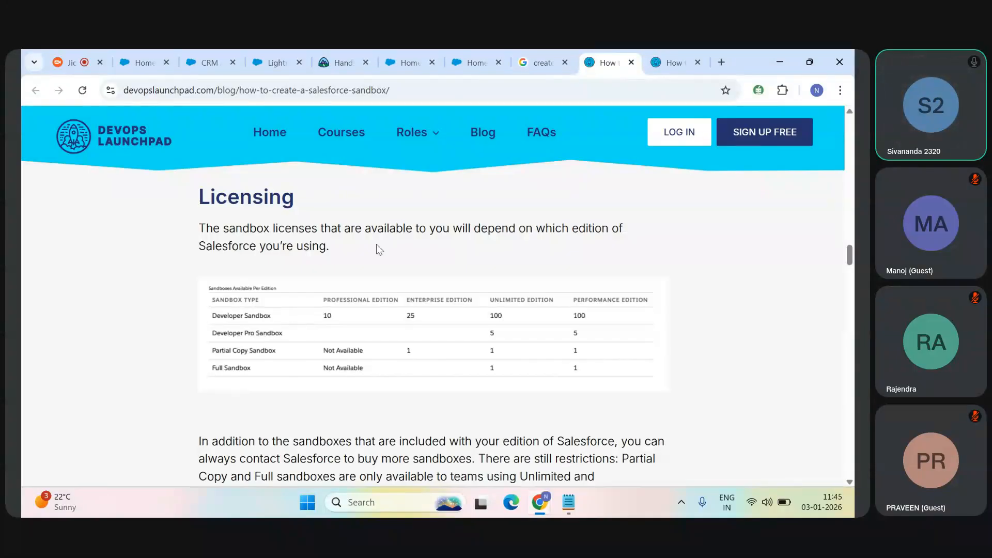
{"action": "left_click", "coordinate": [666, 50]}
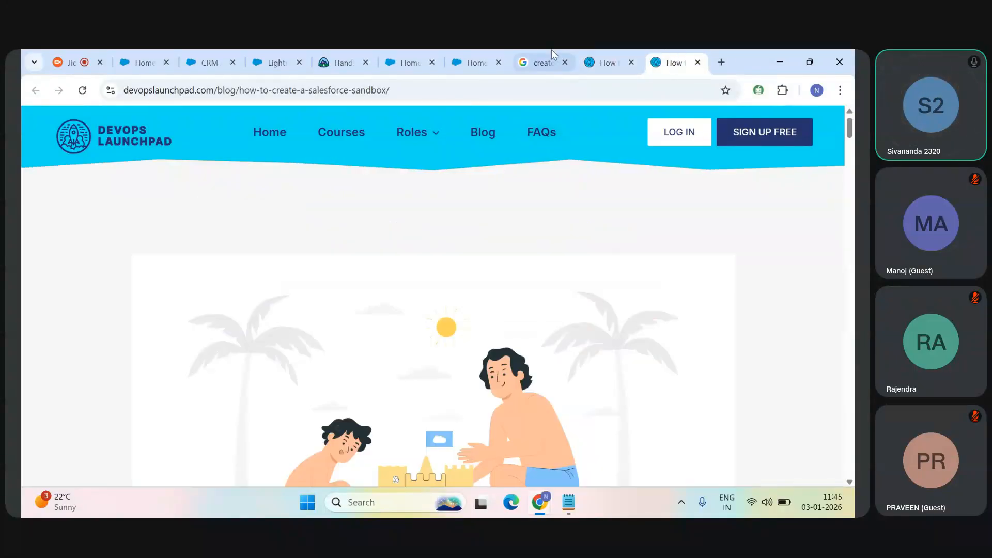
Step: From the Google image results, open the YouTube video "Salesforce Lightning: Steps for Creating Sandbox for Testing and Training" and toggle its sound
{"action": "left_click", "coordinate": [550, 50]}
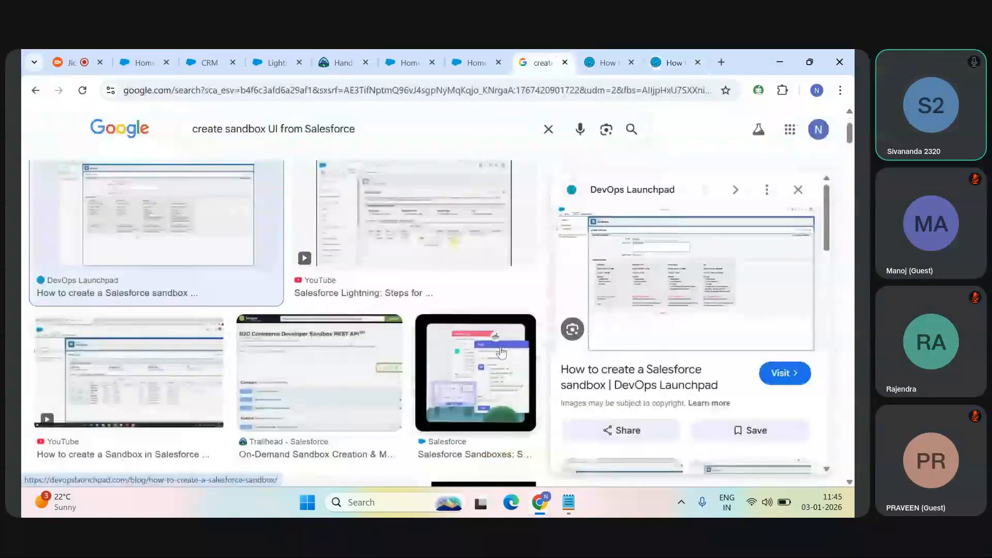
{"action": "left_click", "coordinate": [315, 262]}
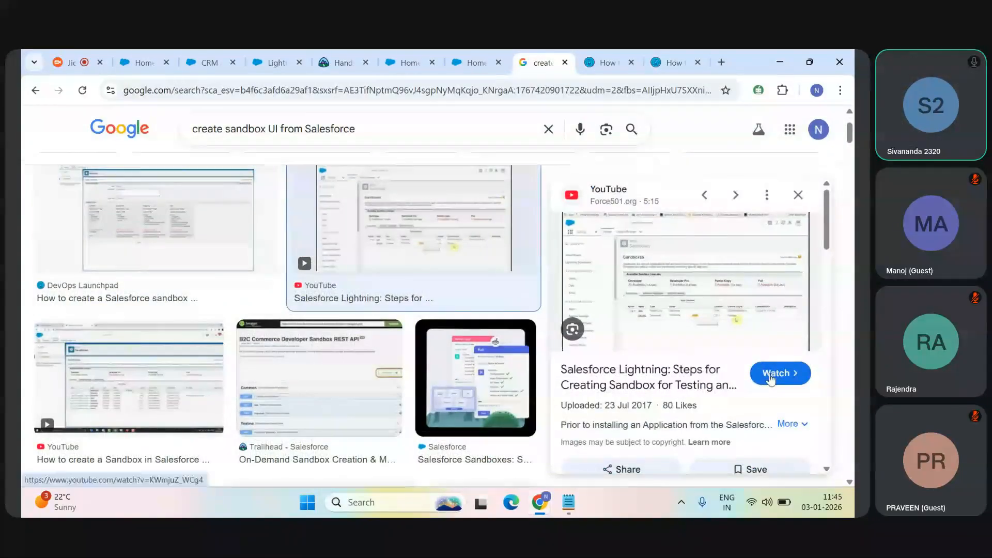
{"action": "left_click", "coordinate": [772, 379]}
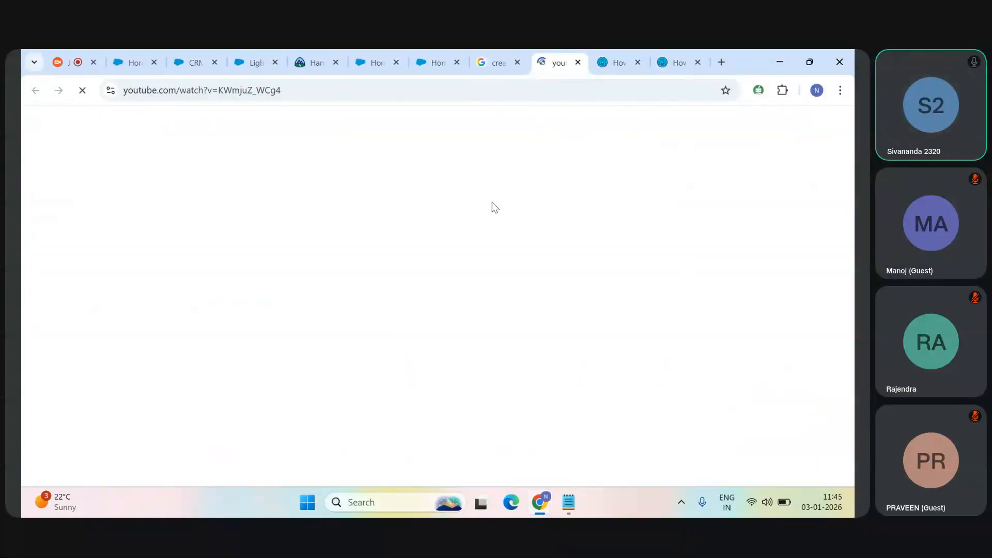
{"action": "left_click", "coordinate": [126, 417]}
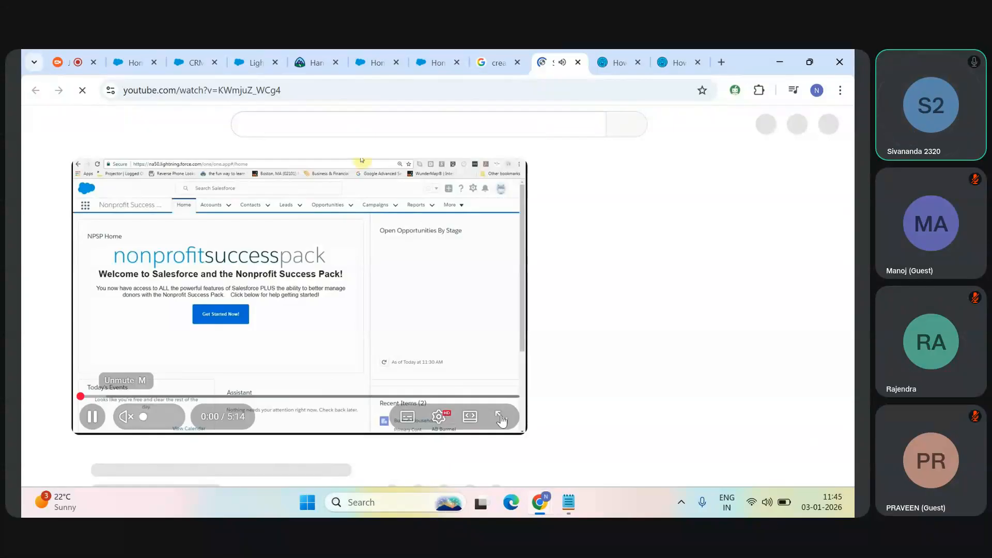
Step: Skip ahead in the video to the Sandboxes setup page, examine it paused in full screen, and leave full screen
{"action": "left_click", "coordinate": [101, 397]}
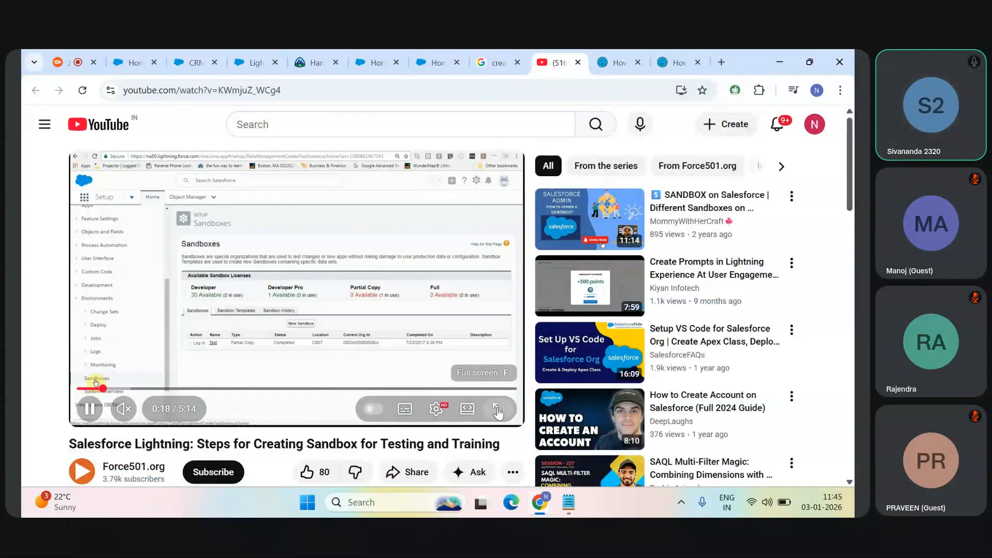
{"action": "double_click", "coordinate": [186, 395]}
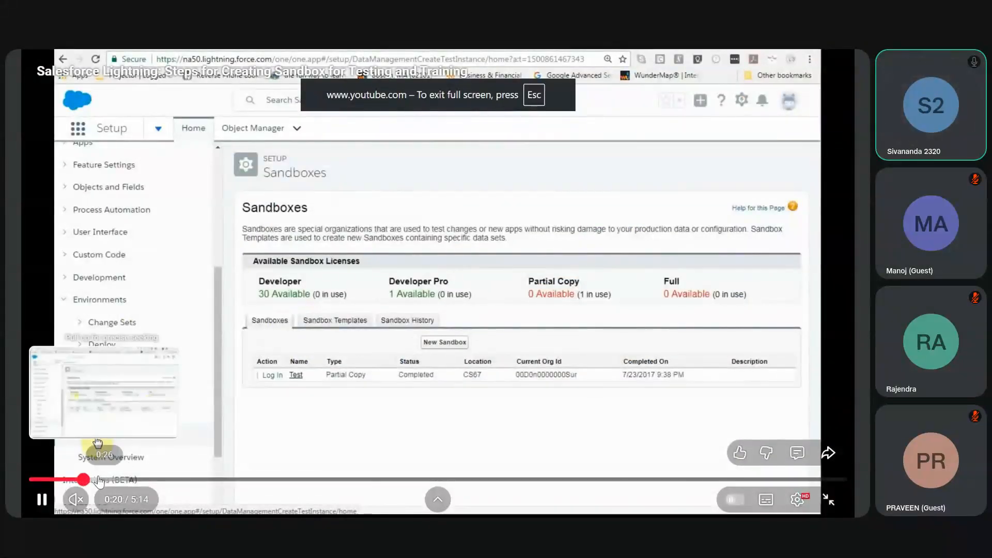
{"action": "left_click", "coordinate": [383, 296]}
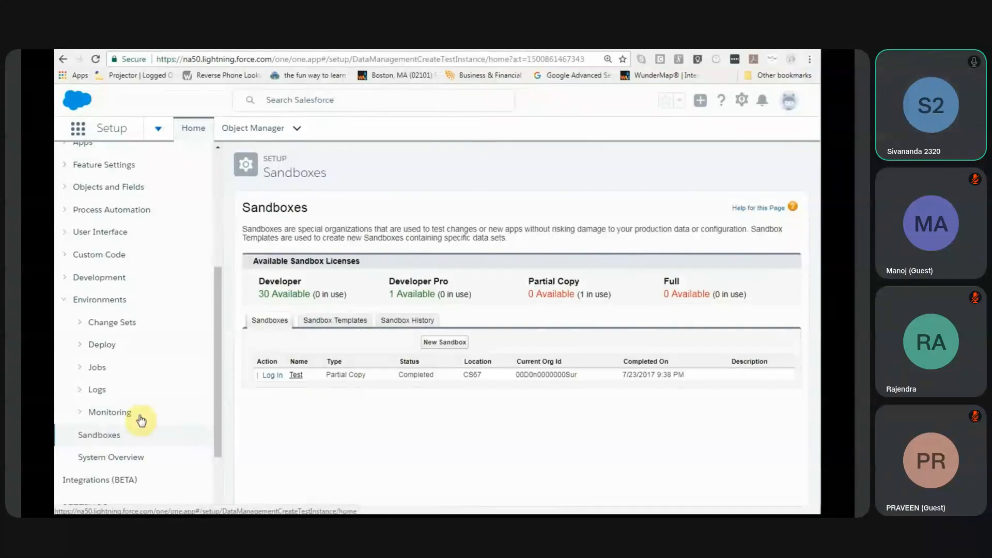
{"action": "key", "text": "Escape"}
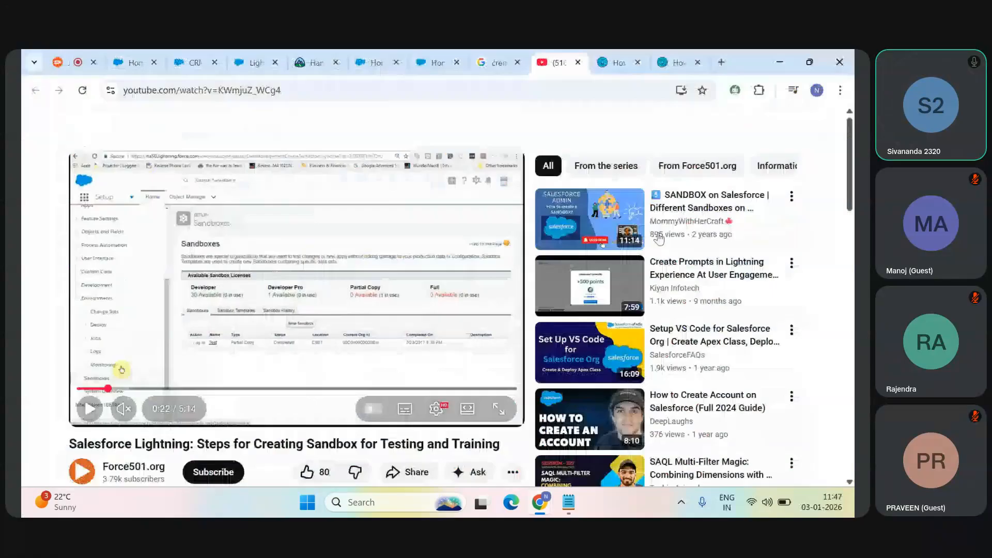
Step: Switch to Notepad and add the line "Change Sets - Setup" below the list of sandbox types
{"action": "left_click", "coordinate": [572, 508]}
{"action": "key", "text": "Return"}
{"action": "type", "text": "Chand"}
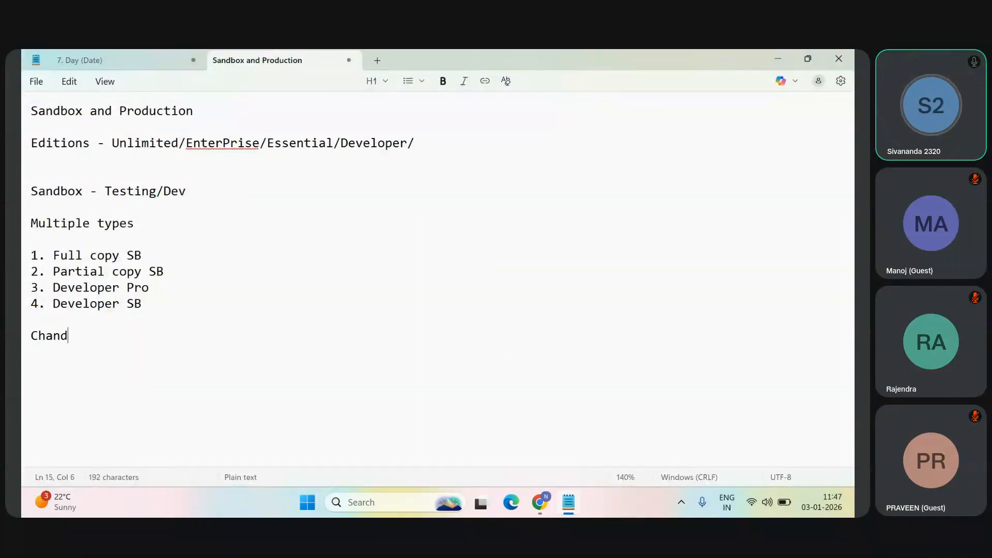
{"action": "key", "text": "BackSpace"}
{"action": "type", "text": "ge Se"}
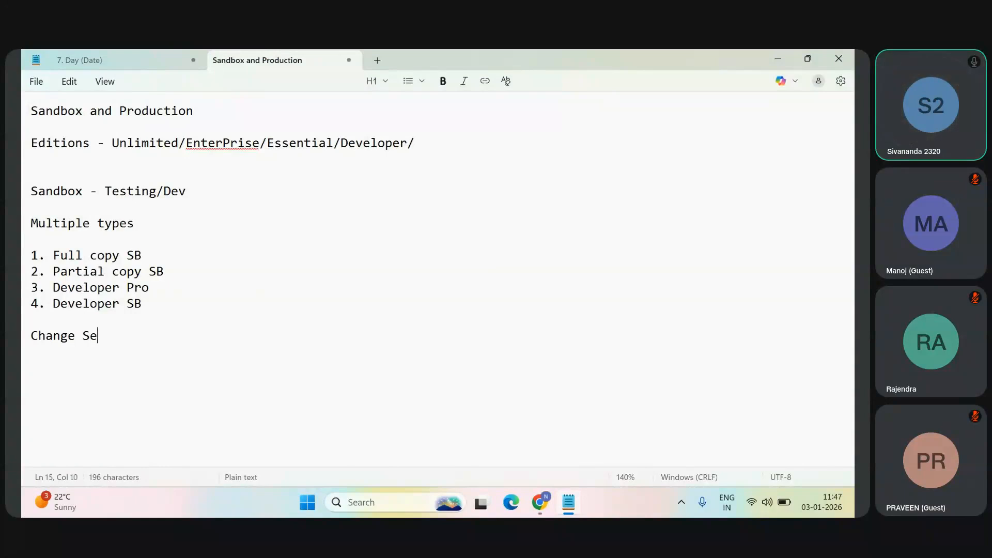
{"action": "type", "text": "t - Setup"}
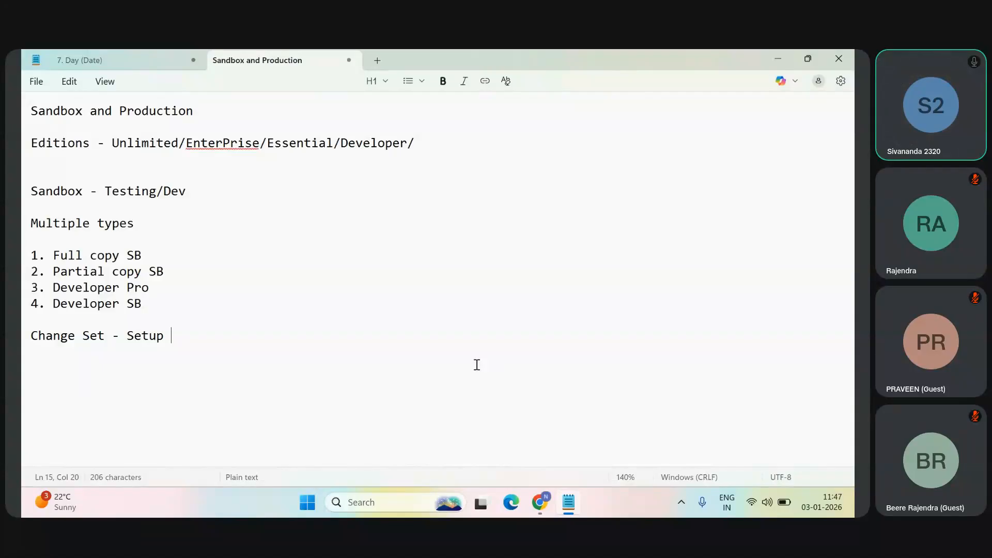
{"action": "left_click", "coordinate": [103, 336]}
{"action": "type", "text": "s"}
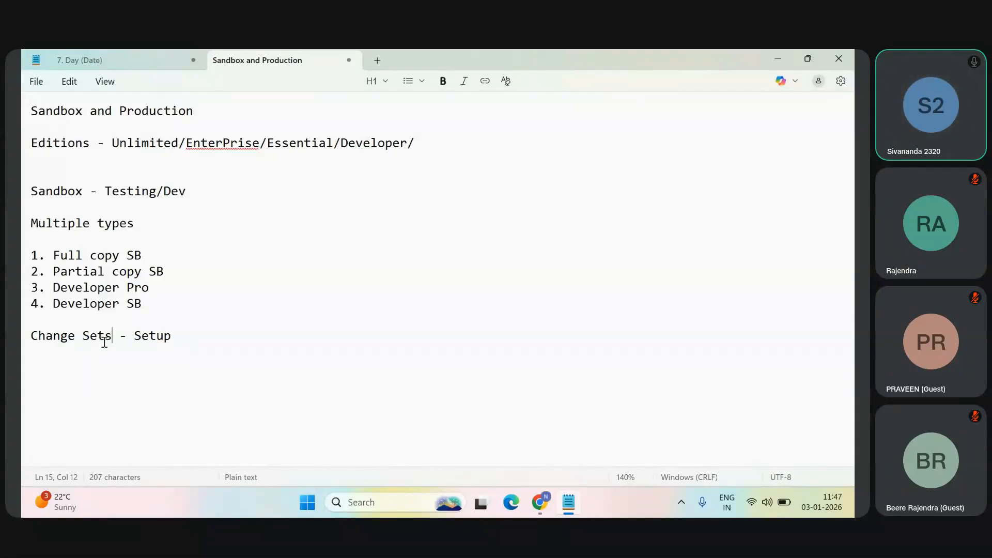
Step: Highlight the Change Sets line and add the line "Workbench - deploy" beneath it
{"action": "left_click", "coordinate": [199, 333]}
{"action": "left_click_drag", "start_coordinate": [199, 333], "coordinate": [24, 345]}
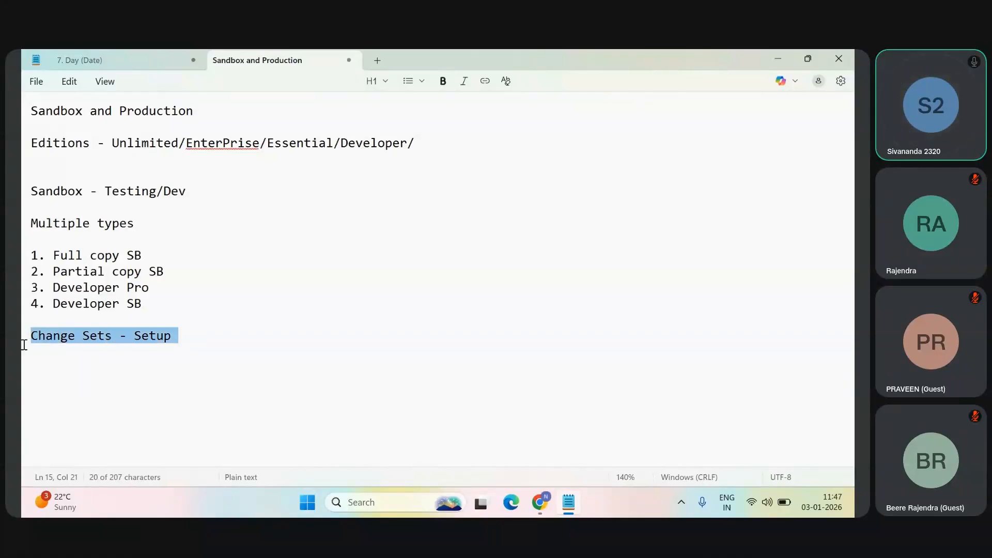
{"action": "left_click", "coordinate": [179, 339]}
{"action": "key", "text": "Return"}
{"action": "type", "text": "Workbench - deploy"}
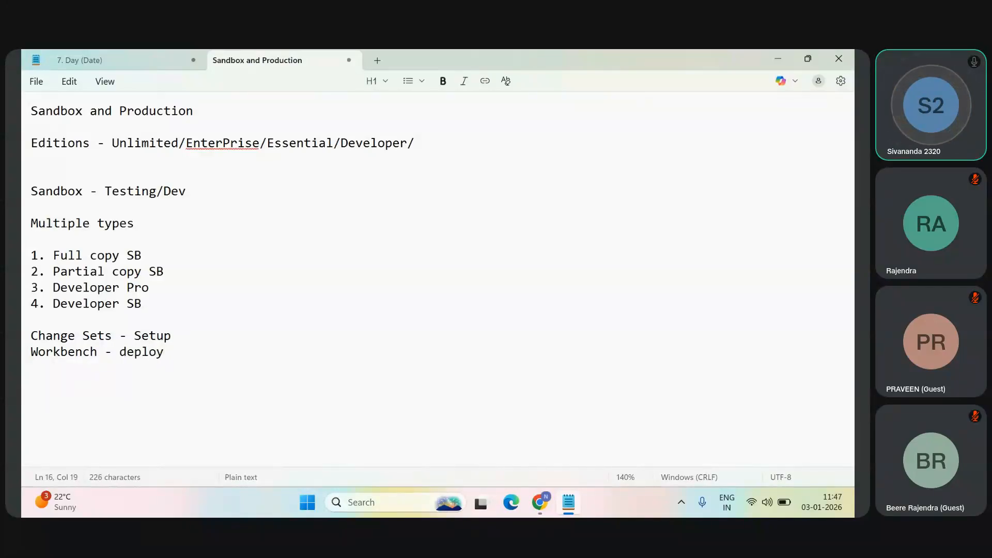
Step: Add the deployment tools "Copado" and "Flosum" on separate lines below the Workbench line
{"action": "key", "text": "Return"}
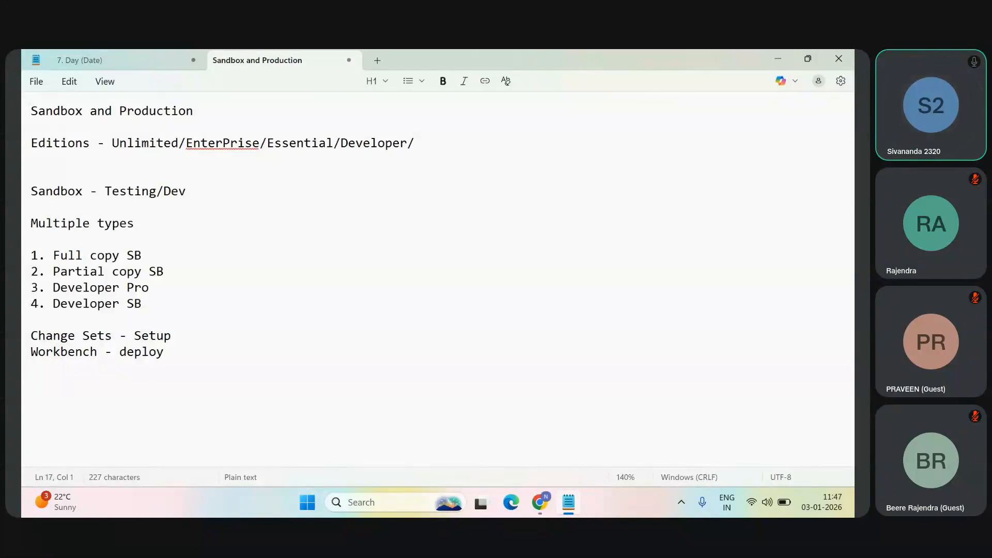
{"action": "type", "text": "Copado"}
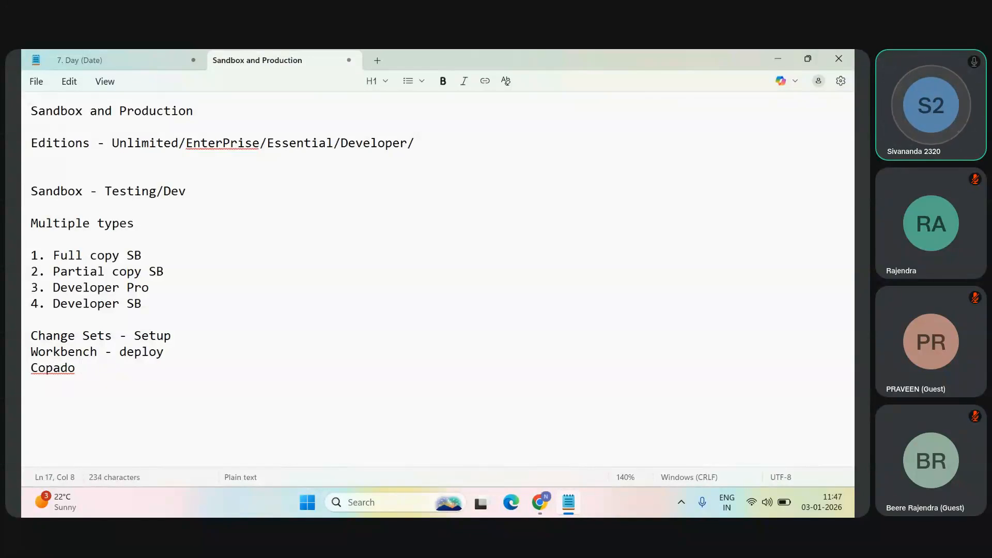
{"action": "key", "text": "Return"}
{"action": "type", "text": "Flosum"}
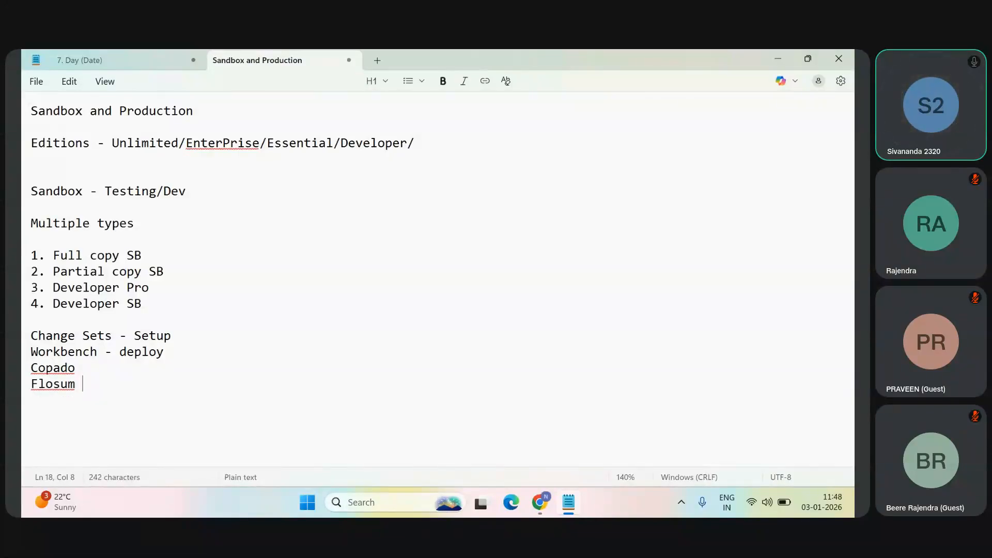
Step: Add the line "VS code + GitHub" below Flosum
{"action": "key", "text": "Return"}
{"action": "type", "text": "VS code + Gitb"}
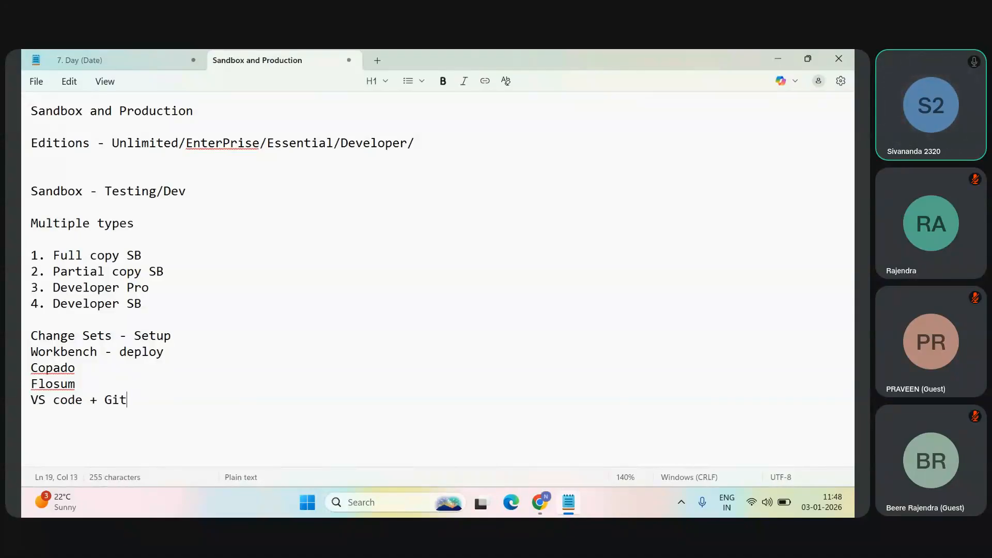
{"action": "key", "text": "BackSpace"}
{"action": "type", "text": "Hub"}
Step: Add the line "Gearset + BitBucket" at the end of the deployment tools list
{"action": "key", "text": "Return"}
{"action": "type", "text": "Geart"}
{"action": "key", "text": "BackSpace"}
{"action": "key", "text": "BackSpace"}
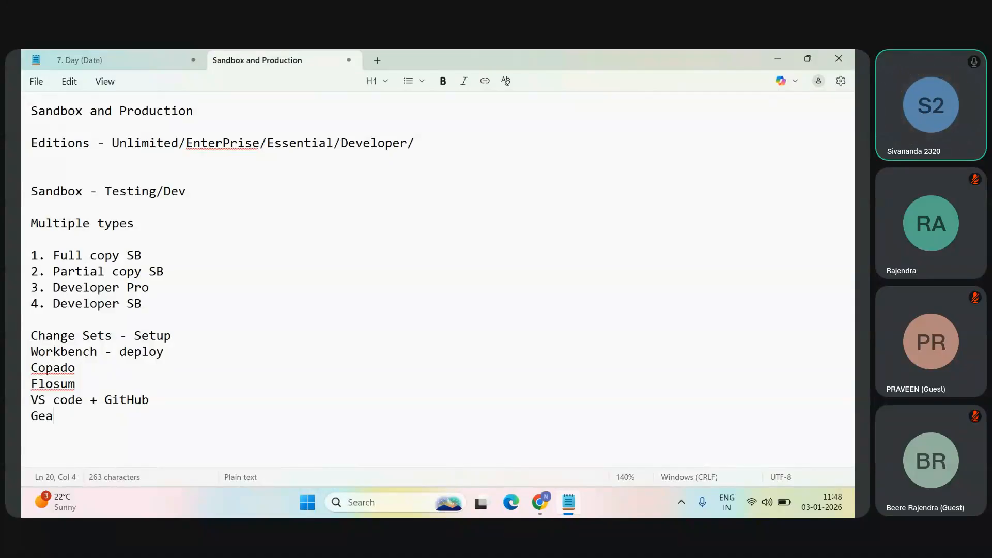
{"action": "type", "text": "rset + BitBuckets"}
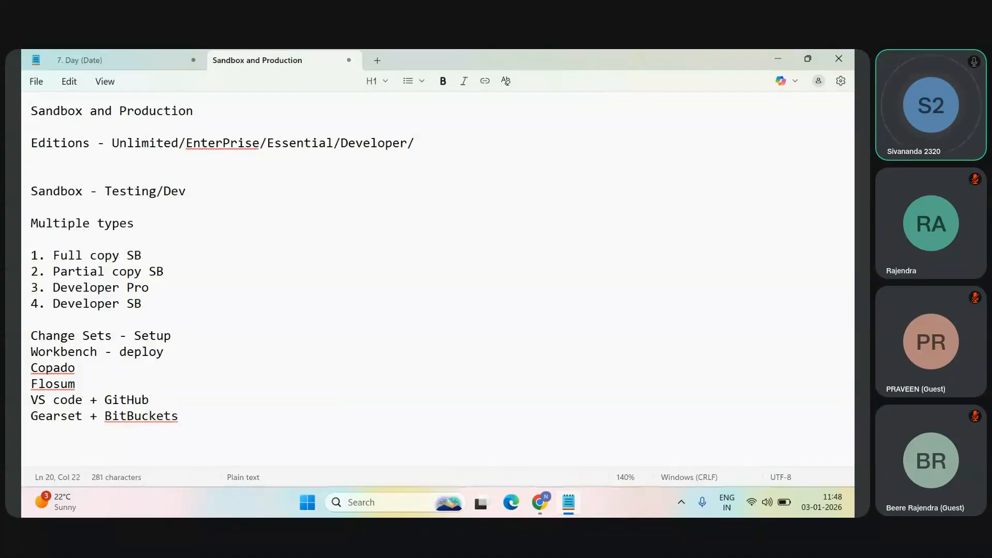
{"action": "key", "text": "BackSpace"}
Step: Highlight the tools from Copado to Gearset + BitBucket and switch to Chrome to show the sandbox video's Setup page
{"action": "left_click_drag", "start_coordinate": [182, 414], "coordinate": [23, 370]}
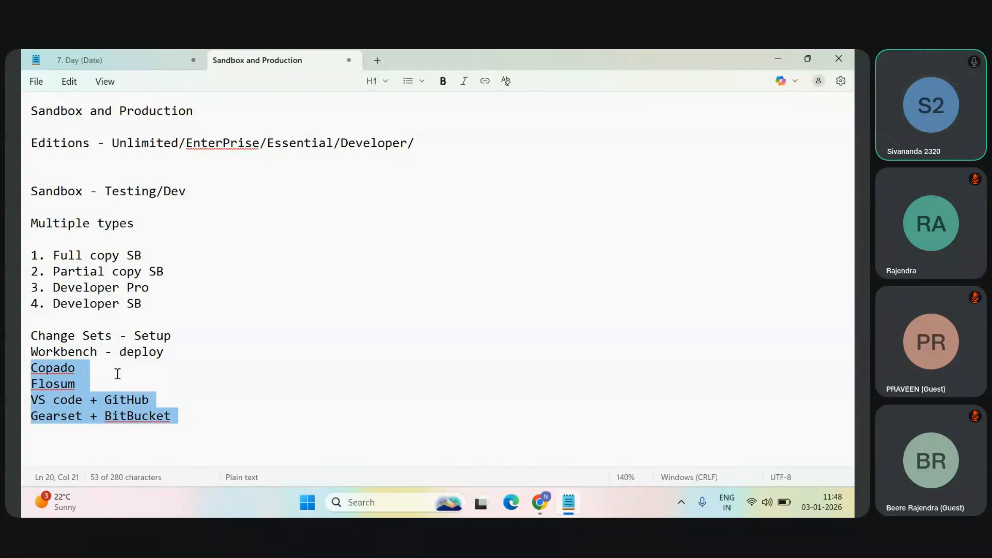
{"action": "left_click", "coordinate": [186, 388]}
{"action": "key", "text": "alt+Tab"}
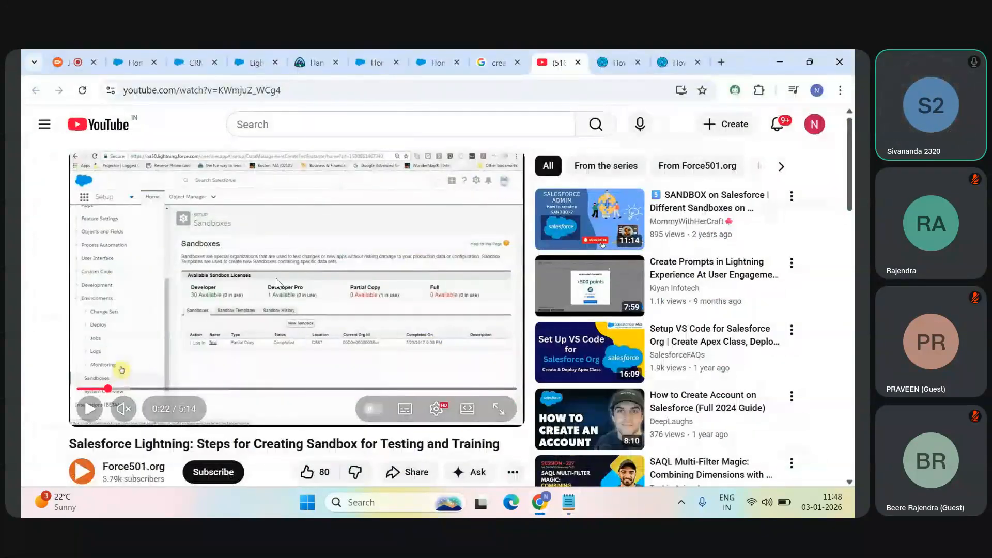
Step: Return to Notepad and insert the heading "Deployments - multiple ways" between the sandbox types and the Change Sets line
{"action": "key", "text": "alt+Tab"}
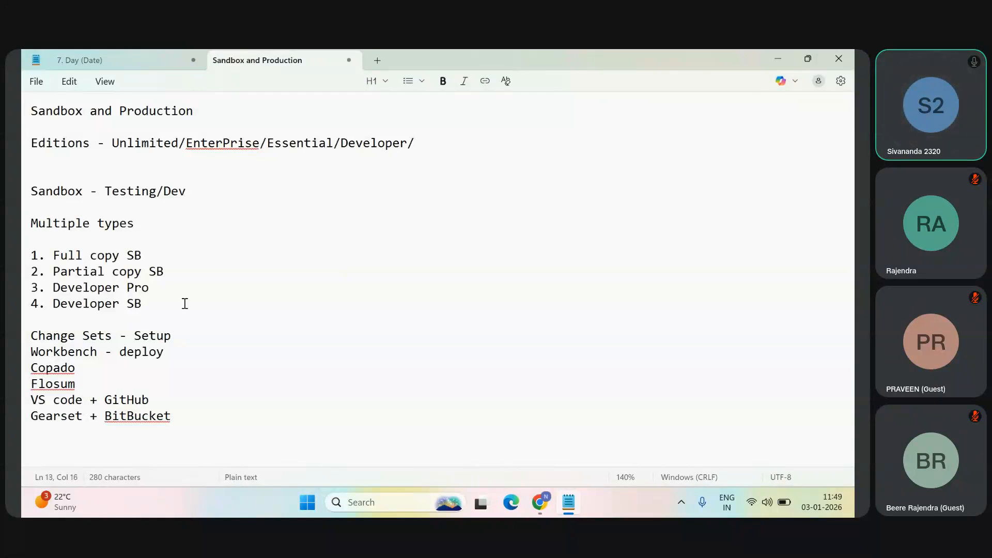
{"action": "key", "text": "Return"}
{"action": "key", "text": "Return"}
{"action": "type", "text": "De"}
{"action": "type", "text": "ploym"}
{"action": "type", "text": "enn"}
{"action": "key", "text": "BackSpace"}
{"action": "type", "text": "ts - mu"}
{"action": "key", "text": "BackSpace"}
{"action": "type", "text": "multiple ways"}
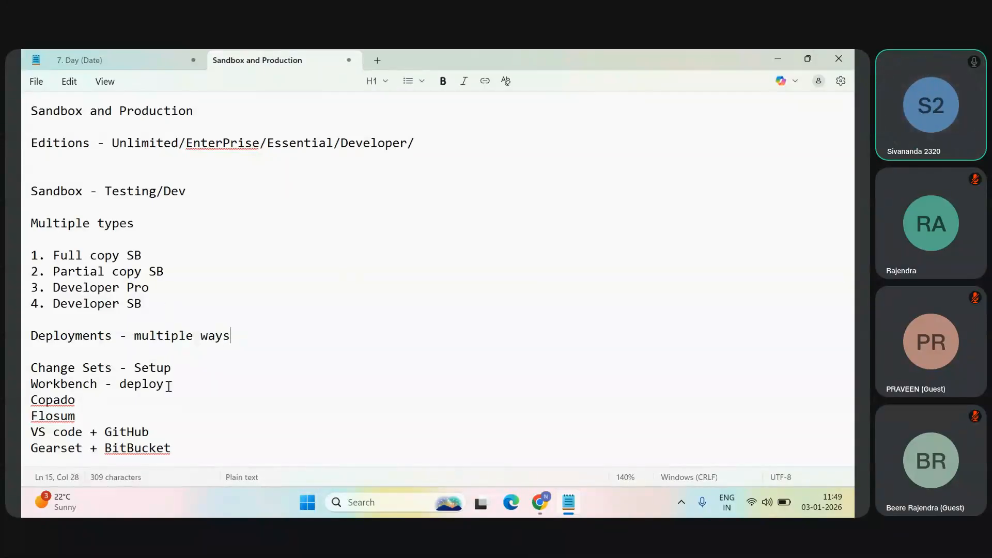
Step: Highlight the tools from Copado to Gearset, and append "- default ga SF comp internal tool" to the Change Sets line
{"action": "left_click_drag", "start_coordinate": [178, 448], "coordinate": [45, 400]}
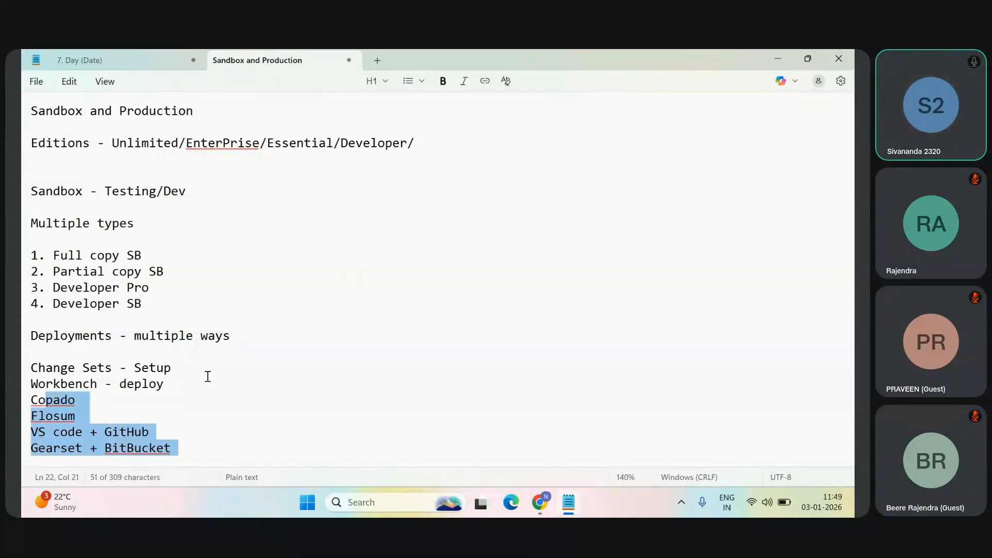
{"action": "left_click", "coordinate": [201, 368]}
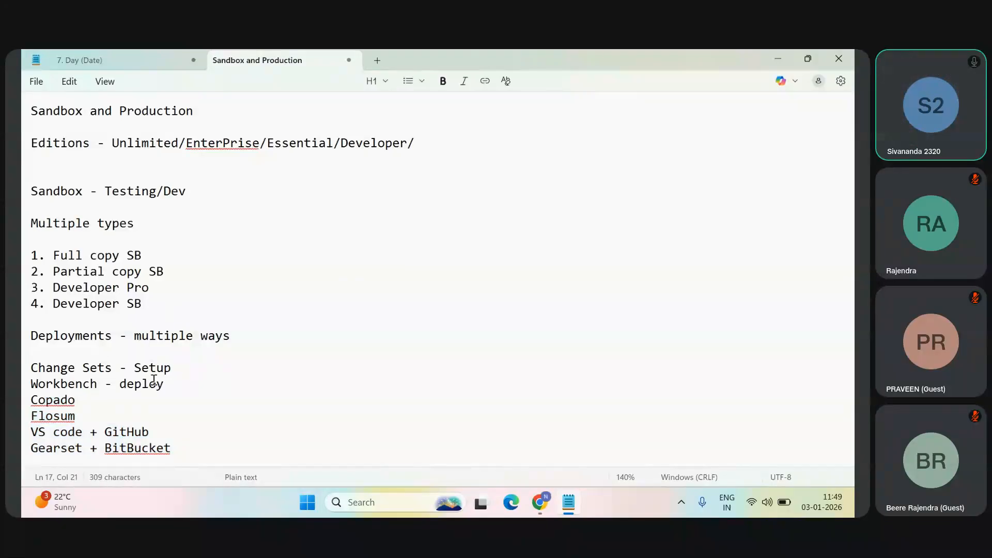
{"action": "type", "text": "- default ga SF comp in"}
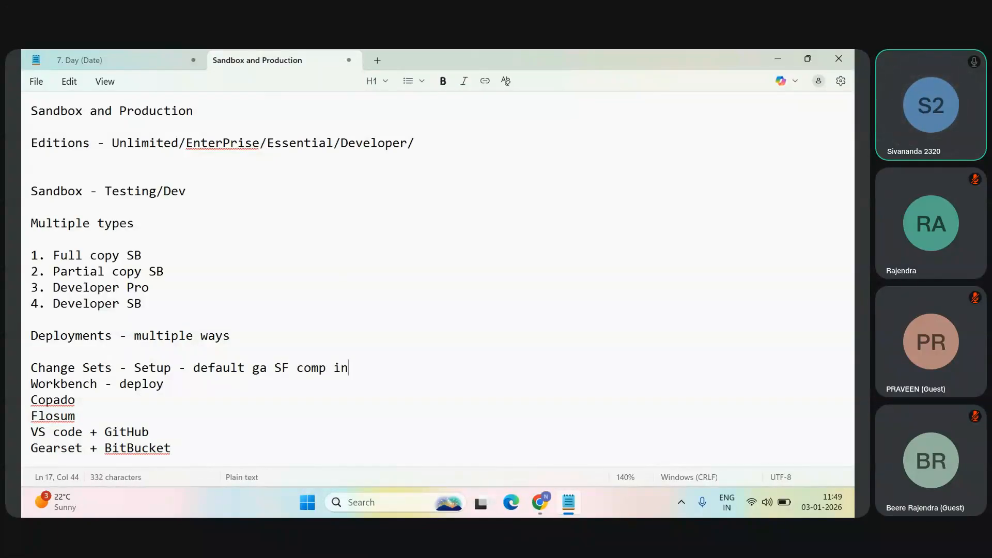
{"action": "type", "text": "ternal tool - Outbound CS "}
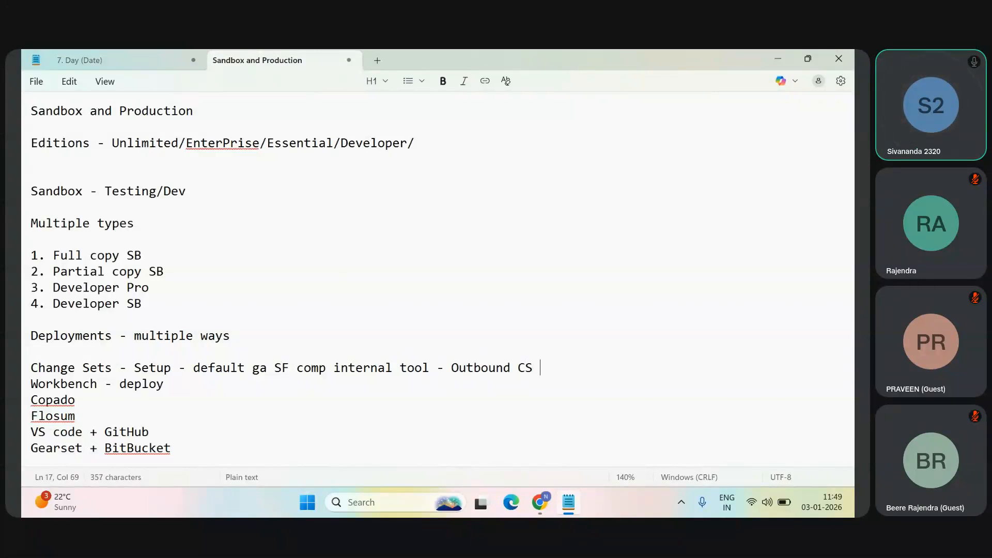
{"action": "type", "text": "and In Bound Set"}
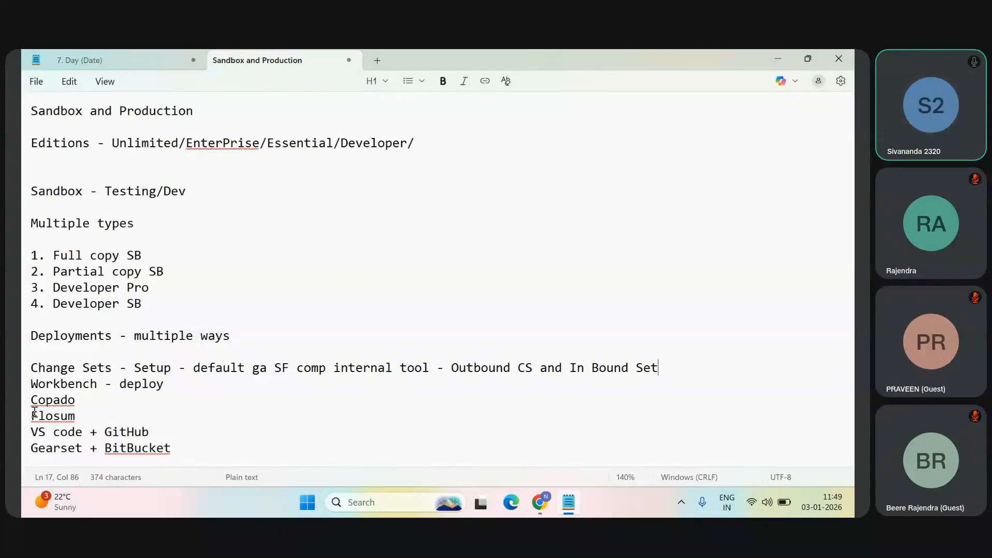
Step: Highlight Workbench, and highlight the whole deployment tools list from Change Sets to Gearset + BitBucket for discussion
{"action": "double_click", "coordinate": [96, 384]}
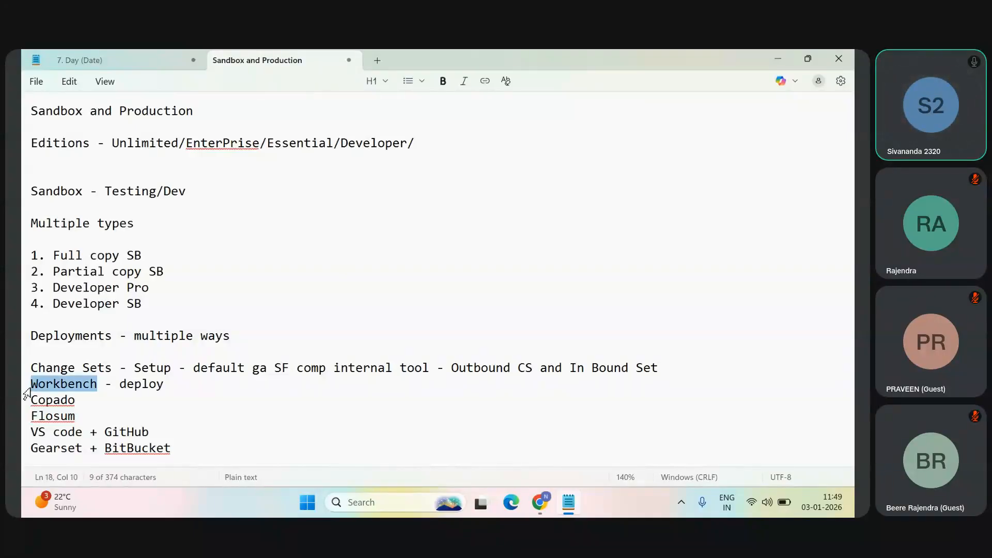
{"action": "left_click", "coordinate": [184, 392]}
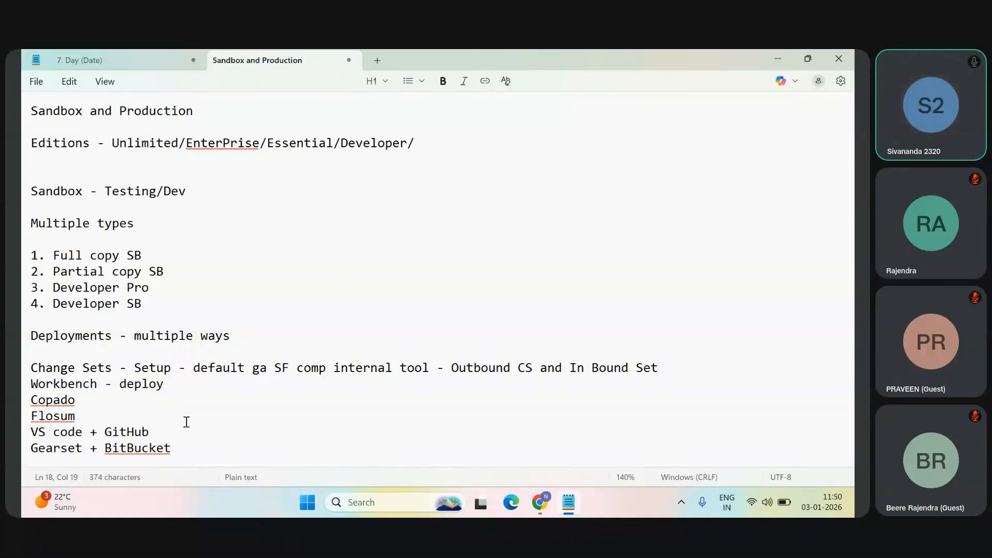
{"action": "left_click", "coordinate": [196, 445]}
{"action": "left_click_drag", "start_coordinate": [179, 447], "coordinate": [24, 376]}
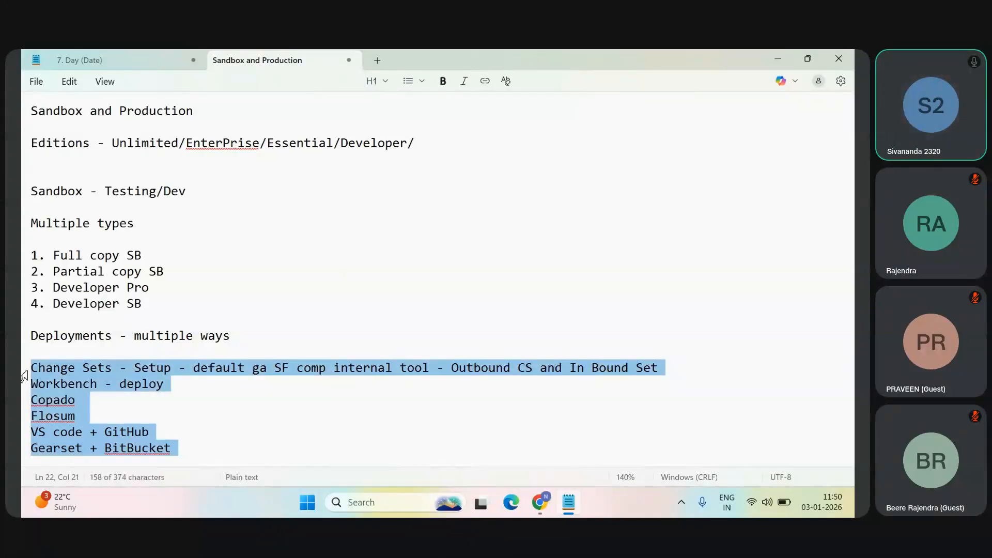
{"action": "left_click", "coordinate": [175, 410]}
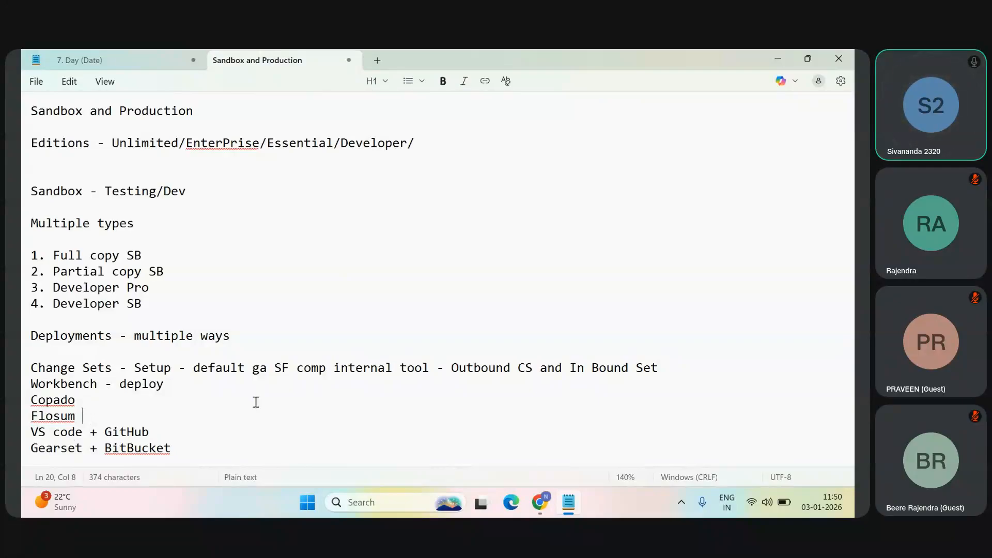
{"action": "left_click_drag", "start_coordinate": [186, 443], "coordinate": [24, 364]}
Step: Switch to Chrome, show the video's Sandboxes setup page full screen, and open the DevOps Launchpad article at its Licensing table
{"action": "key", "text": "alt+Tab"}
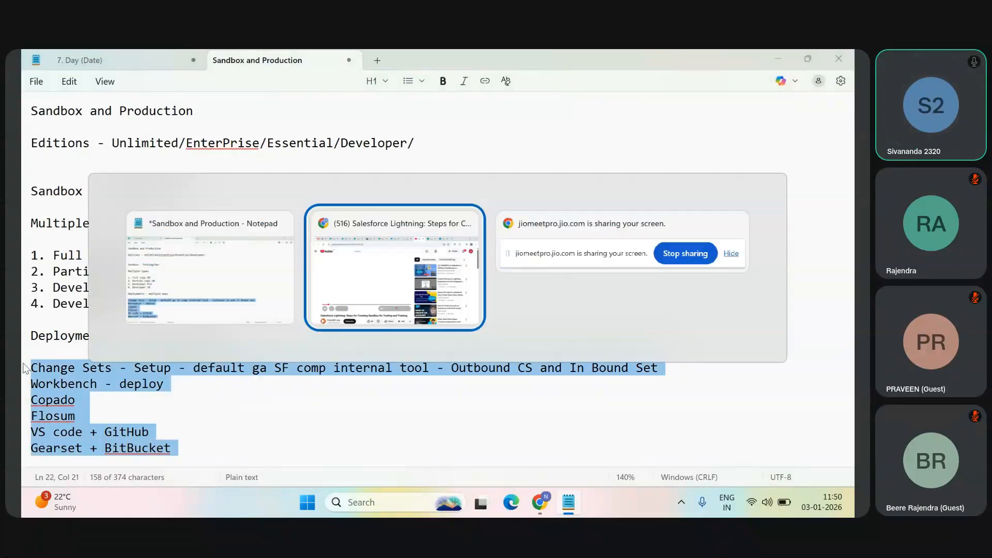
{"action": "left_click", "coordinate": [498, 408]}
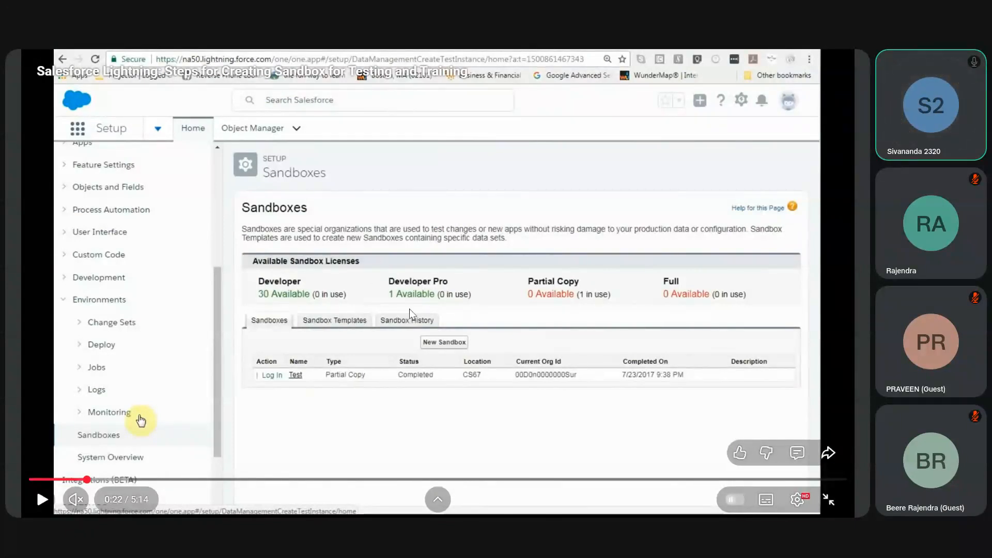
{"action": "key", "text": "Escape"}
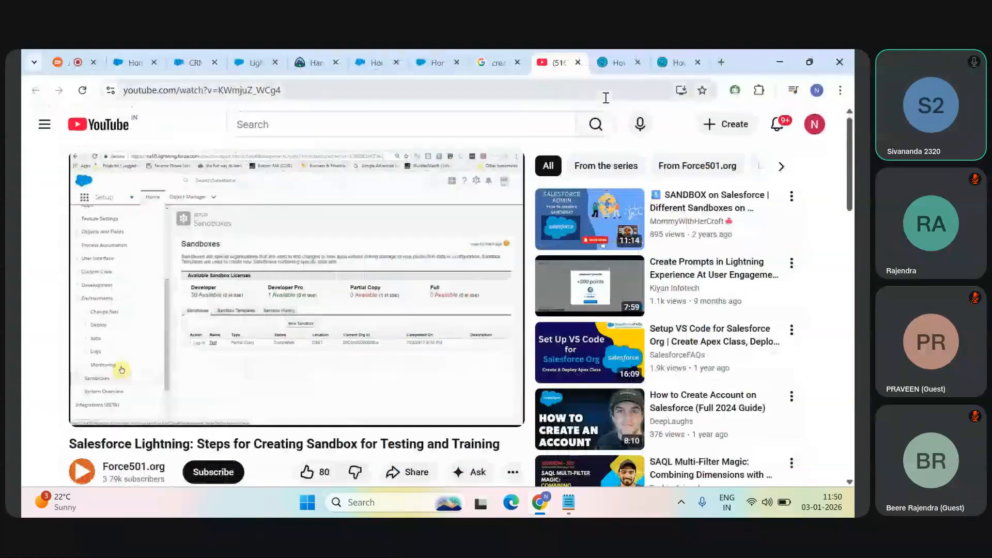
{"action": "left_click", "coordinate": [615, 59]}
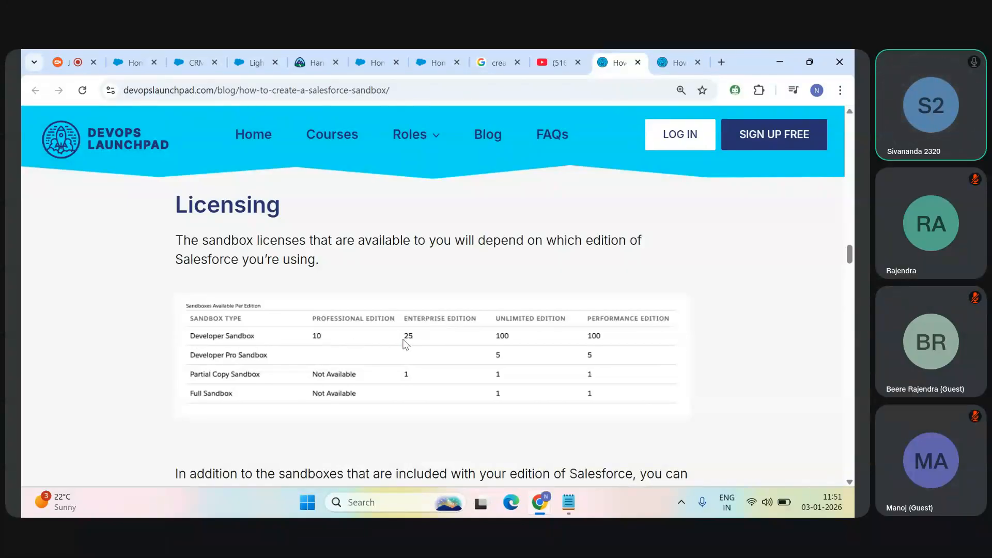
Step: Compare the video's available sandbox licenses, shown full screen, with the sandboxes-per-edition table in the DevOps Launchpad article
{"action": "left_click", "coordinate": [558, 62]}
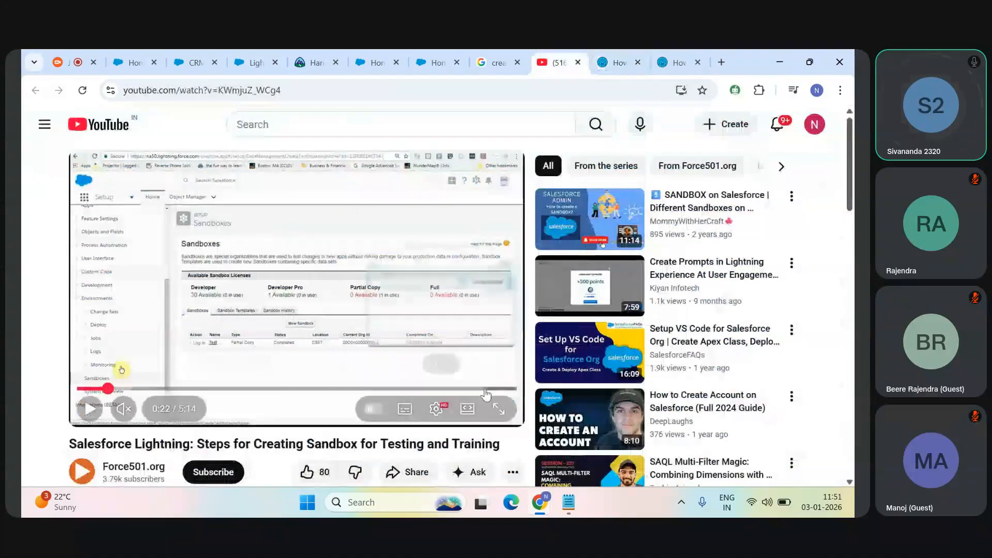
{"action": "left_click", "coordinate": [498, 408]}
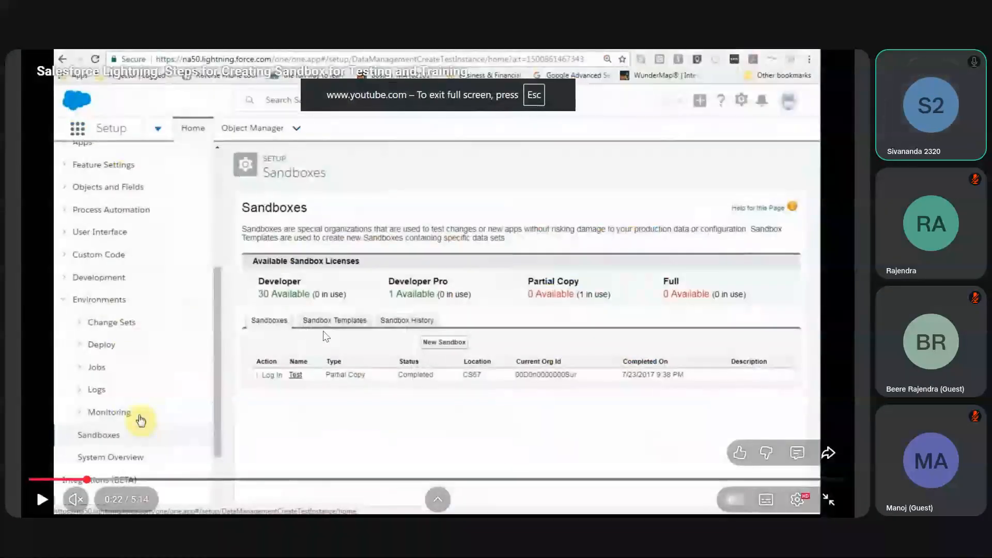
{"action": "key", "text": "Escape"}
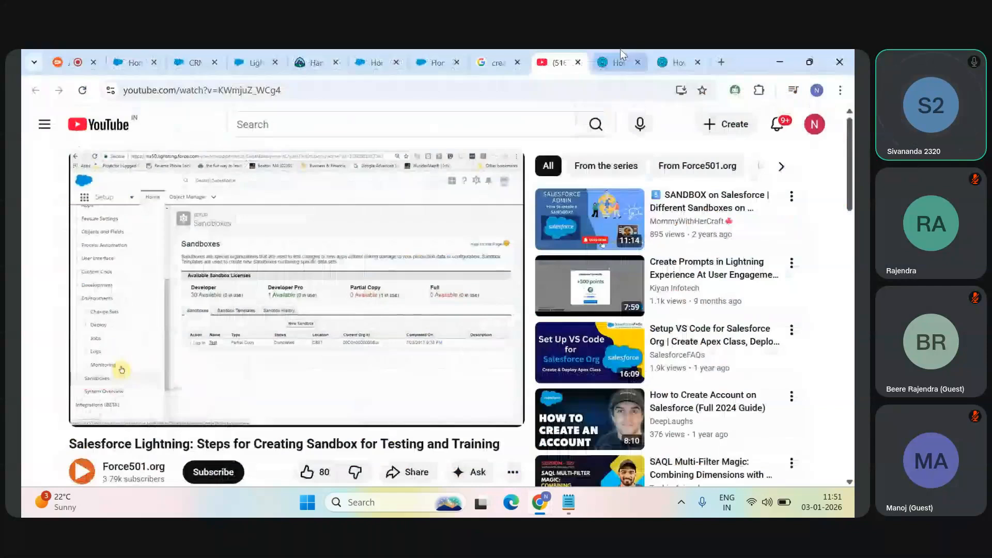
{"action": "left_click", "coordinate": [619, 62]}
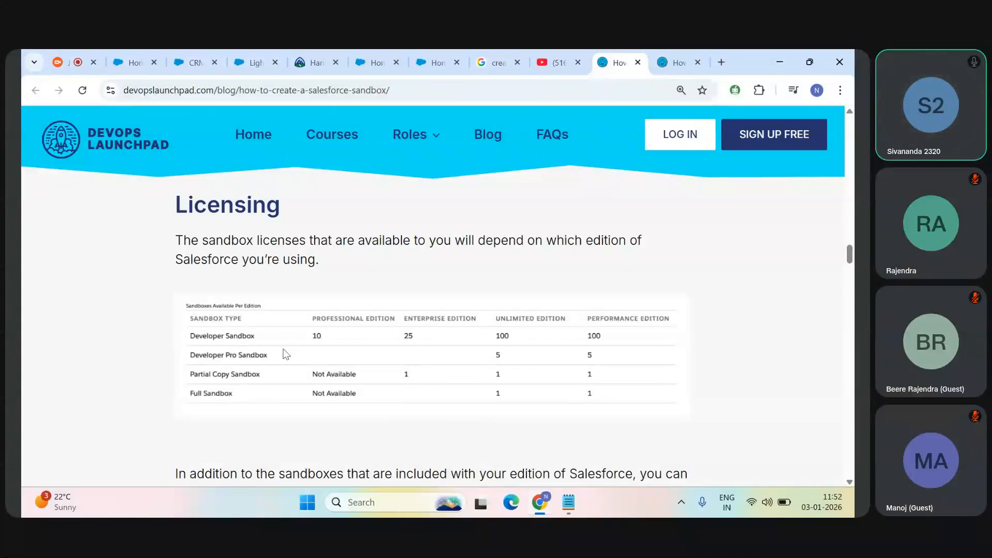
Step: Play the sandbox video full screen, advance it to the sandbox type comparison table at 0:43, and pause there for review
{"action": "left_click", "coordinate": [558, 62]}
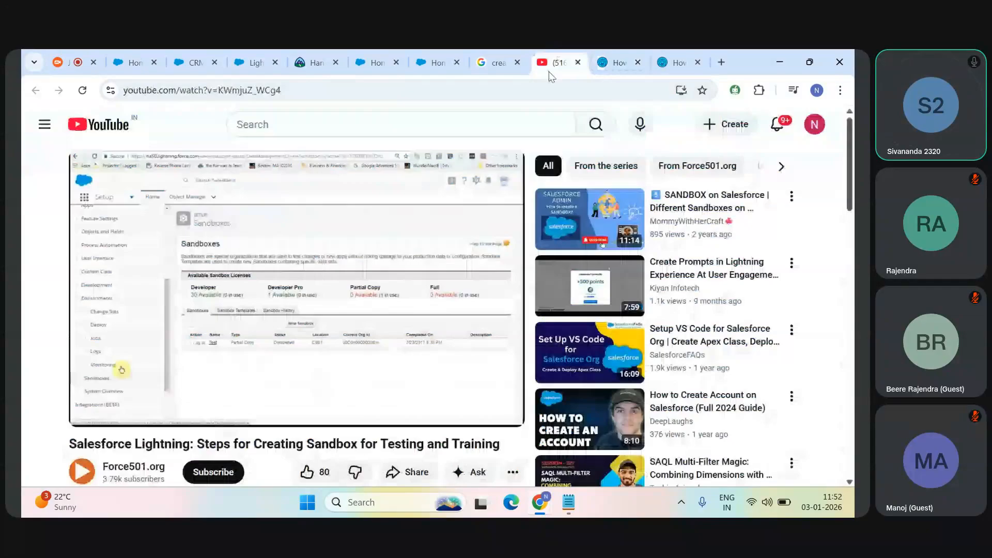
{"action": "left_click", "coordinate": [496, 410]}
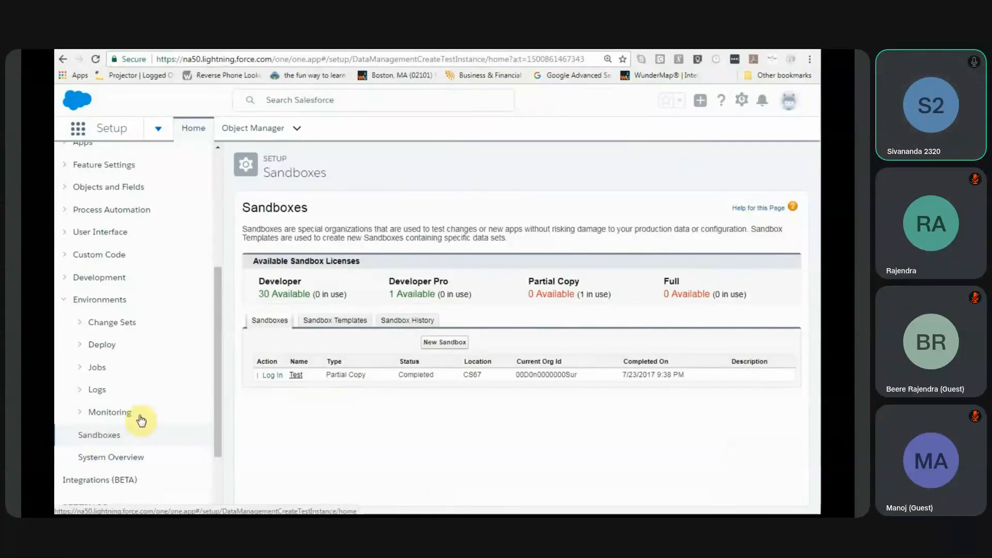
{"action": "left_click", "coordinate": [36, 488]}
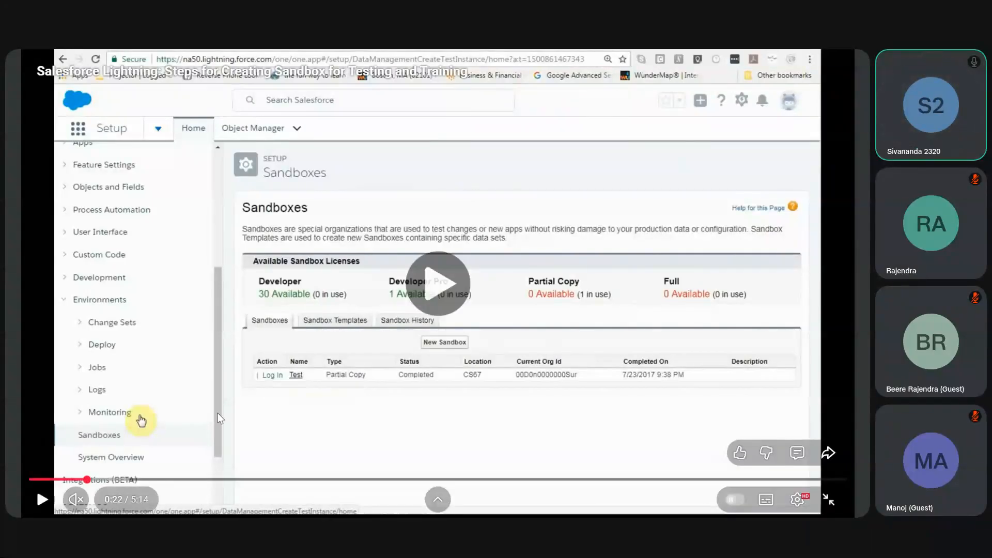
{"action": "left_click", "coordinate": [110, 479]}
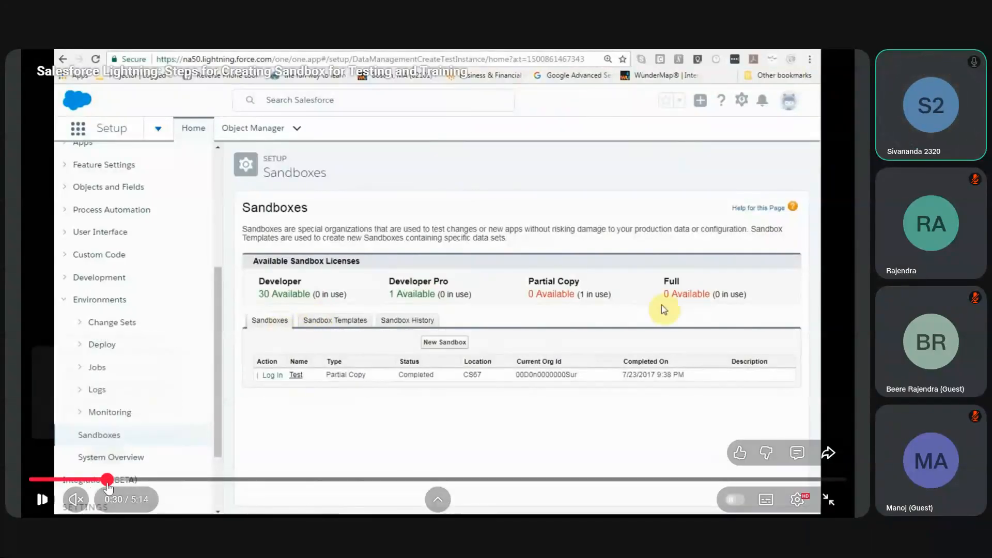
{"action": "left_click", "coordinate": [141, 480]}
{"action": "left_click", "coordinate": [189, 267]}
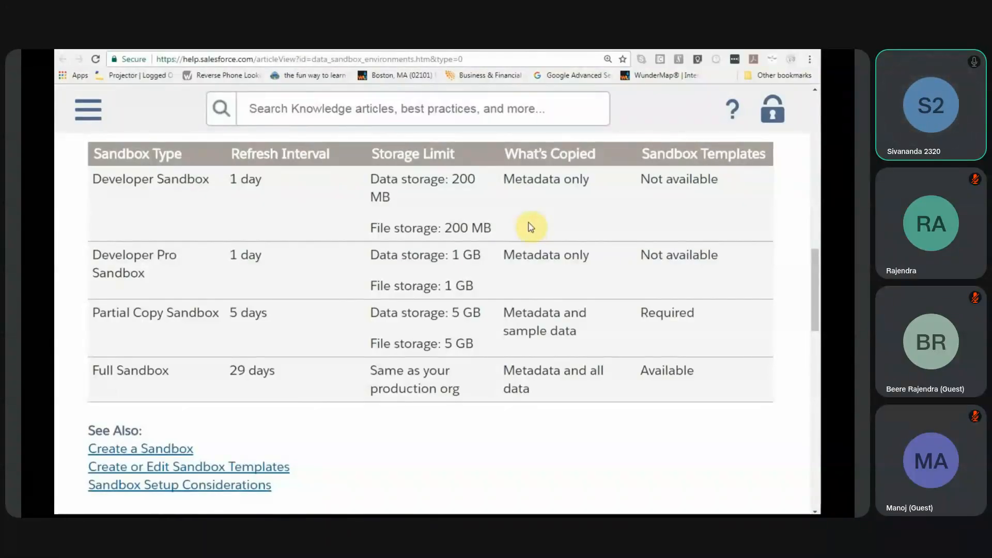
{"action": "mouse_move", "coordinate": [397, 217]}
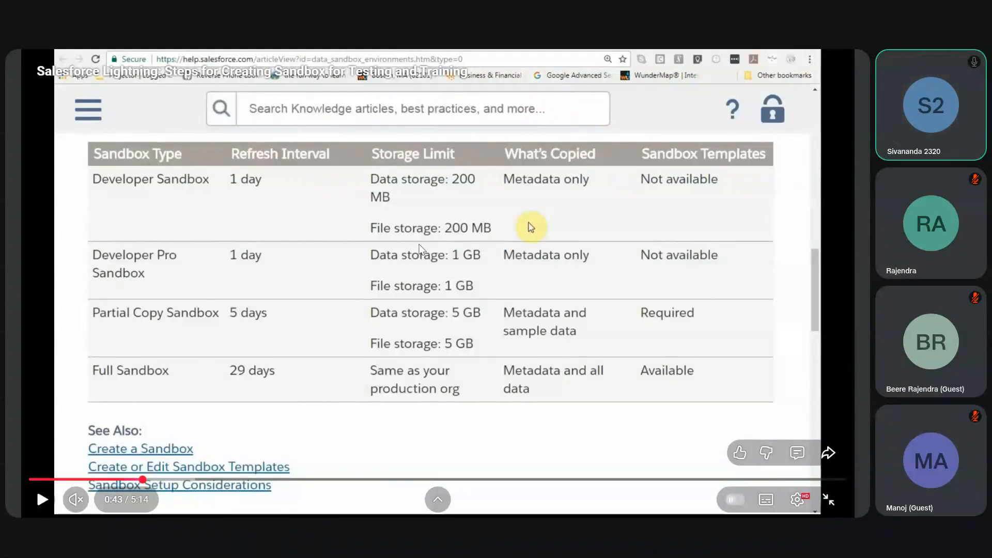
{"action": "key", "text": "Escape"}
Step: In the Salesforce Sales org, show the Opportunities list, search the App Launcher for "file" and open Files
{"action": "left_click", "coordinate": [369, 58]}
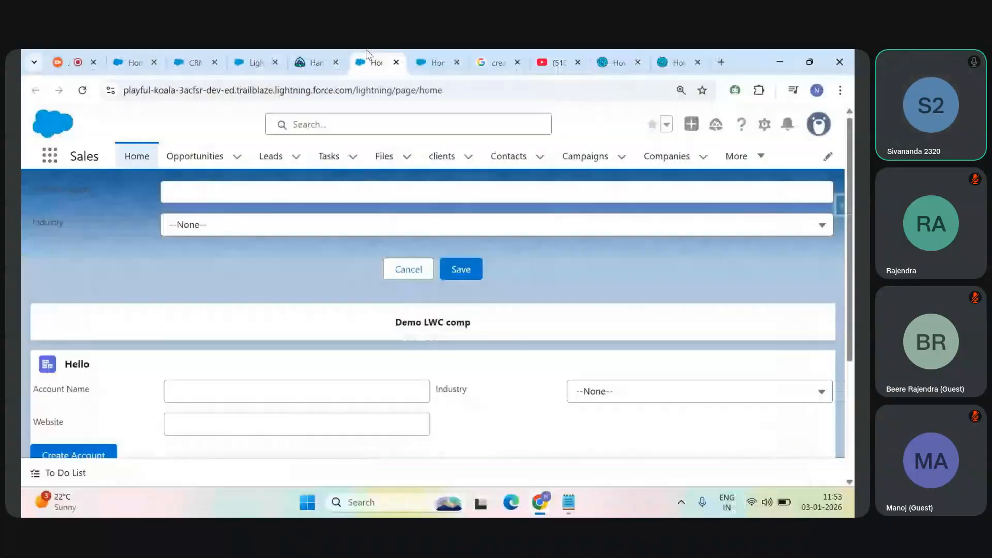
{"action": "left_click", "coordinate": [175, 165]}
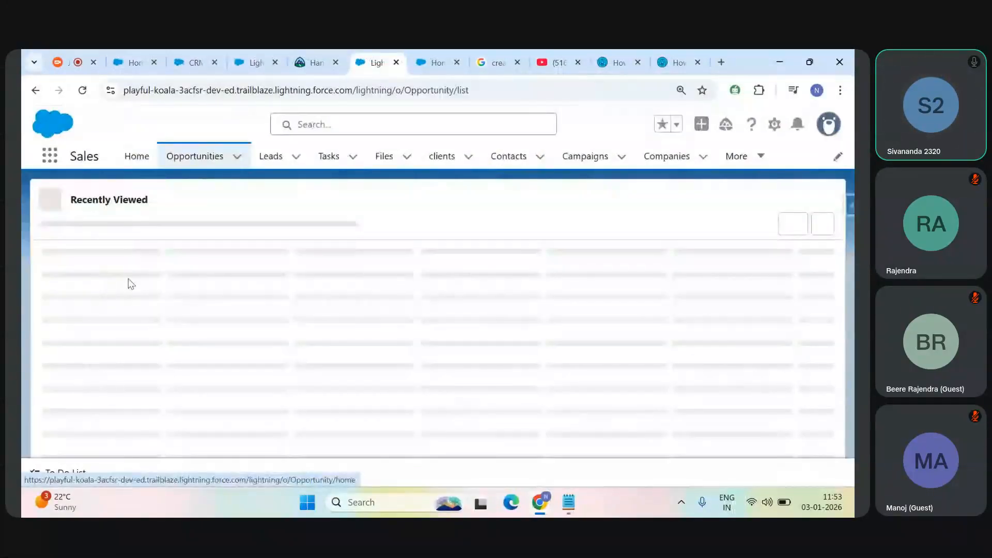
{"action": "key", "text": "ctrl+minus"}
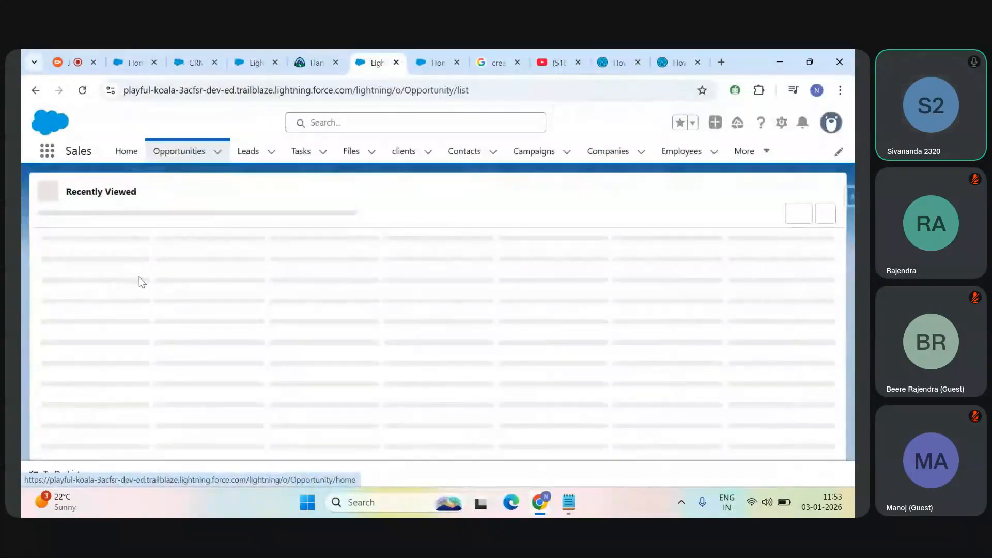
{"action": "left_click", "coordinate": [46, 157]}
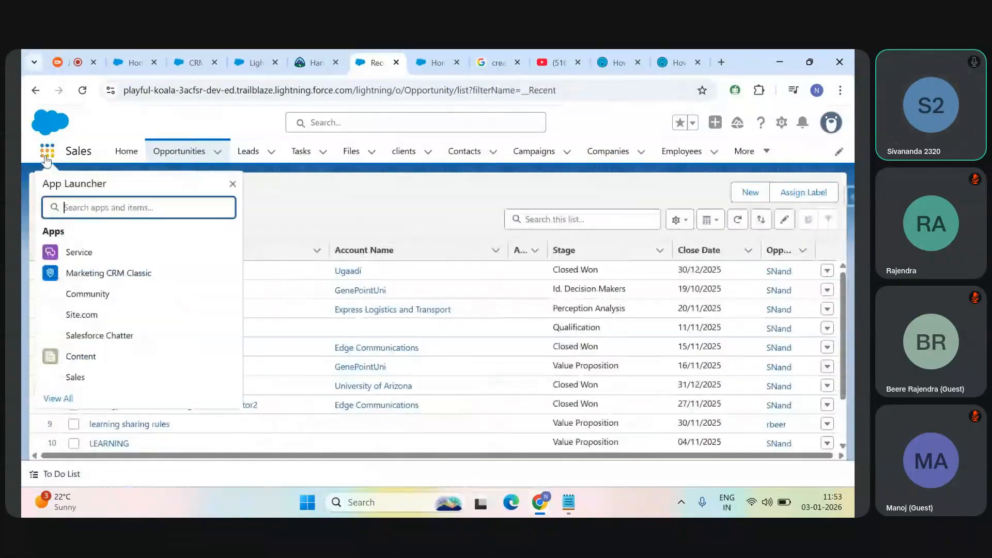
{"action": "type", "text": "file"}
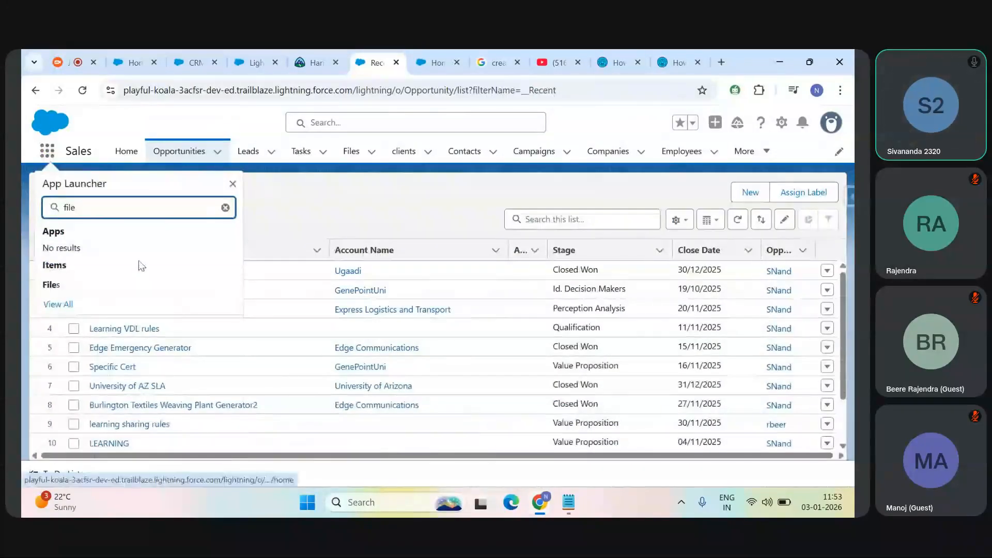
{"action": "left_click", "coordinate": [104, 284]}
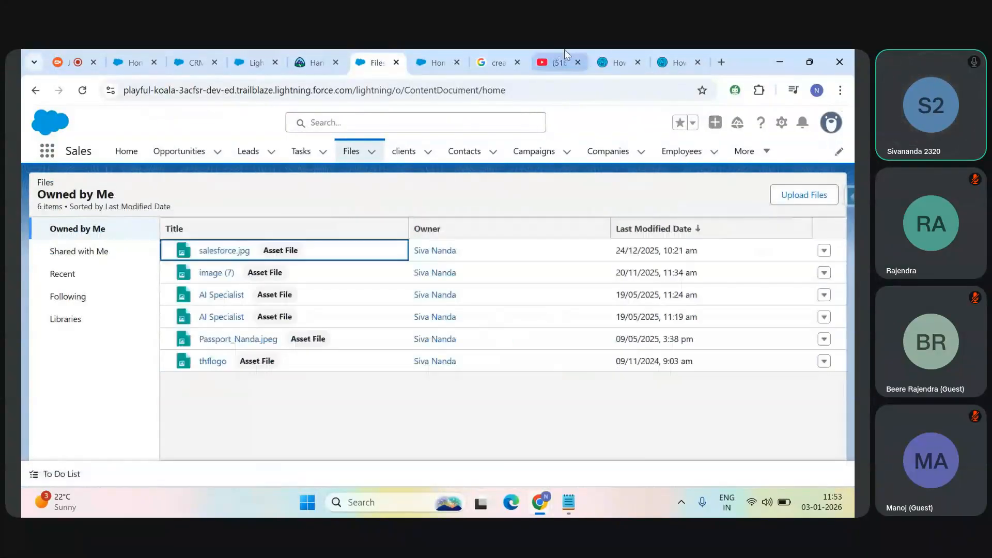
Step: Return to the sandbox video and review its sandbox type comparison table in full screen
{"action": "left_click", "coordinate": [565, 51]}
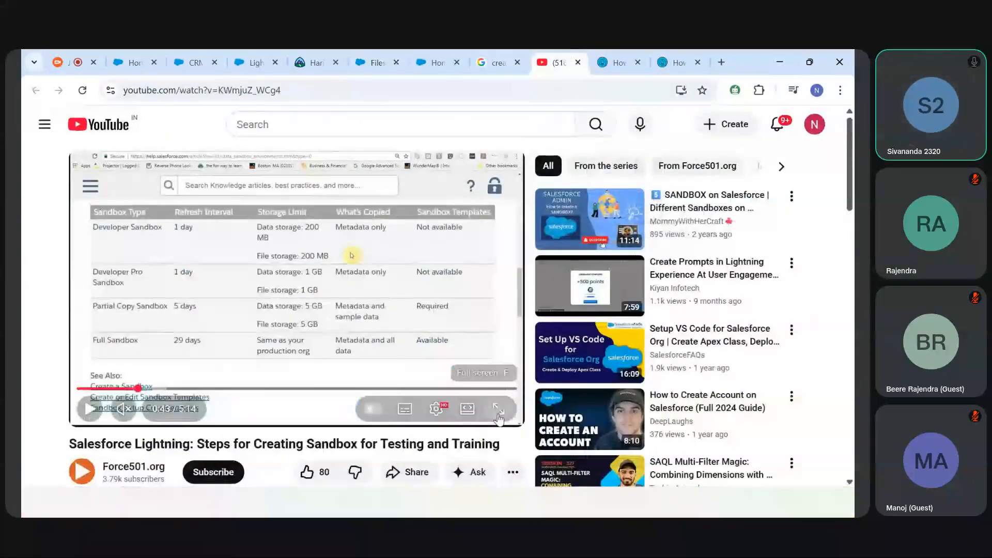
{"action": "left_click", "coordinate": [497, 411]}
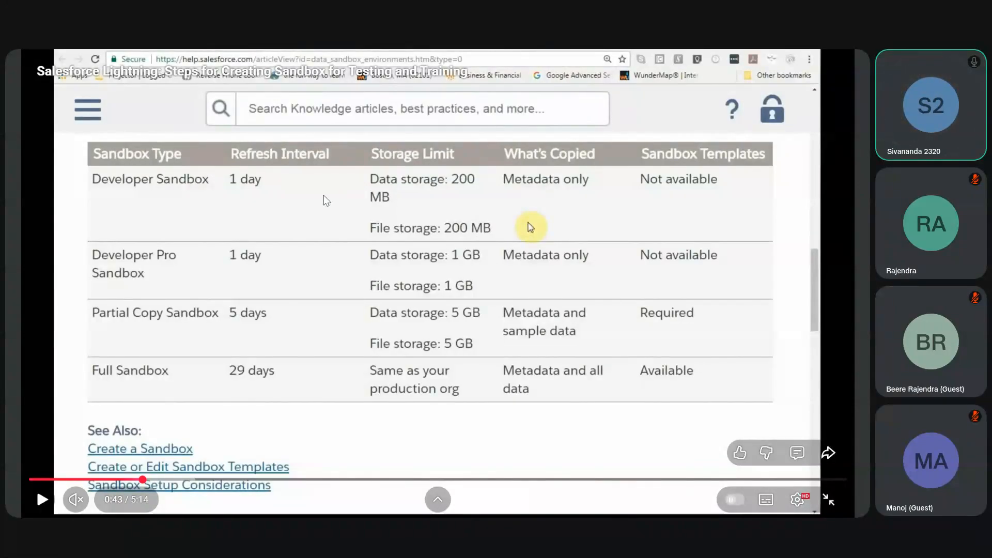
{"action": "key", "text": "Escape"}
Step: Rewind the video to the Sandboxes setup page at 0:34, and advance to the comparison table at 0:47 to examine storage limits full screen
{"action": "left_click_drag", "start_coordinate": [137, 387], "coordinate": [125, 391]}
{"action": "left_click", "coordinate": [195, 351]}
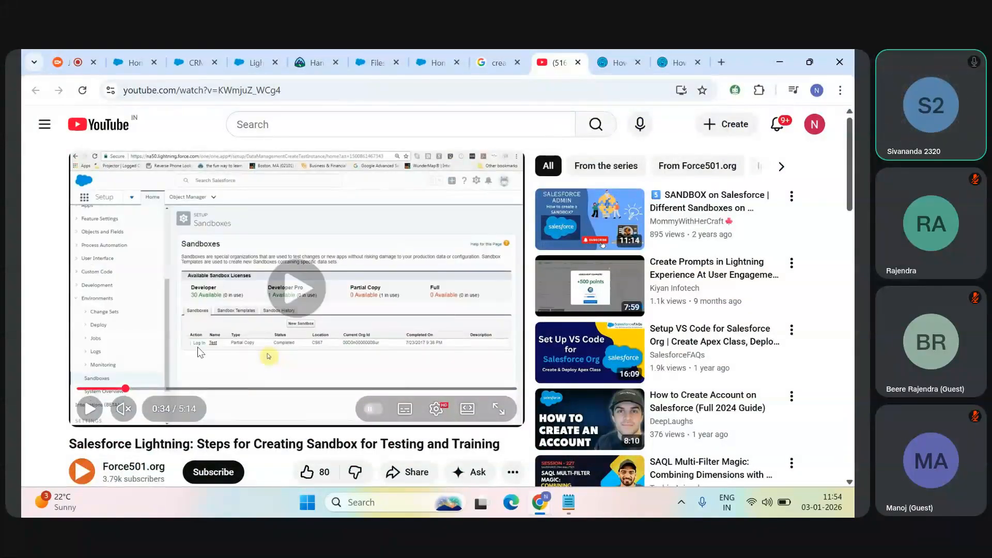
{"action": "left_click", "coordinate": [338, 316]}
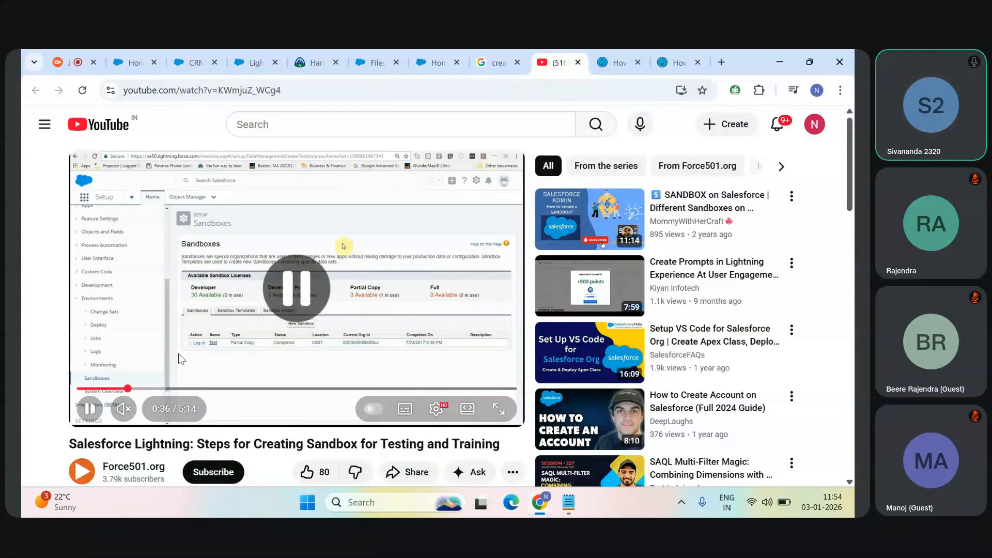
{"action": "left_click", "coordinate": [144, 389]}
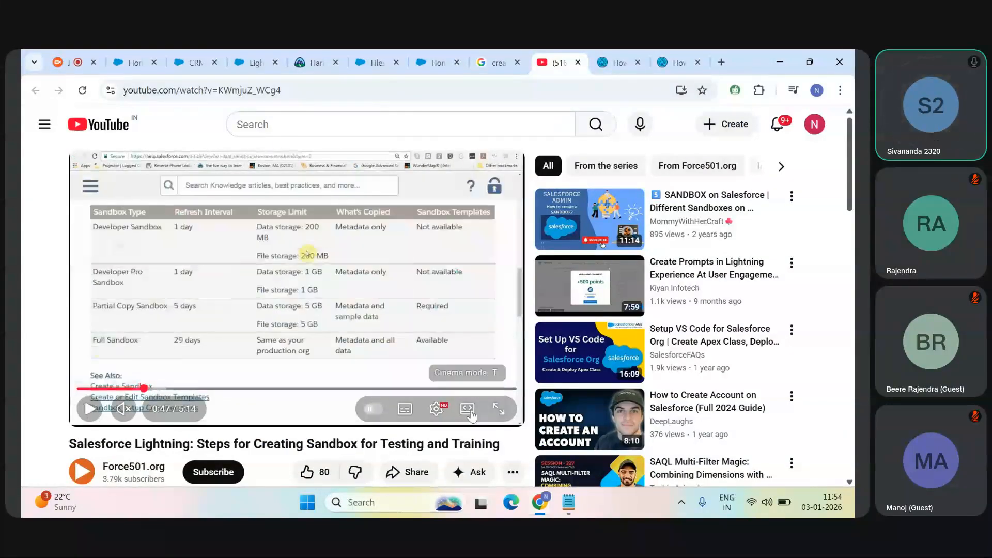
{"action": "double_click", "coordinate": [373, 286]}
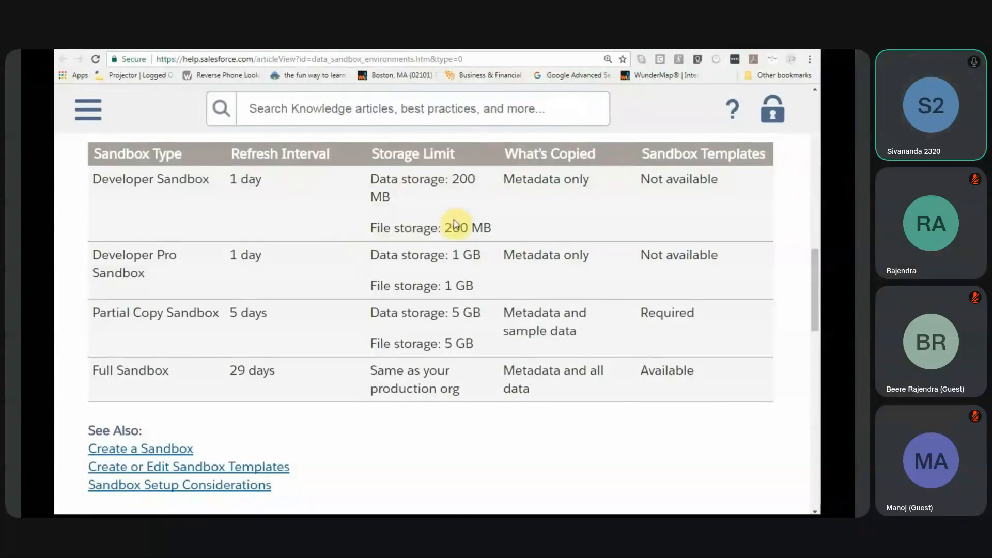
{"action": "mouse_move", "coordinate": [433, 297]}
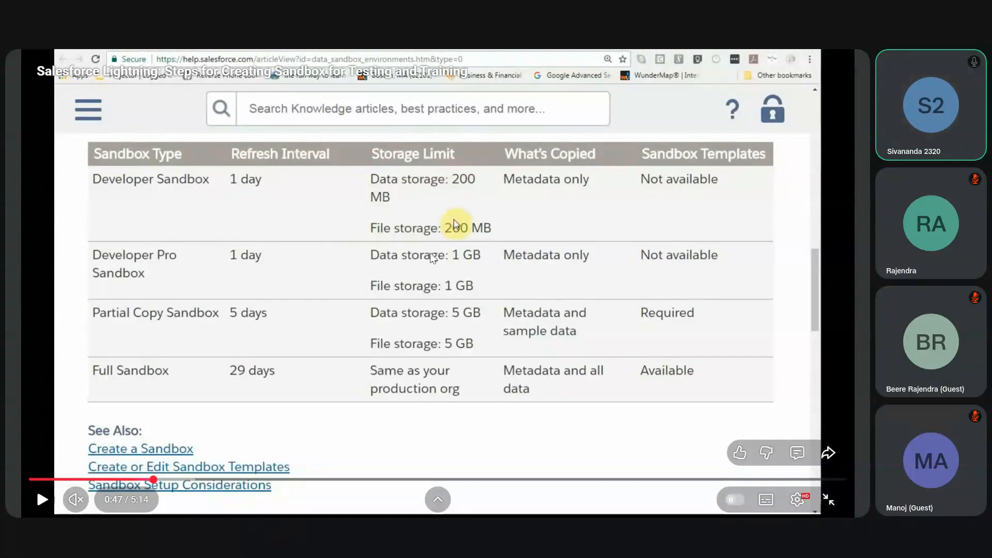
{"action": "mouse_move", "coordinate": [424, 262]}
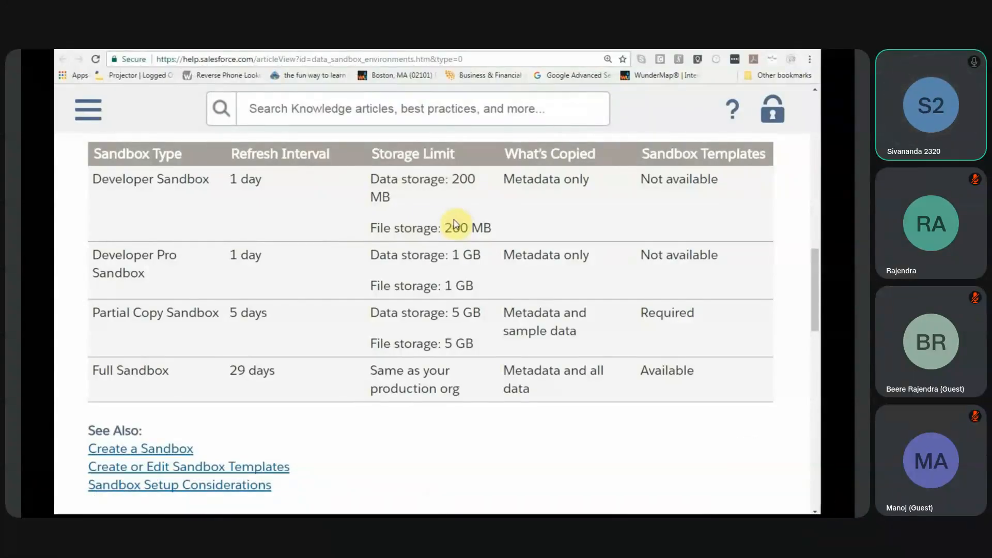
Step: Revisit the video's available sandbox licenses at 0:36 and move forward again to the sandbox type comparison table
{"action": "mouse_move", "coordinate": [380, 330]}
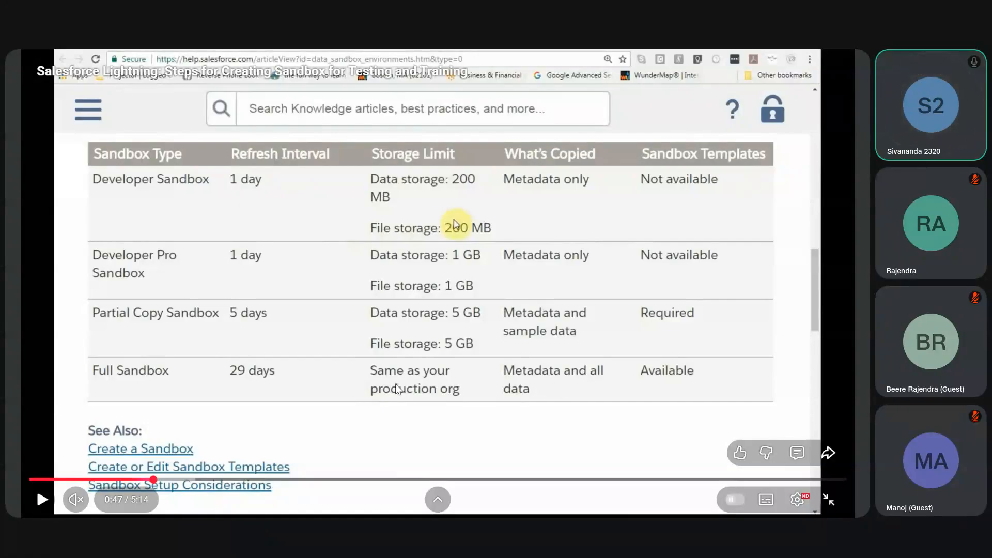
{"action": "left_click_drag", "start_coordinate": [123, 479], "coordinate": [124, 481]}
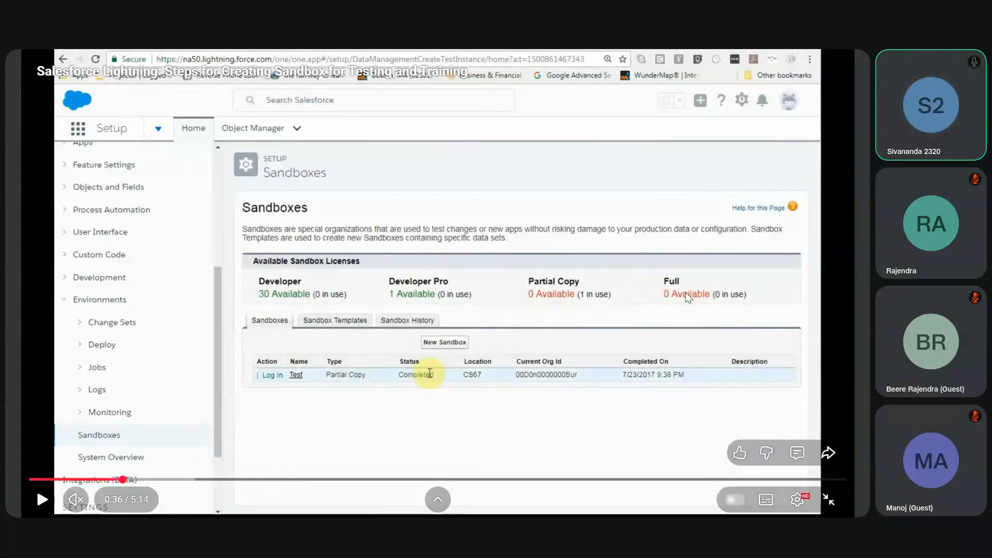
{"action": "left_click_drag", "start_coordinate": [156, 480], "coordinate": [217, 465]}
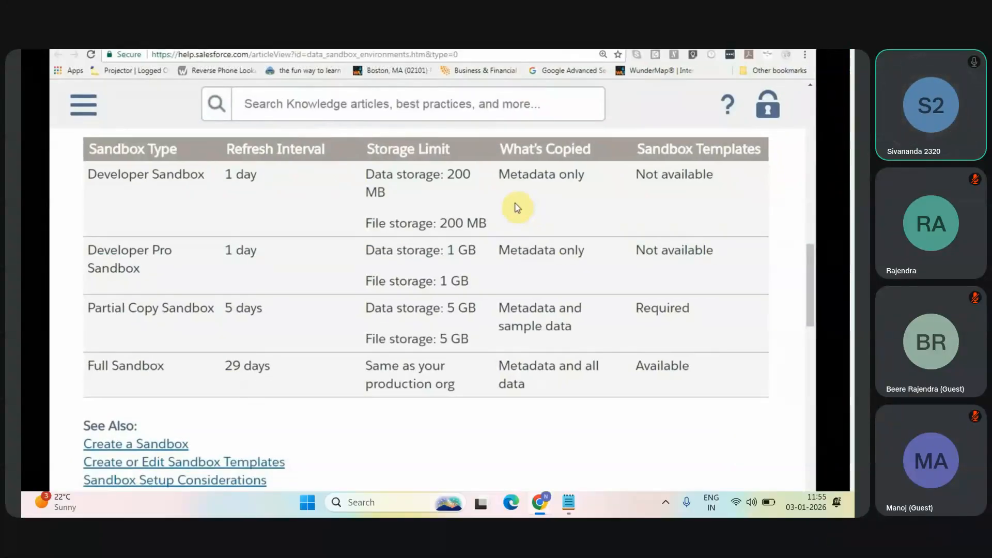
Step: Leave the full-screen video, switch to the Sandbox and Production notes and add the line "Sandbox Refresh --? what it is" below the deployment tools
{"action": "key", "text": "Escape"}
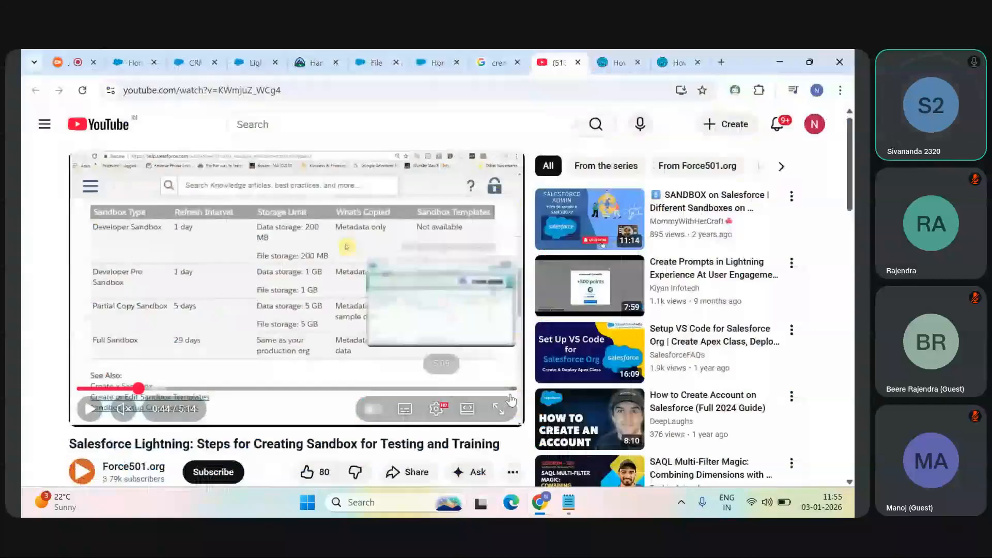
{"action": "key", "text": "alt+Tab"}
{"action": "left_click", "coordinate": [299, 443]}
{"action": "key", "text": "Return"}
{"action": "key", "text": "Return"}
{"action": "key", "text": "Return"}
{"action": "type", "text": "Sandbox Refres"}
{"action": "key", "text": "BackSpace"}
{"action": "type", "text": "esh --? what it is"}
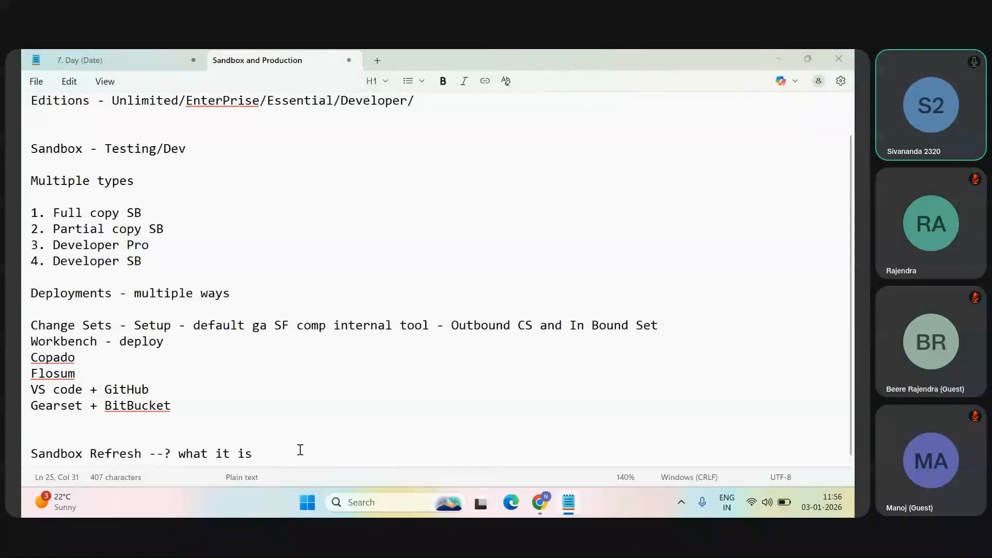
Step: Check the refresh column in the video's sandbox comparison table and add a "Refresh Interval" line below the Sandbox Refresh question in the notes
{"action": "key", "text": "alt+Tab"}
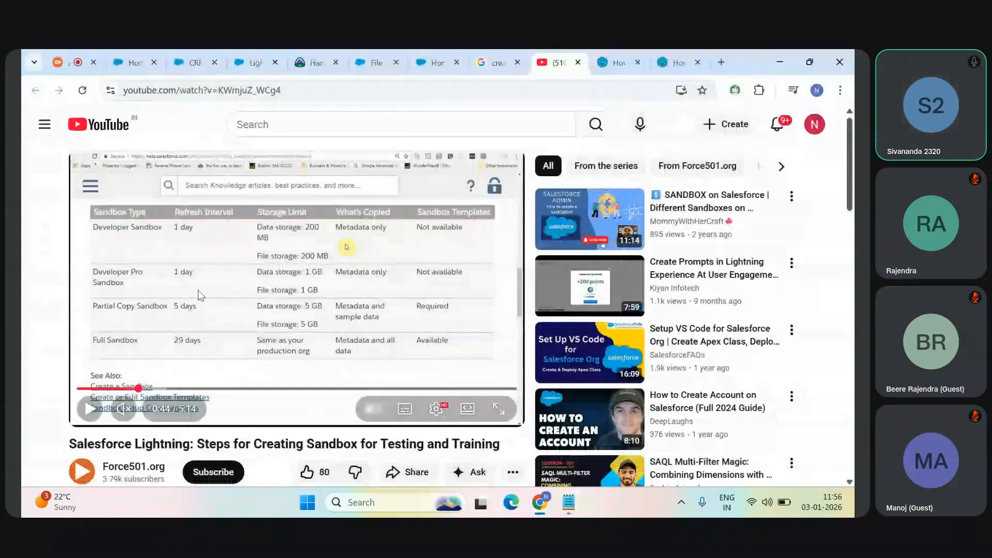
{"action": "key", "text": "alt+Tab"}
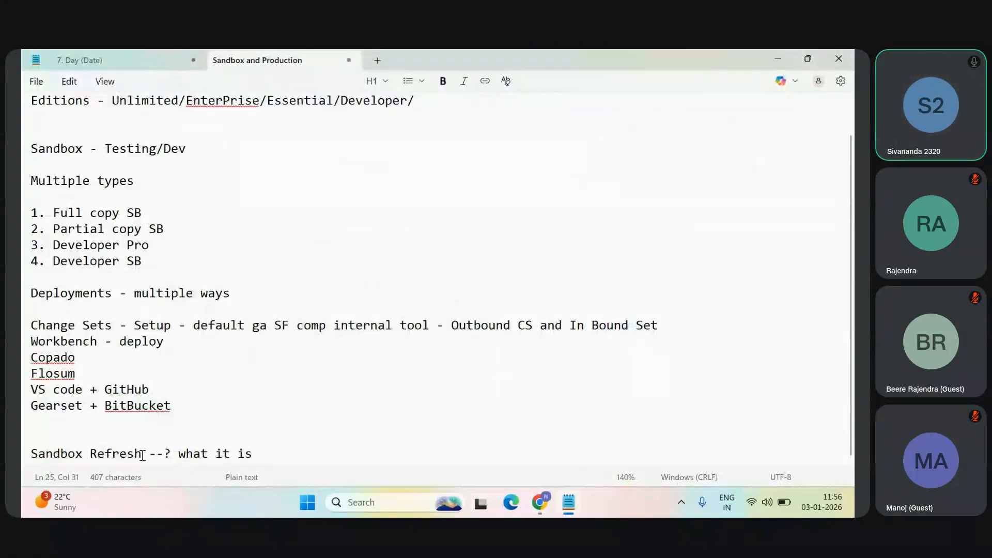
{"action": "key", "text": "Return"}
{"action": "key", "text": "Return"}
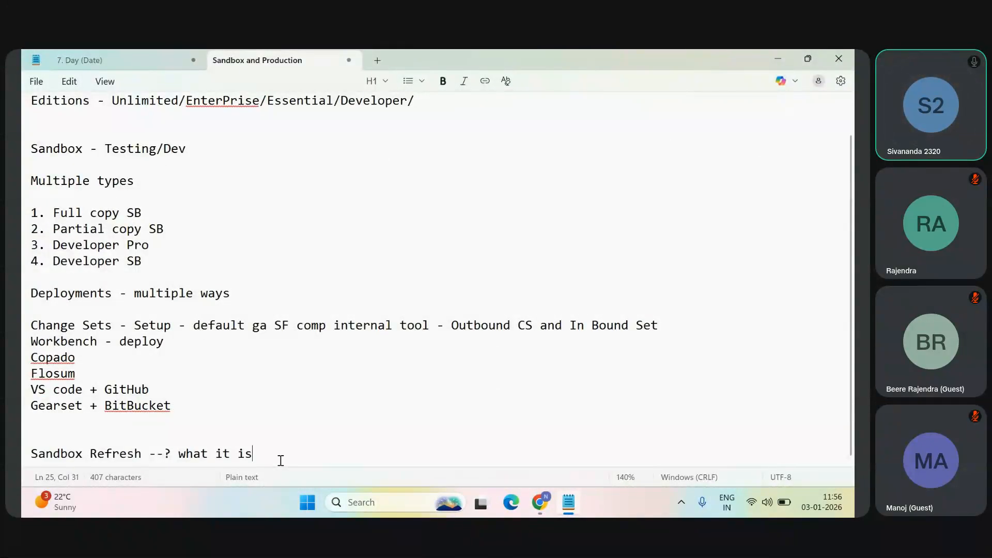
{"action": "type", "text": "Refr"}
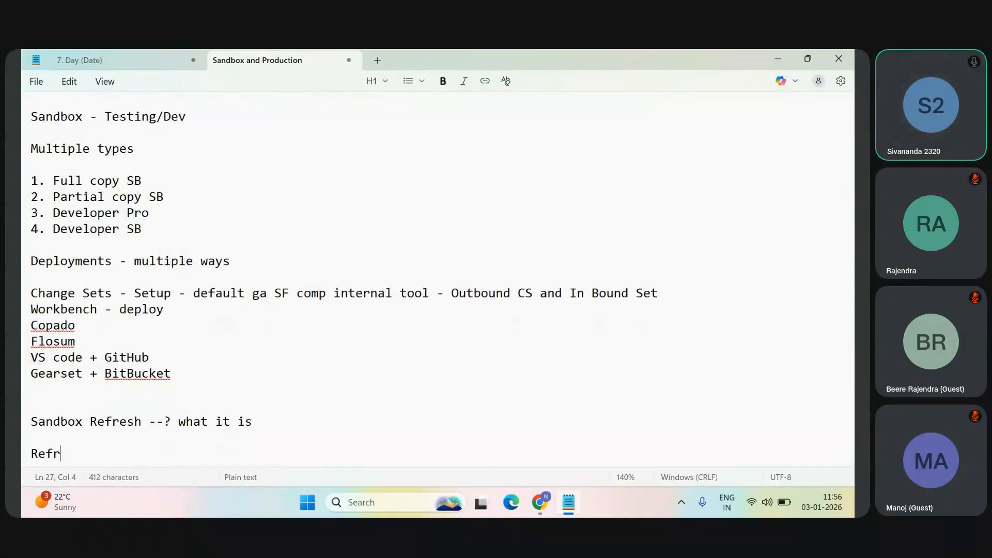
{"action": "type", "text": "esh Interval"}
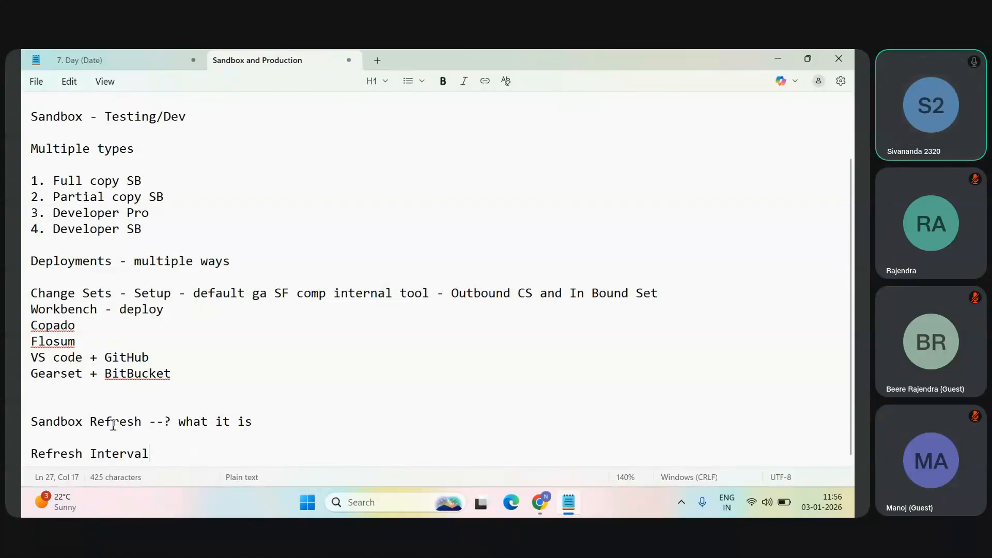
Step: Extend the Sandbox Refresh question with "SB refresh ??" after "what it is"
{"action": "left_click", "coordinate": [90, 421]}
{"action": "left_click", "coordinate": [282, 416]}
{"action": "type", "text": "SNB"}
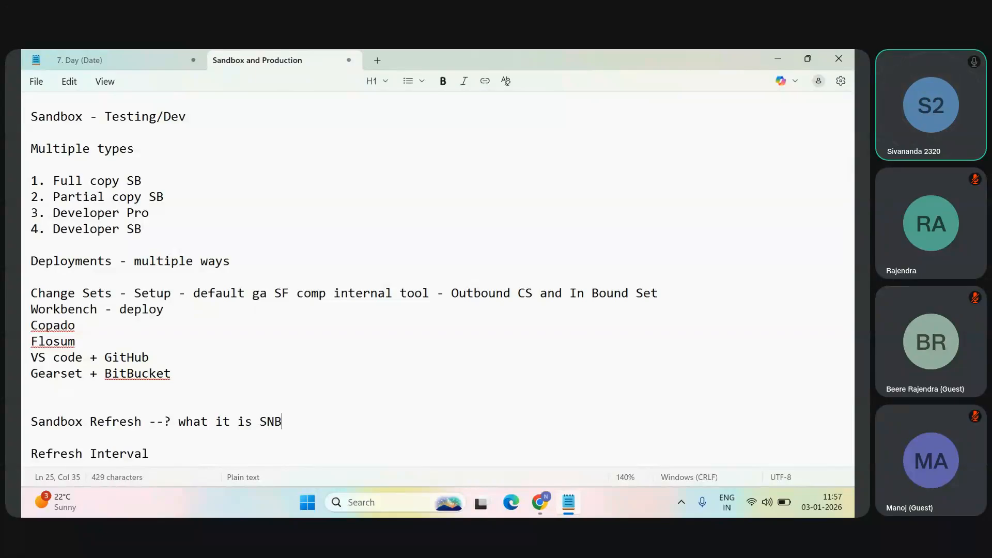
{"action": "key", "text": "BackSpace"}
{"action": "key", "text": "BackSpace"}
{"action": "type", "text": "b"}
{"action": "key", "text": "BackSpace"}
{"action": "key", "text": "BackSpace"}
{"action": "type", "text": "b"}
{"action": "key", "text": "BackSpace"}
{"action": "type", "text": "b"}
{"action": "key", "text": "BackSpace"}
{"action": "type", "text": "B refresh ??"}
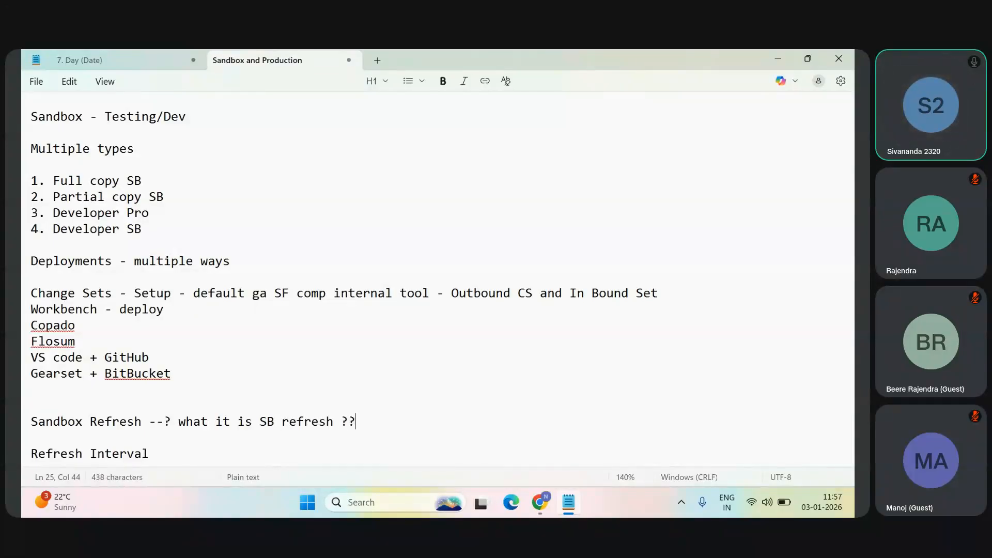
Step: Insert the line "denitho refresh cheyali?? Inko SB/ Production tho.." between the Sandbox Refresh question and Refresh Interval
{"action": "key", "text": "Return"}
{"action": "key", "text": "Return"}
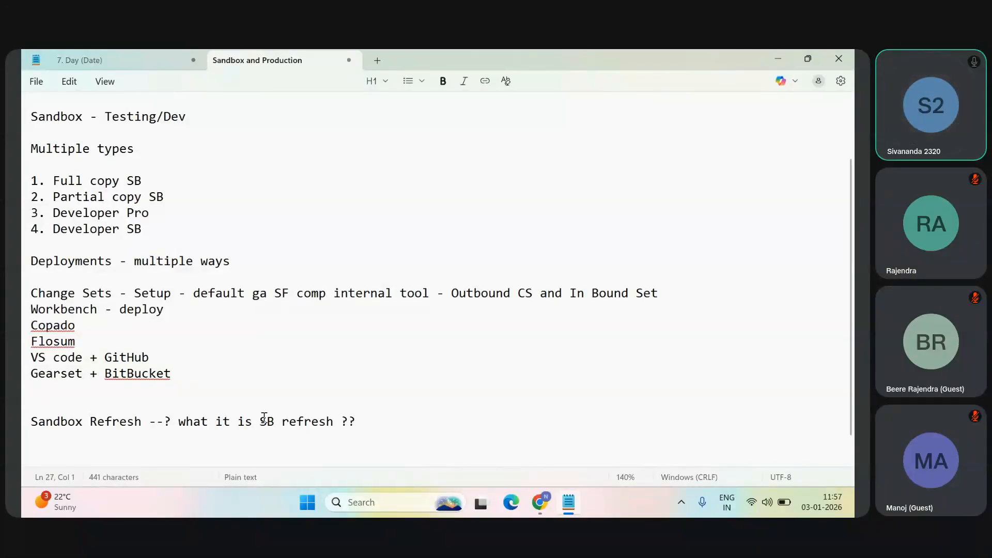
{"action": "type", "text": "denith"}
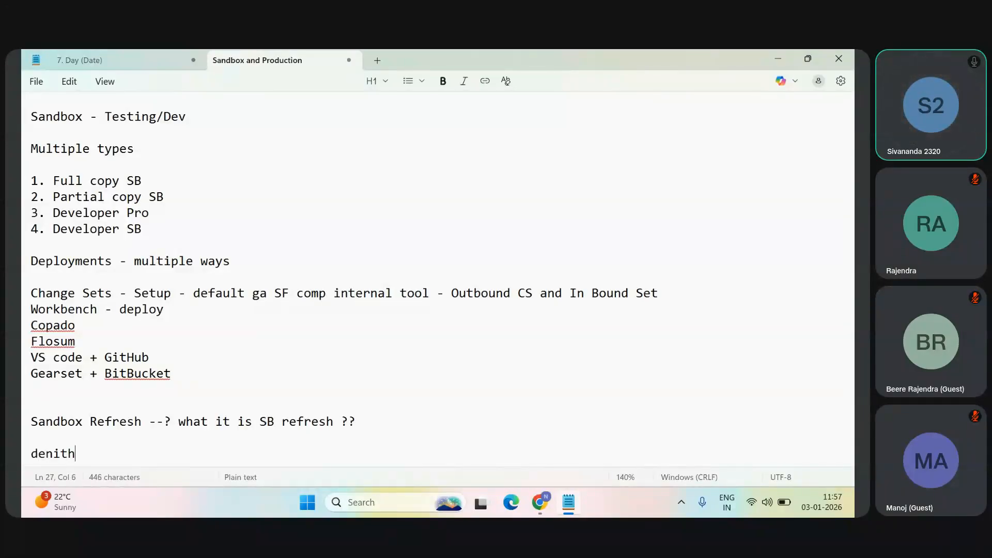
{"action": "type", "text": "o refresh che"}
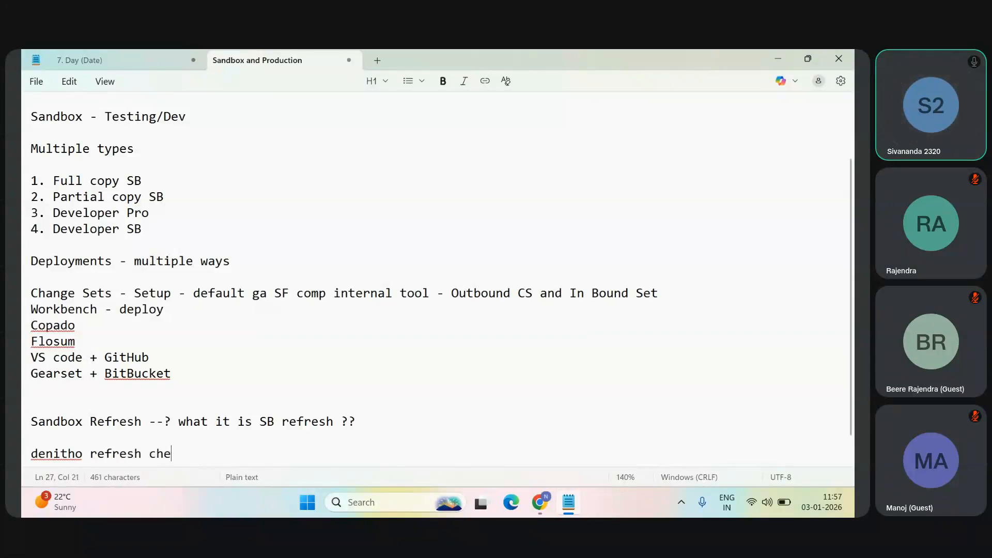
{"action": "type", "text": "yali?"}
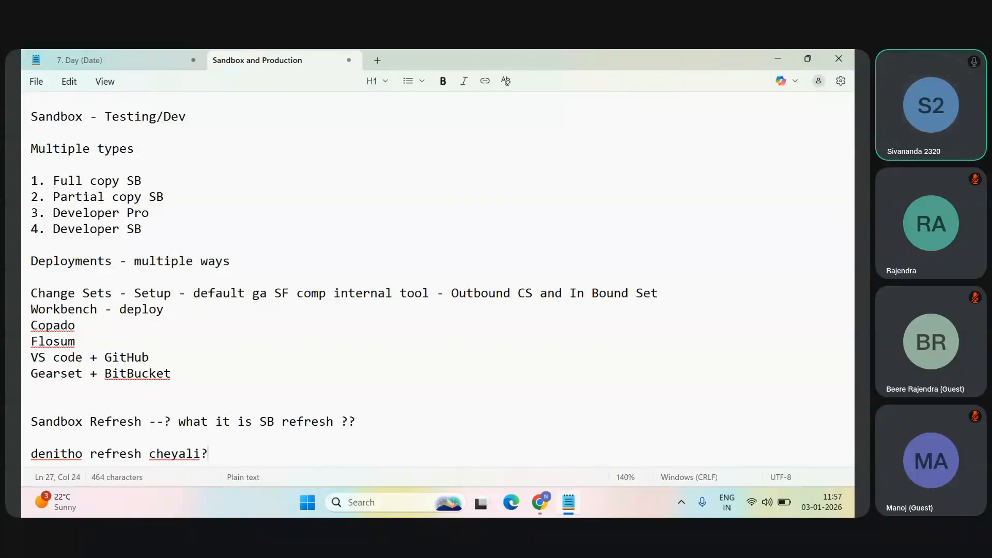
{"action": "type", "text": "? Inko SB"}
{"action": "type", "text": "Productino"}
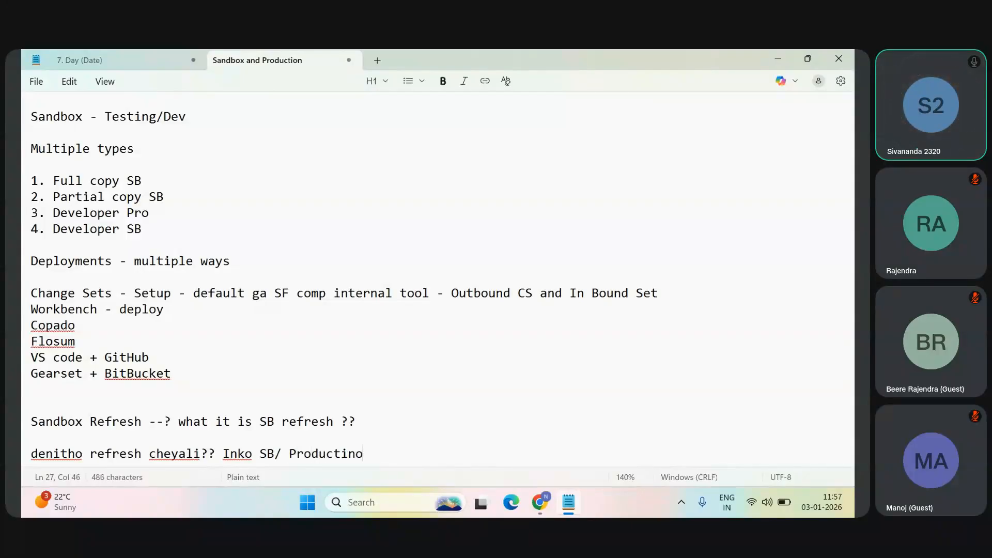
{"action": "key", "text": "BackSpace"}
{"action": "key", "text": "BackSpace"}
{"action": "type", "text": "on tho"}
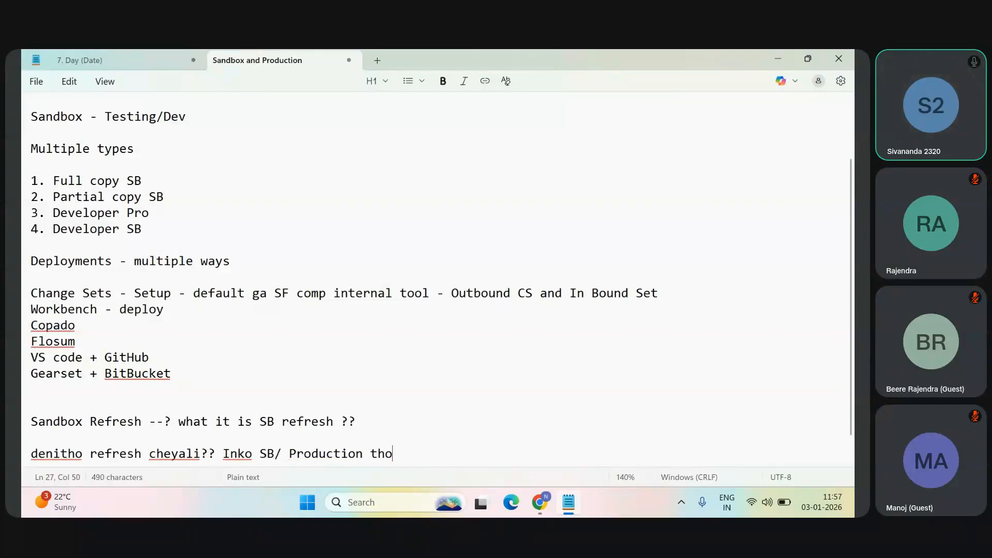
{"action": "type", "text": ".."}
Step: Insert the lines "3 create Deve" and "2 Developer Pro" directly below the Sandbox Refresh question
{"action": "key", "text": "Down"}
{"action": "key", "text": "Down"}
{"action": "key", "text": "Up"}
{"action": "left_click", "coordinate": [382, 389]}
{"action": "key", "text": "Return"}
{"action": "key", "text": "Return"}
{"action": "key", "text": "Return"}
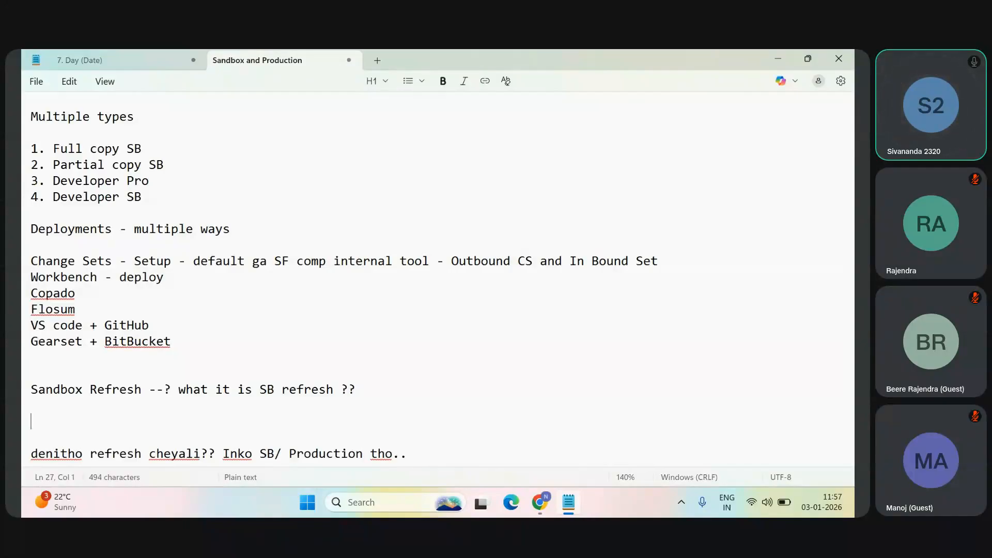
{"action": "type", "text": "3 create Deve"}
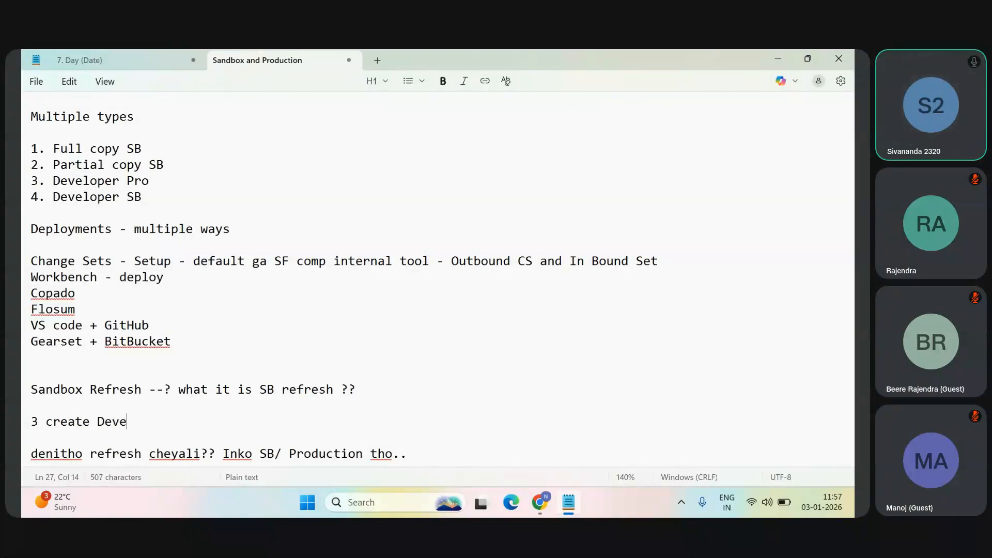
{"action": "key", "text": "Return"}
{"action": "key", "text": "Return"}
{"action": "type", "text": "2 "}
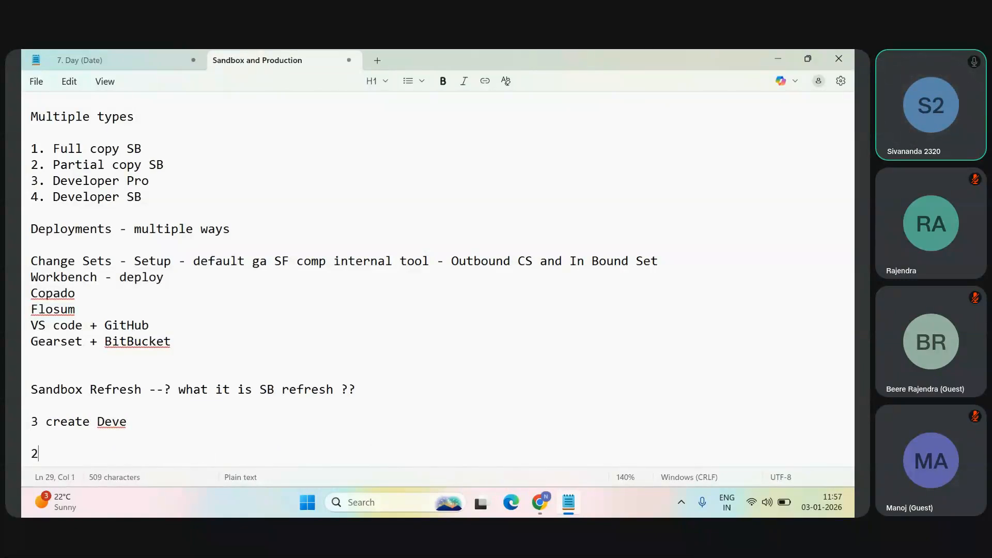
{"action": "type", "text": "Developer Prod"}
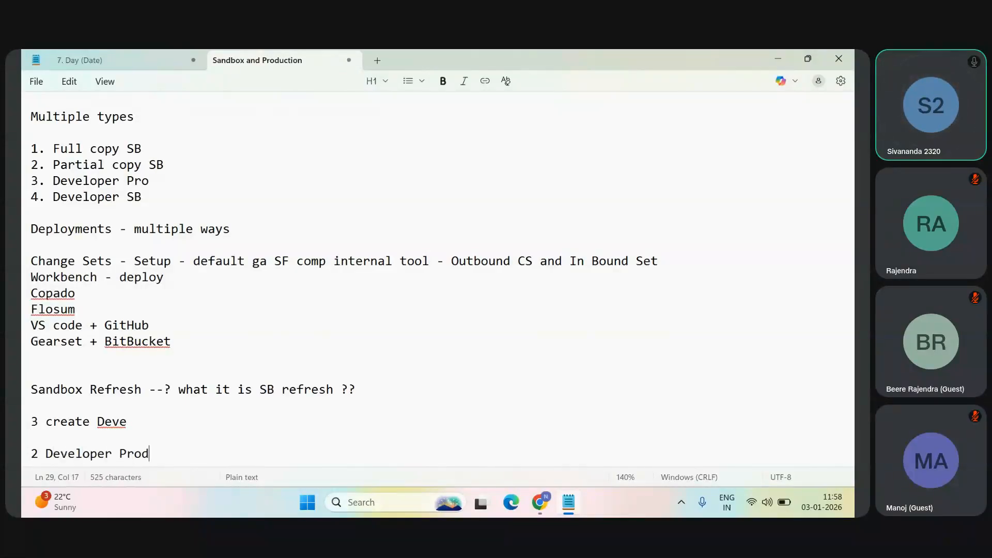
{"action": "key", "text": "BackSpace"}
Step: Replace the "3 create Deve" and "2 Developer Pro" lines with "A B", and highlight each letter in turn
{"action": "scroll", "coordinate": [442, 289], "scroll_direction": "down", "scroll_amount": 1}
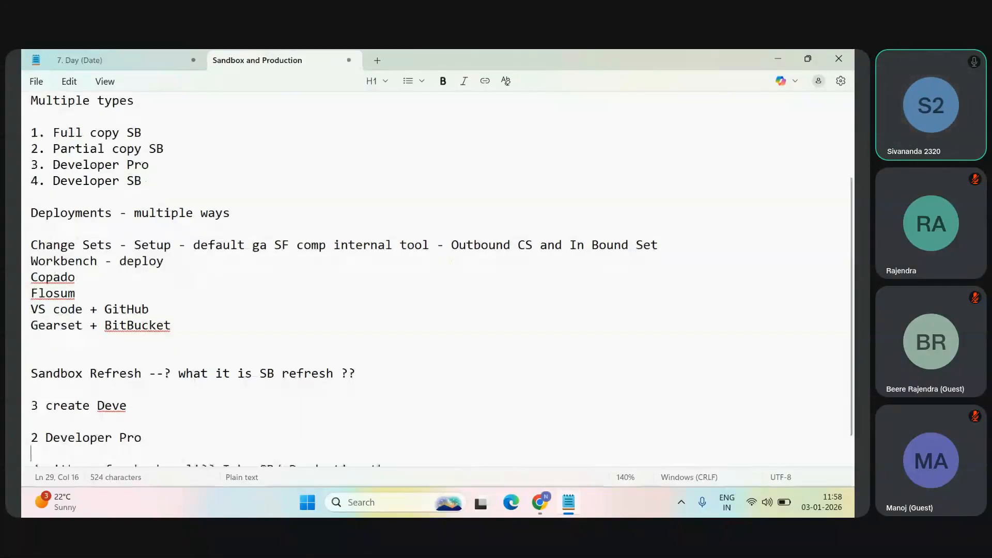
{"action": "key", "text": "Down"}
{"action": "key", "text": "Down"}
{"action": "key", "text": "Down"}
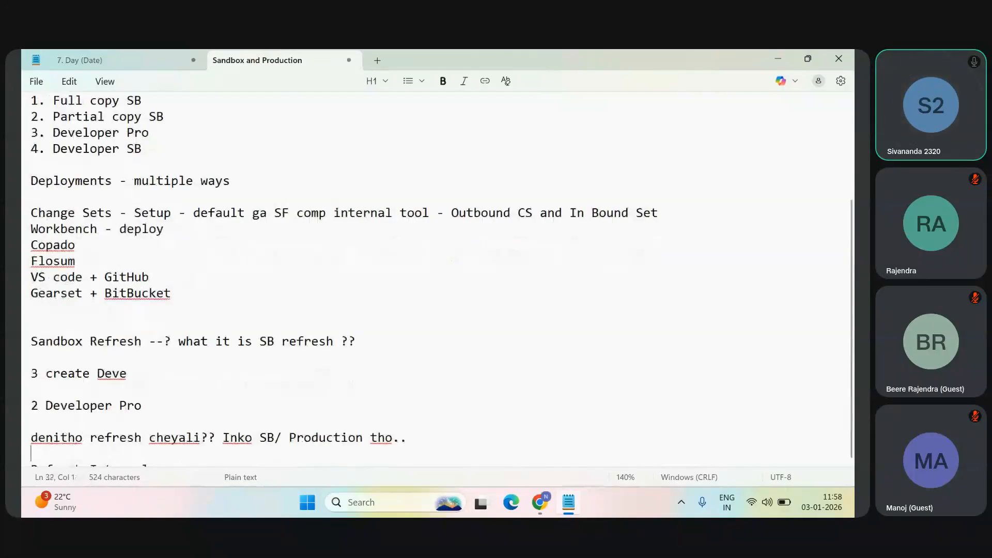
{"action": "key", "text": "Down"}
{"action": "left_click", "coordinate": [142, 421]}
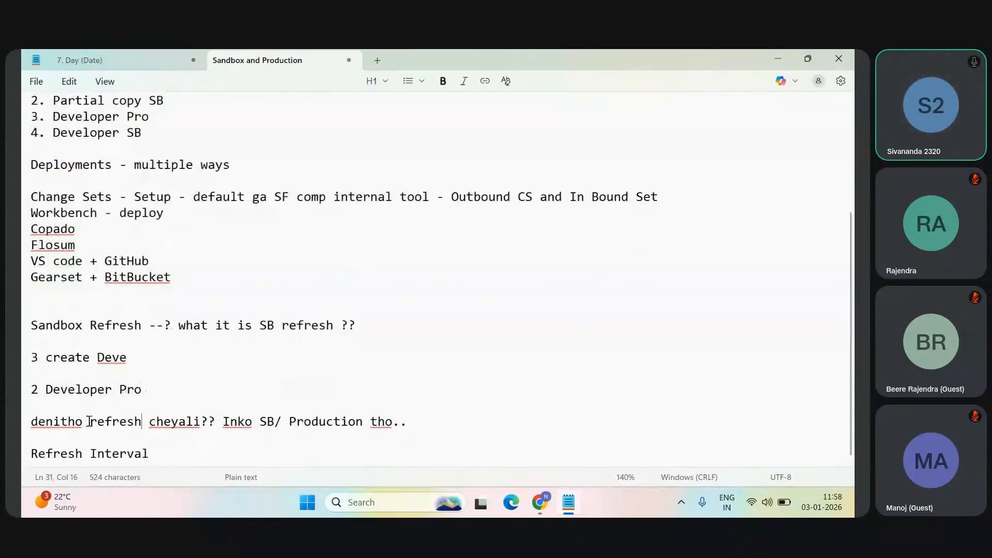
{"action": "left_click_drag", "start_coordinate": [162, 382], "coordinate": [22, 356]}
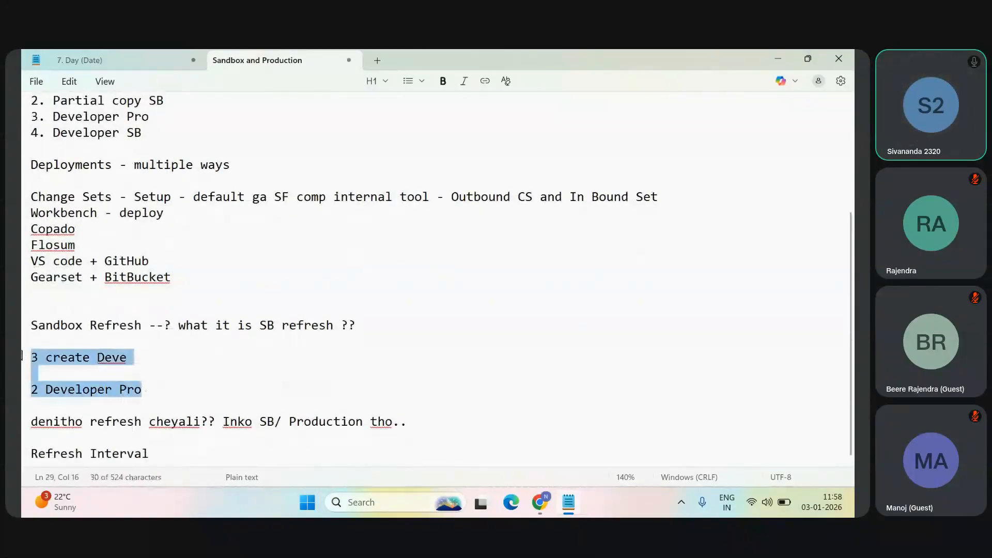
{"action": "type", "text": "A B"}
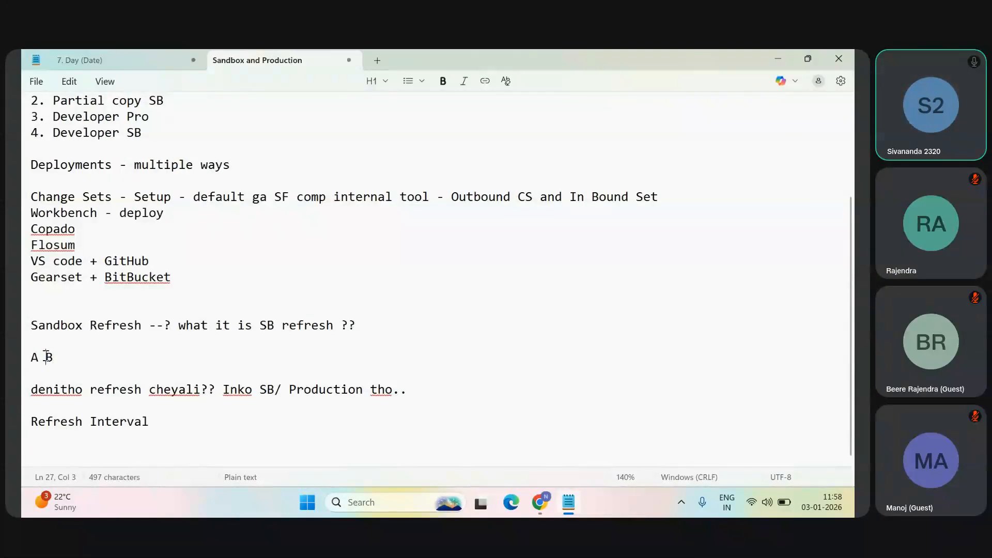
{"action": "left_click_drag", "start_coordinate": [48, 356], "coordinate": [60, 360]}
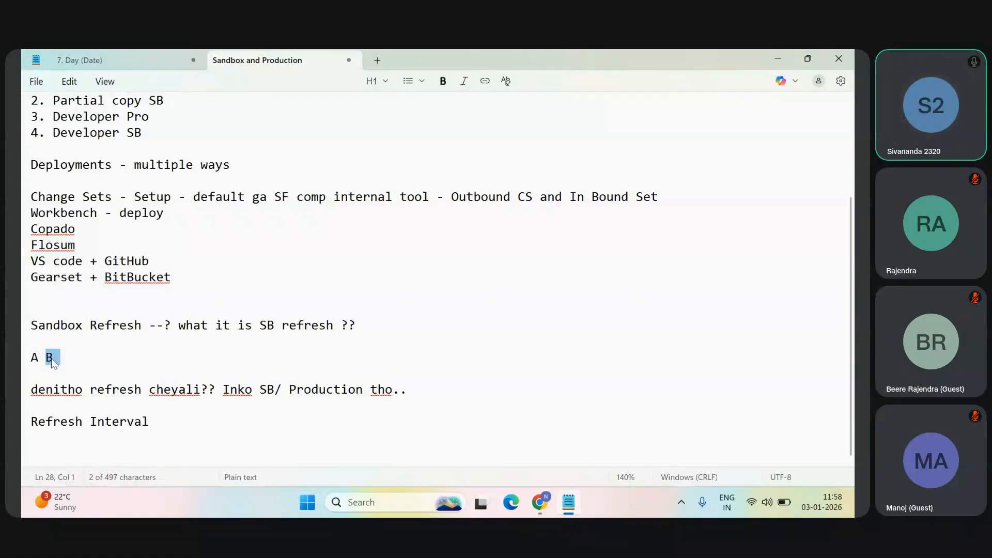
{"action": "left_click_drag", "start_coordinate": [35, 358], "coordinate": [23, 357]}
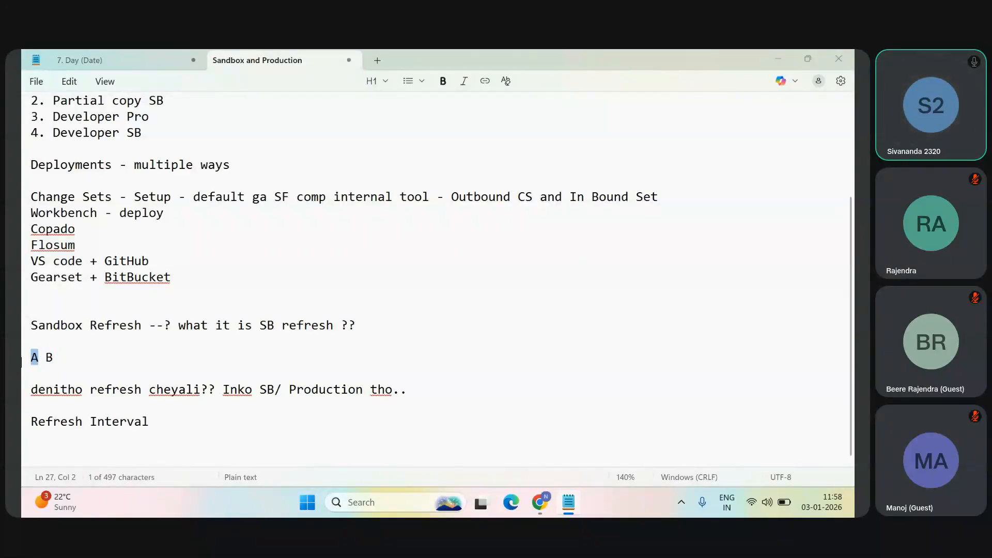
Step: Return to the sandbox video and revisit the available licenses on its Sandboxes setup page in full screen
{"action": "key", "text": "alt+Tab"}
{"action": "left_click", "coordinate": [495, 411]}
{"action": "left_click", "coordinate": [111, 479]}
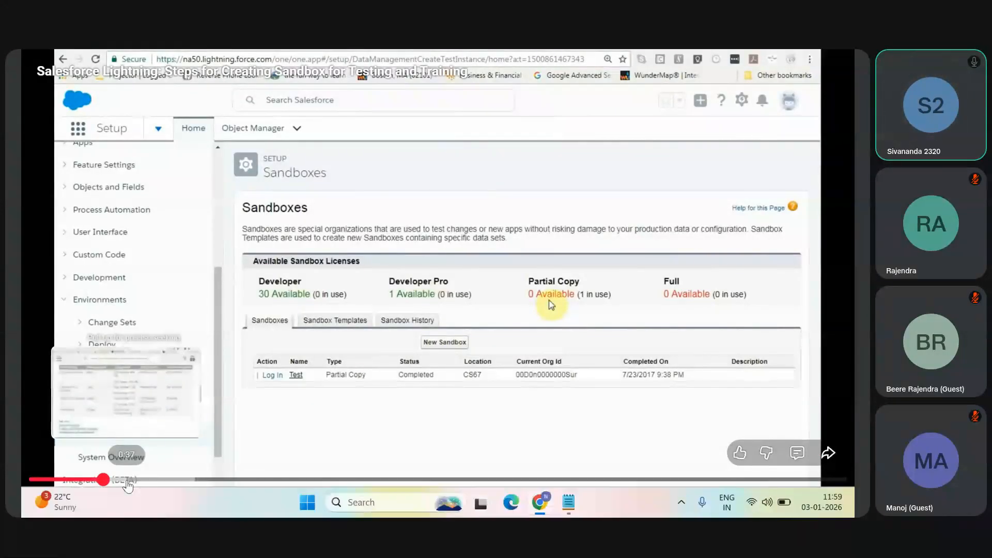
{"action": "key", "text": "Escape"}
Step: Search Google for "sandbox refresh images" in a new browser tab and show only the image results
{"action": "left_click", "coordinate": [723, 60]}
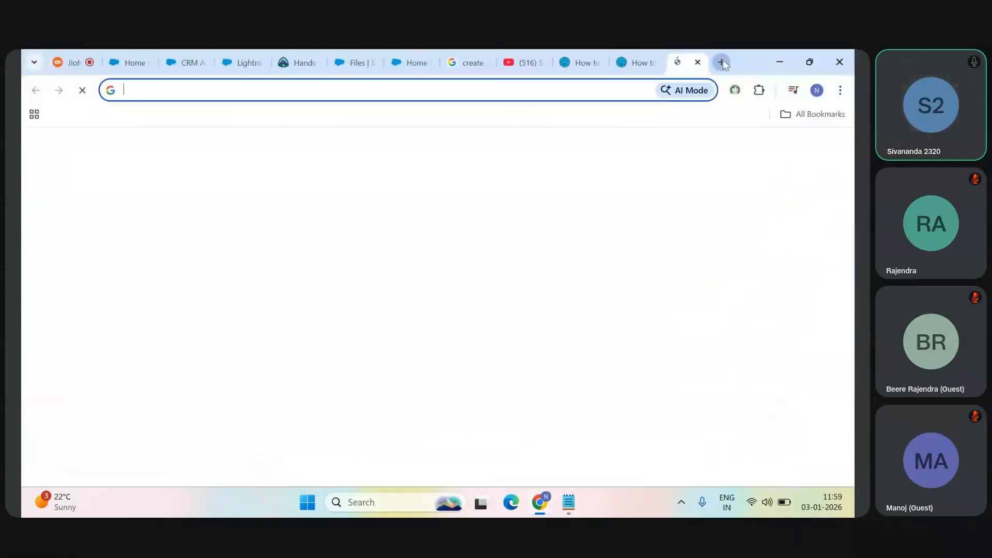
{"action": "type", "text": "sandbox refre"}
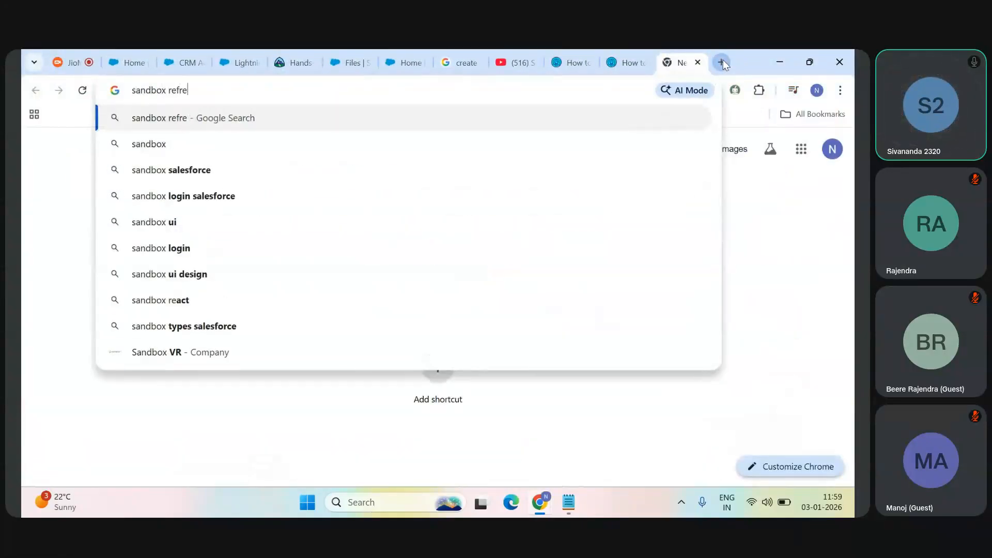
{"action": "type", "text": "sh images"}
{"action": "key", "text": "Return"}
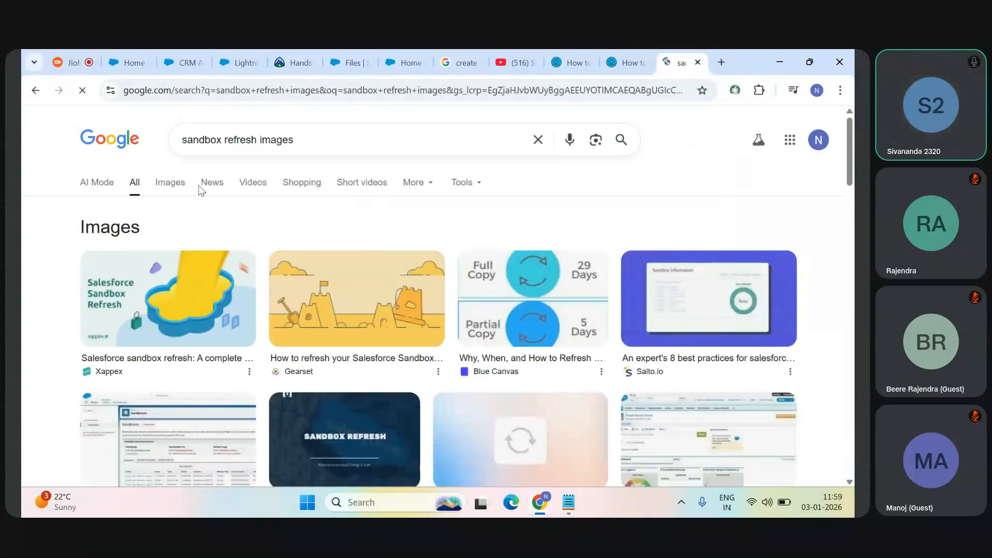
{"action": "left_click", "coordinate": [181, 188]}
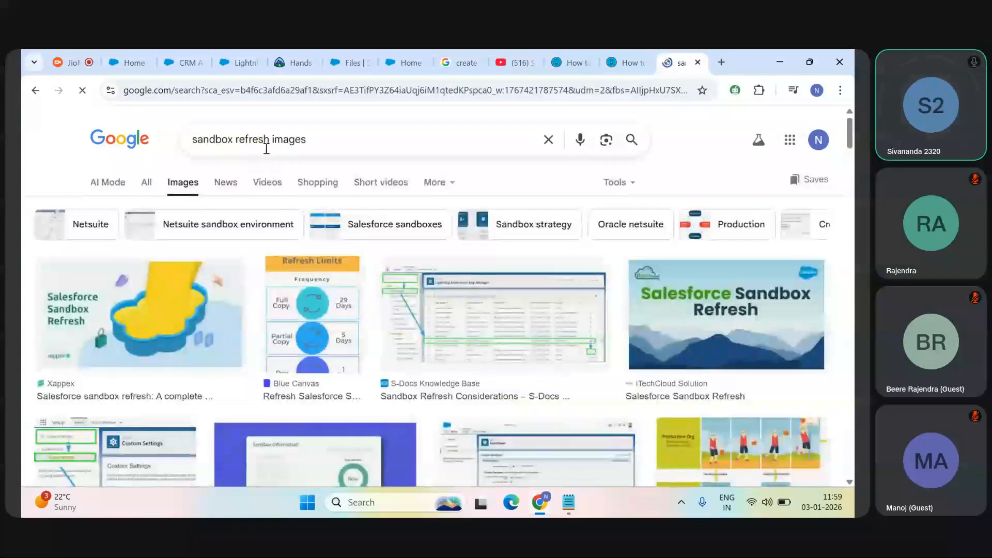
Step: Refine the image search to "salesforcesandbox refresh images" and browse the results for a sandbox refresh illustration
{"action": "left_click", "coordinate": [194, 141]}
{"action": "type", "text": "salesforce"}
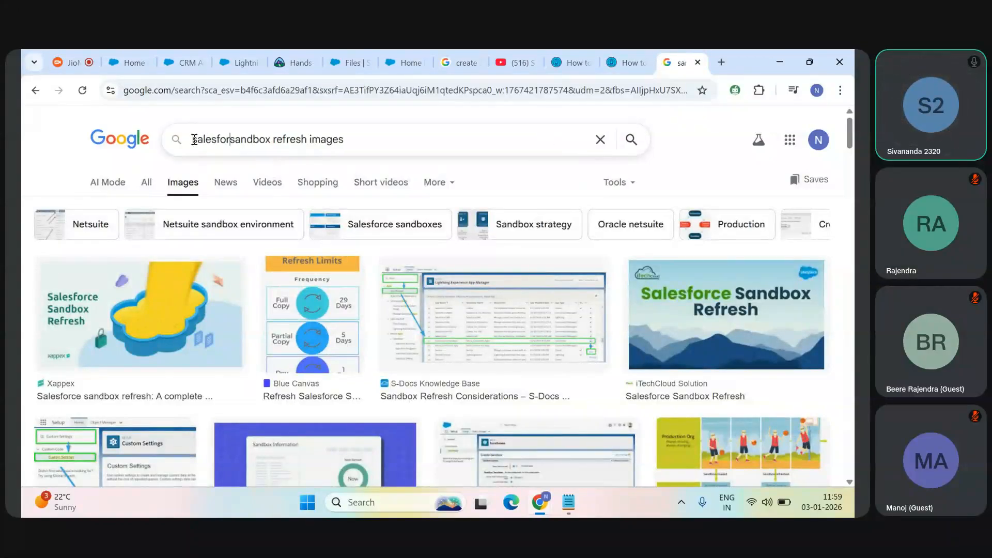
{"action": "key", "text": "Return"}
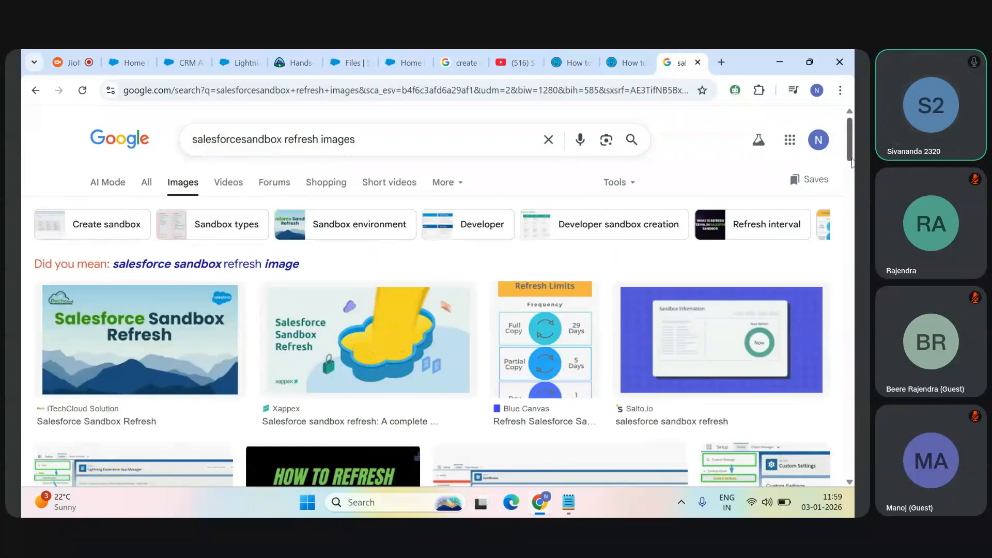
{"action": "scroll", "coordinate": [845, 137], "scroll_direction": "down", "scroll_amount": 5}
{"action": "scroll", "coordinate": [853, 201], "scroll_direction": "up", "scroll_amount": 2}
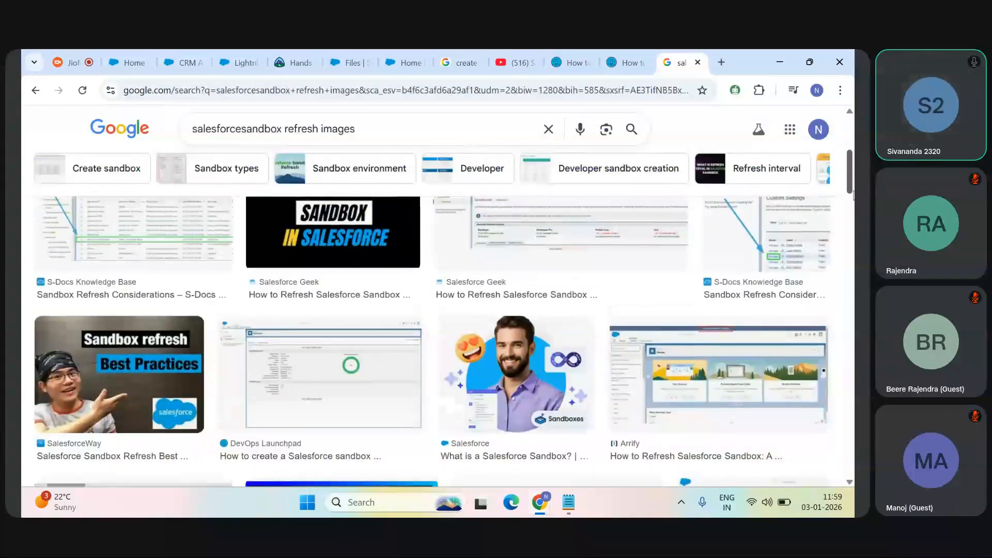
{"action": "scroll", "coordinate": [852, 201], "scroll_direction": "down", "scroll_amount": 3}
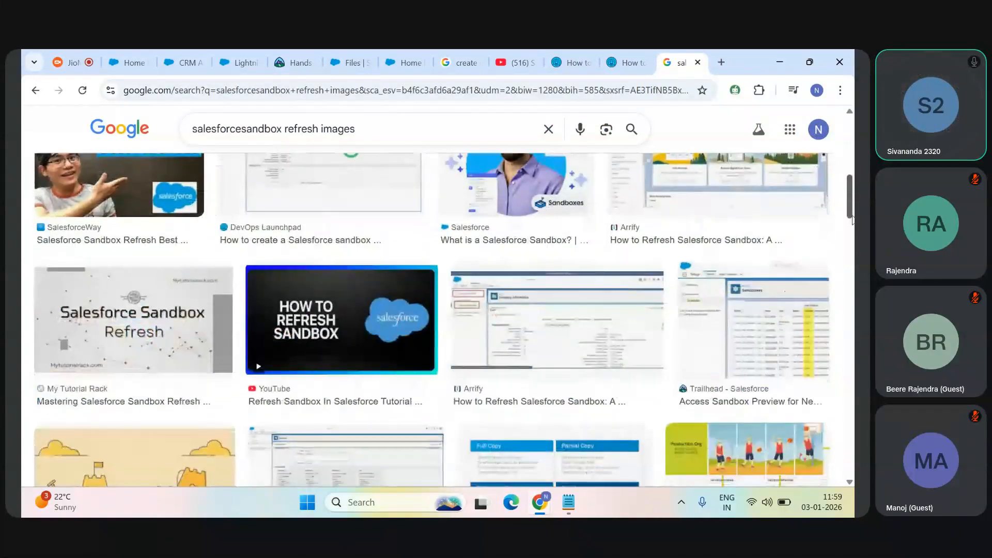
Step: Open the Trailhead page behind the "Access Sandbox Preview for New Features" image result and examine the refresh actions in its Sandboxes list
{"action": "left_click", "coordinate": [803, 300]}
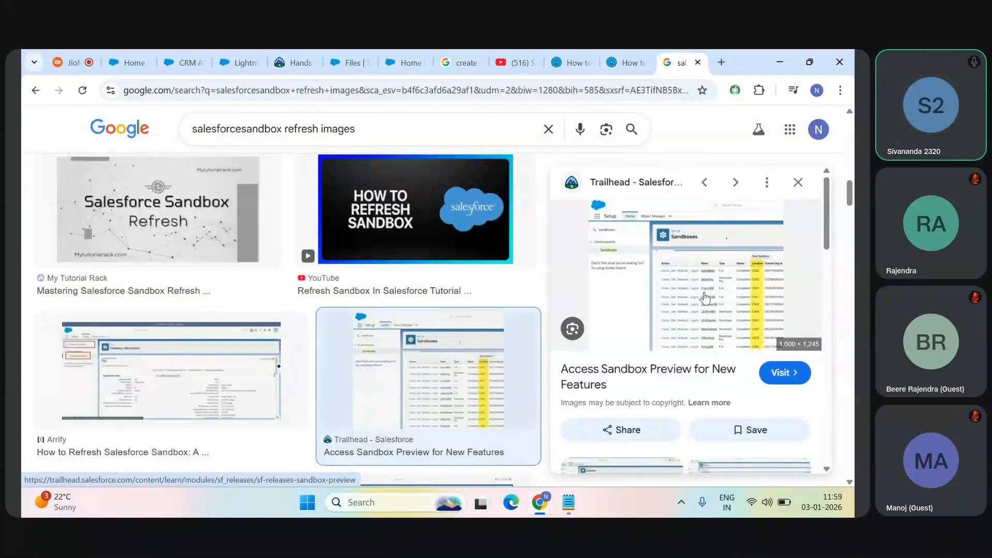
{"action": "left_click", "coordinate": [704, 326]}
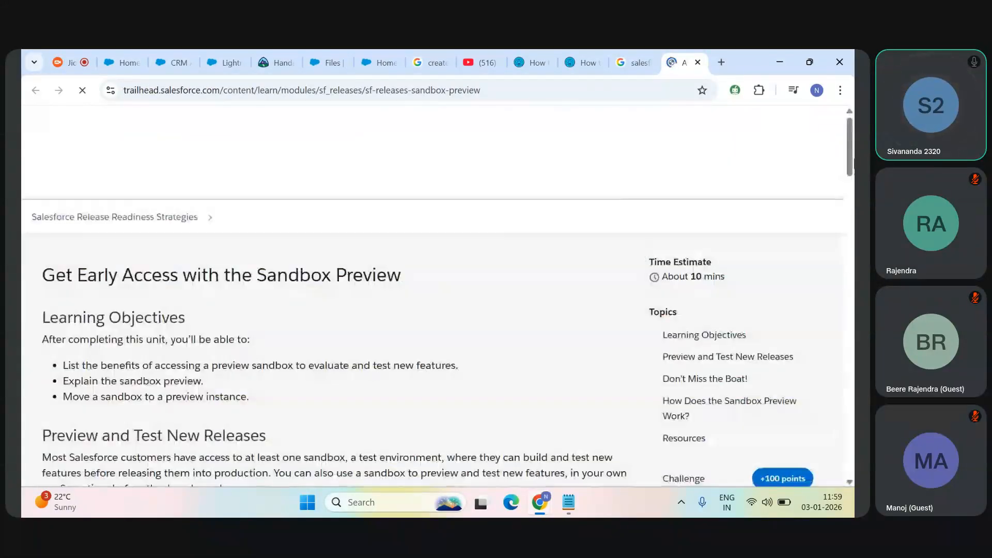
{"action": "left_click_drag", "start_coordinate": [848, 142], "coordinate": [850, 310]}
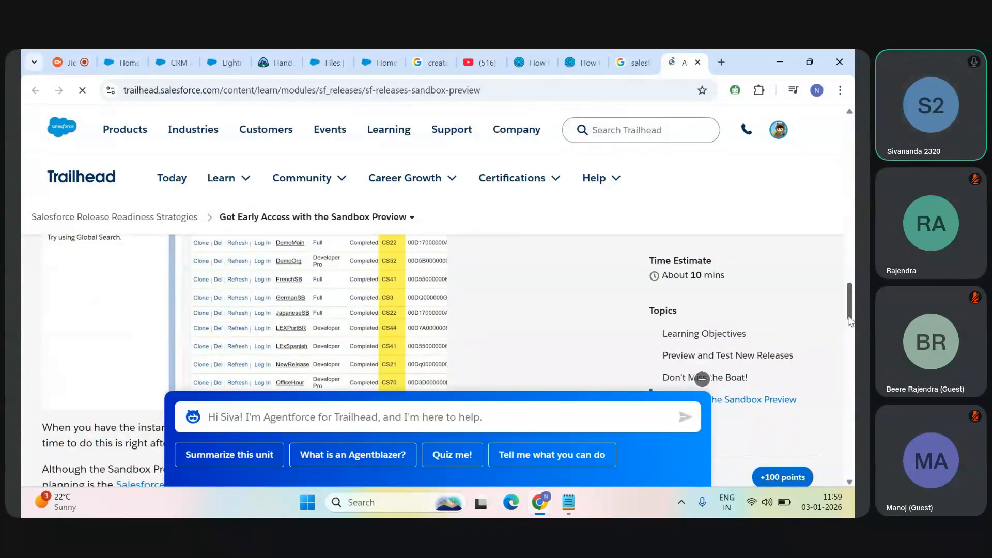
{"action": "scroll", "coordinate": [850, 312], "scroll_direction": "up", "scroll_amount": 3}
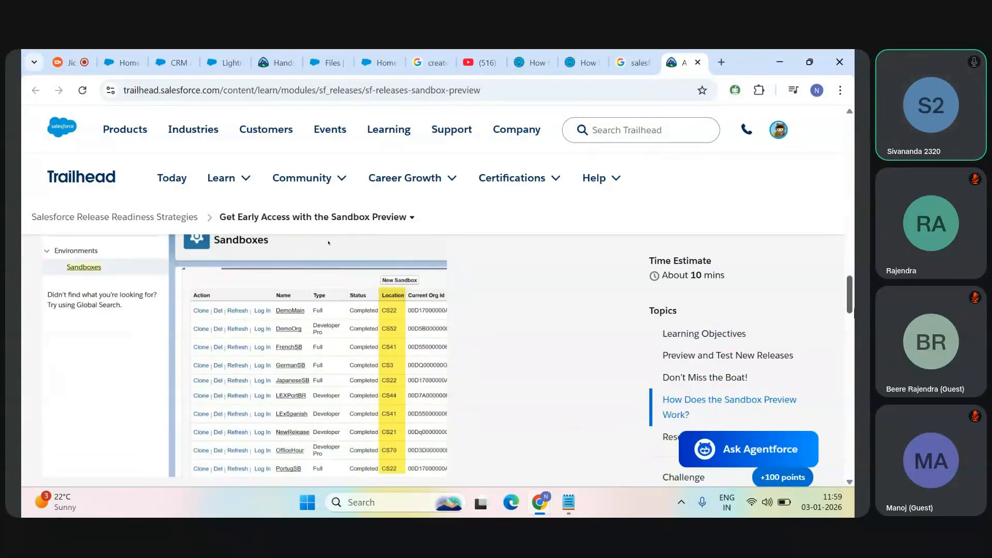
{"action": "scroll", "coordinate": [851, 310], "scroll_direction": "up", "scroll_amount": 1}
{"action": "scroll", "coordinate": [853, 308], "scroll_direction": "down", "scroll_amount": 1}
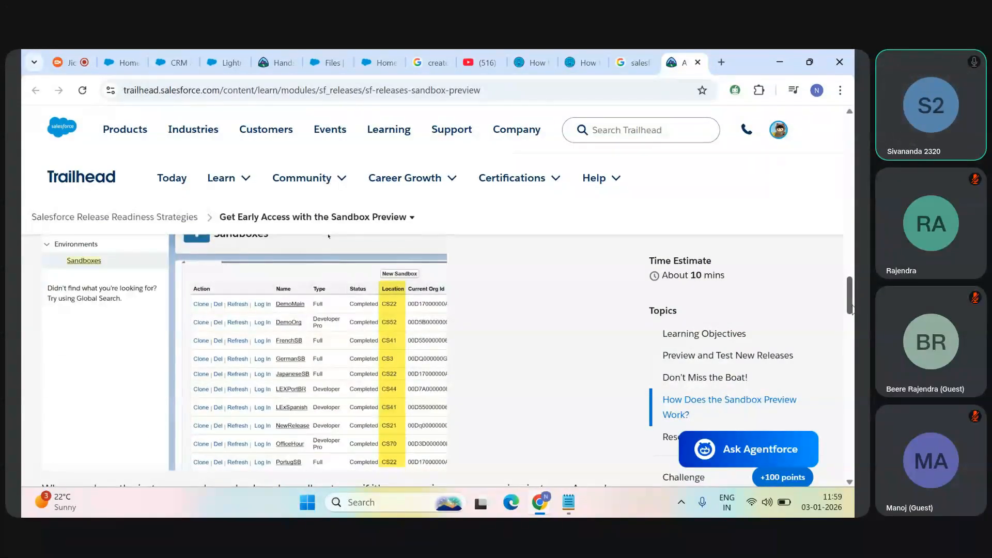
{"action": "scroll", "coordinate": [852, 309], "scroll_direction": "up", "scroll_amount": 1}
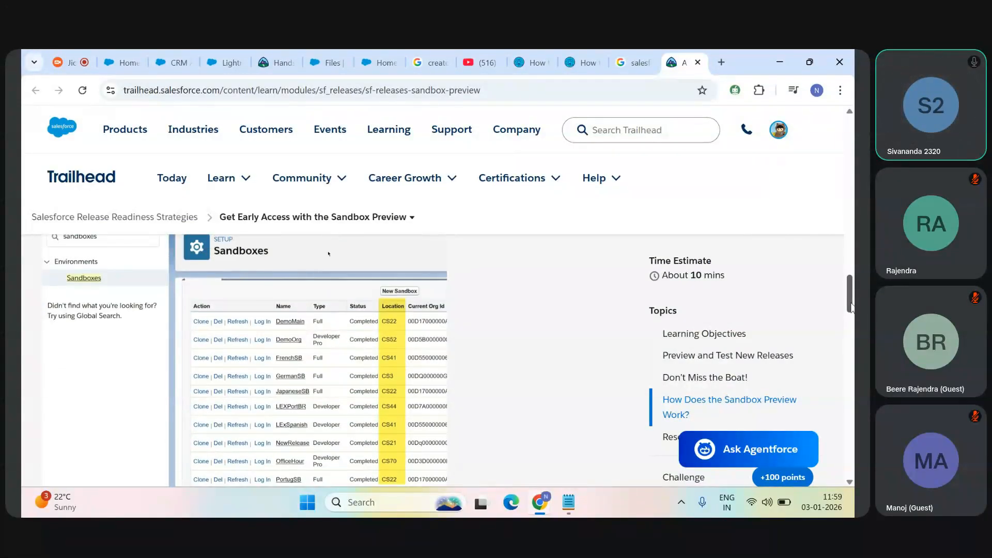
{"action": "scroll", "coordinate": [852, 308], "scroll_direction": "up", "scroll_amount": 2}
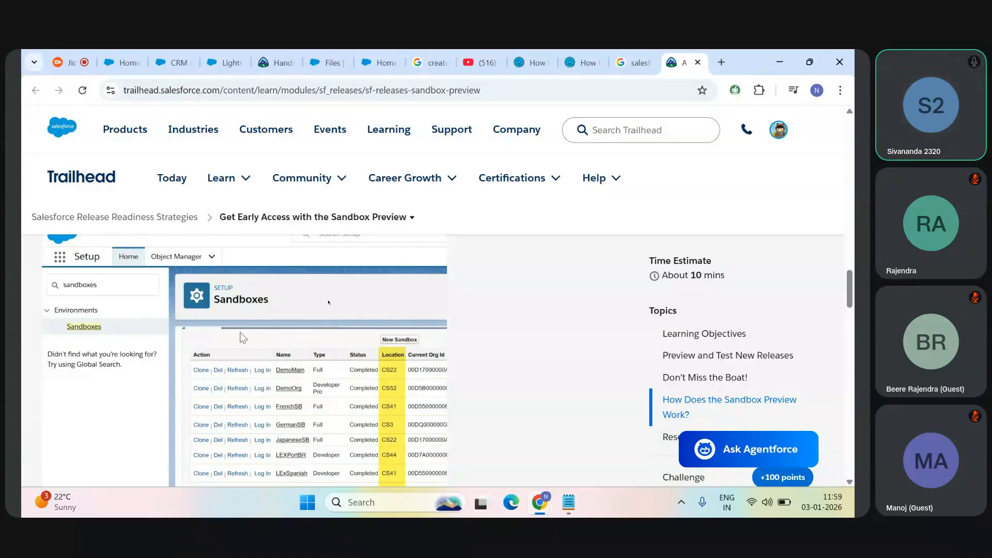
{"action": "scroll", "coordinate": [491, 333], "scroll_direction": "down", "scroll_amount": 2}
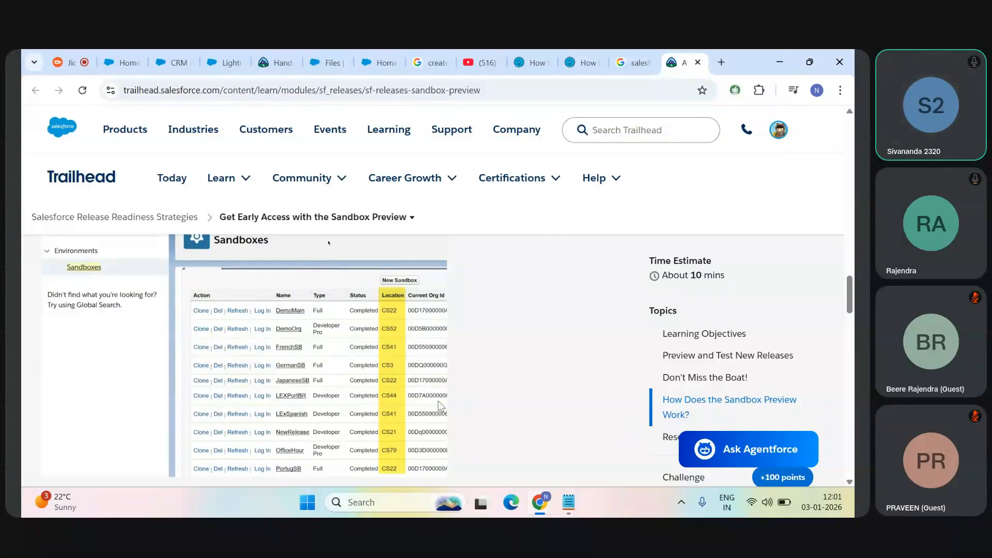
Step: Return to the sandbox video and jump to 0:44 in full screen to read the sandbox type comparison table
{"action": "left_click", "coordinate": [479, 54]}
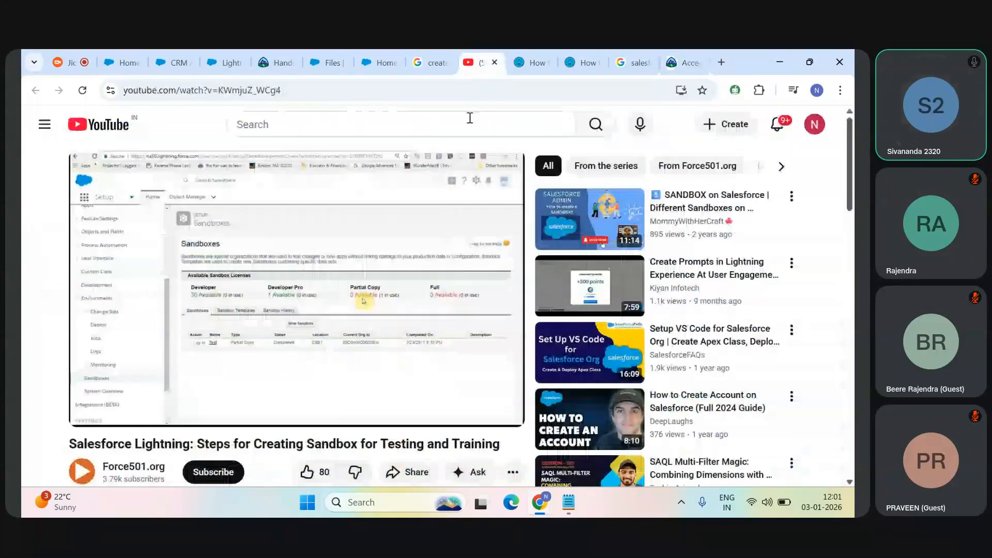
{"action": "key", "text": "f"}
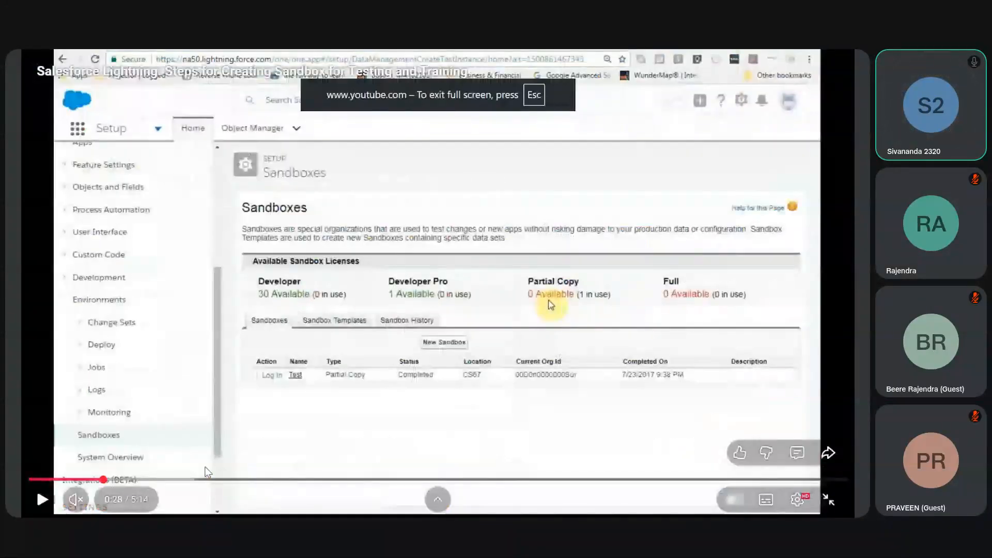
{"action": "left_click", "coordinate": [146, 480]}
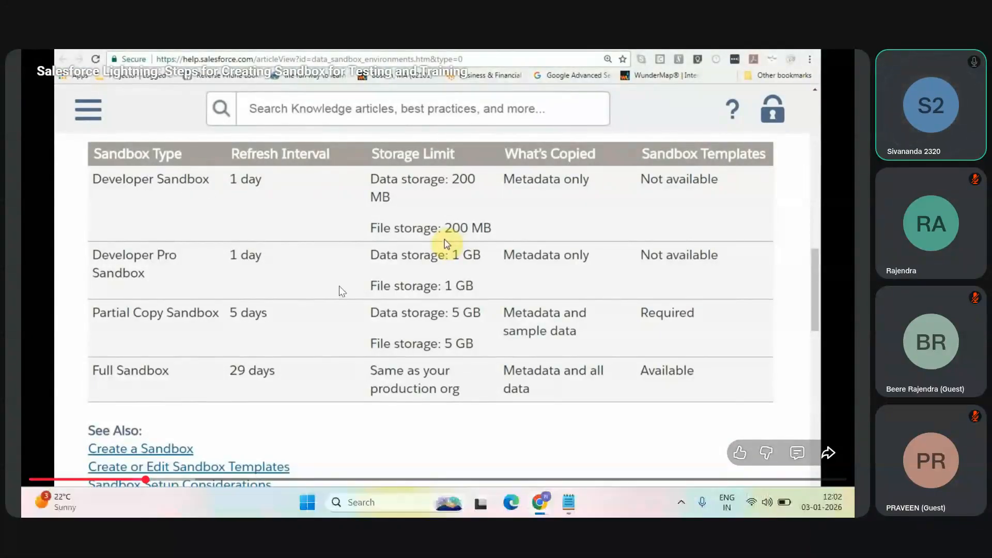
{"action": "key", "text": "Escape"}
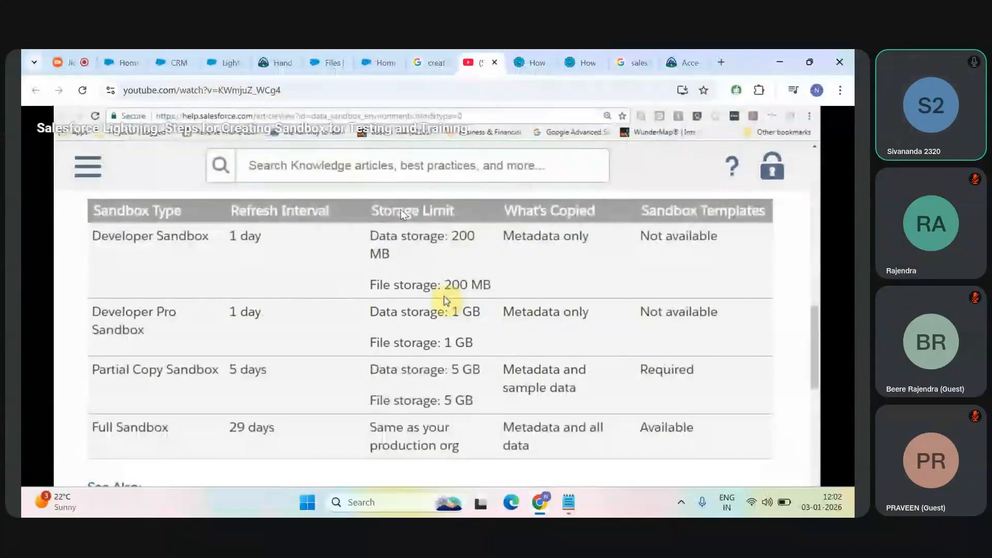
Step: Review the refresh links in the Trailhead sandbox list, and check the refresh intervals per sandbox type in the full-screen video
{"action": "left_click", "coordinate": [633, 63]}
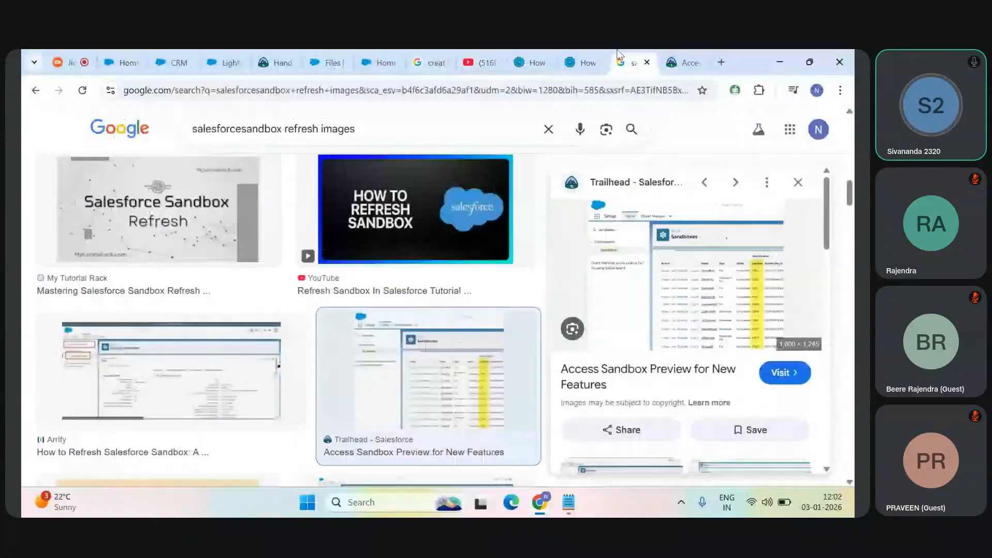
{"action": "left_click", "coordinate": [682, 57]}
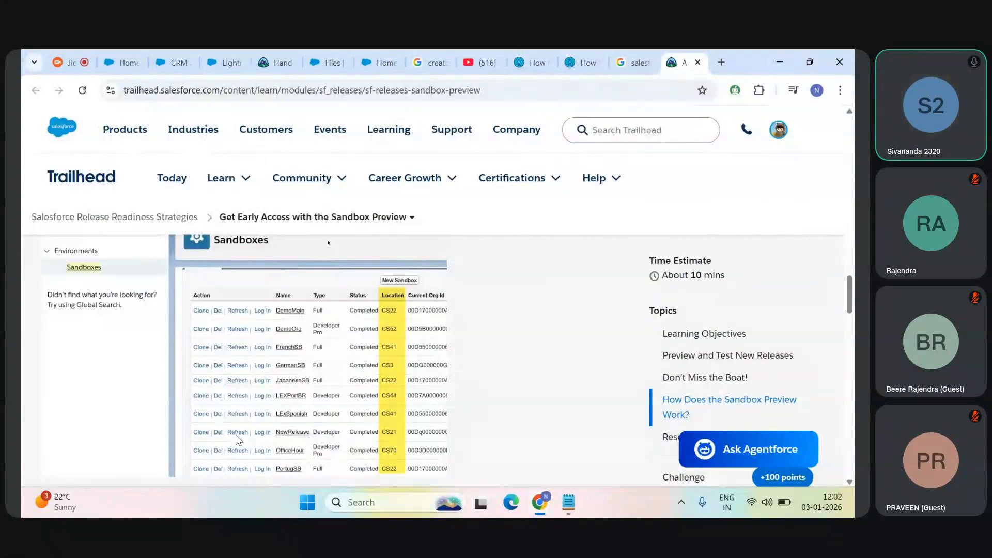
{"action": "left_click", "coordinate": [477, 51]}
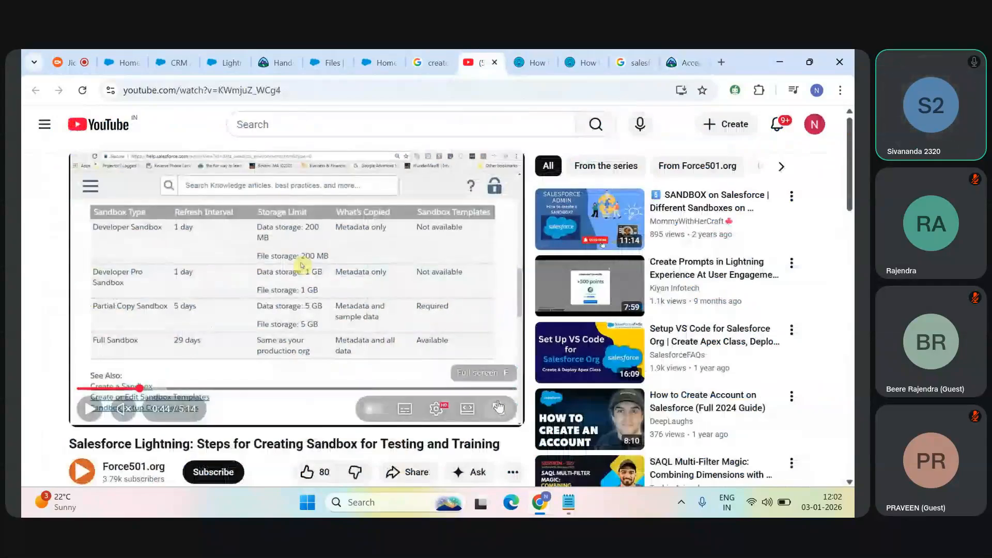
{"action": "left_click", "coordinate": [501, 405]}
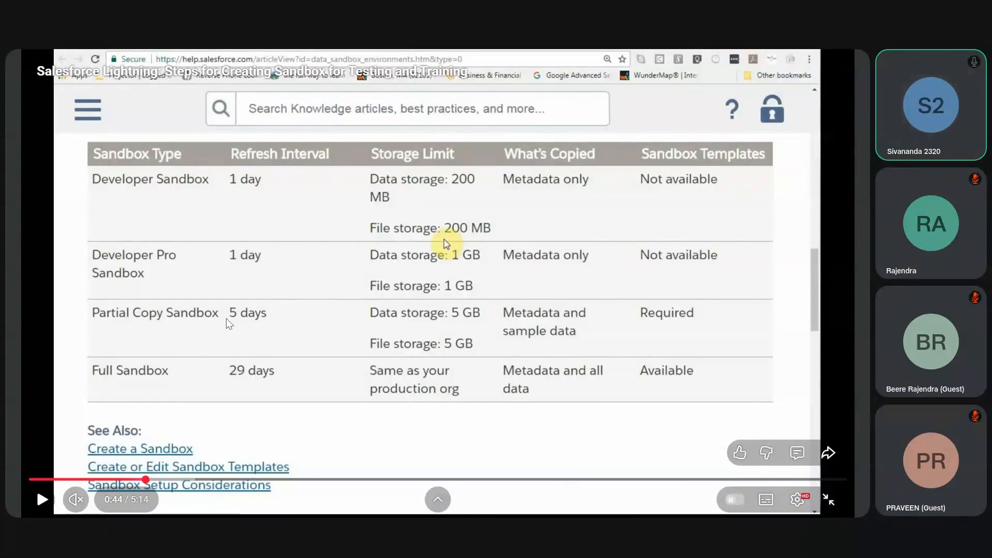
{"action": "key", "text": "Escape"}
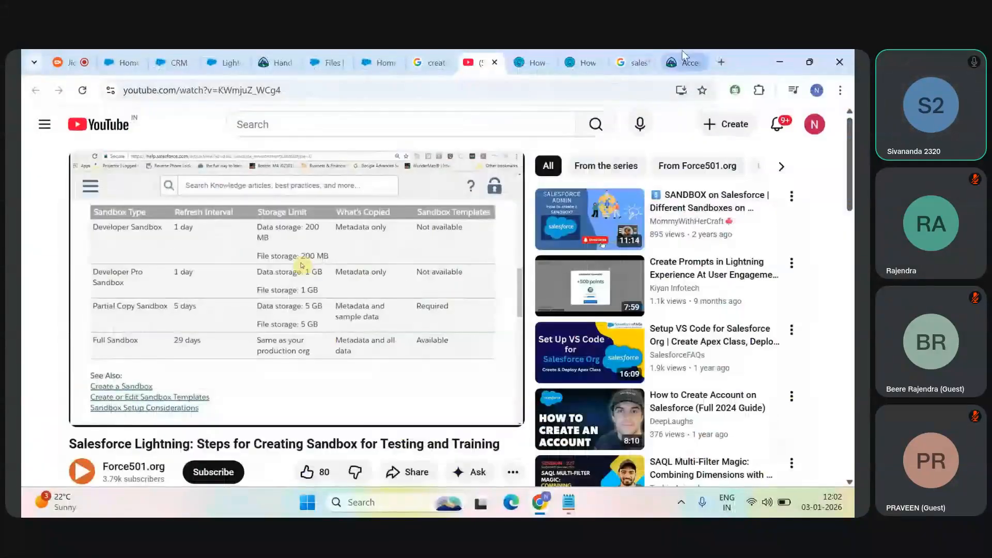
Step: Revisit the sandbox list on the Trailhead page, and bring the video's sandbox comparison table back to full screen
{"action": "left_click", "coordinate": [682, 52]}
{"action": "scroll", "coordinate": [327, 370], "scroll_direction": "down", "scroll_amount": 1}
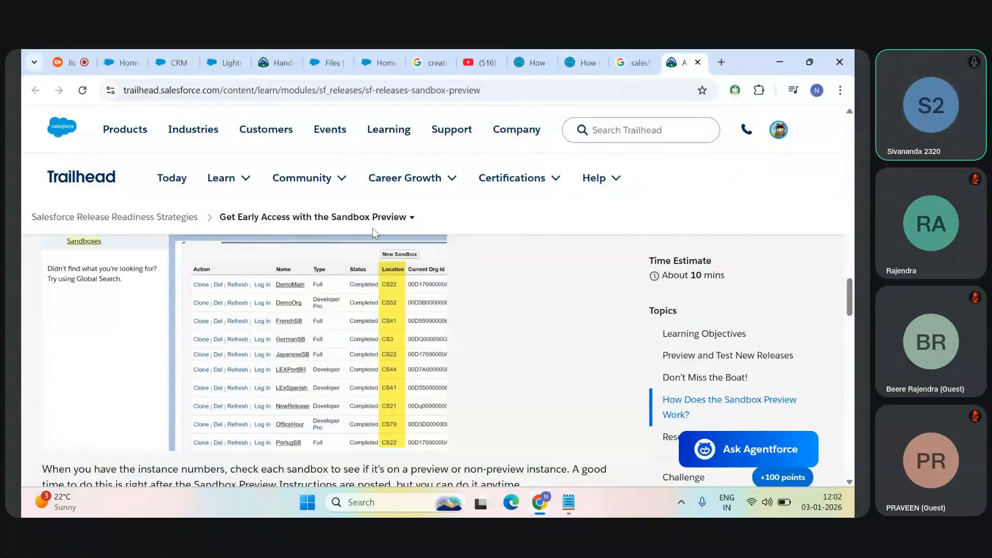
{"action": "left_click", "coordinate": [485, 50]}
{"action": "left_click", "coordinate": [496, 410]}
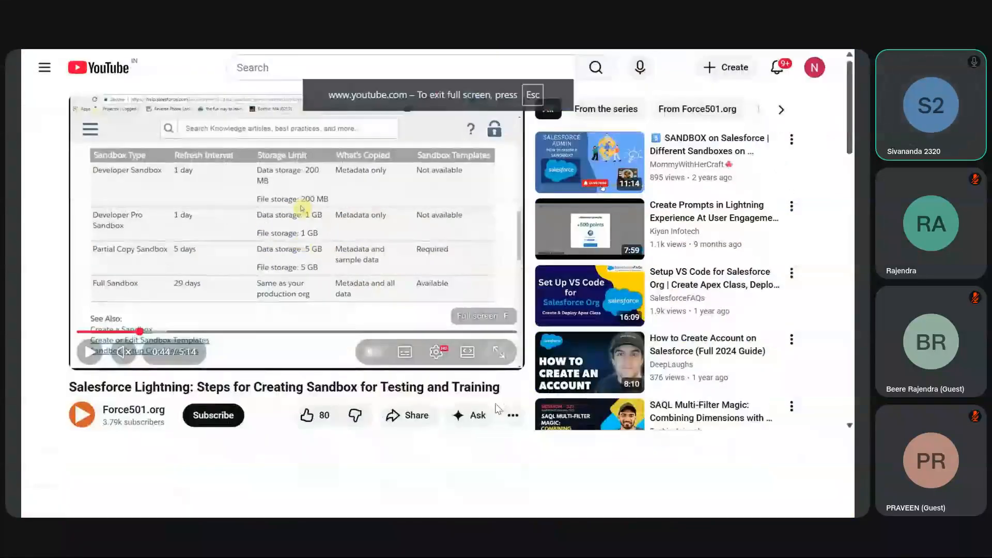
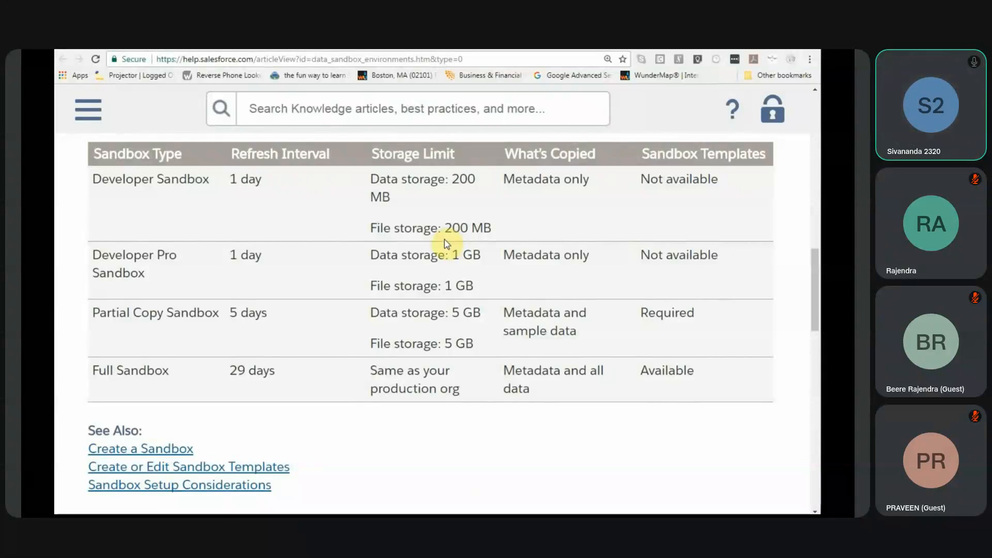
Step: Examine the storage limits and refresh intervals in the full-screen video's sandbox type comparison table
{"action": "mouse_move", "coordinate": [512, 219]}
{"action": "left_click", "coordinate": [538, 197]}
{"action": "left_click", "coordinate": [542, 181]}
{"action": "mouse_move", "coordinate": [576, 226]}
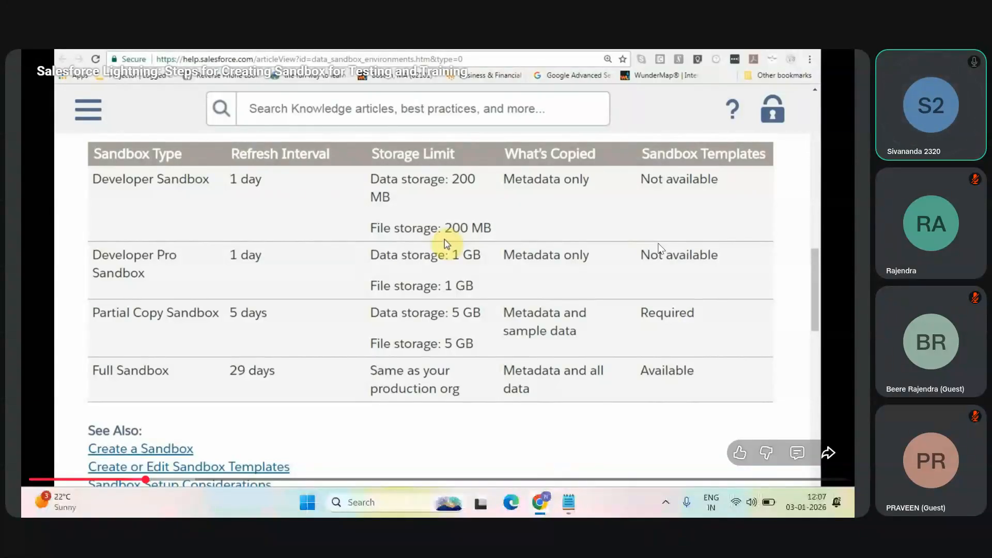
Step: Advance the sandbox video to 1:03, return it to full screen, and skim the sandbox template section up to 1:27
{"action": "key", "text": "Escape"}
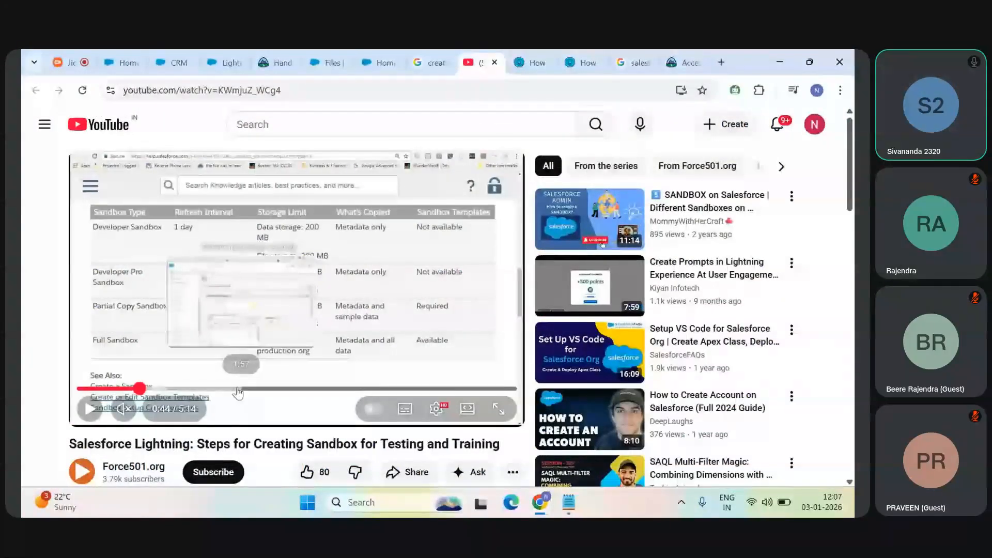
{"action": "left_click", "coordinate": [237, 392]}
{"action": "left_click", "coordinate": [165, 389]}
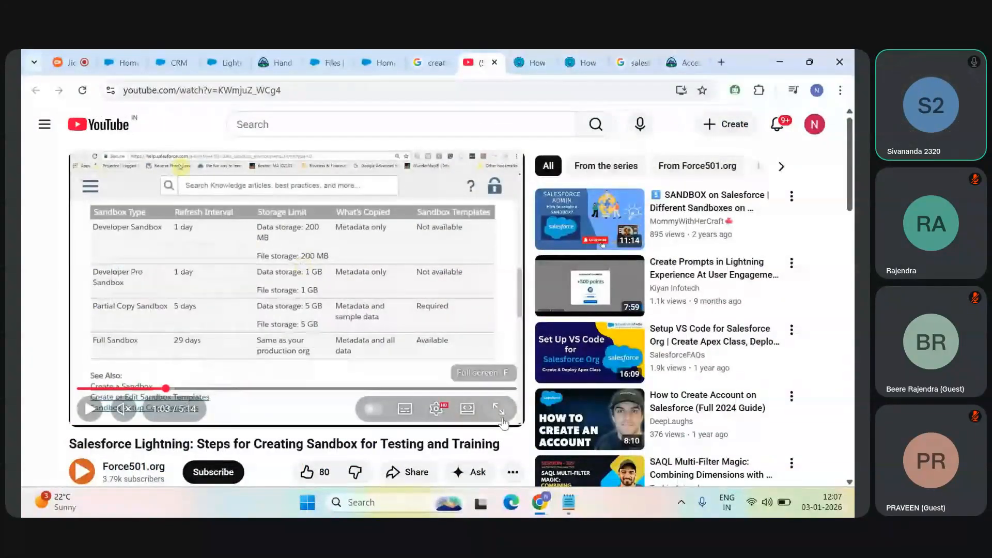
{"action": "left_click", "coordinate": [499, 409]}
{"action": "left_click", "coordinate": [219, 480]}
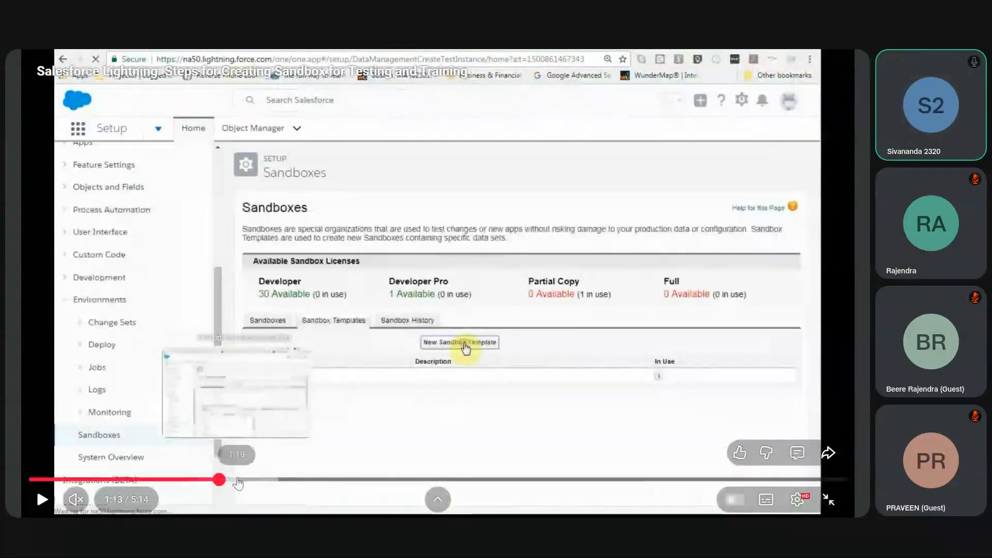
{"action": "left_click", "coordinate": [236, 479]}
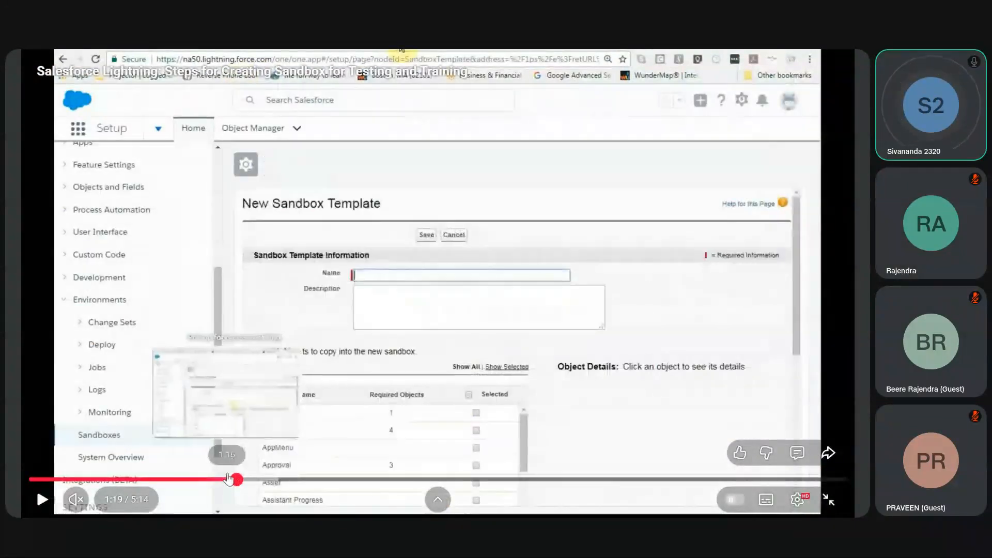
{"action": "left_click", "coordinate": [257, 480]}
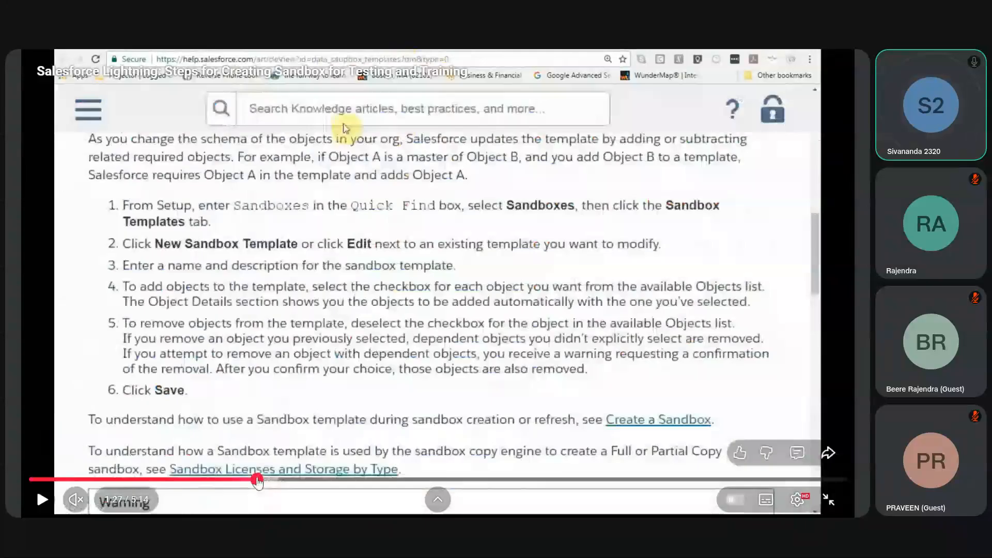
Step: Skip forward in the video to 2:20 to view the Create Sandbox form
{"action": "left_click", "coordinate": [301, 480]}
{"action": "left_click_drag", "start_coordinate": [300, 482], "coordinate": [365, 480]}
{"action": "left_click", "coordinate": [388, 480]}
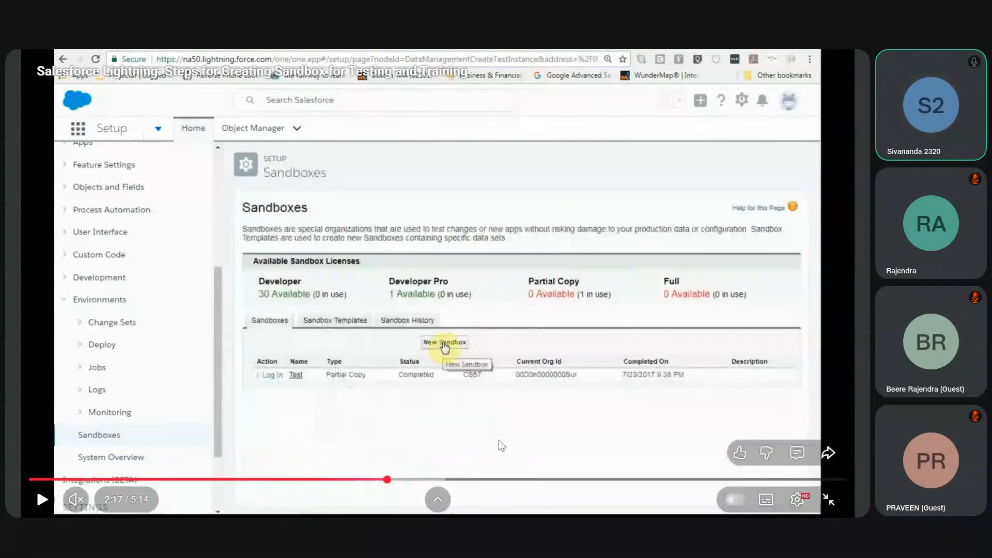
{"action": "left_click_drag", "start_coordinate": [387, 480], "coordinate": [402, 480]}
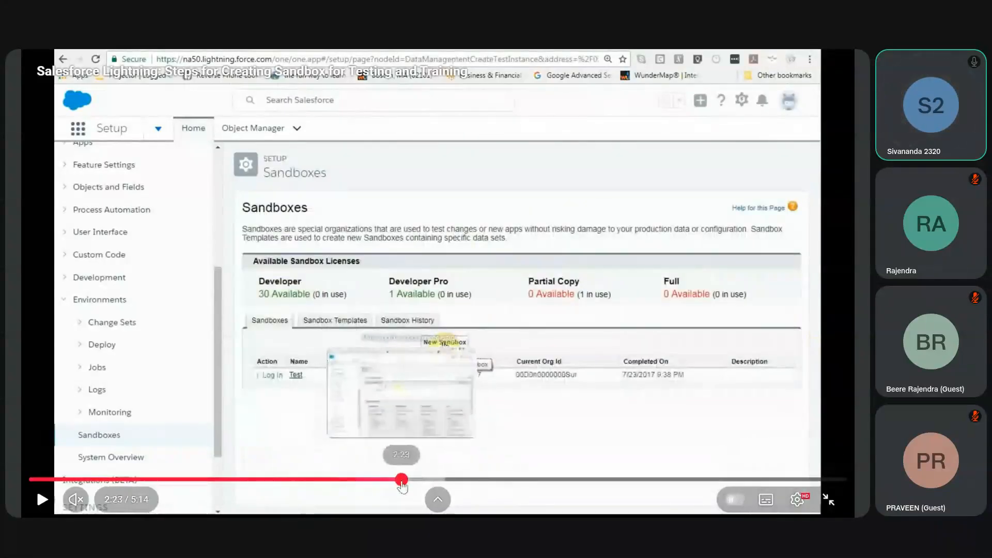
{"action": "left_click", "coordinate": [395, 480]}
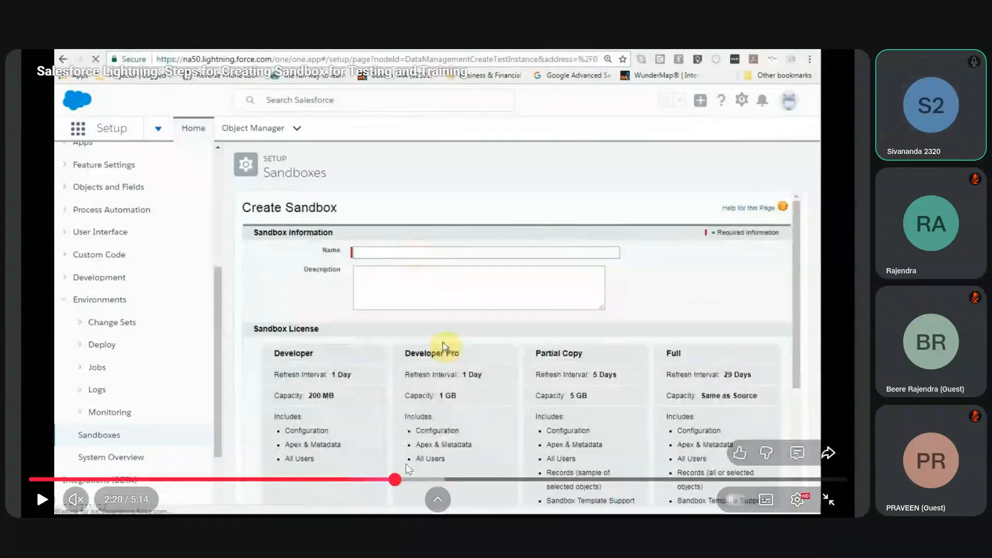
Step: Play the video in short stretches up to 2:30 to examine the Sandbox License options and availability in the Create Sandbox form
{"action": "left_click", "coordinate": [412, 417]}
{"action": "key", "text": "Right"}
{"action": "left_click", "coordinate": [412, 420]}
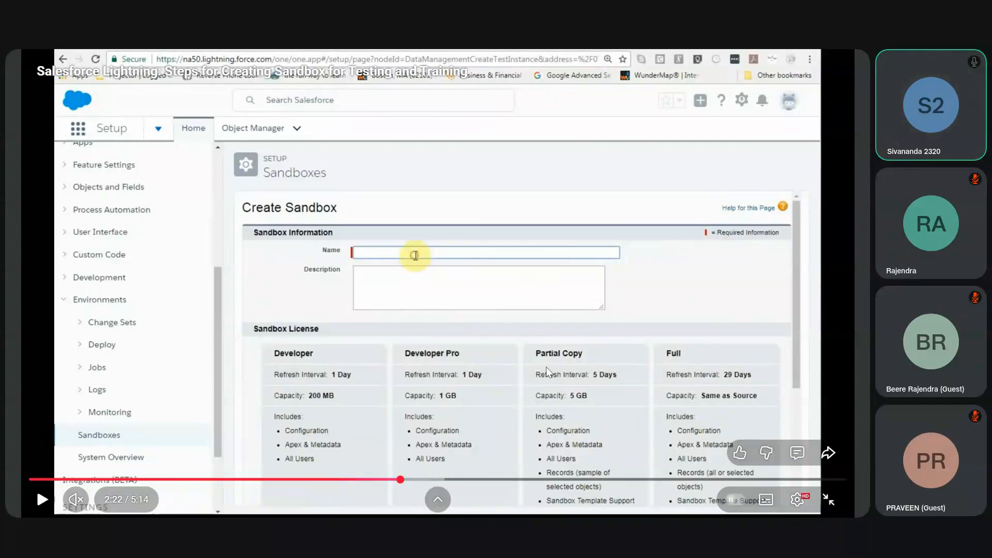
{"action": "left_click", "coordinate": [482, 442]}
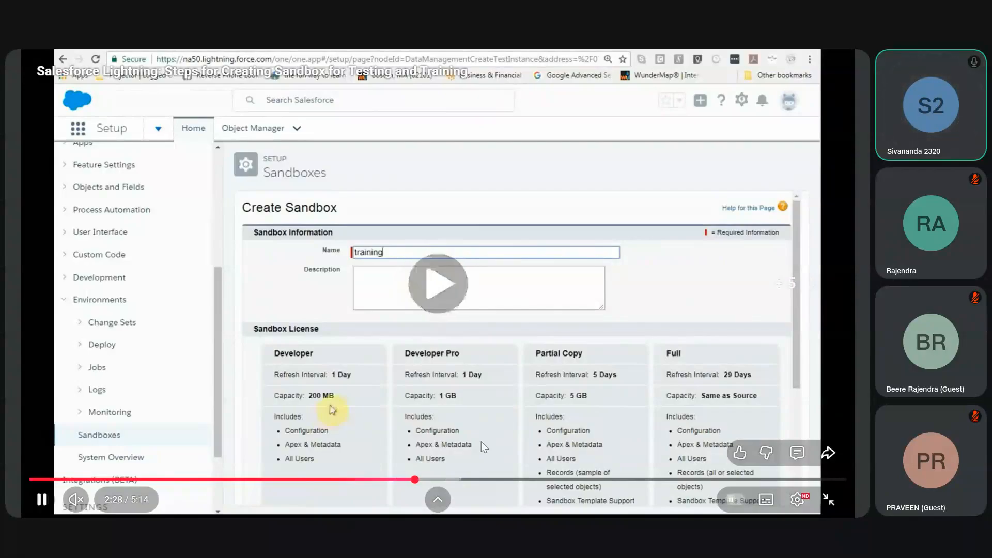
{"action": "key", "text": "Left"}
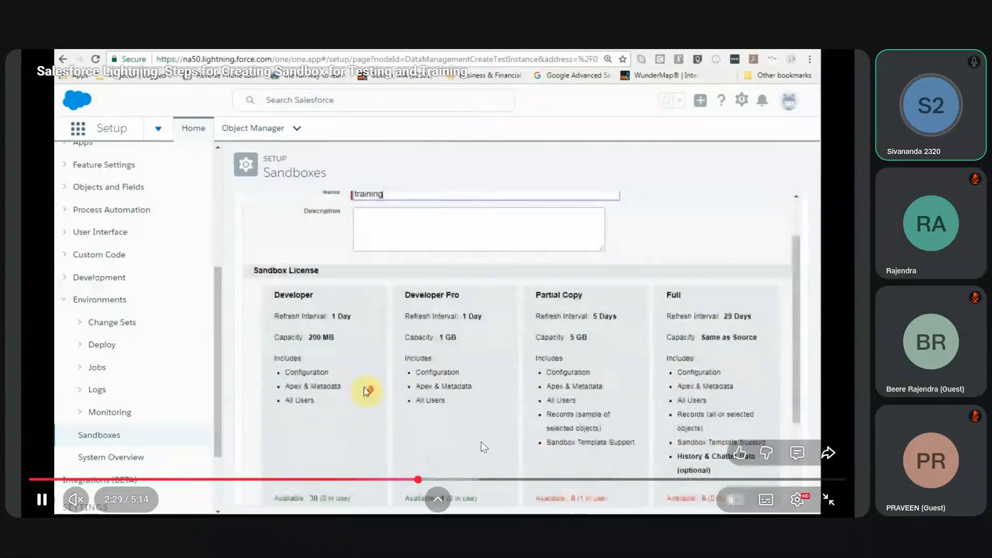
{"action": "left_click", "coordinate": [431, 400]}
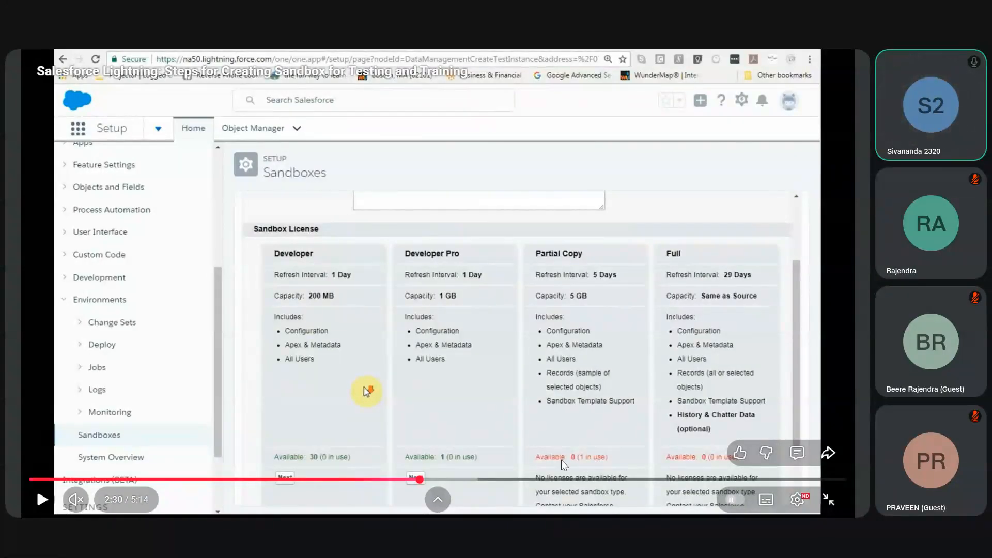
{"action": "key", "text": "space"}
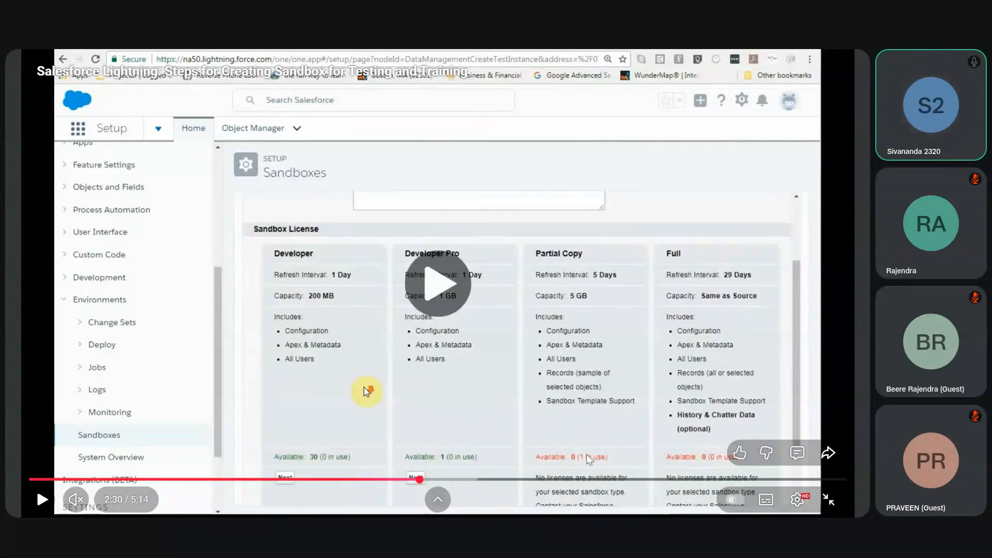
Step: Skip between the licence selection and the Sandboxes list, pausing at 2:48 to examine the training sandbox's status
{"action": "key", "text": "l"}
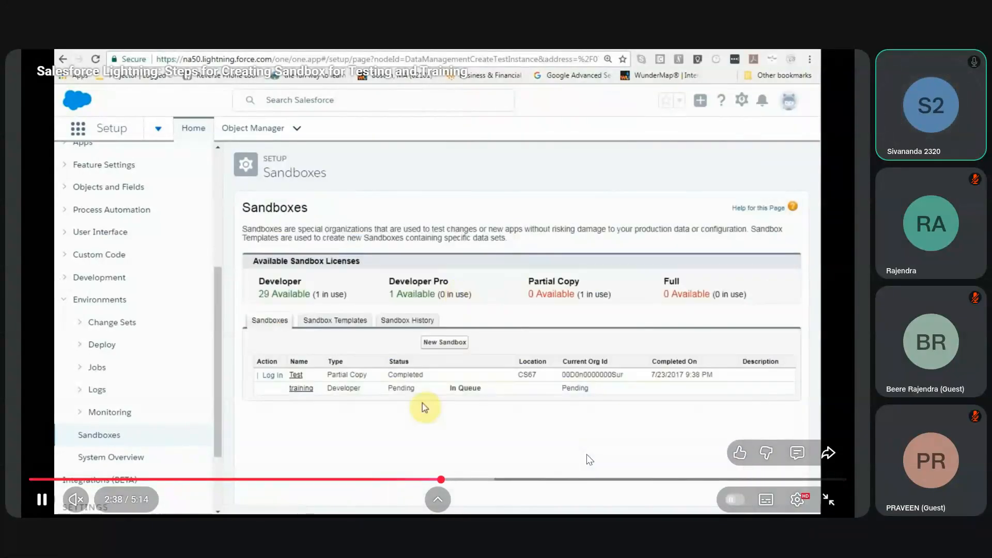
{"action": "key", "text": "j"}
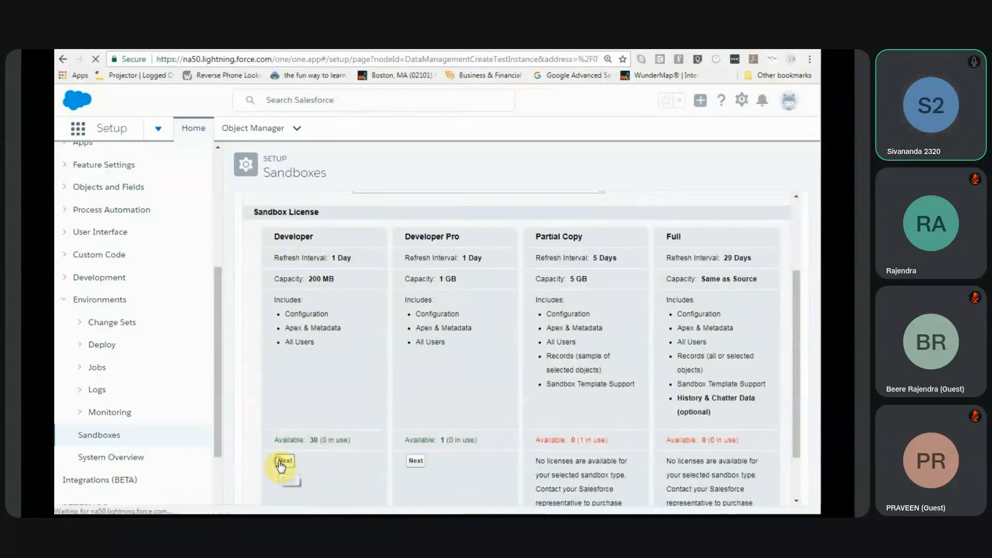
{"action": "mouse_move", "coordinate": [589, 459]}
{"action": "key", "text": "Right"}
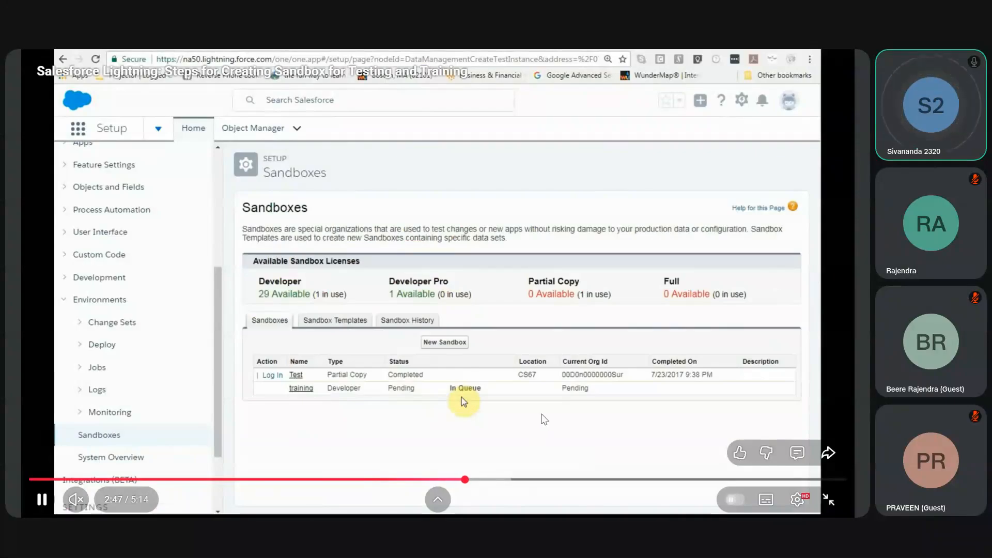
{"action": "left_click", "coordinate": [544, 420]}
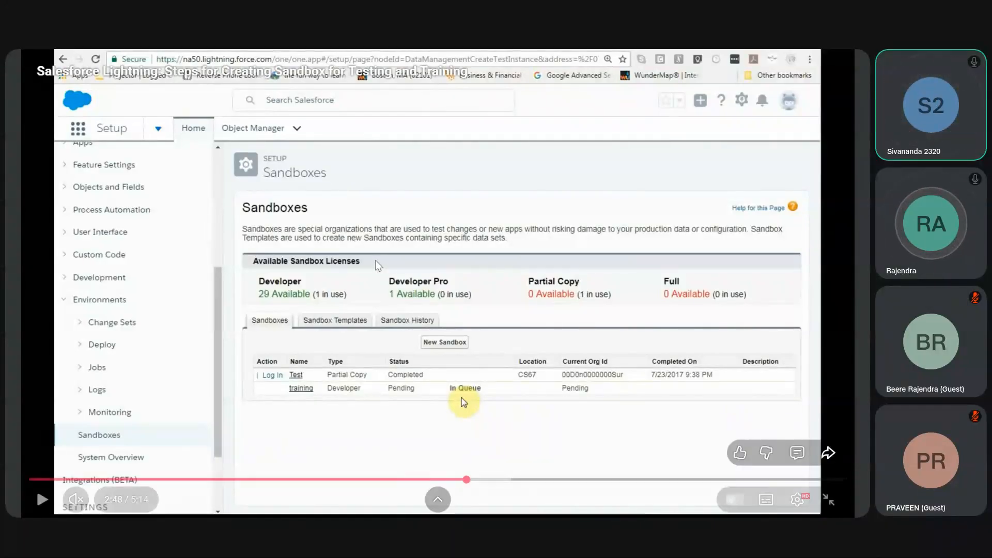
Step: Move the video through 3:04 to 3:21 to check the training sandbox's progress in the Sandboxes list
{"action": "left_click_drag", "start_coordinate": [490, 480], "coordinate": [509, 481]}
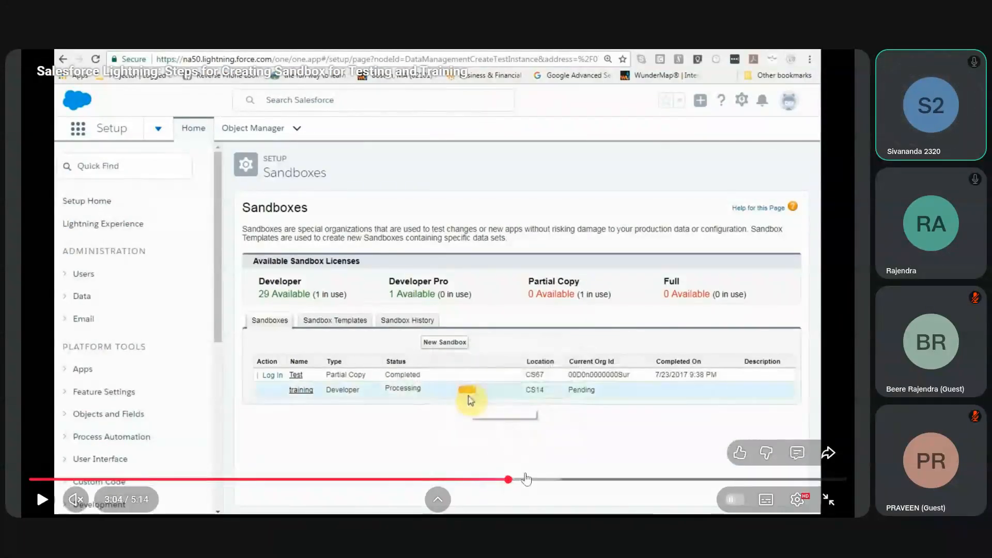
{"action": "left_click", "coordinate": [527, 480]}
{"action": "left_click", "coordinate": [551, 480]}
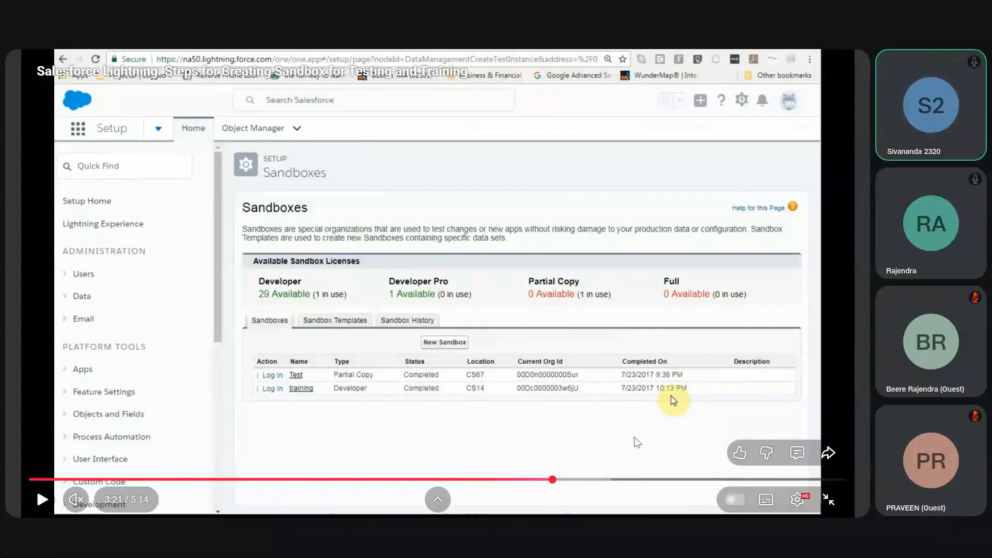
Step: Skim the video from 3:37 to 4:16, covering the sandbox login and the help article on sandbox usernames
{"action": "left_click", "coordinate": [594, 483]}
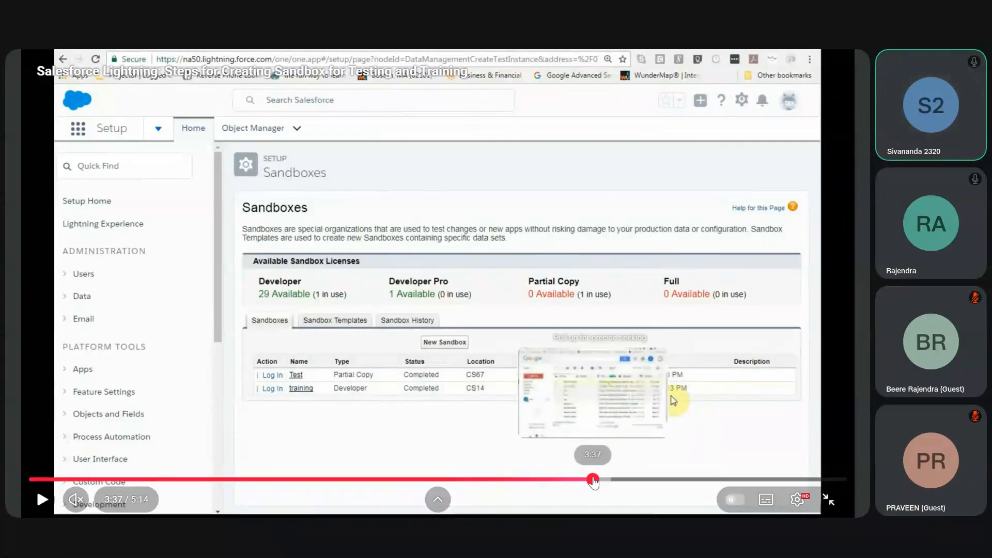
{"action": "left_click", "coordinate": [619, 485]}
{"action": "left_click", "coordinate": [627, 484]}
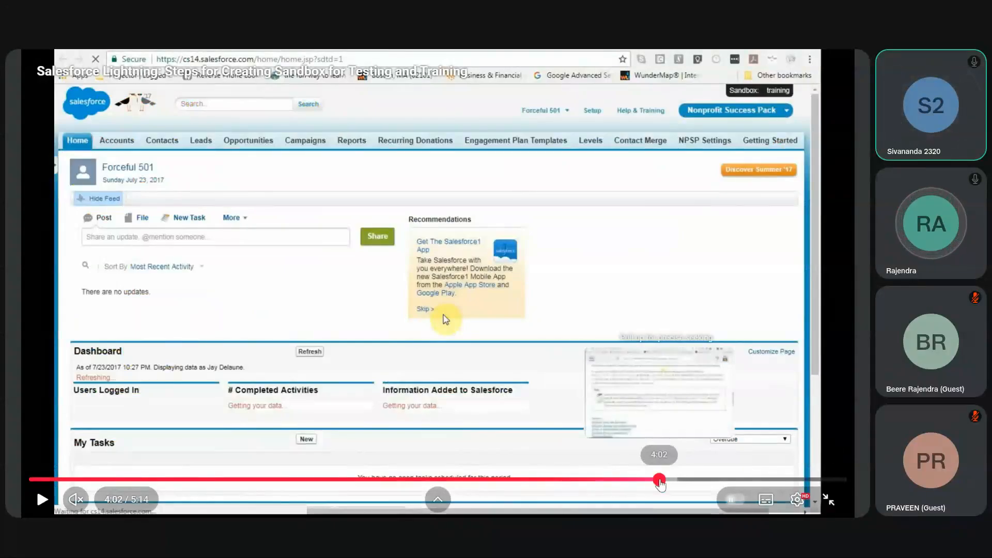
{"action": "left_click", "coordinate": [660, 480]}
{"action": "left_click", "coordinate": [696, 481]}
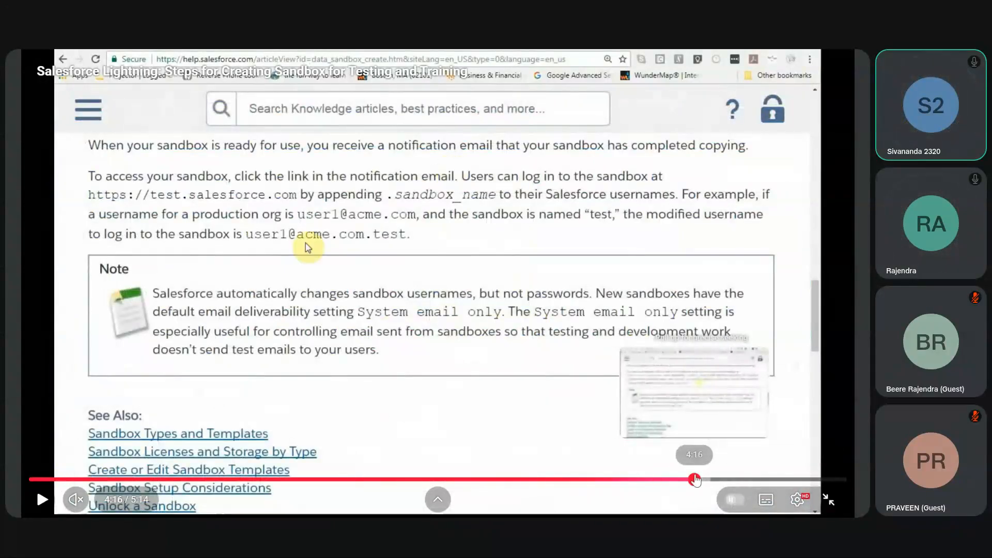
Step: Leave the full-screen video and find the browser tab with the analytics org's Data Manager among the open Salesforce tabs
{"action": "key", "text": "Escape"}
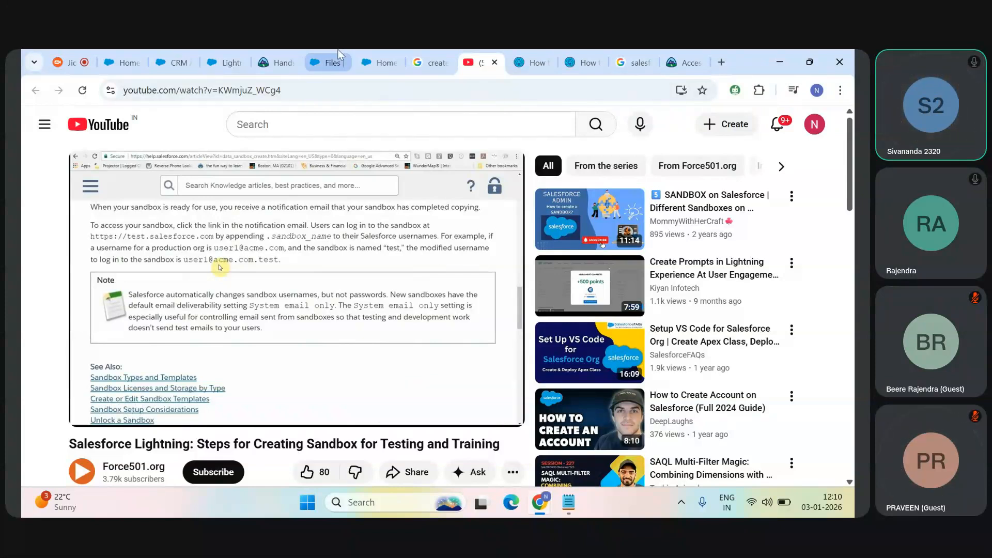
{"action": "left_click", "coordinate": [265, 50]}
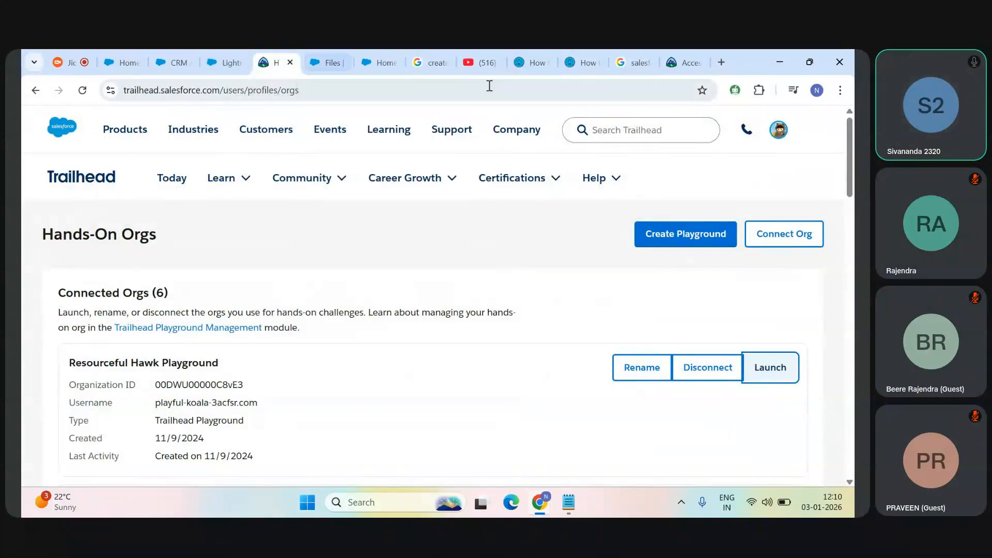
{"action": "left_click", "coordinate": [335, 52]}
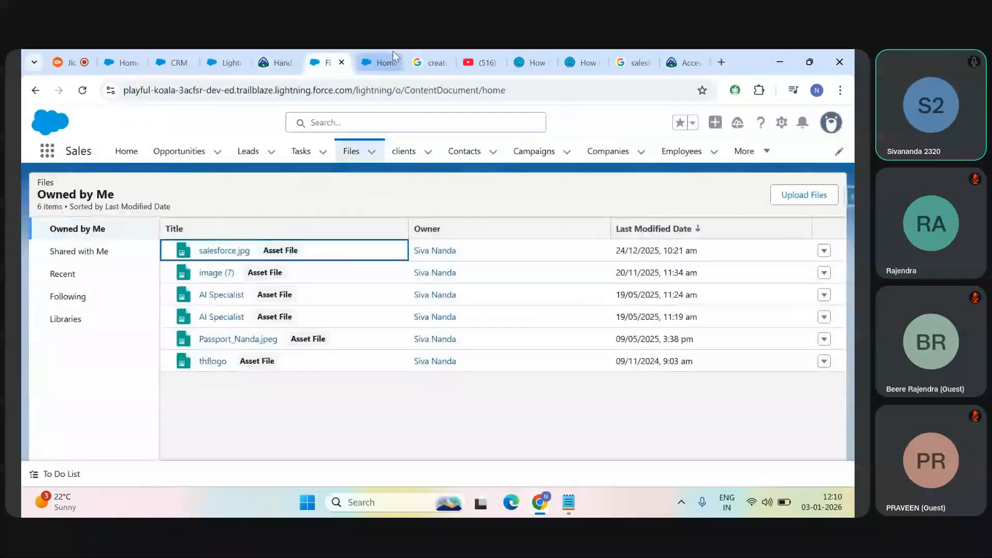
{"action": "left_click", "coordinate": [393, 52]}
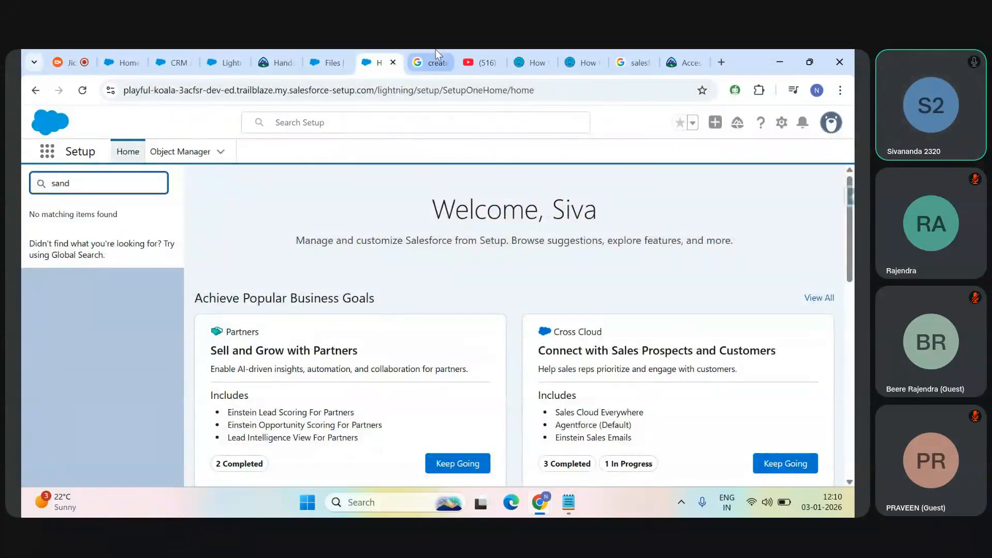
{"action": "left_click", "coordinate": [224, 53]}
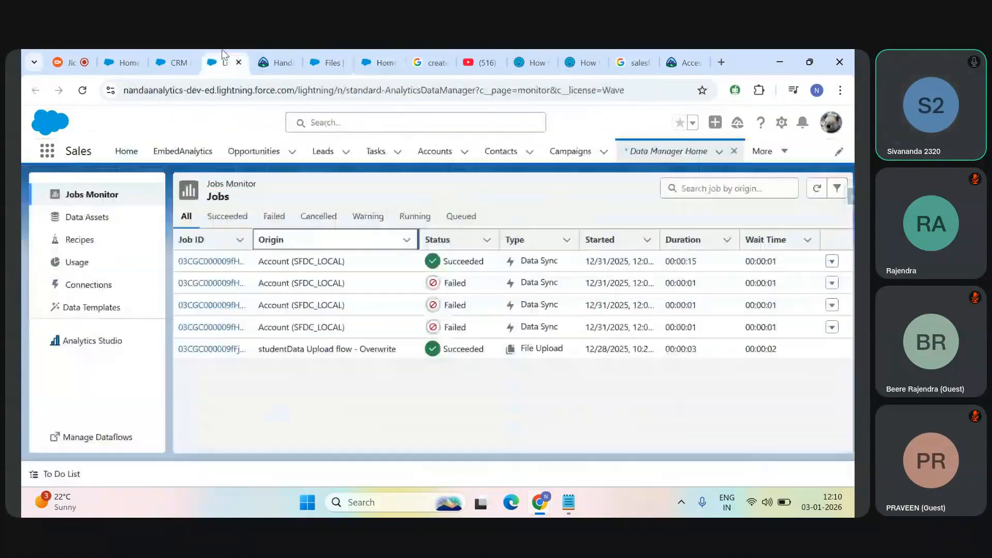
Step: Review the recipes, data assets and connections in Data Manager, including the objects under the SFDC_LOCAL connection
{"action": "left_click", "coordinate": [102, 244]}
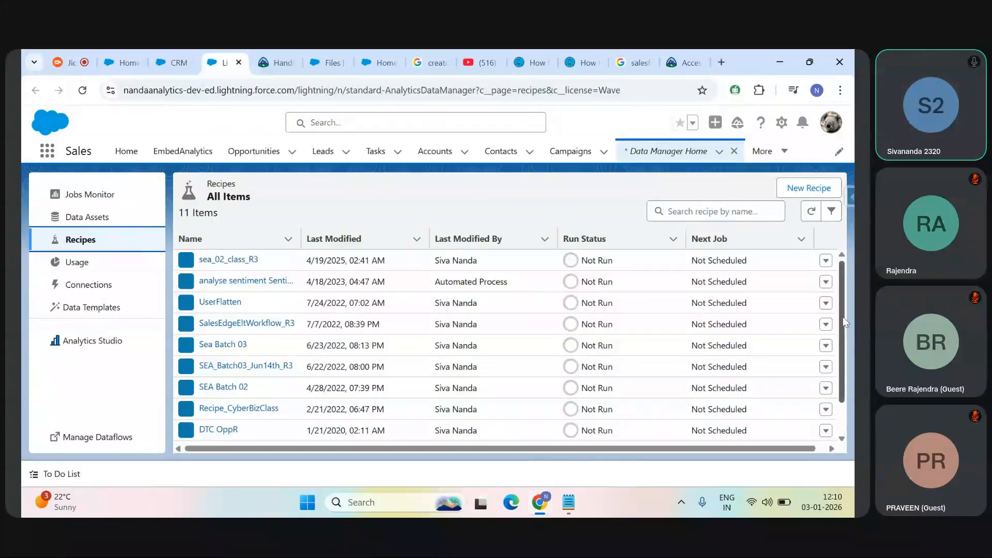
{"action": "left_click", "coordinate": [114, 226]}
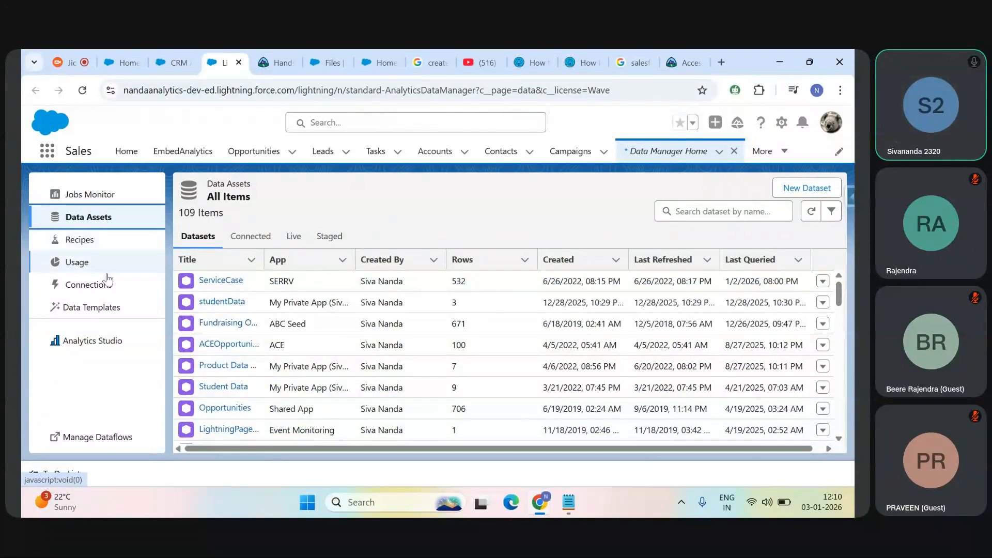
{"action": "left_click", "coordinate": [127, 284]}
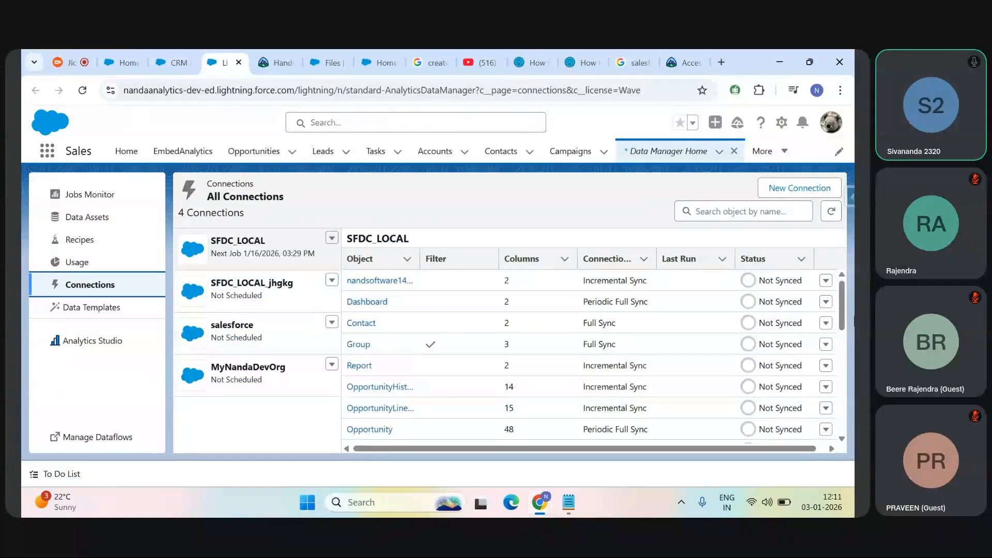
{"action": "left_click_drag", "start_coordinate": [841, 308], "coordinate": [843, 361]}
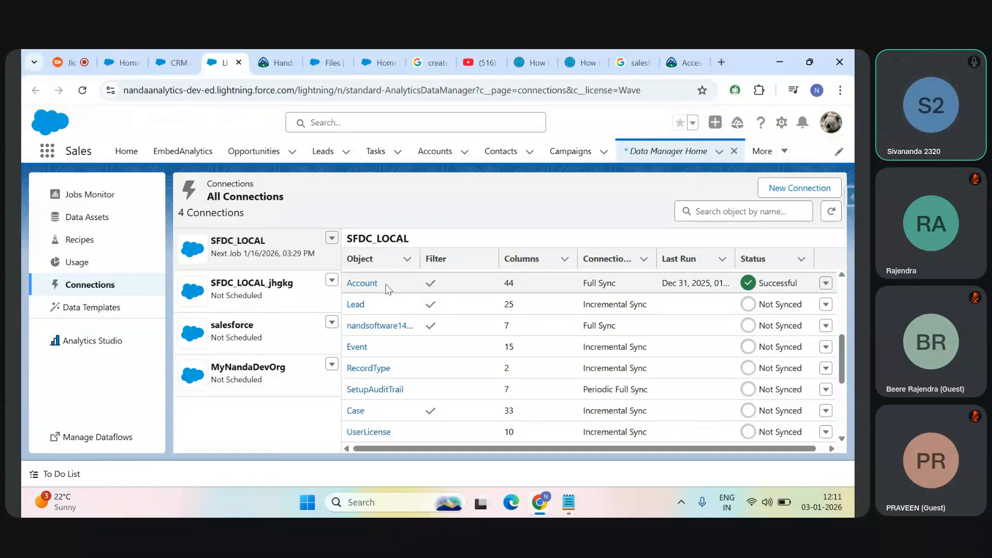
Step: Start a new recipe from Data Manager's Recipes list and reload the blank recipe editor page
{"action": "left_click", "coordinate": [118, 252]}
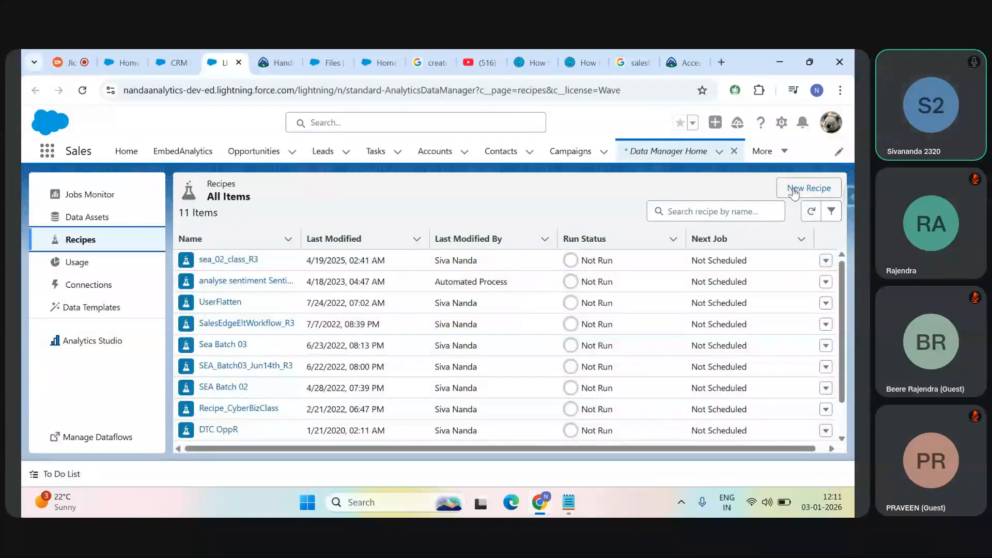
{"action": "left_click", "coordinate": [794, 190]}
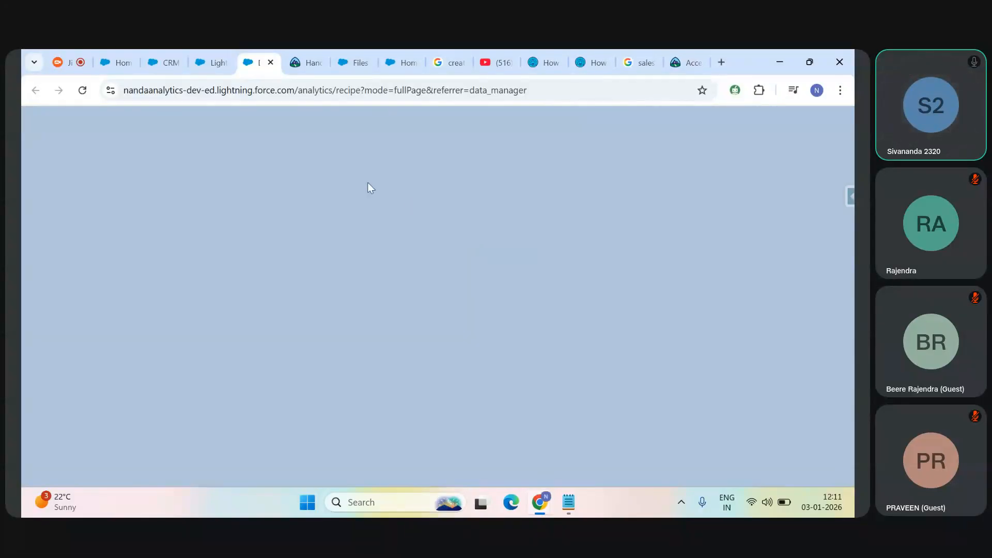
{"action": "left_click", "coordinate": [84, 91]}
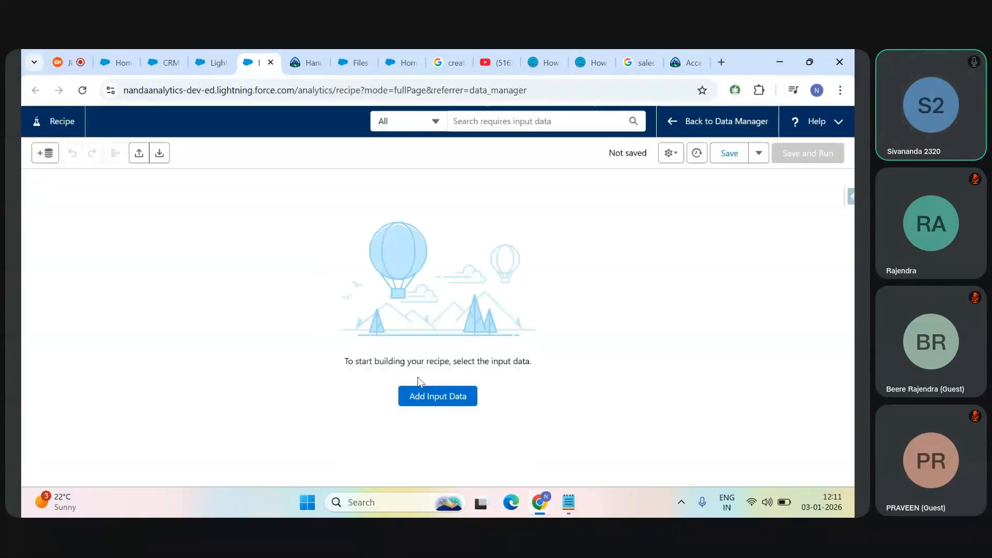
Step: Start adding input data to the recipe and limit the source list to Salesforce Objects only
{"action": "left_click", "coordinate": [426, 397]}
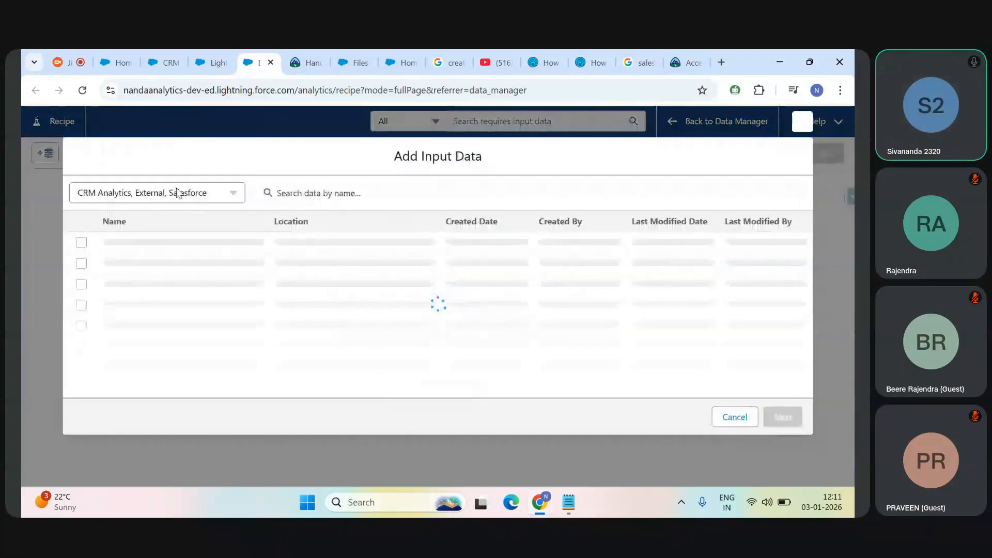
{"action": "left_click", "coordinate": [171, 192]}
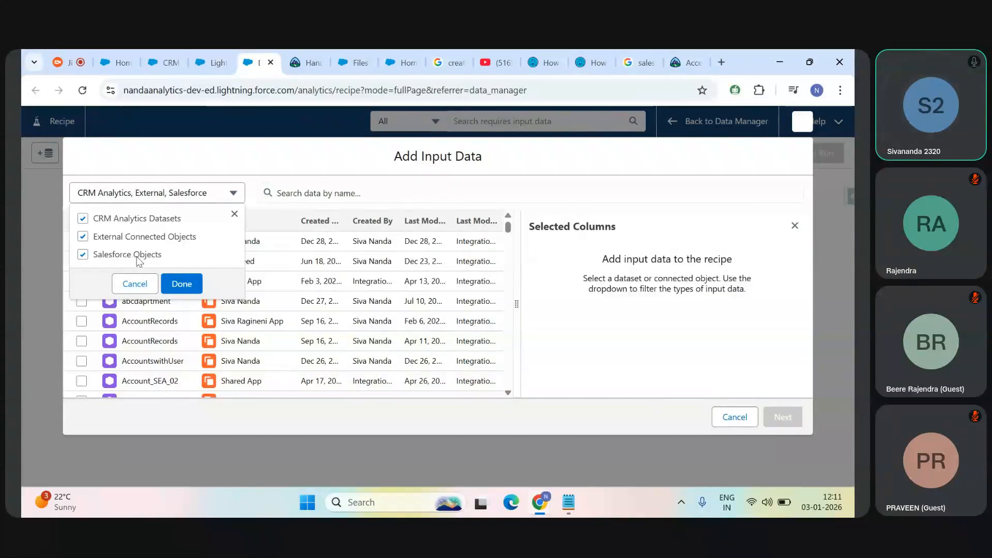
{"action": "left_click", "coordinate": [162, 223]}
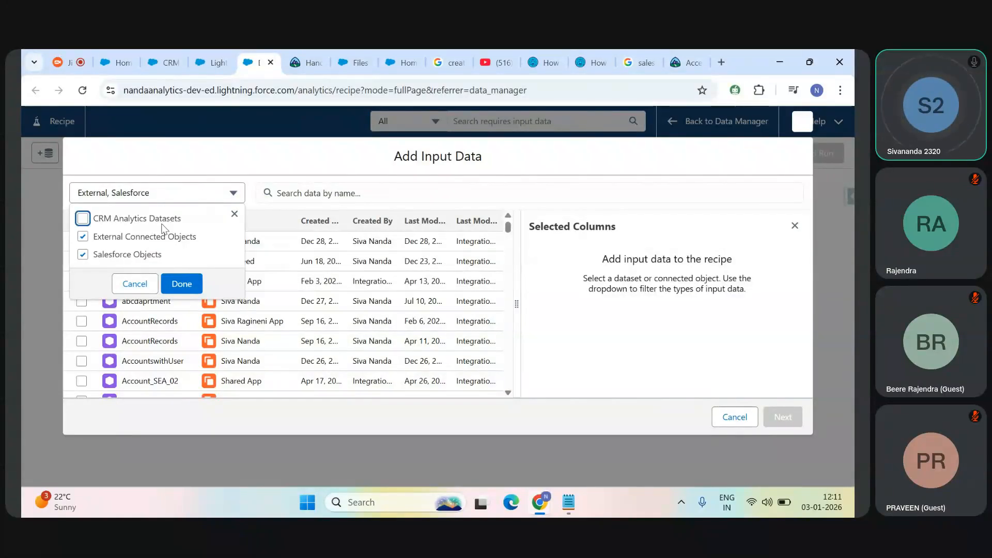
{"action": "left_click", "coordinate": [131, 237]}
{"action": "left_click", "coordinate": [180, 287]}
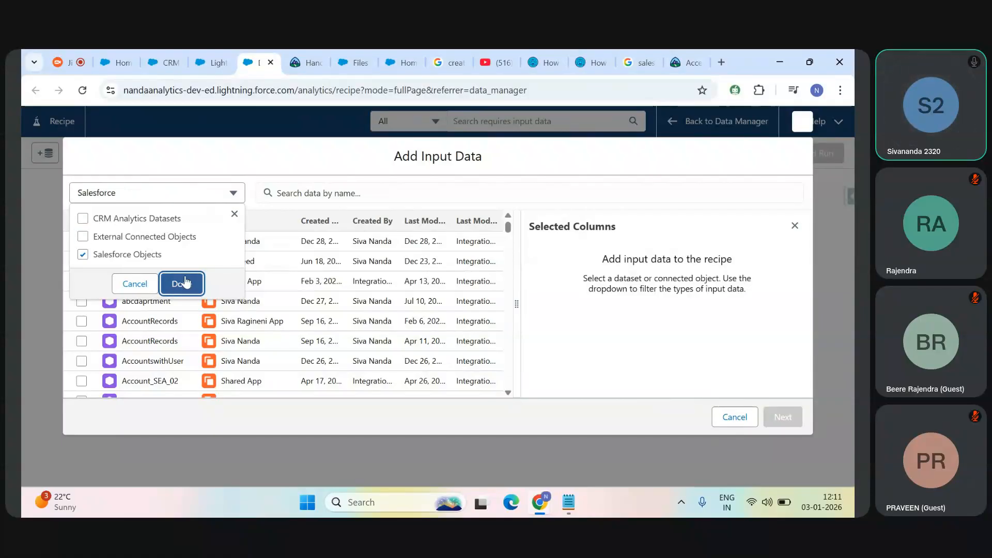
Step: Search the input data for "acc" and select the Account object from SFDC_LOCAL
{"action": "left_click", "coordinate": [342, 196]}
{"action": "type", "text": "acc"}
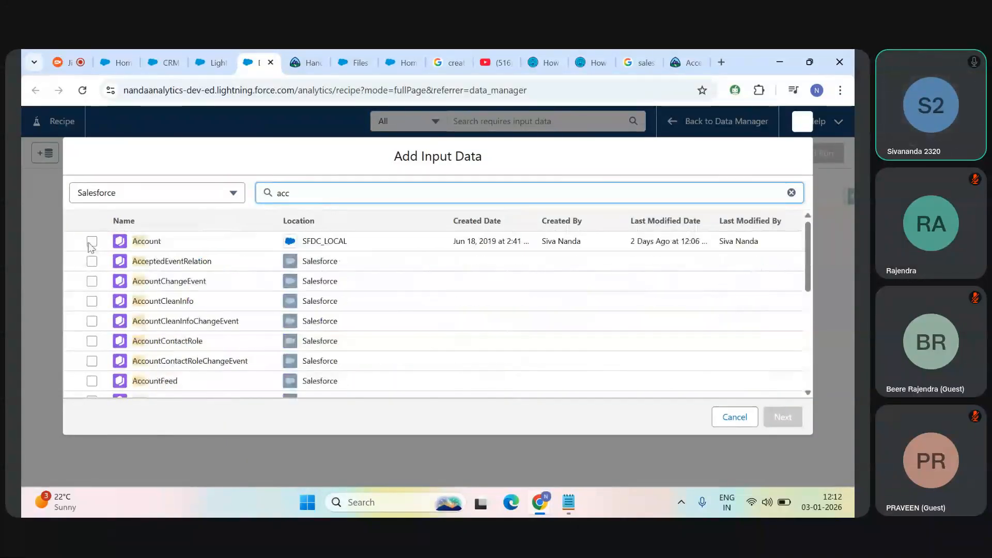
{"action": "left_click", "coordinate": [81, 240]}
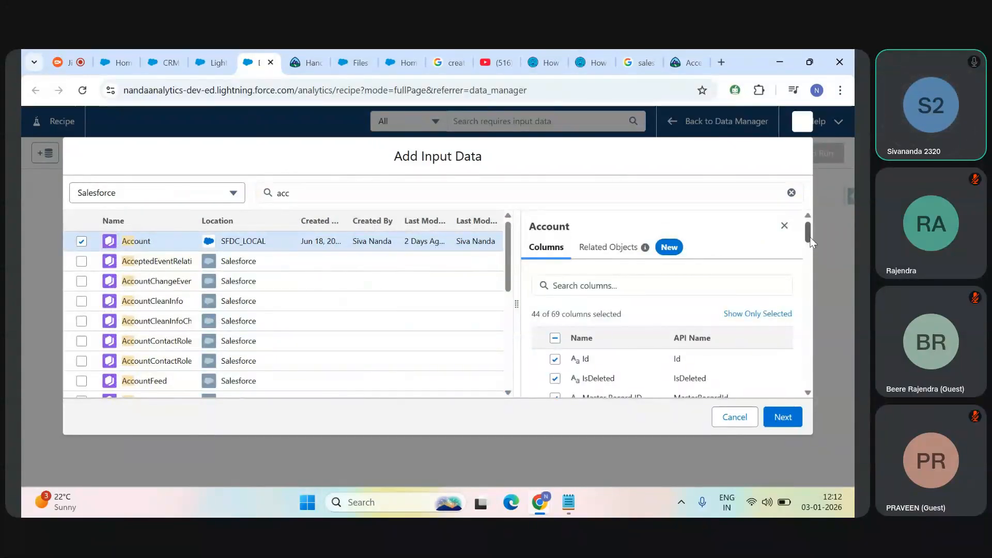
Step: Review the Account object's related objects and the joins offered for its lookup columns
{"action": "left_click_drag", "start_coordinate": [809, 237], "coordinate": [611, 238]}
{"action": "left_click", "coordinate": [616, 251]}
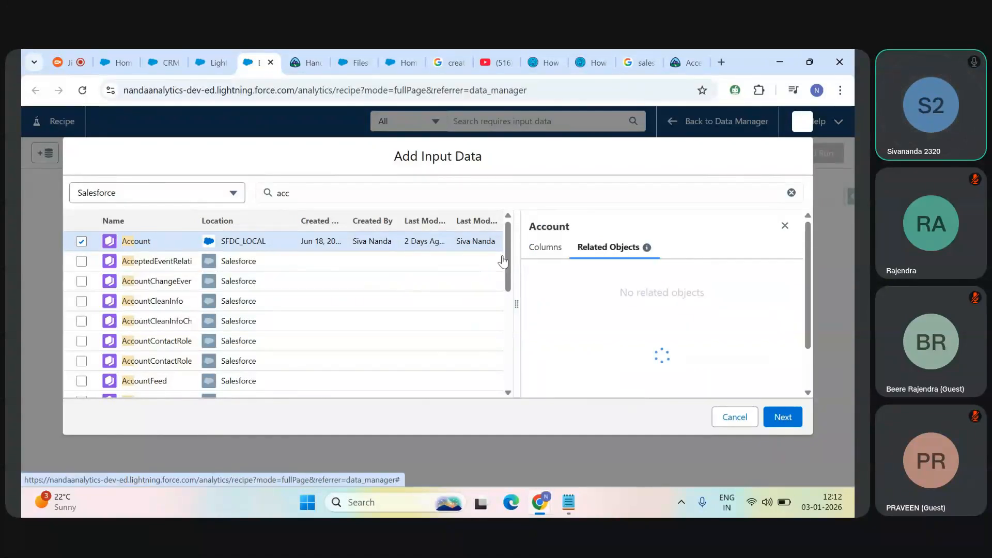
{"action": "scroll", "coordinate": [805, 302], "scroll_direction": "down", "scroll_amount": 1}
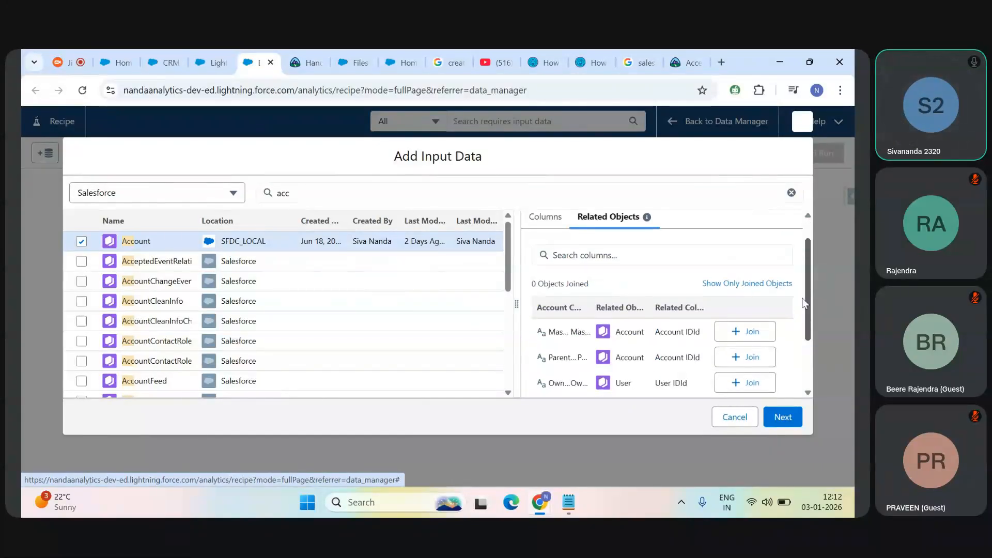
{"action": "scroll", "coordinate": [803, 301], "scroll_direction": "down", "scroll_amount": 2}
{"action": "scroll", "coordinate": [795, 331], "scroll_direction": "up", "scroll_amount": 3}
{"action": "scroll", "coordinate": [795, 343], "scroll_direction": "down", "scroll_amount": 3}
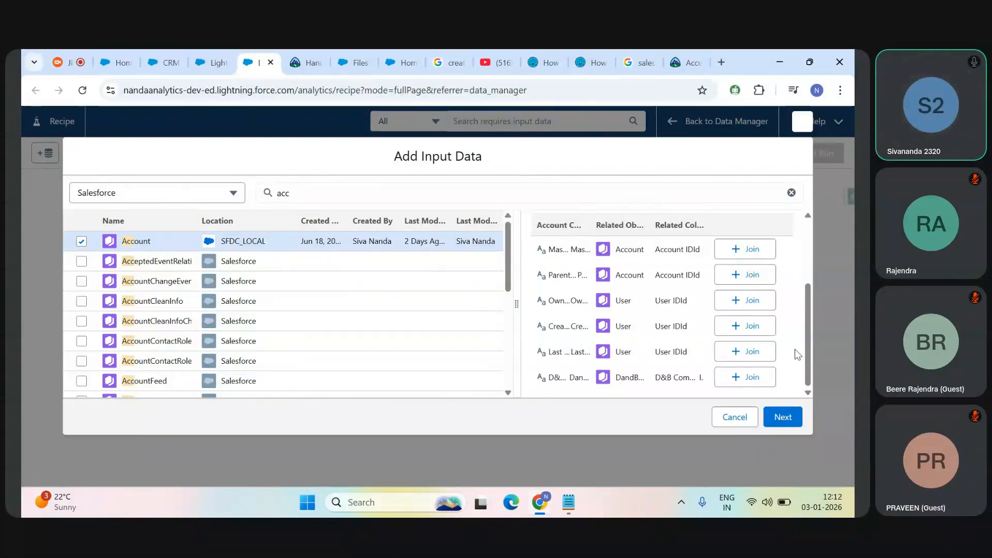
{"action": "left_click_drag", "start_coordinate": [807, 357], "coordinate": [806, 277]}
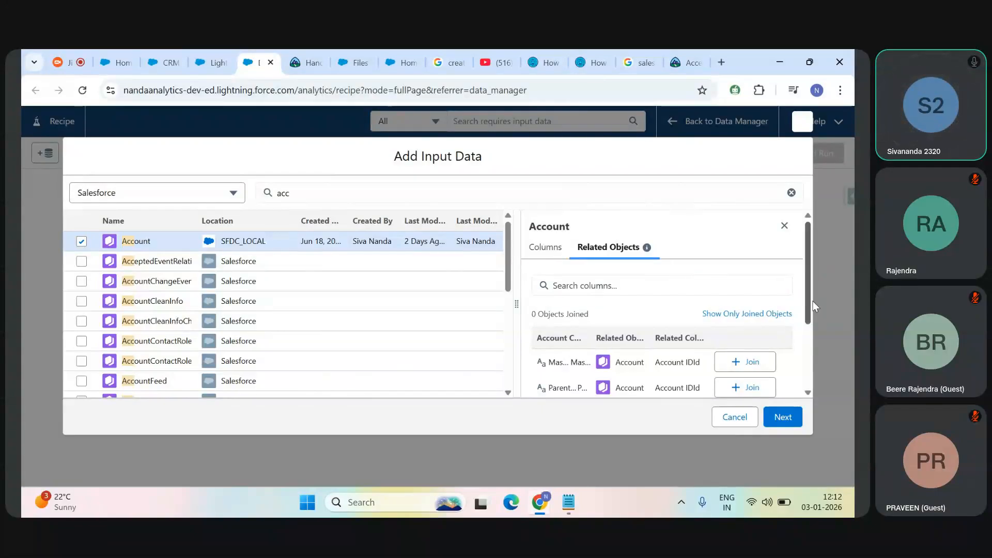
{"action": "left_click_drag", "start_coordinate": [809, 298], "coordinate": [811, 253]}
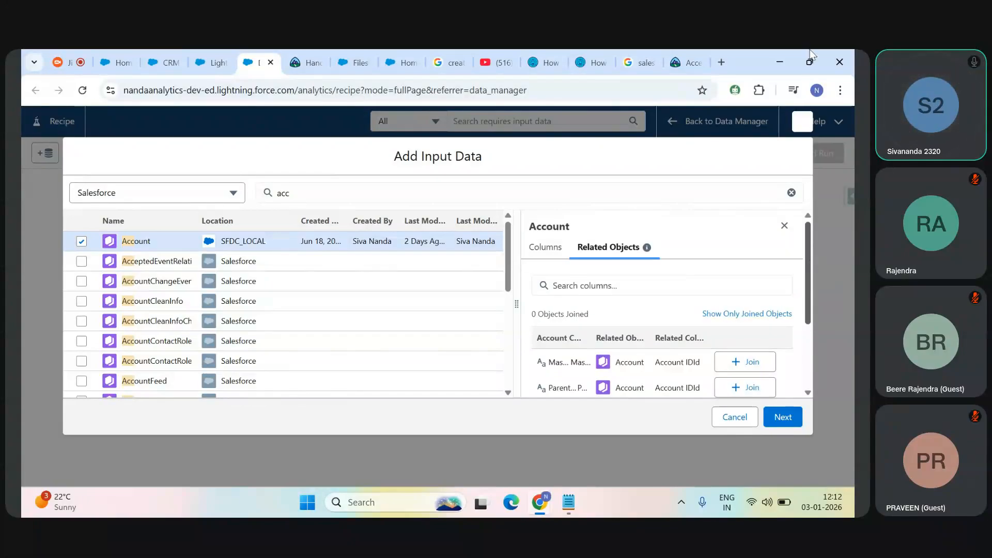
{"action": "mouse_move", "coordinate": [811, 50]}
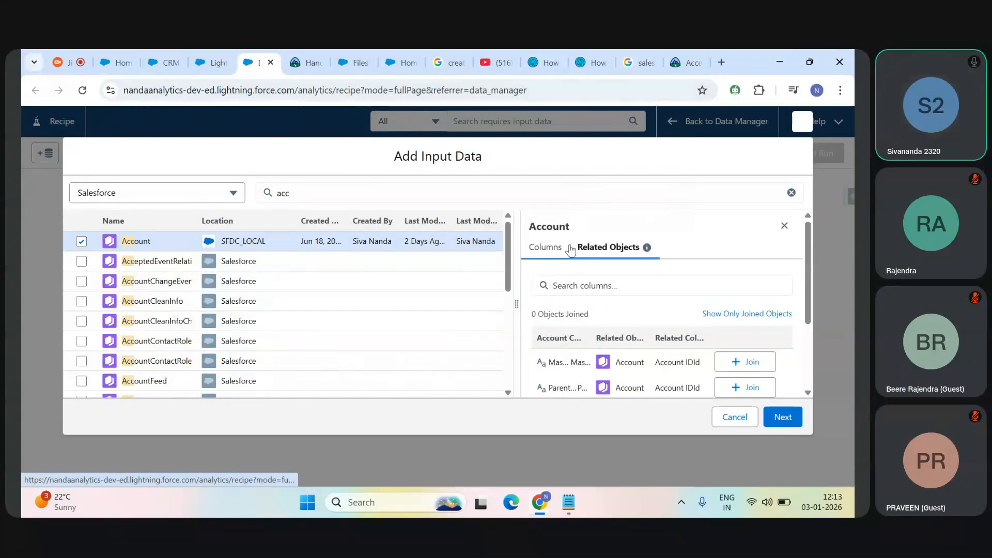
{"action": "mouse_move", "coordinate": [805, 278]}
{"action": "left_mouse_down"}
{"action": "mouse_move", "coordinate": [798, 357]}
{"action": "mouse_move", "coordinate": [795, 280]}
{"action": "left_mouse_up"}
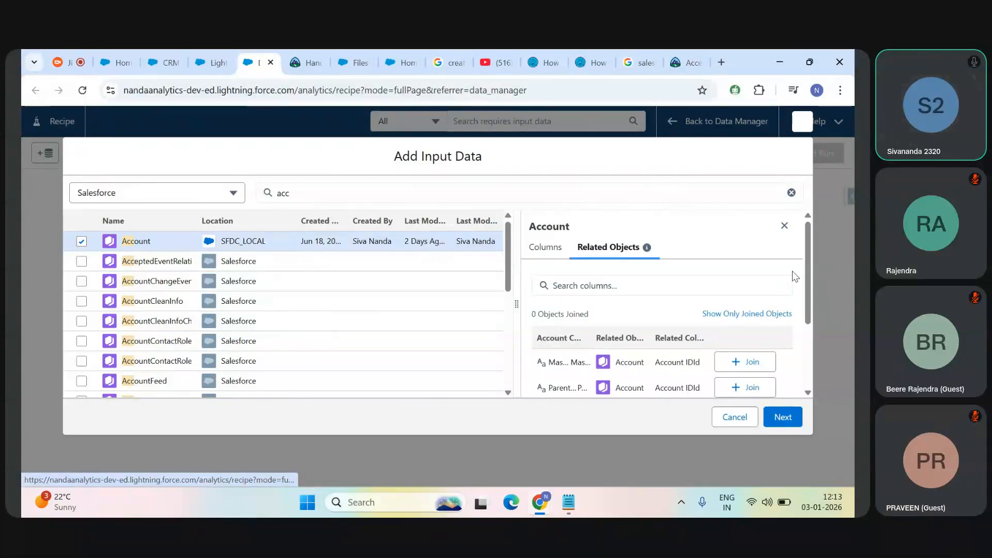
{"action": "left_click_drag", "start_coordinate": [806, 279], "coordinate": [800, 356]}
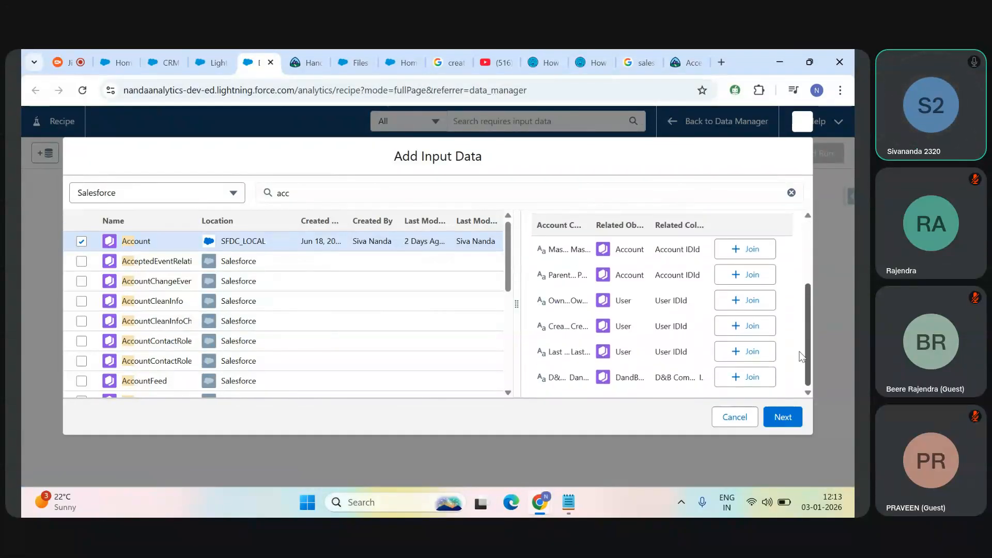
{"action": "scroll", "coordinate": [672, 310], "scroll_direction": "up", "scroll_amount": 3}
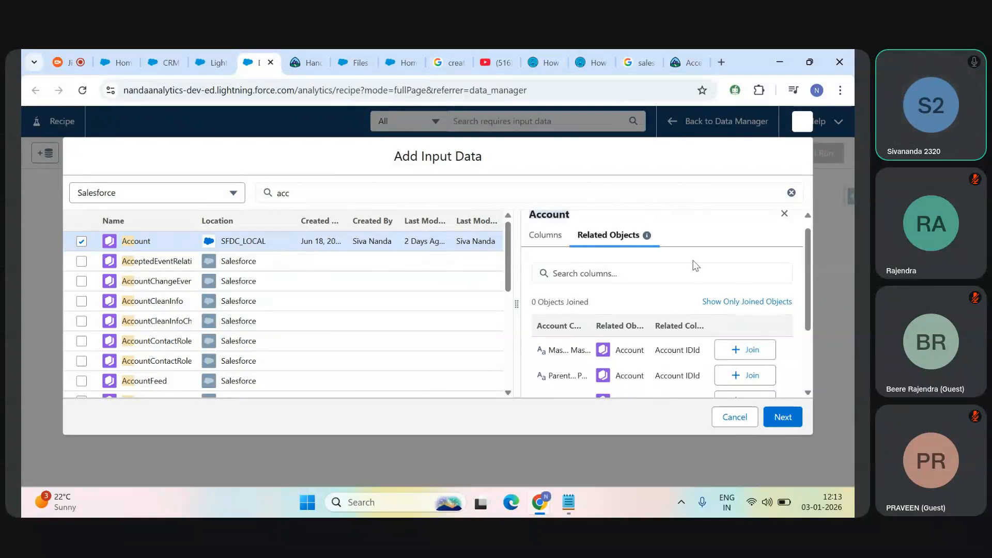
Step: Open the Account object's Fields & Relationships in the org's Setup, starting from the Data Manager browser tab
{"action": "left_click", "coordinate": [202, 60]}
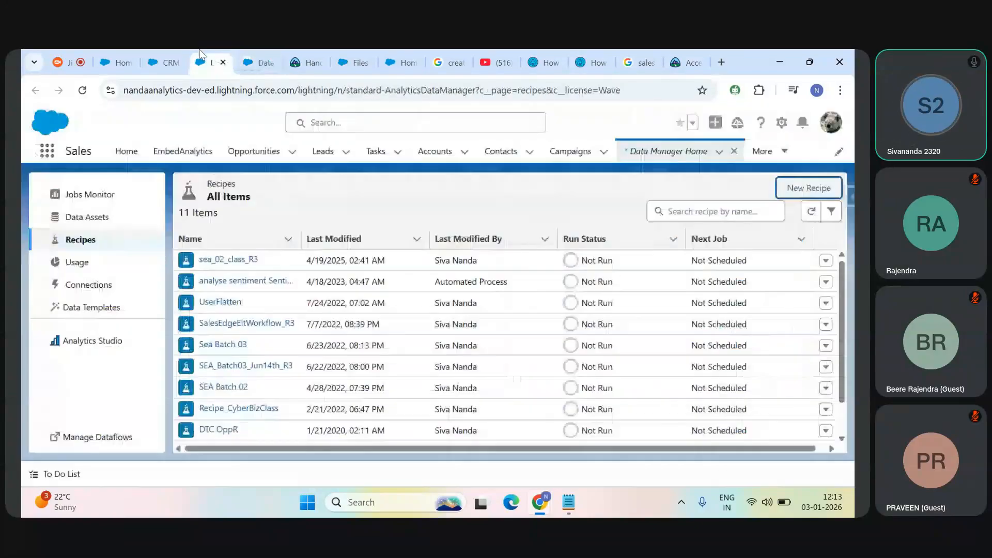
{"action": "left_click", "coordinate": [780, 125]}
{"action": "left_click", "coordinate": [707, 188]}
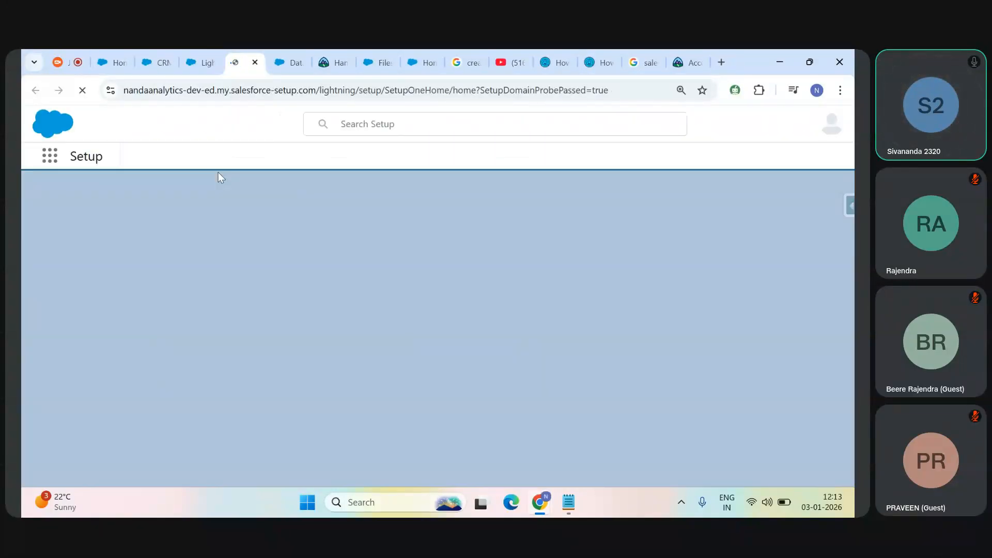
{"action": "left_click", "coordinate": [212, 165]}
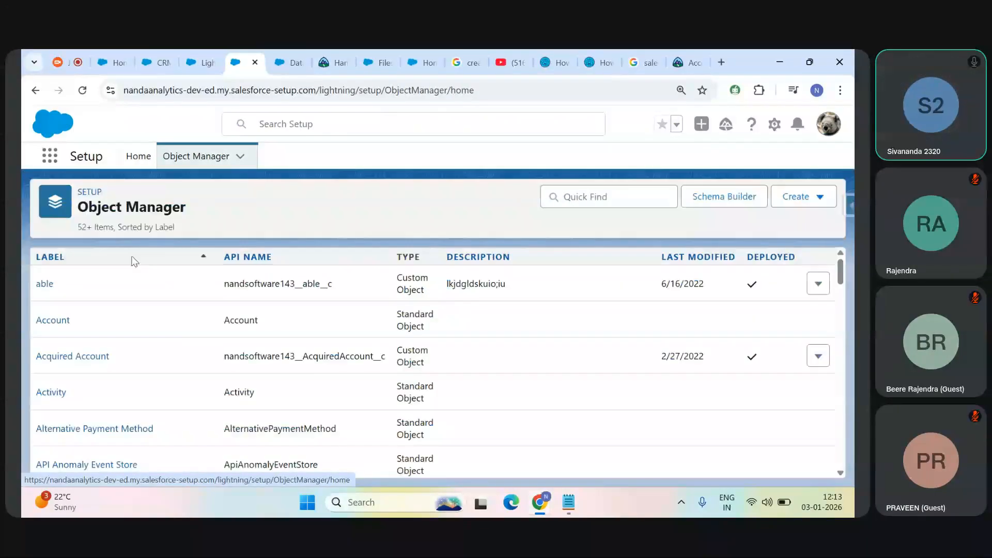
{"action": "left_click", "coordinate": [47, 319]}
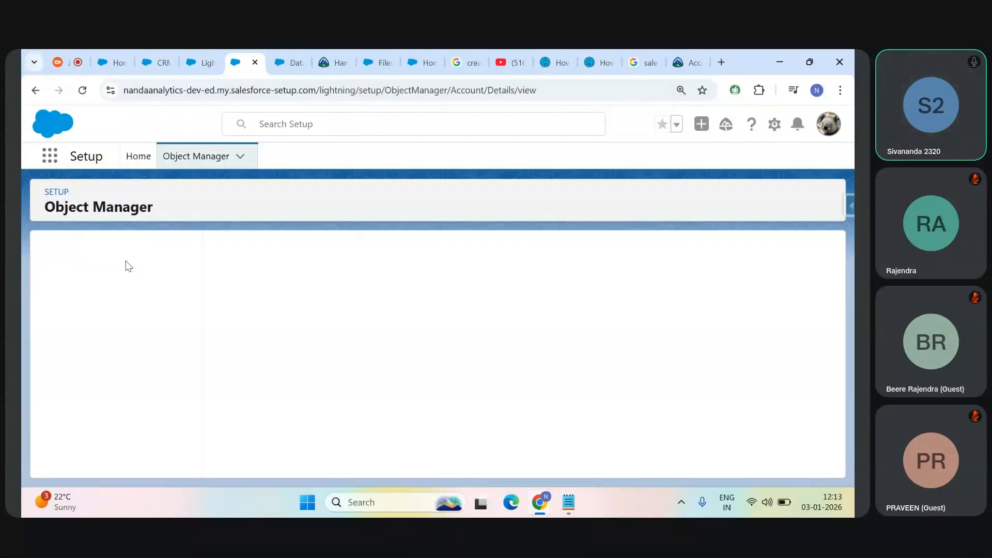
{"action": "left_click", "coordinate": [107, 281]}
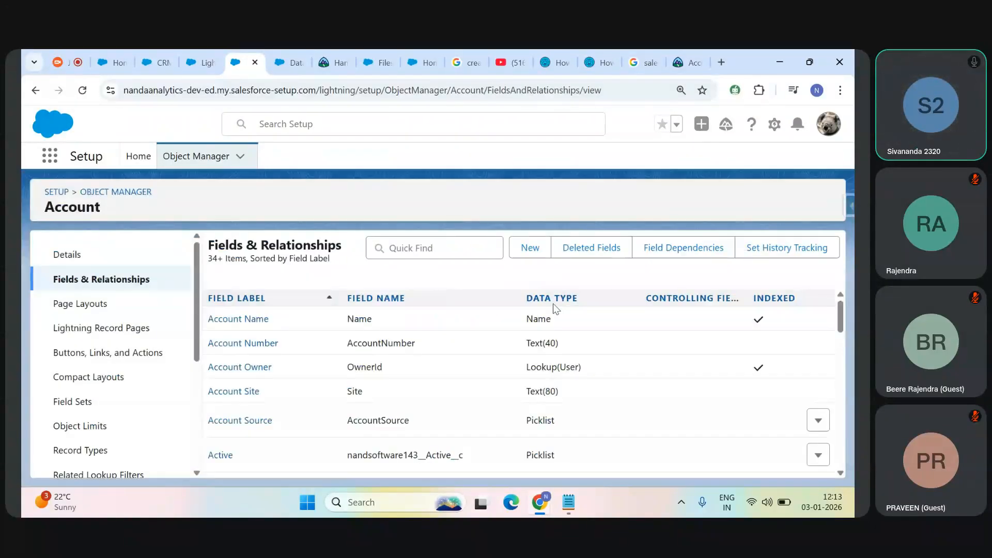
Step: Sort the Account fields by data type in ascending order and examine the lookup fields, including D&B Company
{"action": "left_click", "coordinate": [558, 299]}
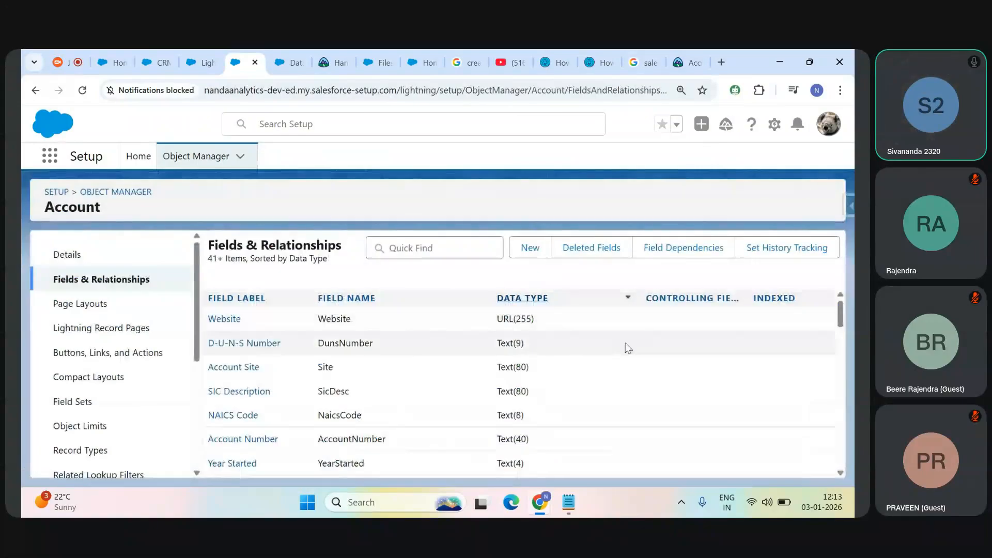
{"action": "left_click", "coordinate": [526, 300]}
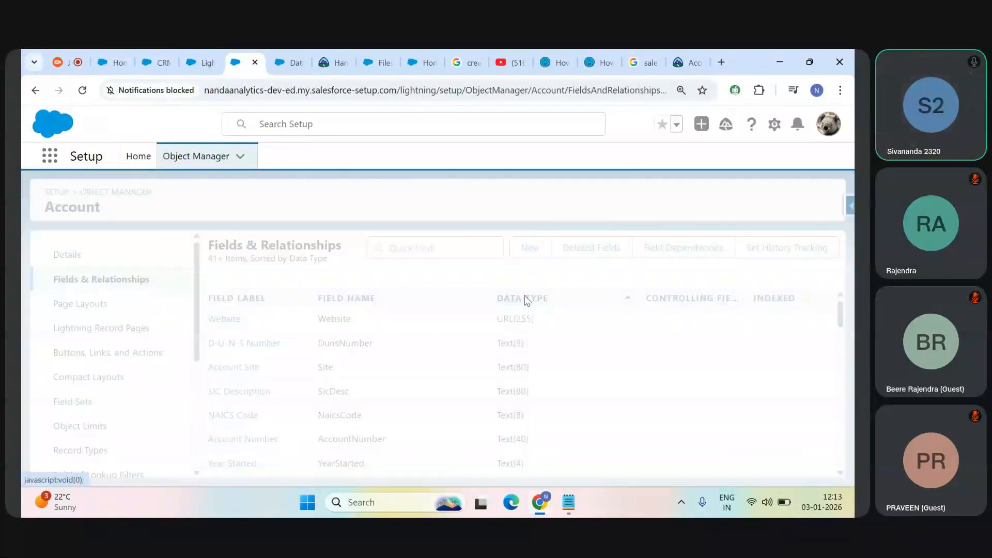
{"action": "left_click_drag", "start_coordinate": [839, 314], "coordinate": [833, 349]}
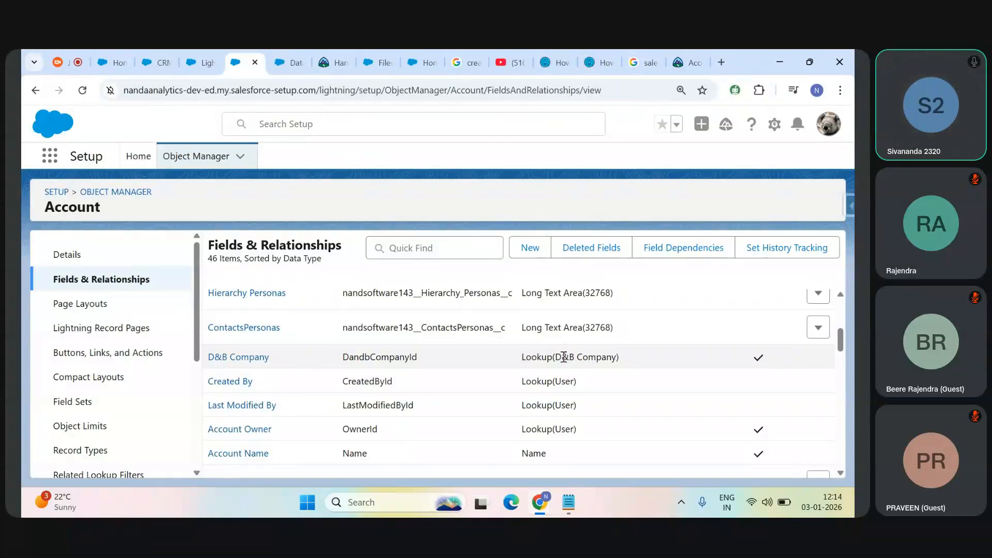
{"action": "left_click_drag", "start_coordinate": [573, 357], "coordinate": [616, 358]}
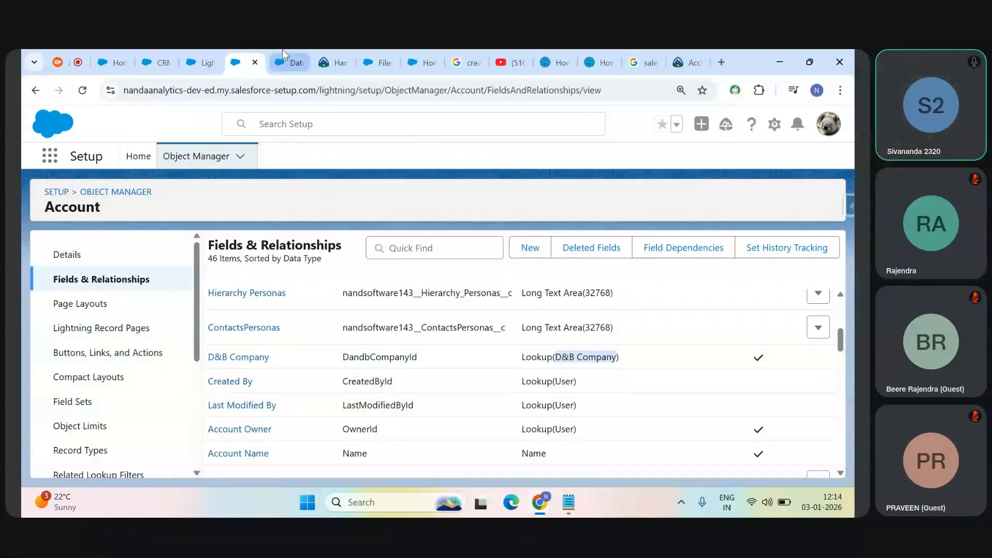
Step: Check the recipe's related objects for Account, then filter the Account fields in Setup by "own"
{"action": "left_click", "coordinate": [285, 62]}
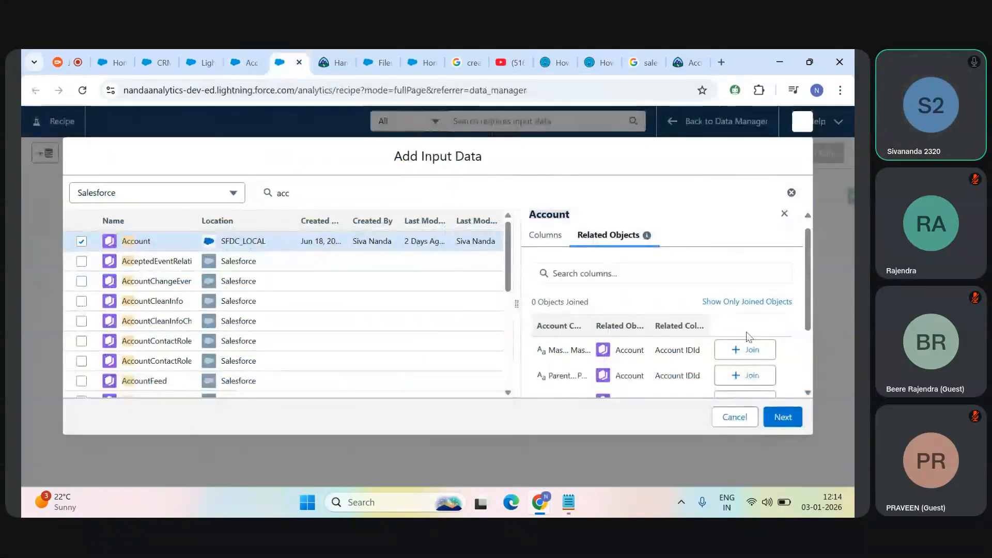
{"action": "left_click_drag", "start_coordinate": [808, 310], "coordinate": [813, 361]}
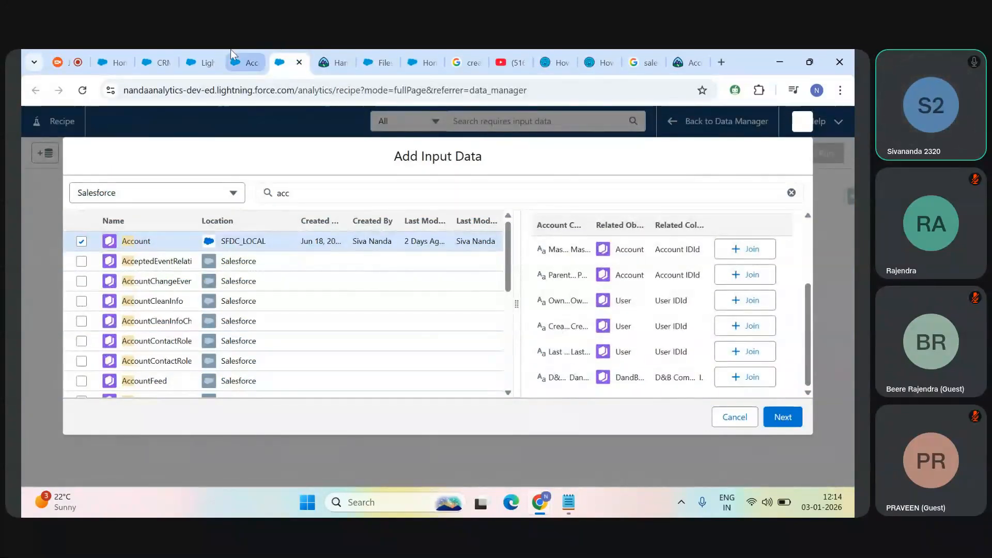
{"action": "left_click", "coordinate": [236, 62]}
{"action": "left_click", "coordinate": [430, 243]}
{"action": "type", "text": "own"}
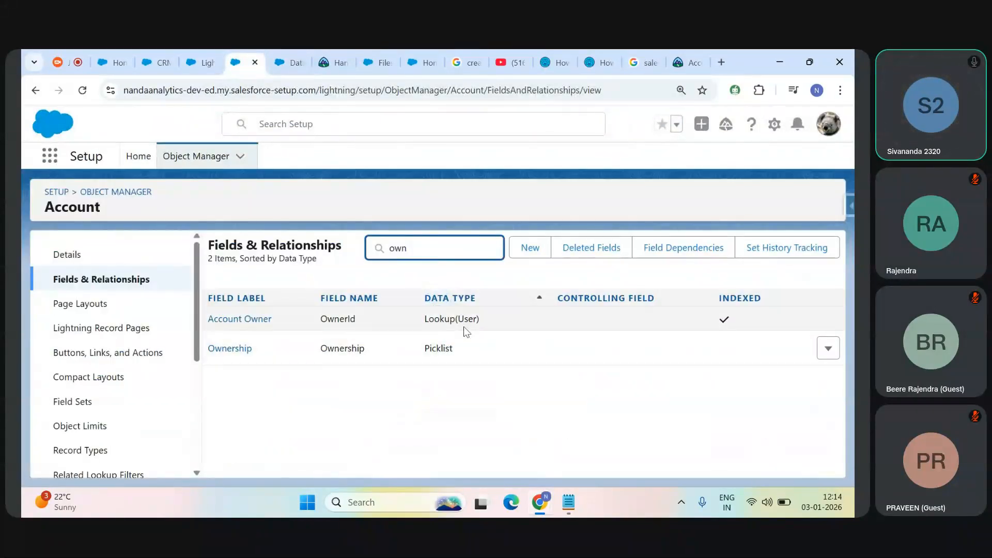
Step: Return to the recipe's input data and compare Account's columns with its related objects, focusing on the owner column's relation to User
{"action": "left_click", "coordinate": [295, 61]}
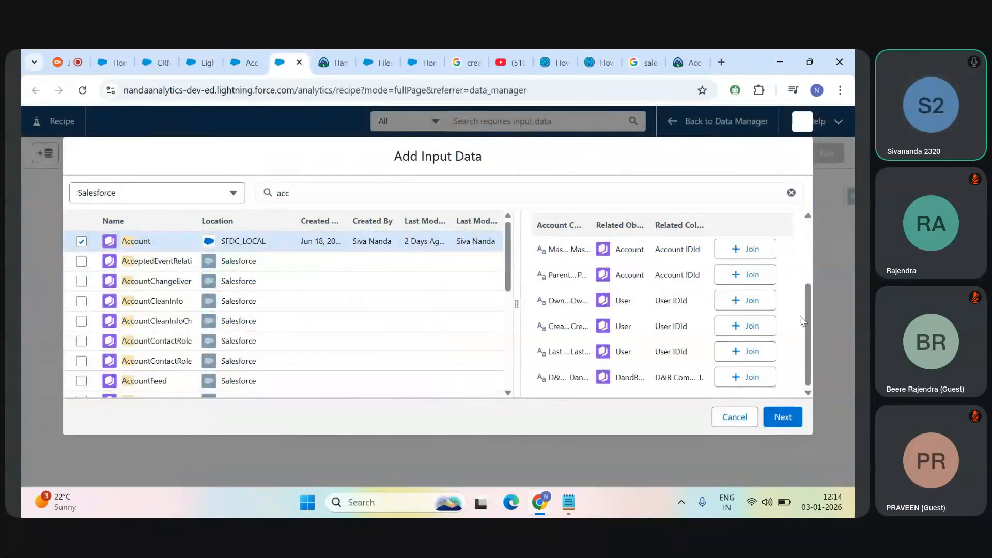
{"action": "scroll", "coordinate": [805, 309], "scroll_direction": "up", "scroll_amount": 1}
{"action": "scroll", "coordinate": [811, 305], "scroll_direction": "up", "scroll_amount": 2}
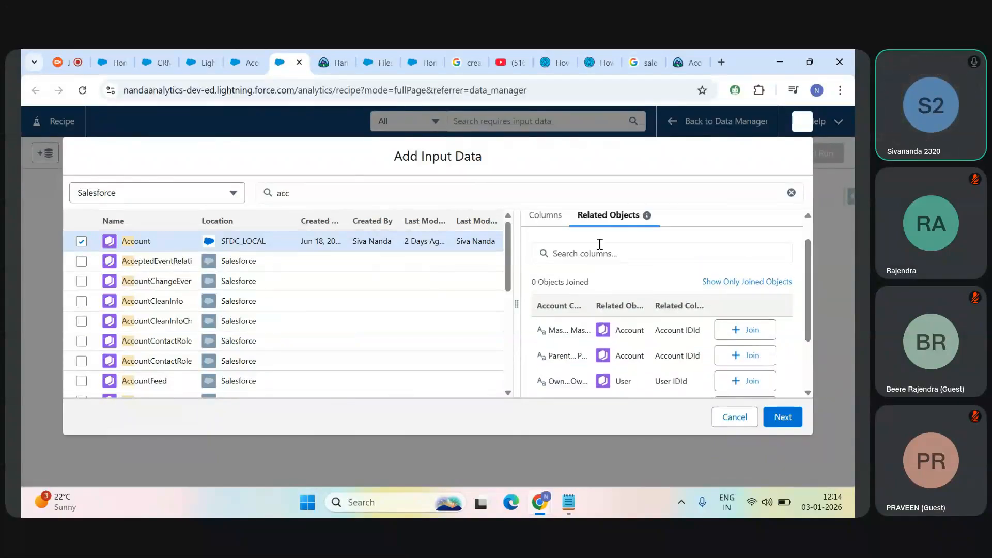
{"action": "mouse_move", "coordinate": [641, 225]}
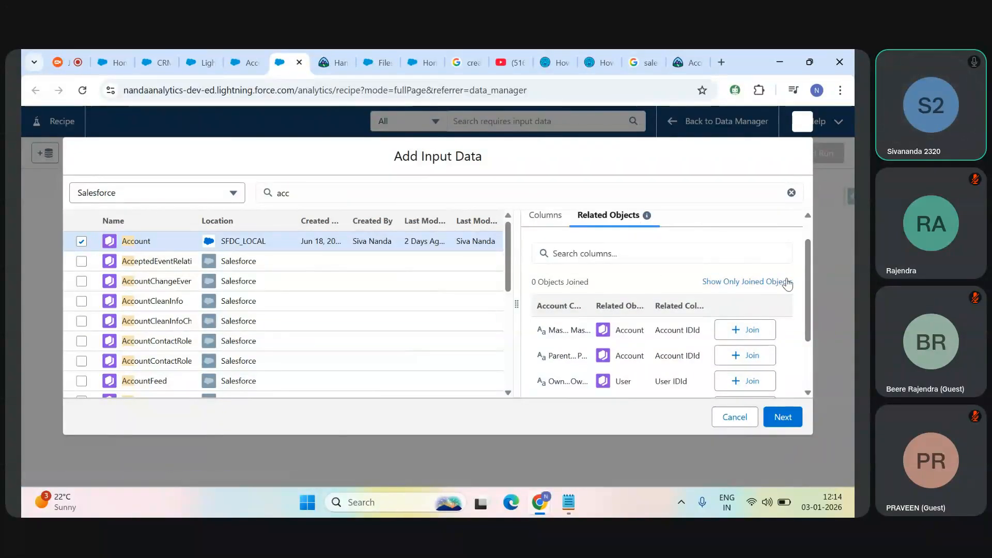
{"action": "left_click_drag", "start_coordinate": [809, 296], "coordinate": [809, 316]}
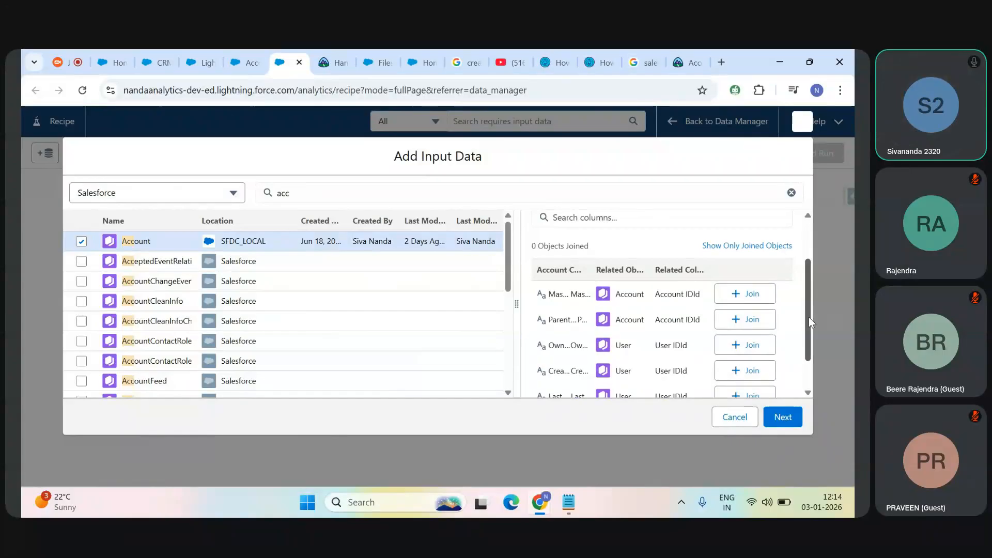
{"action": "left_click_drag", "start_coordinate": [809, 320], "coordinate": [810, 280]}
{"action": "left_click", "coordinate": [555, 251]}
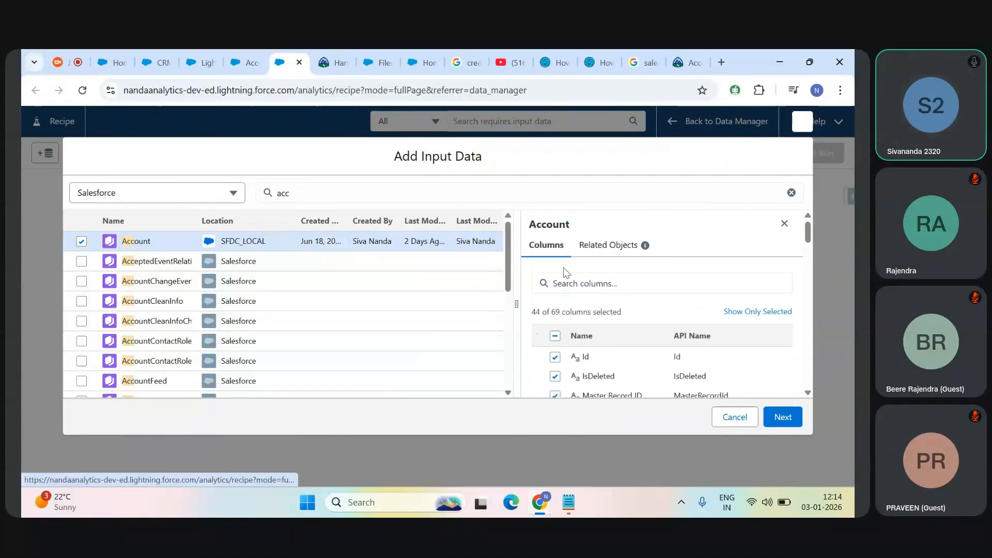
{"action": "left_click", "coordinate": [611, 246]}
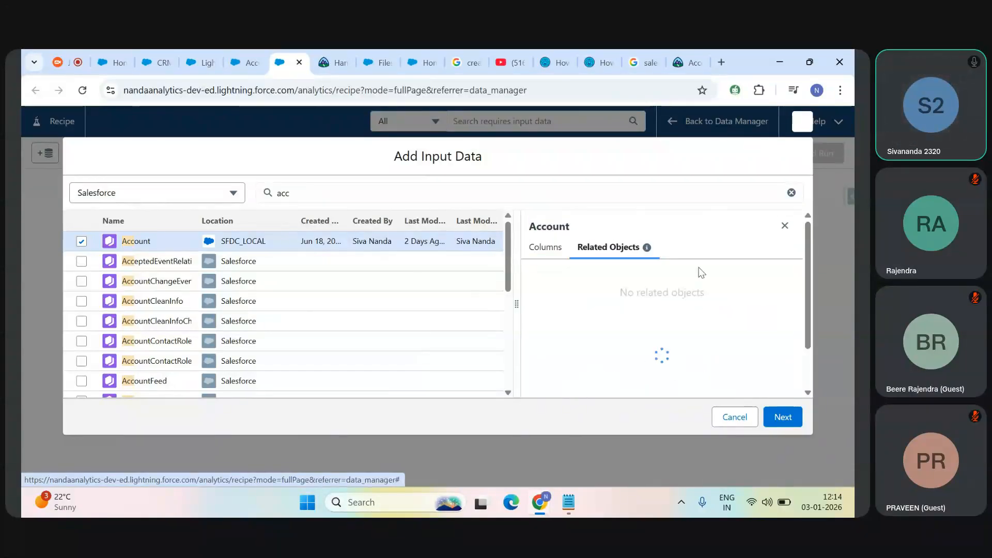
{"action": "left_click_drag", "start_coordinate": [806, 267], "coordinate": [801, 324]}
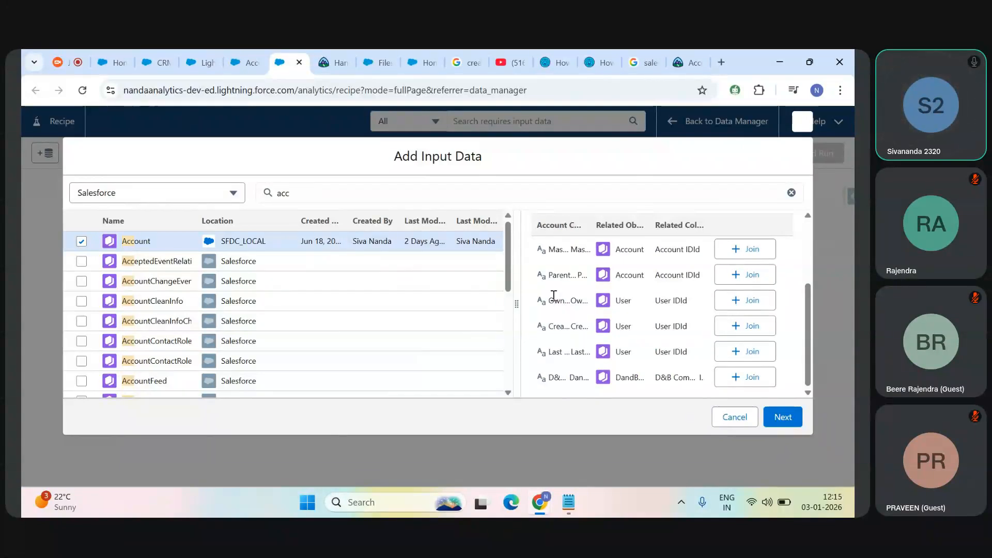
{"action": "left_click_drag", "start_coordinate": [551, 301], "coordinate": [581, 302]}
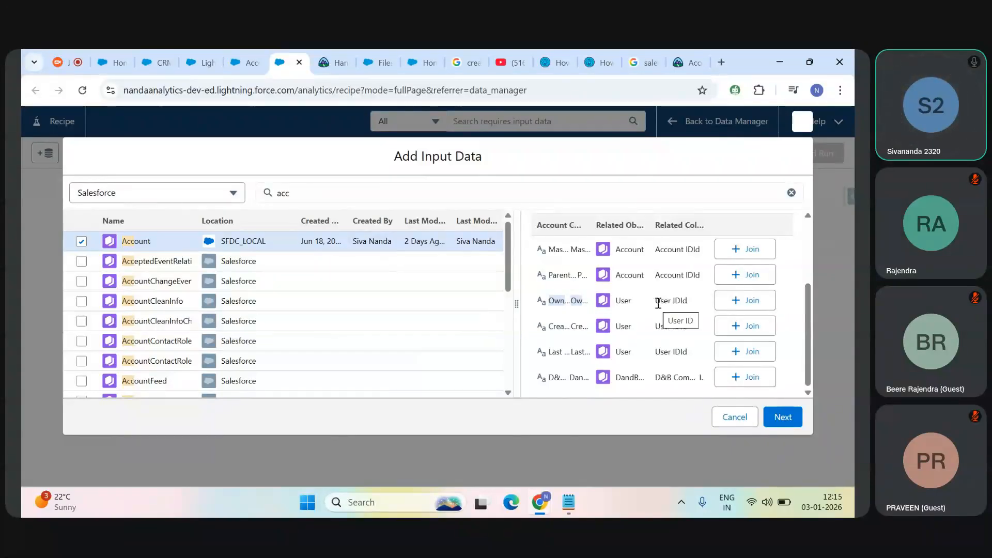
Step: Compare the owner column's related User object with the OwnerId lookup field in the Account object's Setup fields
{"action": "double_click", "coordinate": [623, 300]}
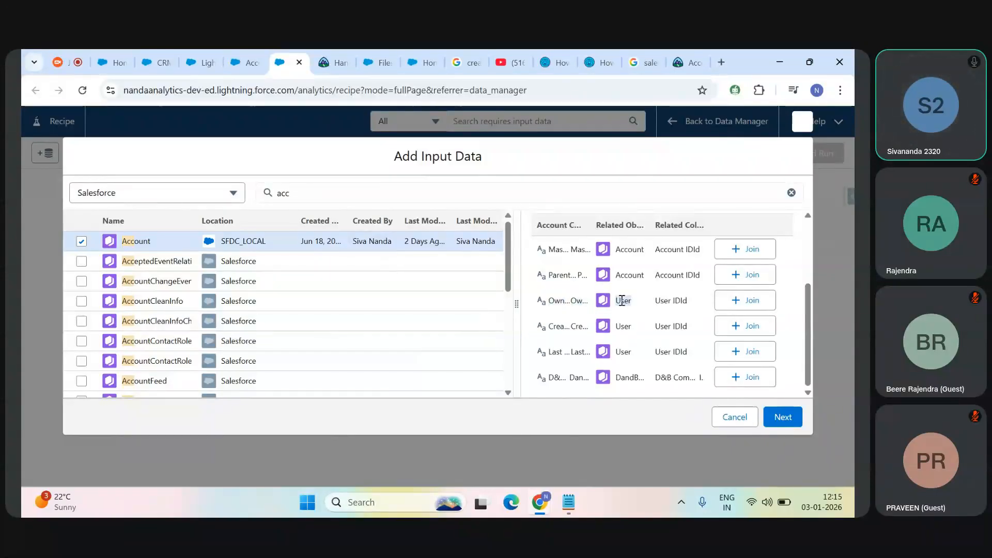
{"action": "left_click", "coordinate": [250, 62]}
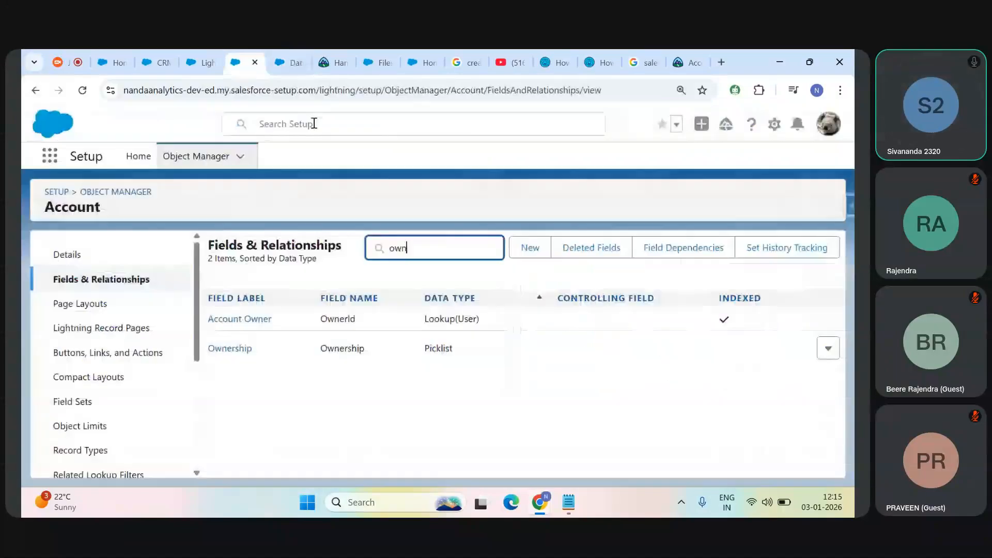
{"action": "left_click", "coordinate": [465, 319]}
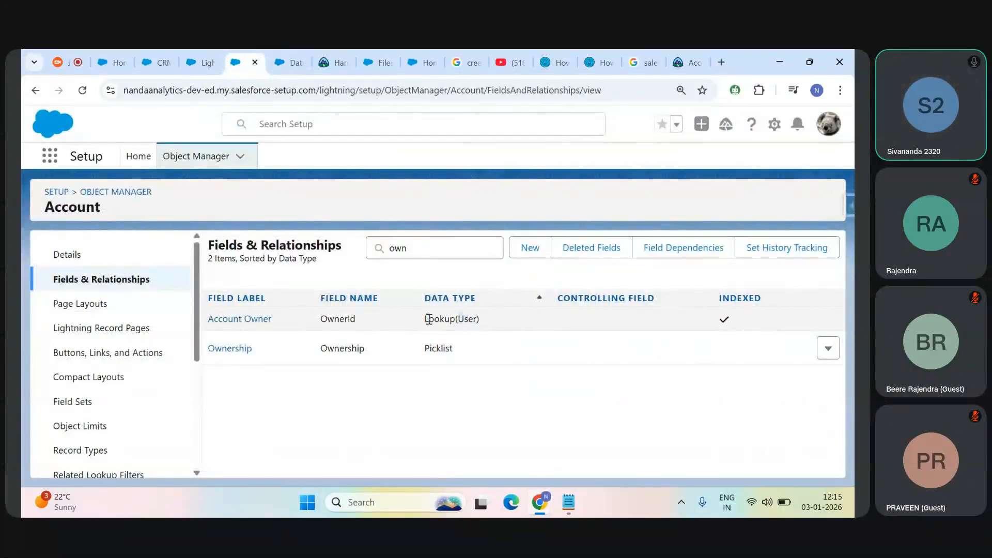
{"action": "double_click", "coordinate": [335, 318]}
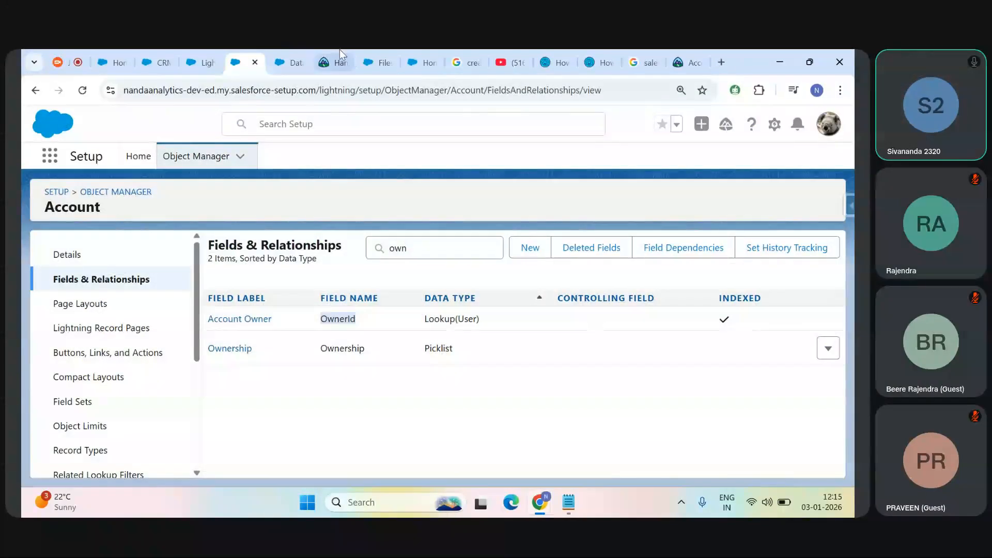
Step: Join the related User object to Account through the owner column and add the joined data to the recipe
{"action": "left_click", "coordinate": [287, 62]}
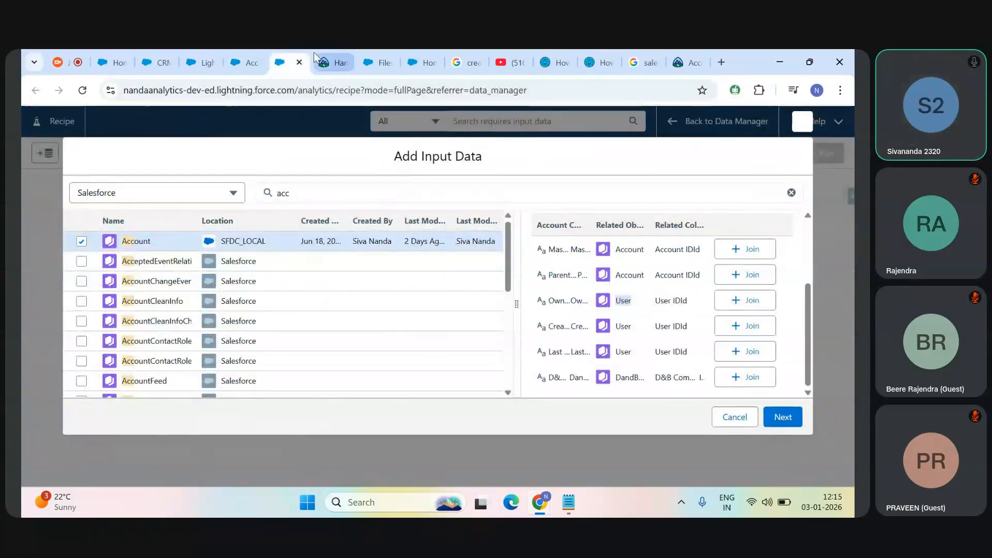
{"action": "left_click", "coordinate": [752, 303]}
{"action": "left_click", "coordinate": [786, 420]}
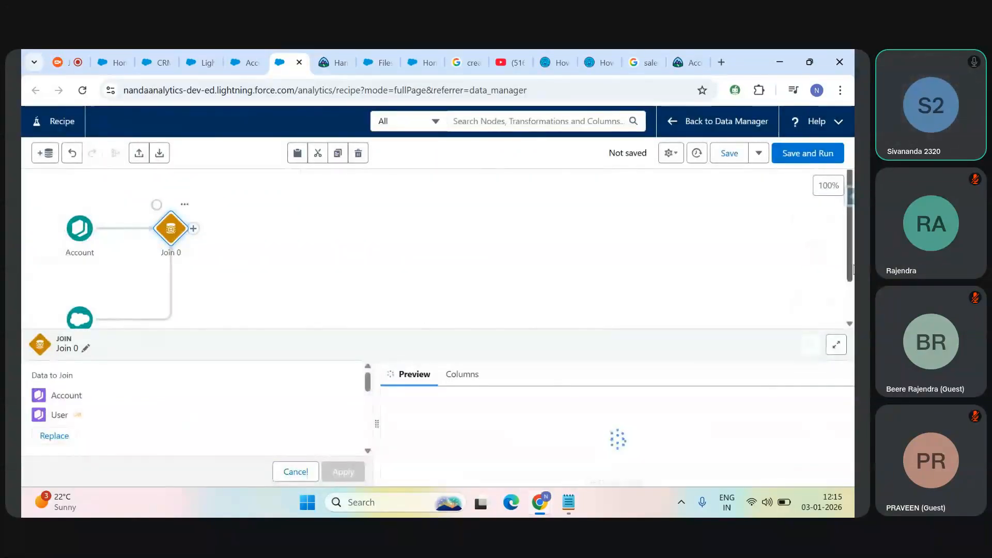
Step: Enlarge the Join 0 details area and examine the joined data, join type and join keys
{"action": "scroll", "coordinate": [293, 285], "scroll_direction": "down", "scroll_amount": 1}
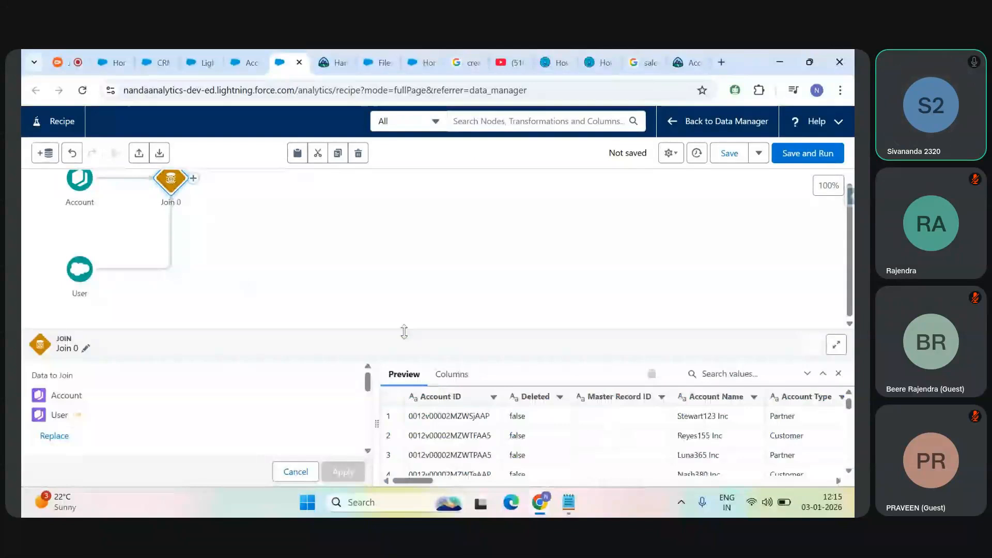
{"action": "left_click_drag", "start_coordinate": [404, 332], "coordinate": [398, 318]}
{"action": "left_click_drag", "start_coordinate": [219, 346], "coordinate": [208, 222]}
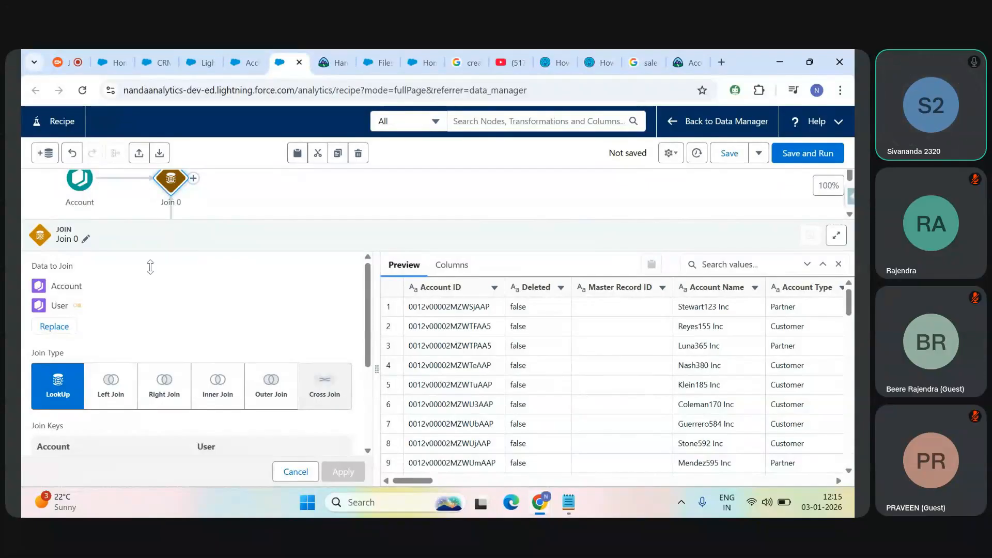
{"action": "scroll", "coordinate": [363, 309], "scroll_direction": "down", "scroll_amount": 2}
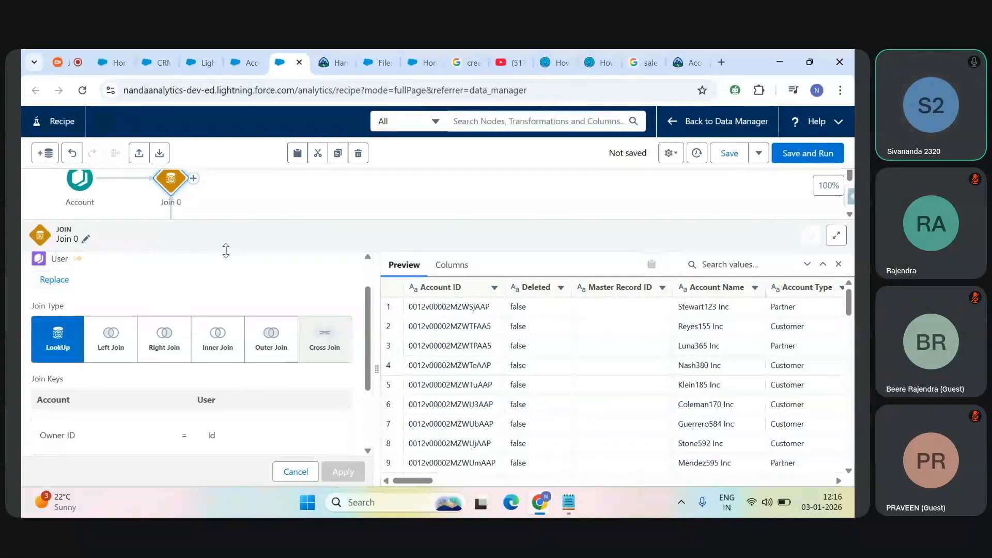
{"action": "left_click_drag", "start_coordinate": [226, 250], "coordinate": [225, 277]}
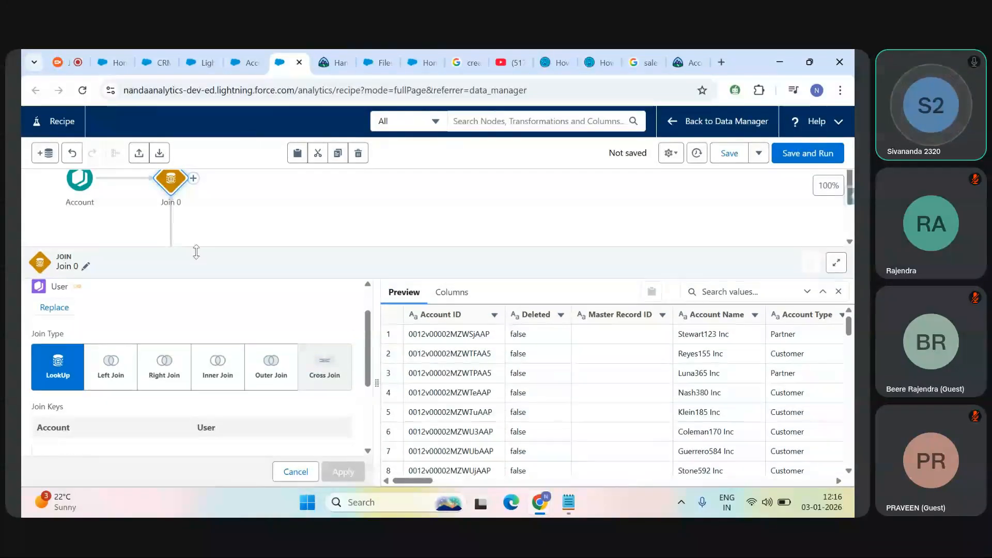
Step: Review the node types that can follow Join 0 without adding any
{"action": "left_click", "coordinate": [193, 178]}
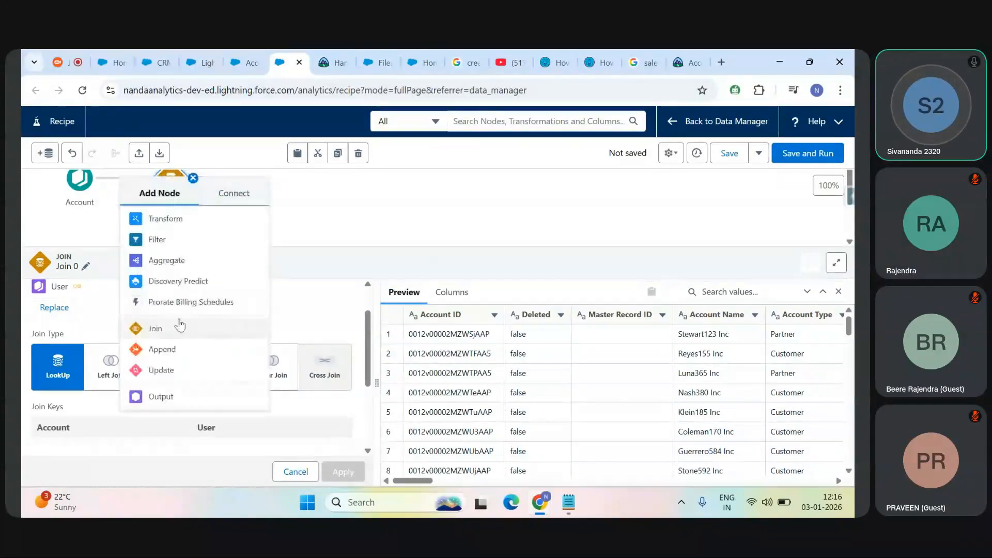
{"action": "left_click", "coordinate": [327, 276]}
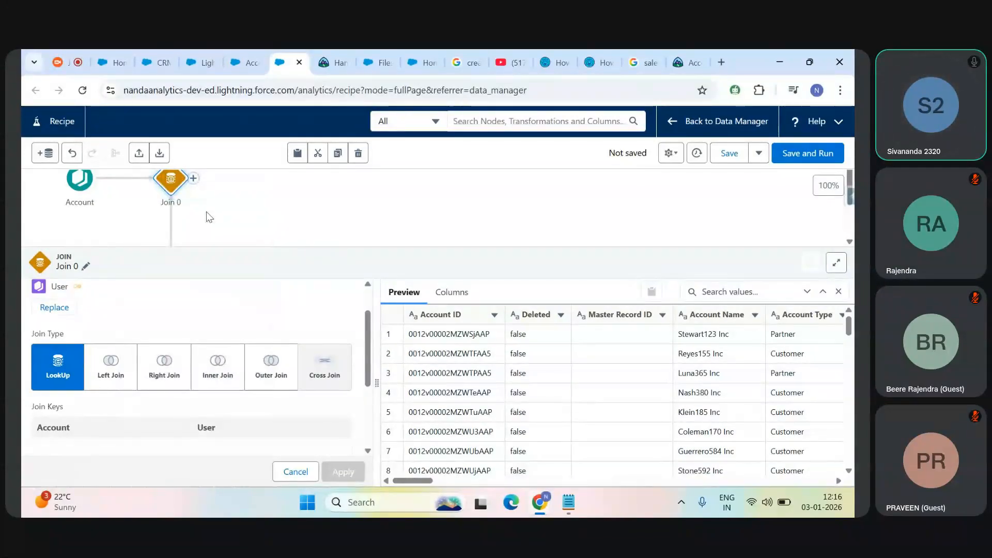
{"action": "left_click", "coordinate": [195, 178]}
{"action": "left_click", "coordinate": [336, 215]}
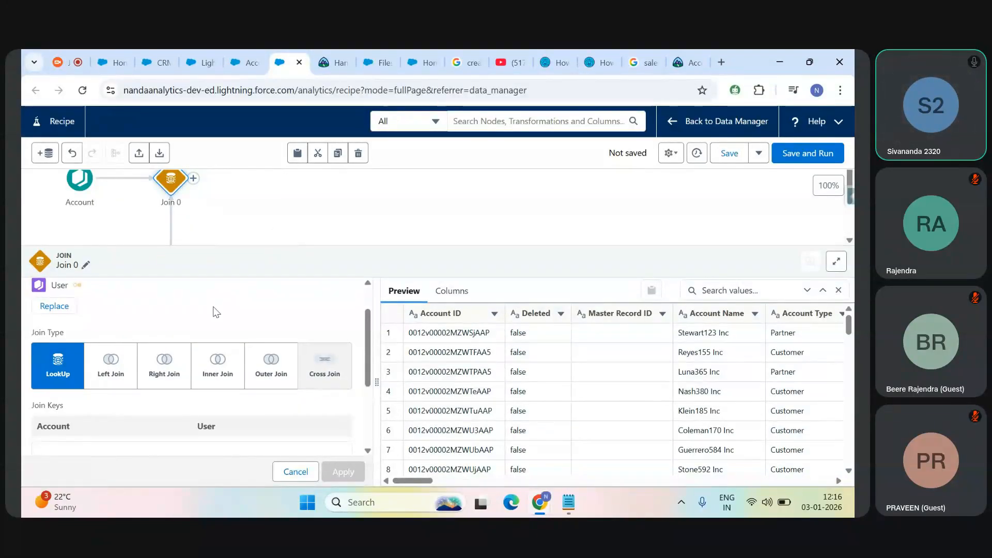
Step: Examine the join types offered for Join 0, adjusting the details area to show them with the join keys
{"action": "left_click_drag", "start_coordinate": [297, 247], "coordinate": [326, 231]}
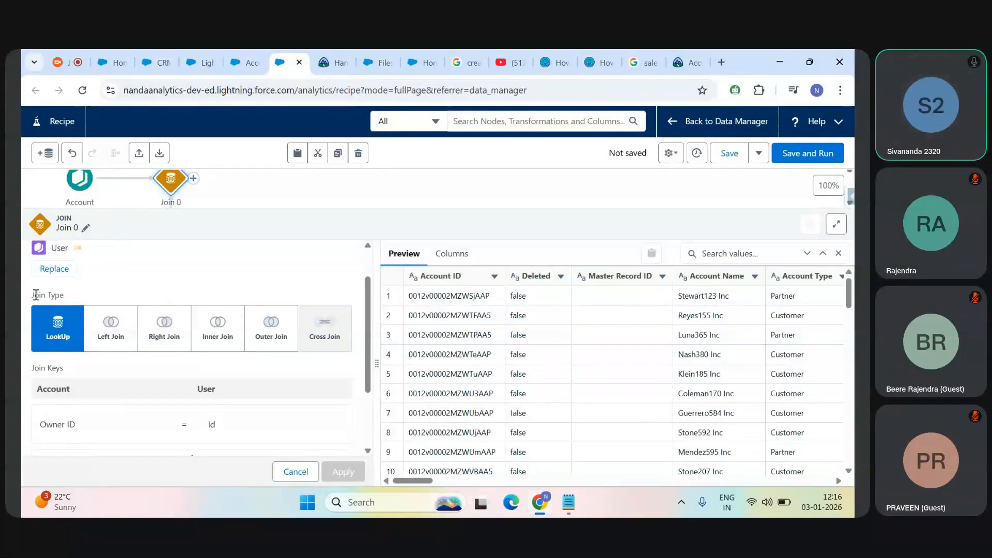
{"action": "left_click_drag", "start_coordinate": [32, 294], "coordinate": [72, 298]}
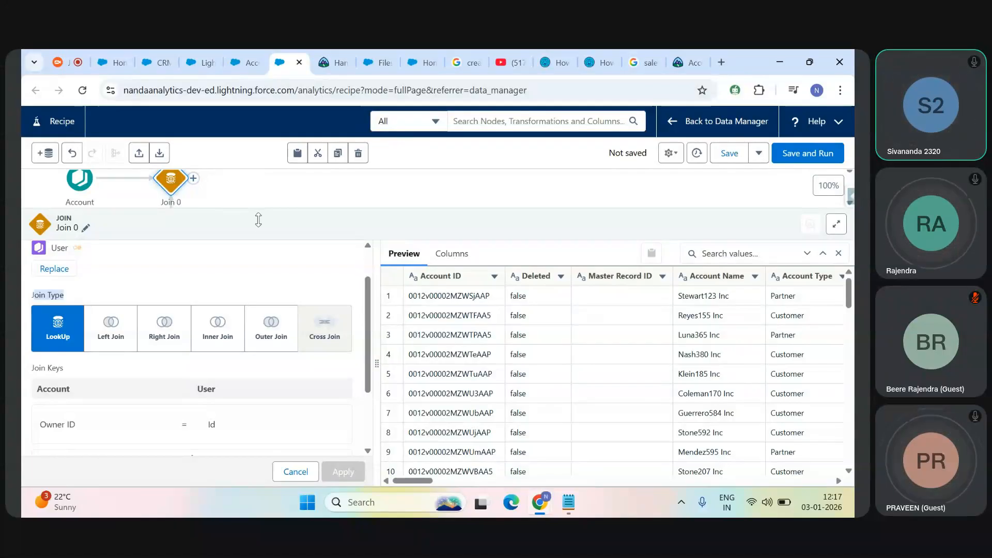
{"action": "left_click_drag", "start_coordinate": [260, 228], "coordinate": [262, 245]}
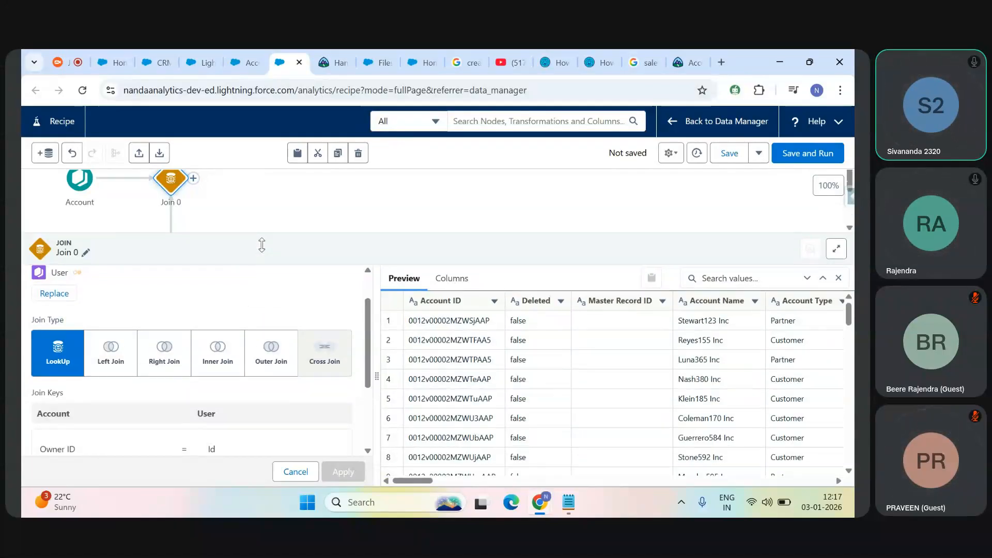
{"action": "mouse_move", "coordinate": [367, 349]}
{"action": "left_mouse_down"}
{"action": "mouse_move", "coordinate": [366, 421]}
{"action": "mouse_move", "coordinate": [365, 329]}
{"action": "mouse_move", "coordinate": [370, 345]}
{"action": "left_mouse_up"}
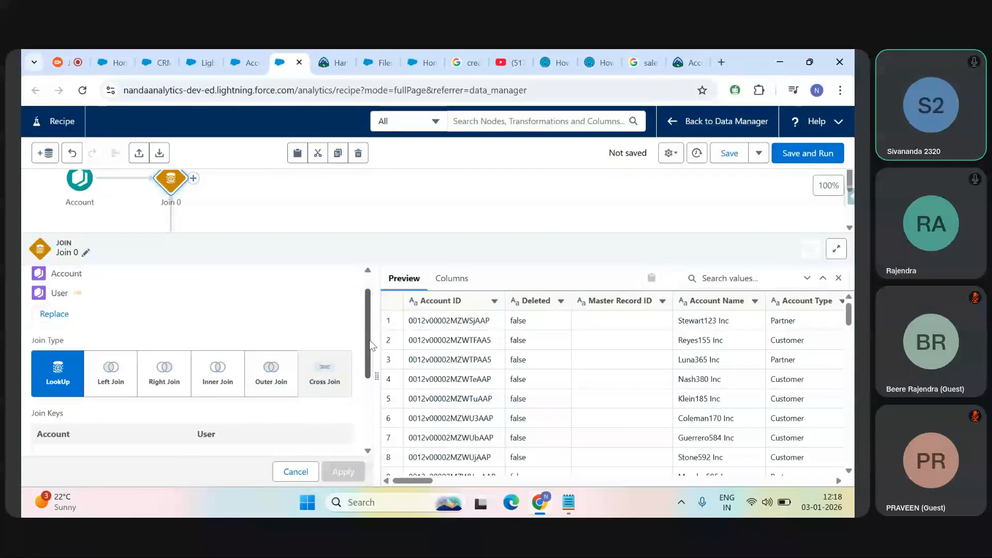
{"action": "left_click_drag", "start_coordinate": [370, 347], "coordinate": [372, 355]}
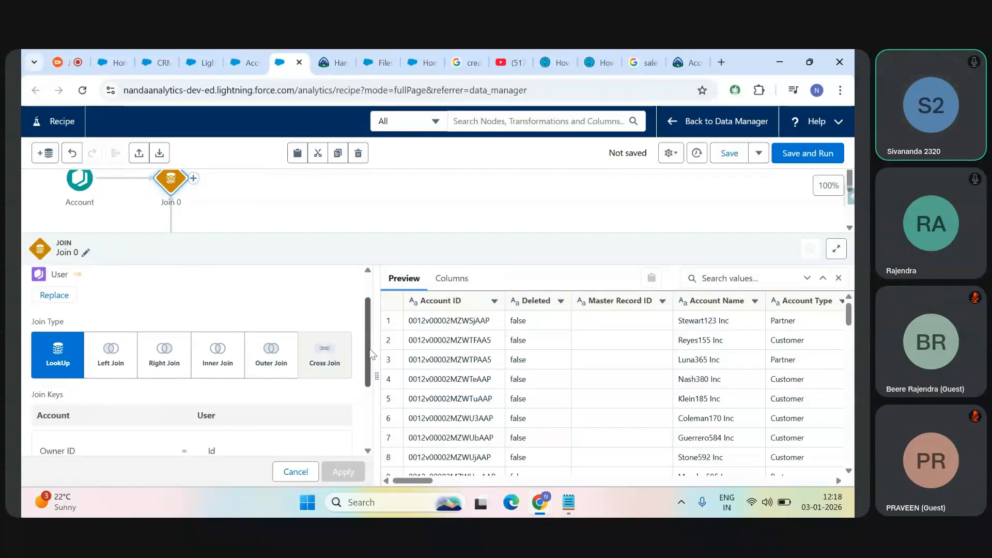
{"action": "left_click_drag", "start_coordinate": [369, 349], "coordinate": [371, 360]}
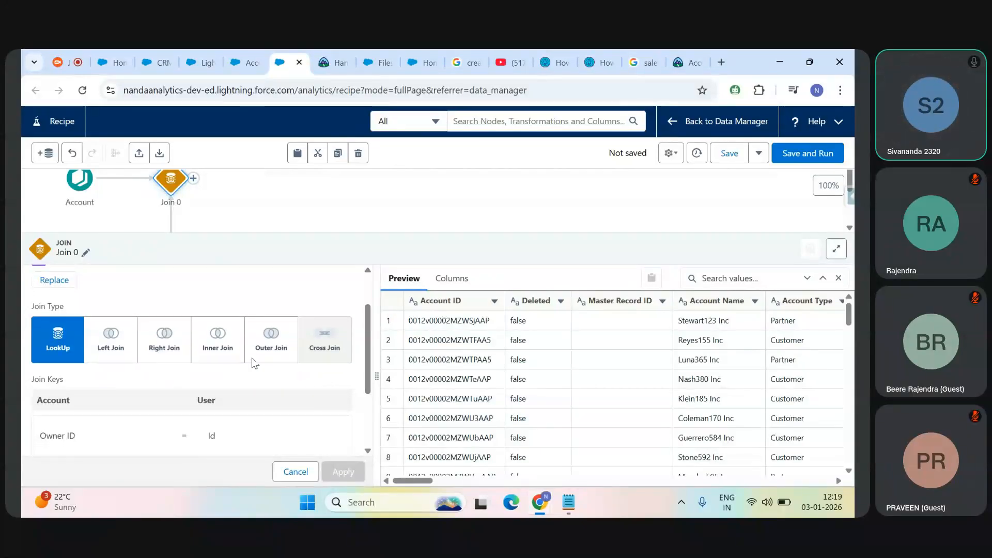
Step: Try Left Join as the join type for Account and User, and return it to LookUp
{"action": "scroll", "coordinate": [371, 368], "scroll_direction": "down", "scroll_amount": 2}
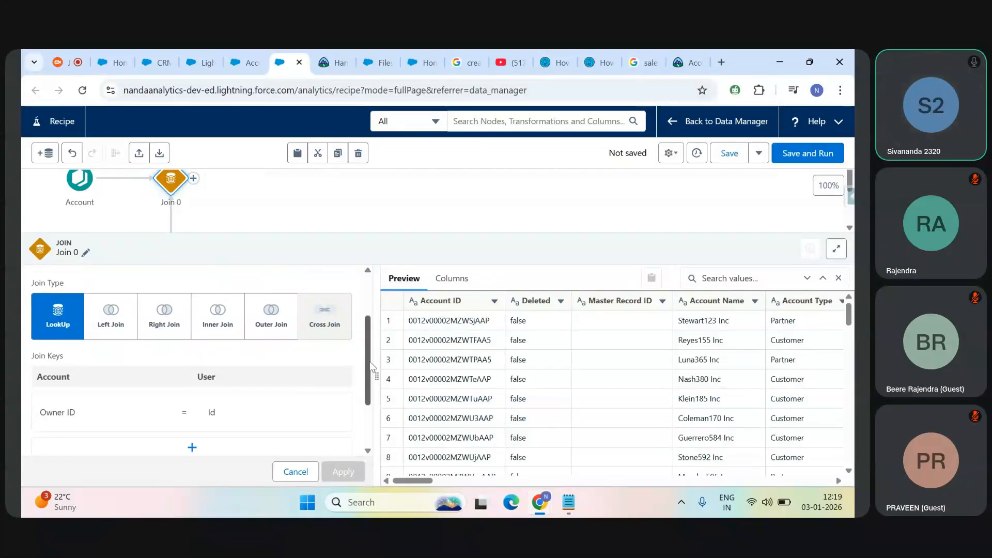
{"action": "scroll", "coordinate": [371, 368], "scroll_direction": "down", "scroll_amount": 3}
{"action": "scroll", "coordinate": [371, 368], "scroll_direction": "up", "scroll_amount": 8}
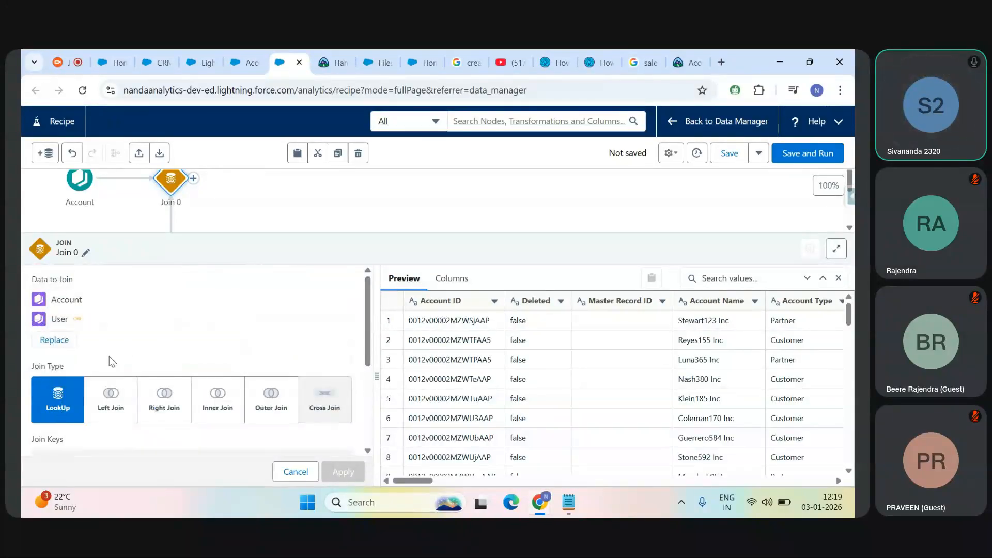
{"action": "left_click", "coordinate": [108, 402]}
{"action": "left_click", "coordinate": [57, 401]}
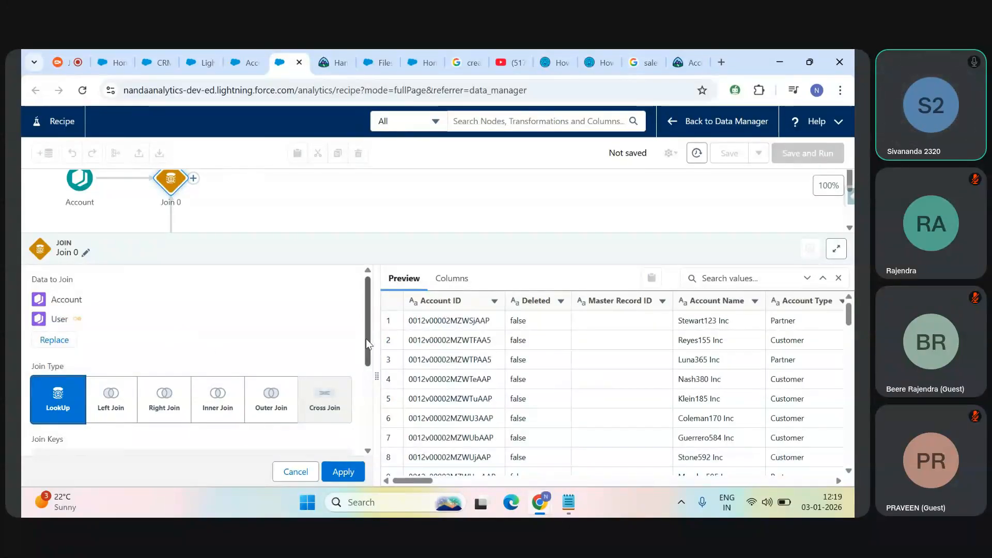
Step: Compare the join keys of Account and User with the OwnerId field name in the Account object's Setup fields
{"action": "mouse_move", "coordinate": [365, 339]}
{"action": "left_mouse_down"}
{"action": "mouse_move", "coordinate": [365, 419]}
{"action": "mouse_move", "coordinate": [367, 344]}
{"action": "left_mouse_up"}
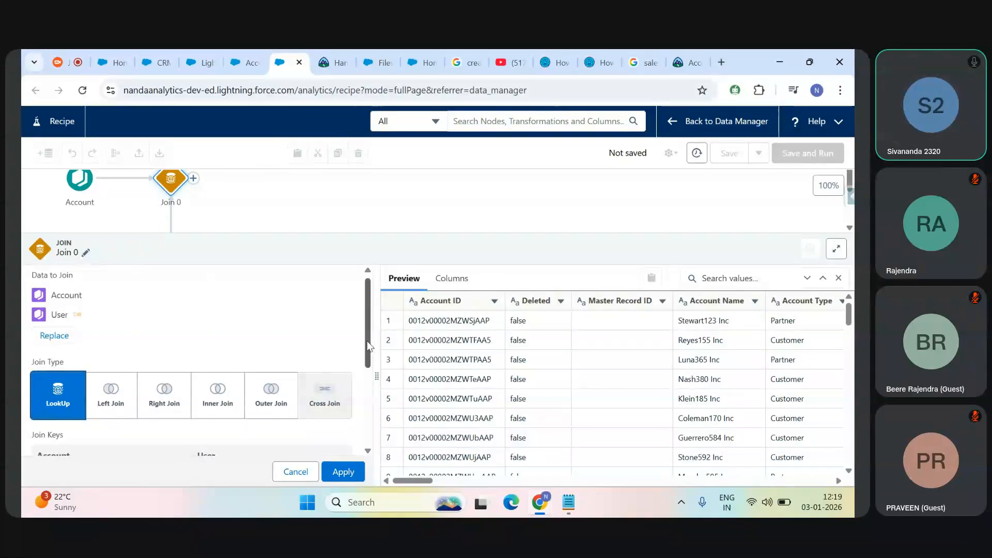
{"action": "left_click_drag", "start_coordinate": [369, 346], "coordinate": [368, 401]}
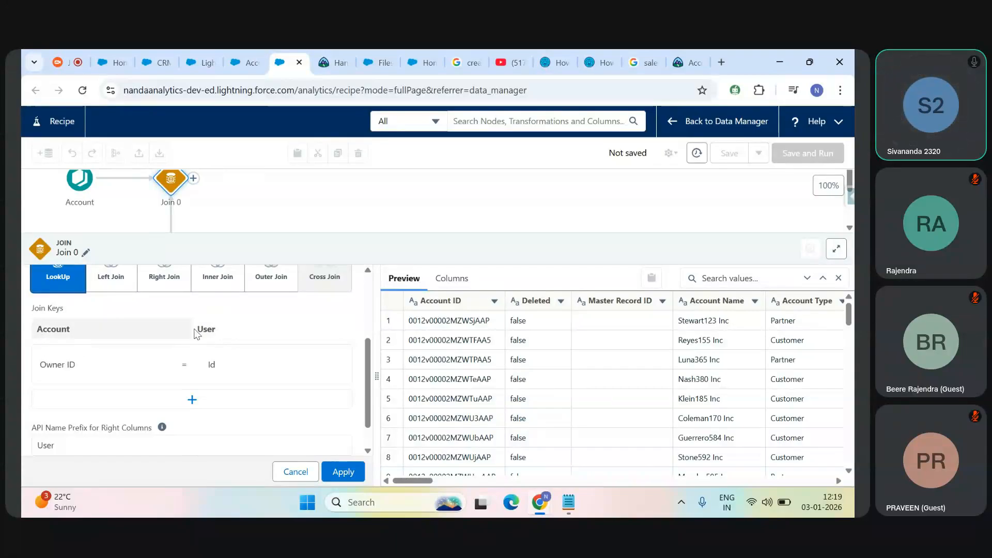
{"action": "double_click", "coordinate": [40, 328]}
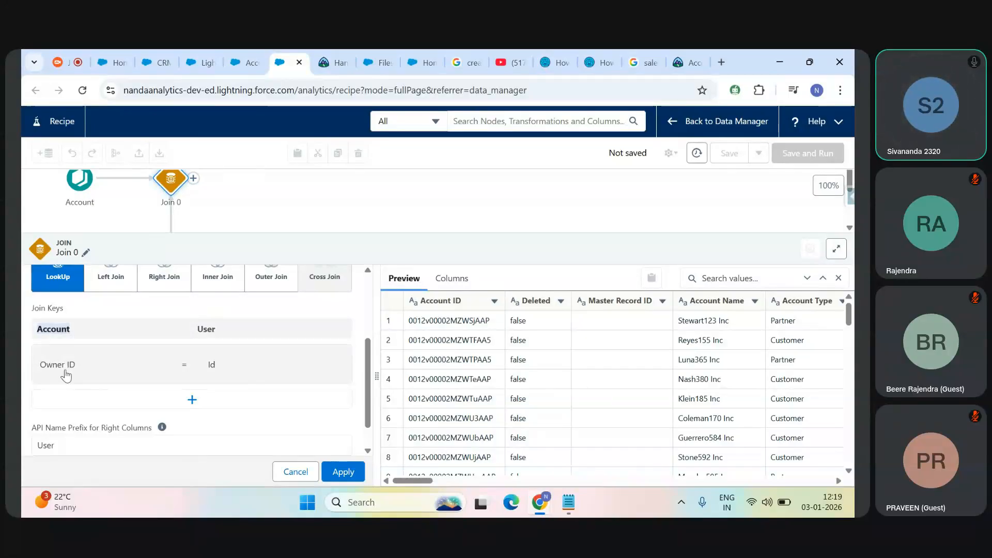
{"action": "left_click", "coordinate": [246, 54]}
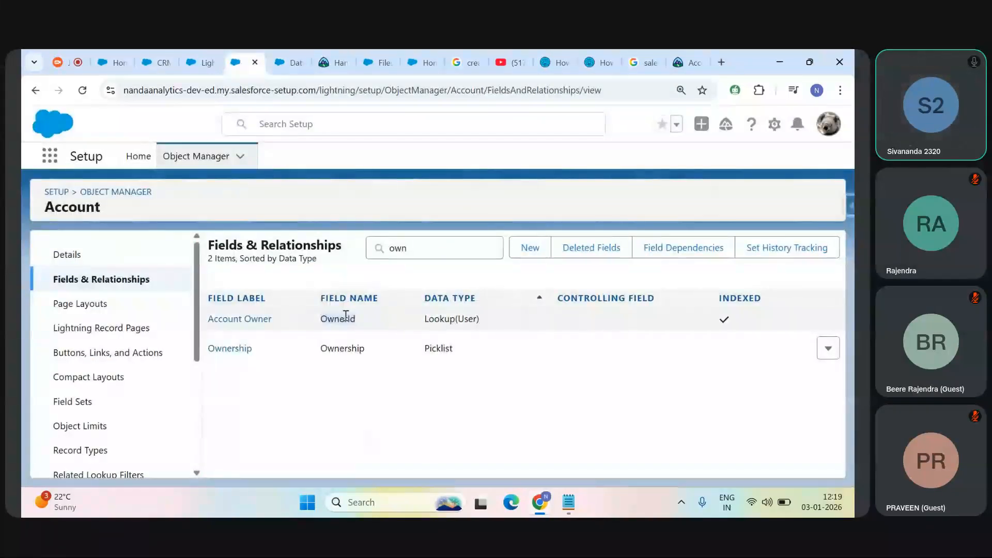
{"action": "double_click", "coordinate": [346, 317]}
{"action": "left_click", "coordinate": [293, 51]}
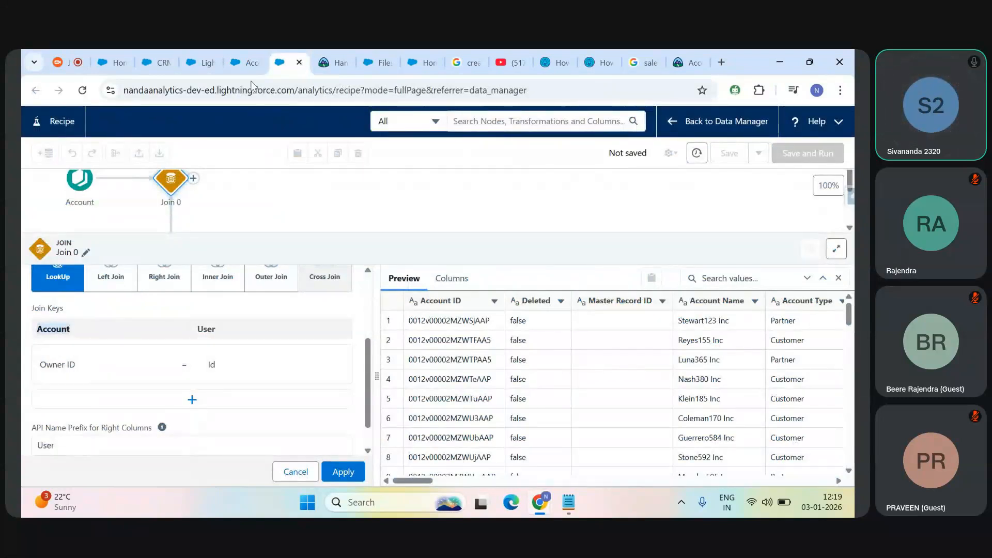
Step: Open Object Manager in a separate browser tab, filter the Account fields by "Id", and return to the recipe's join keys
{"action": "left_click", "coordinate": [247, 63]}
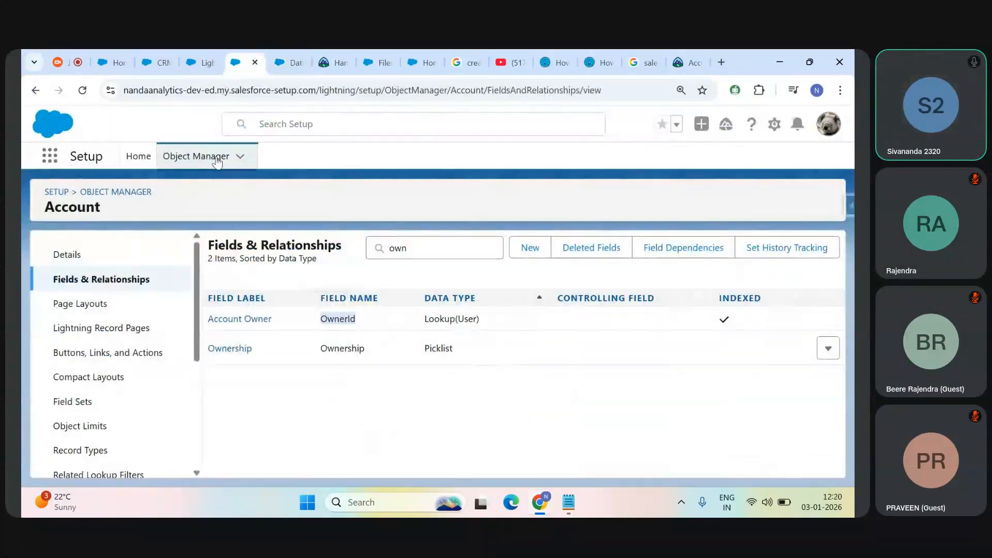
{"action": "middle_click", "coordinate": [224, 160]}
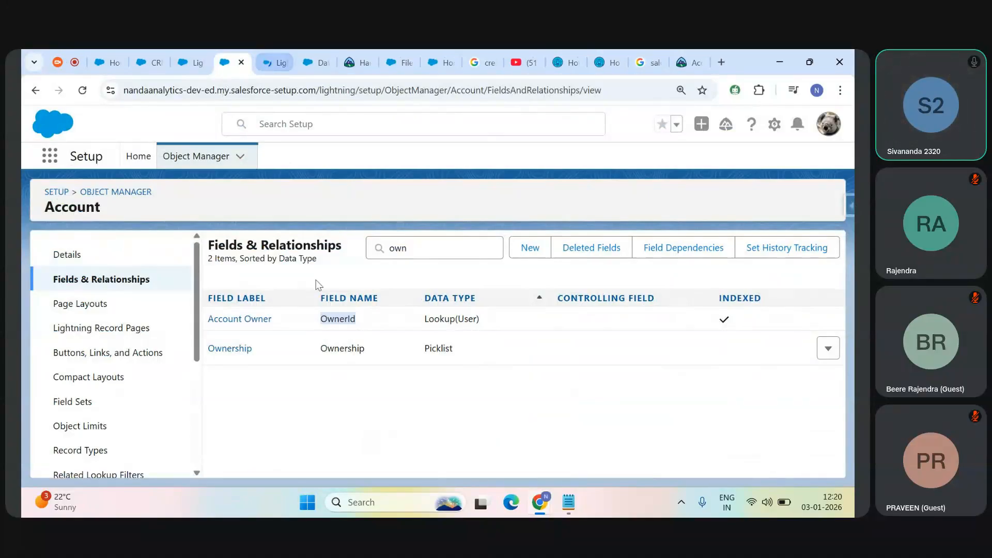
{"action": "double_click", "coordinate": [396, 249]}
{"action": "key", "text": "BackSpace"}
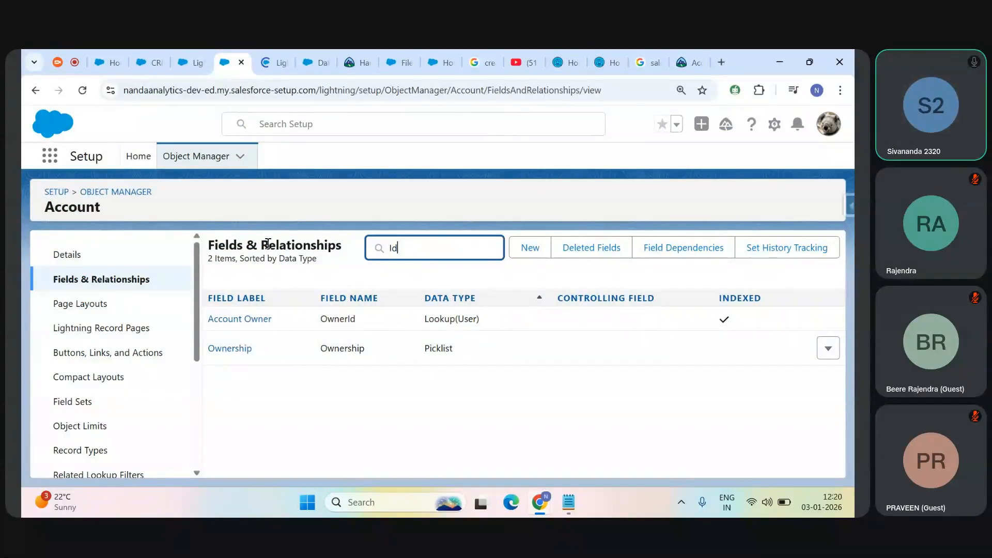
{"action": "type", "text": "Id"}
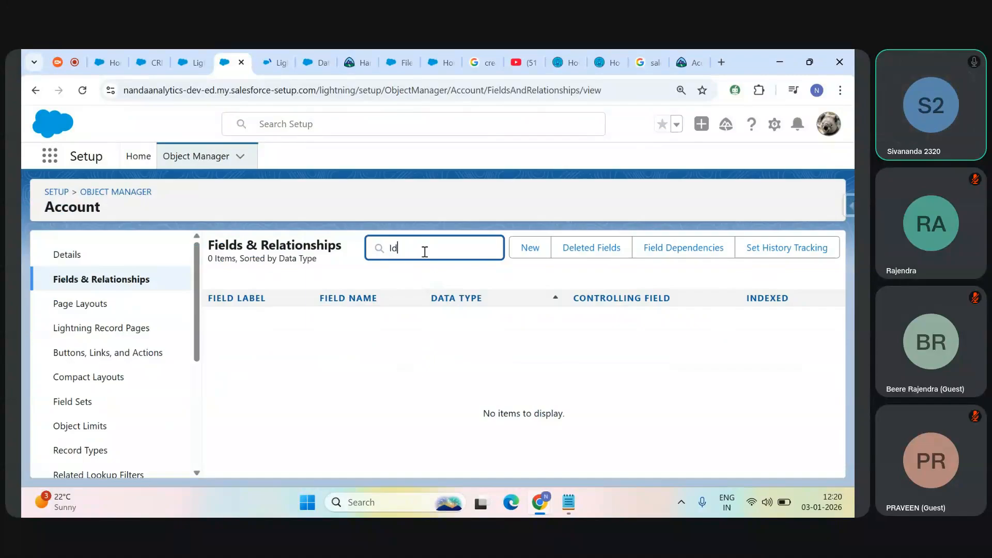
{"action": "left_click", "coordinate": [288, 50]}
{"action": "left_click", "coordinate": [302, 50]}
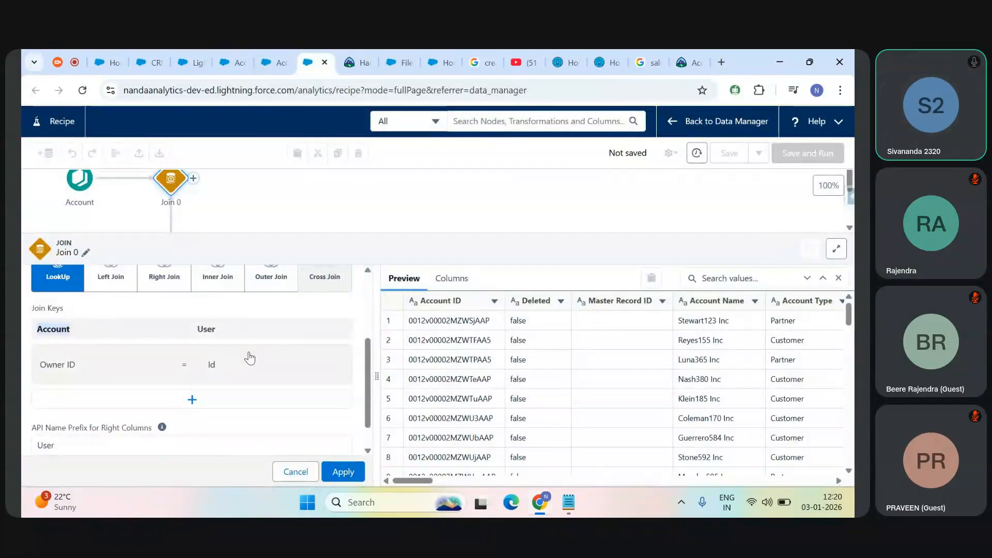
Step: Filter the Account fields in Setup by "owner" and compare the owner field with the recipe's join keys
{"action": "left_click", "coordinate": [248, 52]}
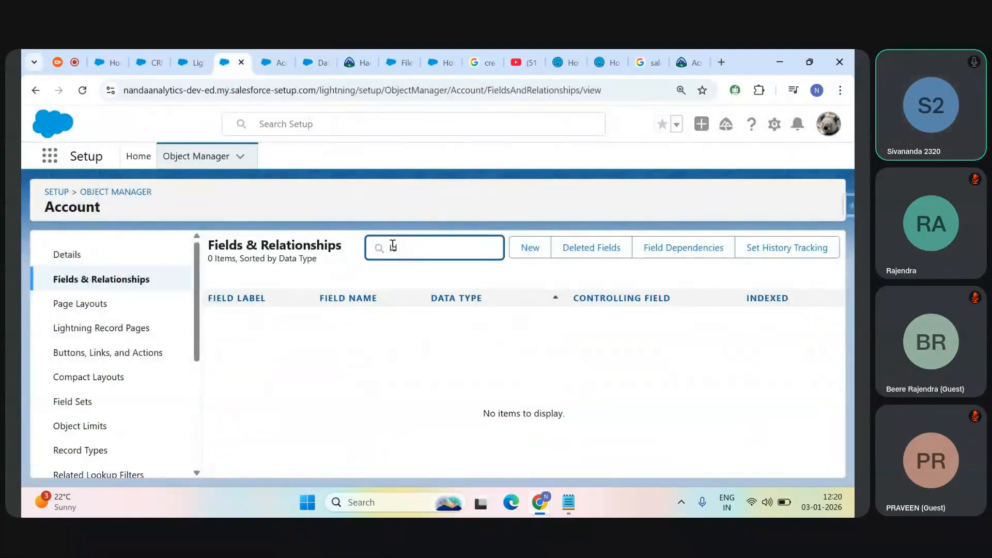
{"action": "type", "text": "owner"}
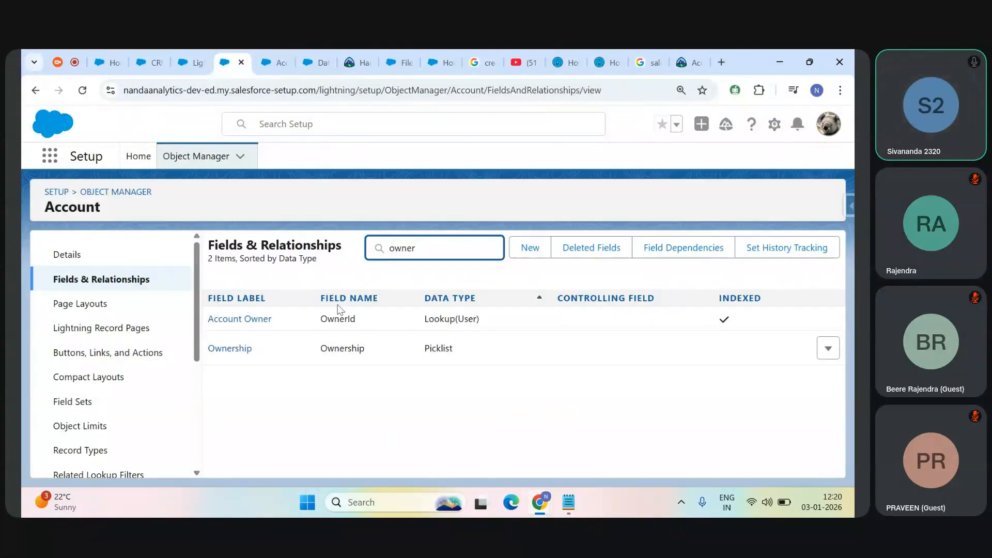
{"action": "left_click", "coordinate": [279, 53]}
{"action": "left_click", "coordinate": [303, 57]}
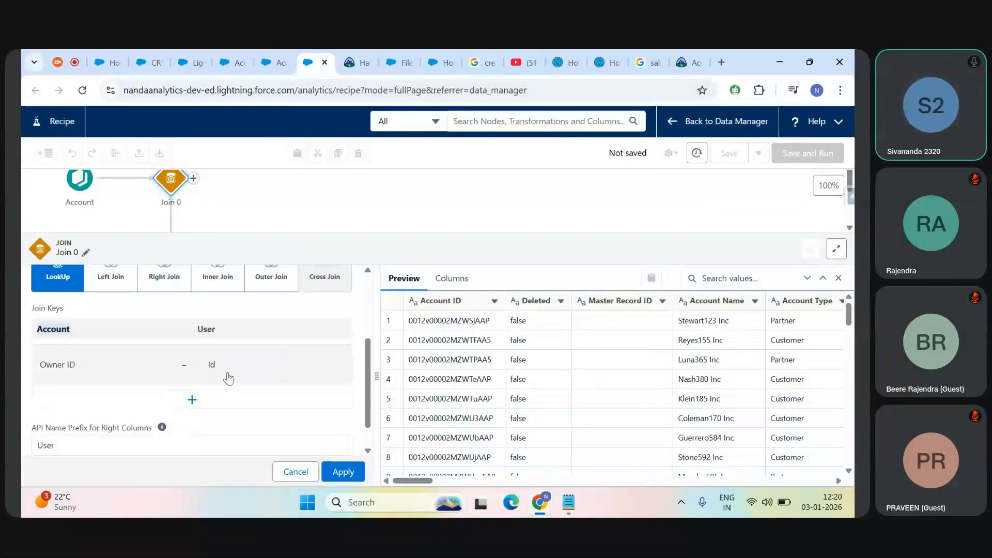
Step: Review the data to join, join type and join keys for Account and User in the Join 0 node
{"action": "left_click_drag", "start_coordinate": [364, 364], "coordinate": [364, 299]}
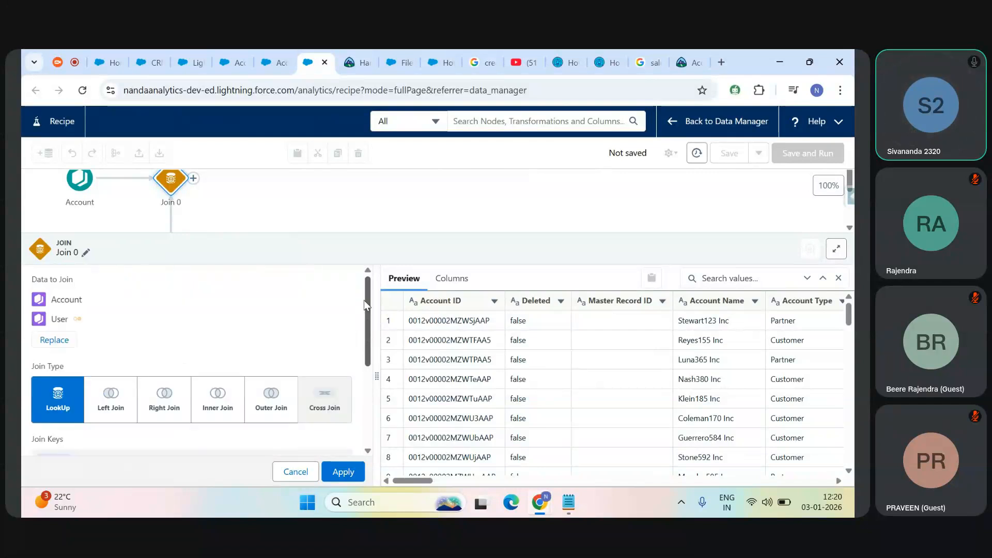
{"action": "double_click", "coordinate": [56, 299]}
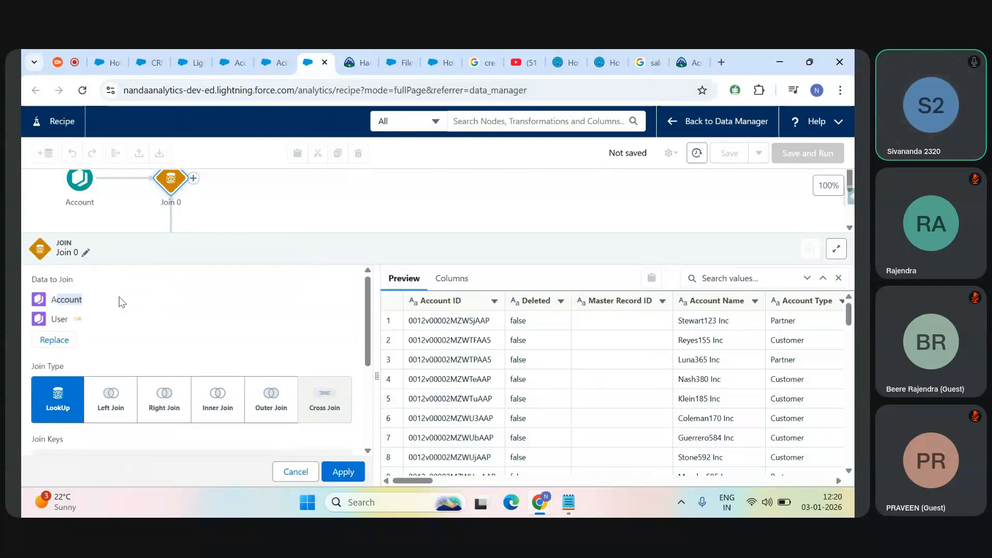
{"action": "double_click", "coordinate": [57, 319]}
{"action": "scroll", "coordinate": [364, 324], "scroll_direction": "down", "scroll_amount": 3}
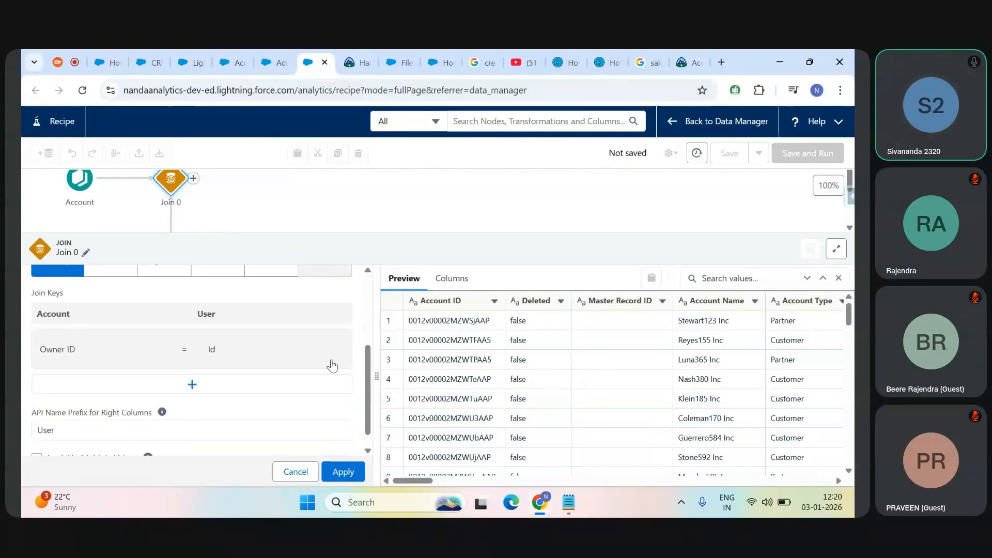
{"action": "left_click_drag", "start_coordinate": [361, 405], "coordinate": [363, 382]}
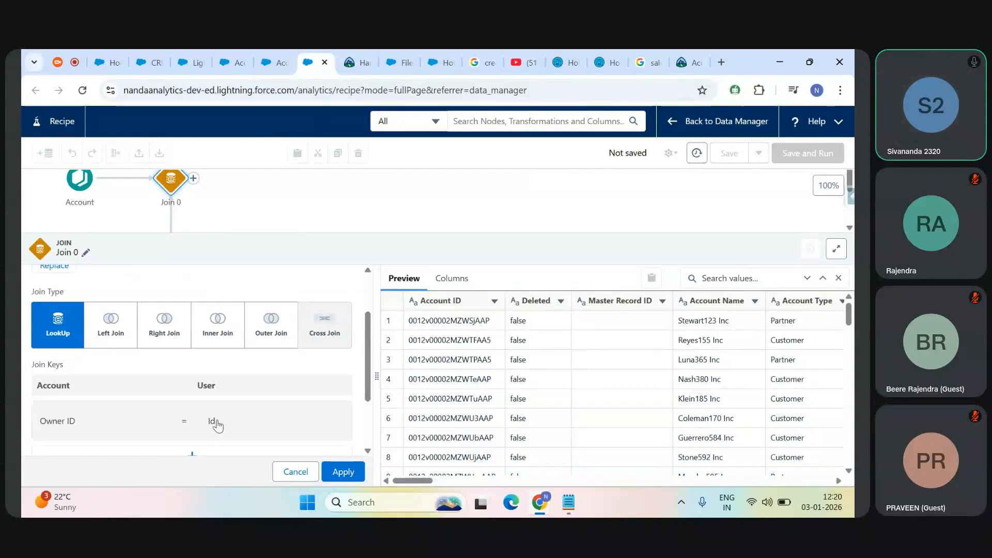
{"action": "left_click_drag", "start_coordinate": [370, 366], "coordinate": [366, 389]}
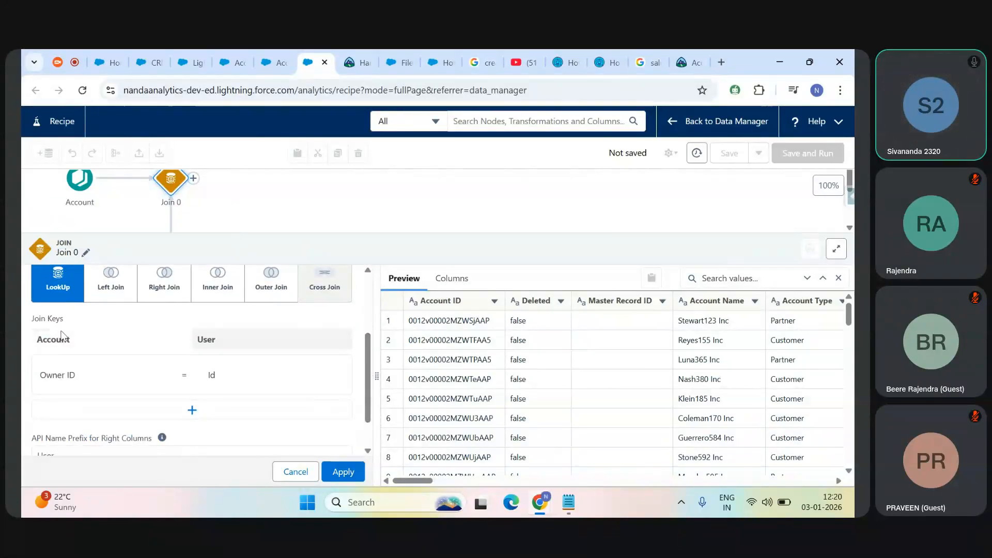
{"action": "left_click_drag", "start_coordinate": [33, 319], "coordinate": [88, 335]}
{"action": "left_click", "coordinate": [80, 326]}
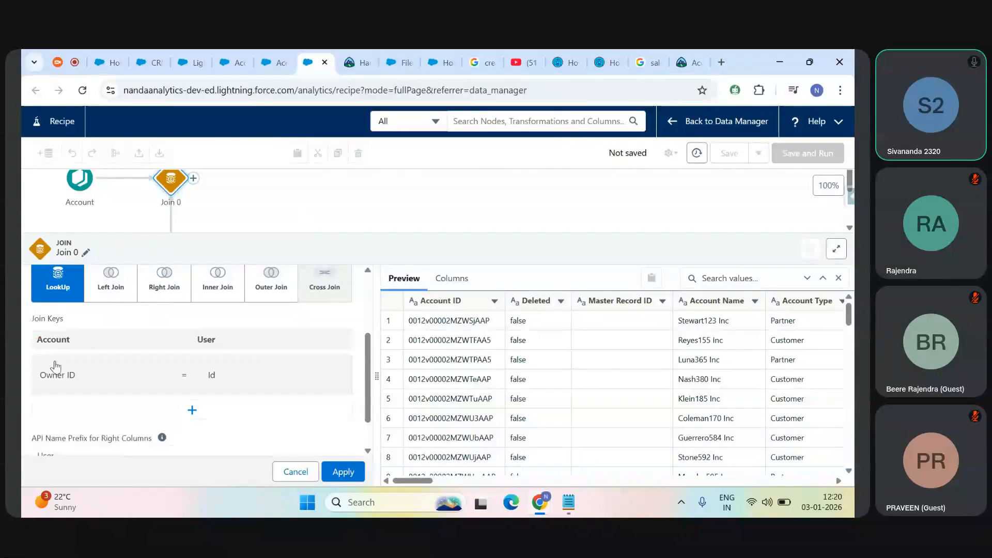
Step: Return to the Account fields in Setup and open the Developer Console from there
{"action": "left_click", "coordinate": [271, 51]}
{"action": "left_click", "coordinate": [235, 59]}
{"action": "left_click", "coordinate": [338, 322]}
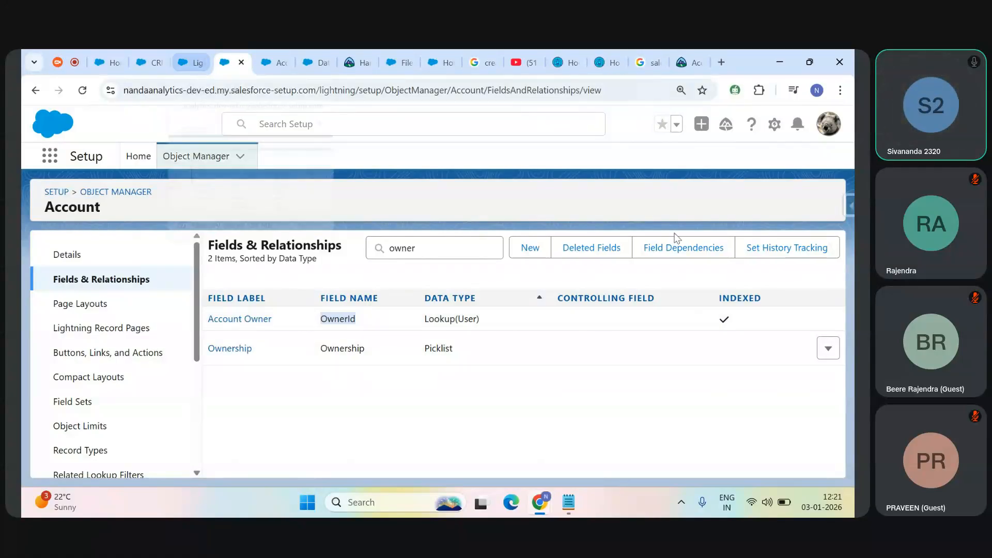
{"action": "left_click", "coordinate": [772, 125]}
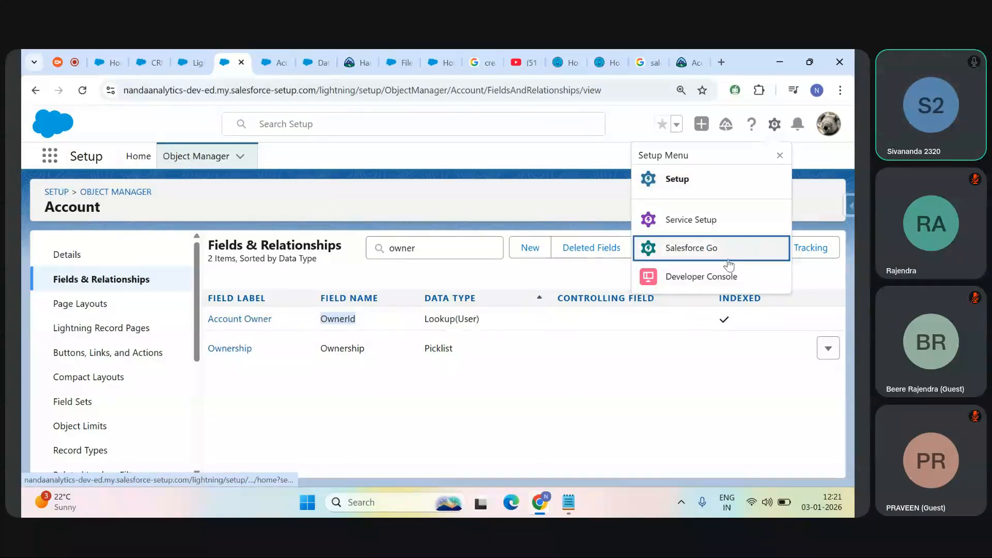
{"action": "left_click", "coordinate": [716, 279]}
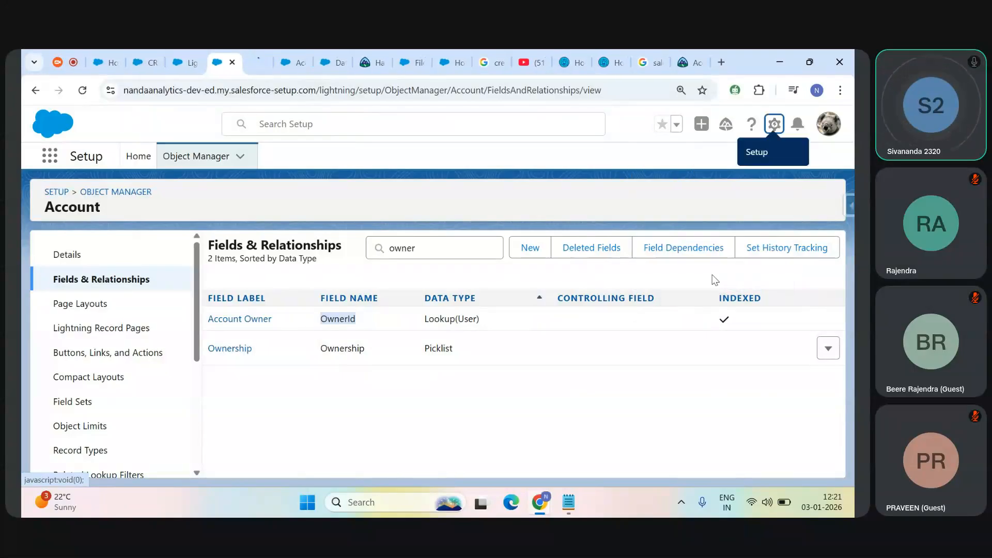
{"action": "left_click", "coordinate": [261, 50]}
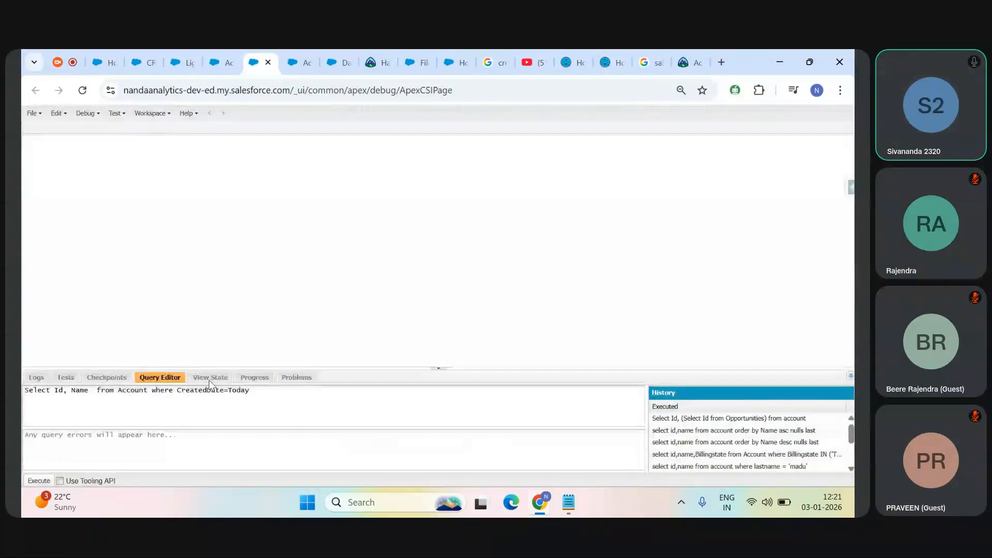
Step: Run the query "Select Id, Name, OwnerId from Account" in the Developer Console's Query Editor
{"action": "left_click", "coordinate": [262, 391]}
{"action": "key", "text": "ctrl+a"}
{"action": "type", "text": "S"}
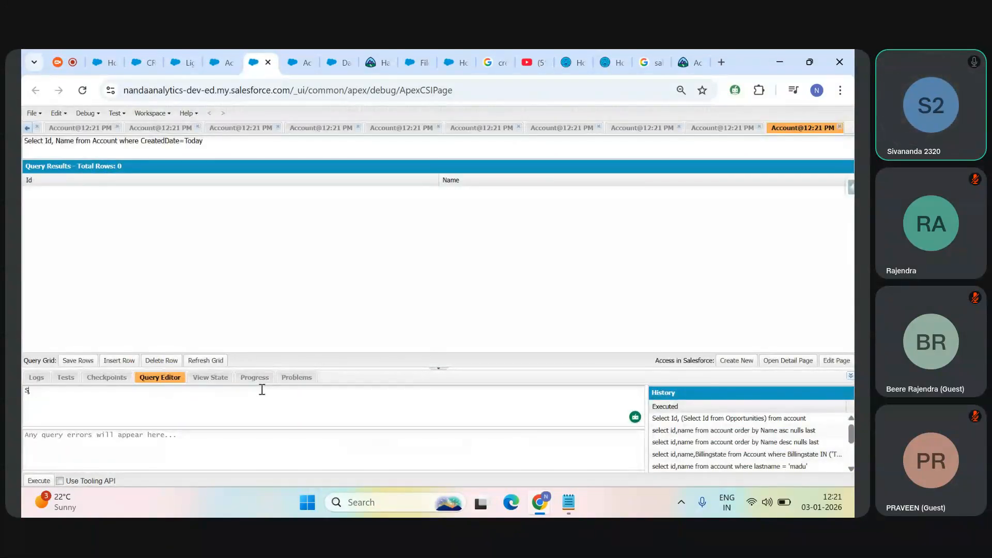
{"action": "type", "text": "elect Id, Name, OwnerId from Account"}
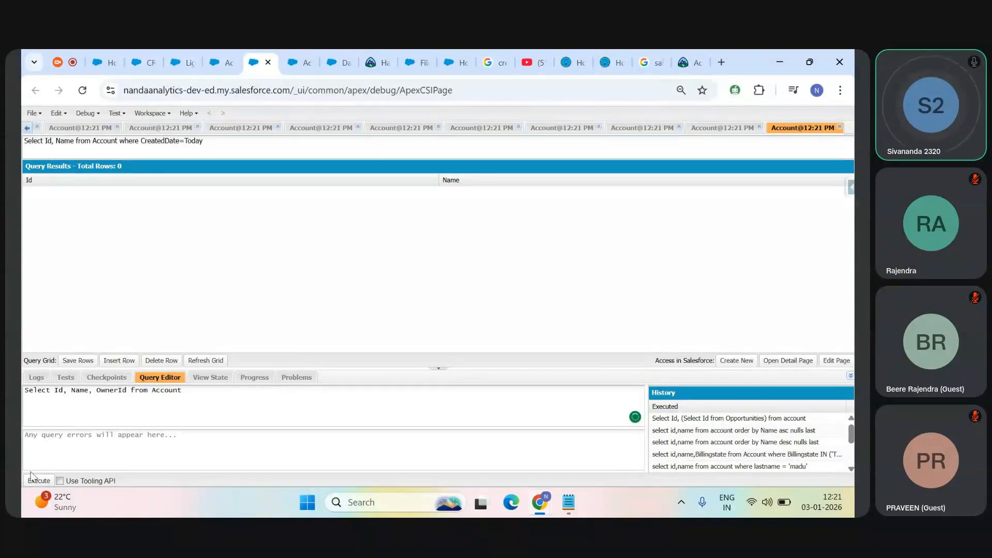
{"action": "left_click", "coordinate": [35, 480]}
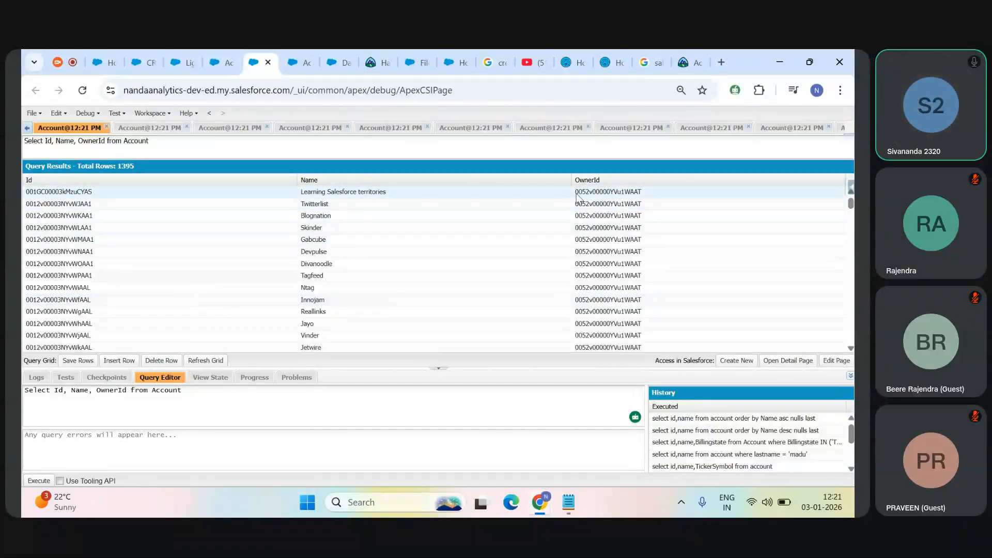
Step: Copy the OwnerId of the Learning Salesforce territories account and open that record through the URL of the recipes list tab
{"action": "double_click", "coordinate": [593, 196]}
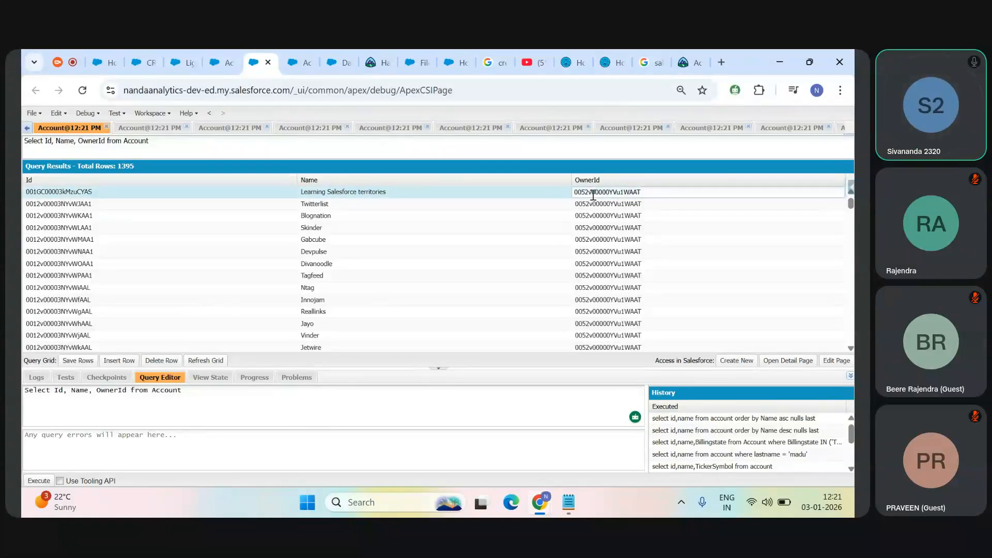
{"action": "left_click_drag", "start_coordinate": [655, 196], "coordinate": [567, 200]}
{"action": "key", "text": "ctrl+c"}
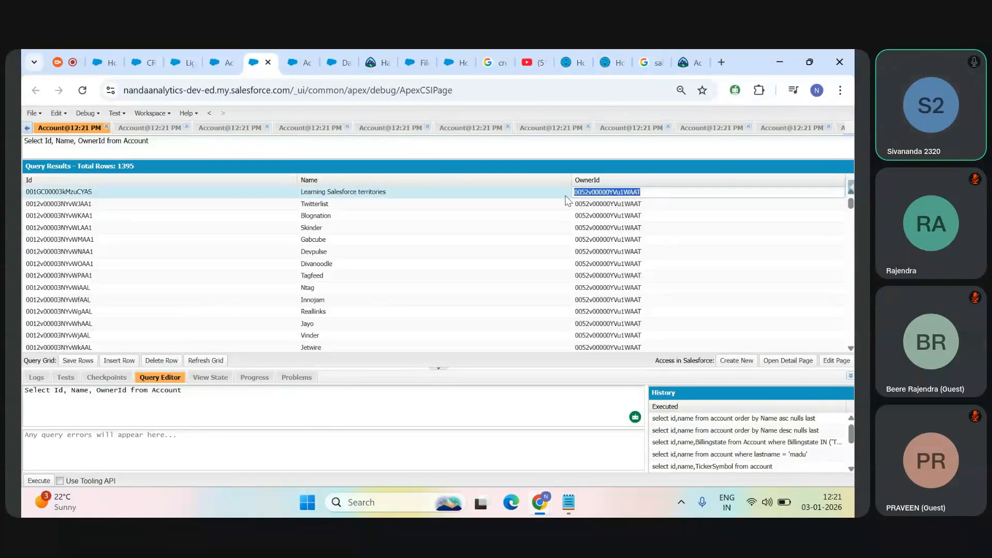
{"action": "left_click", "coordinate": [231, 50]}
{"action": "left_click", "coordinate": [176, 52]}
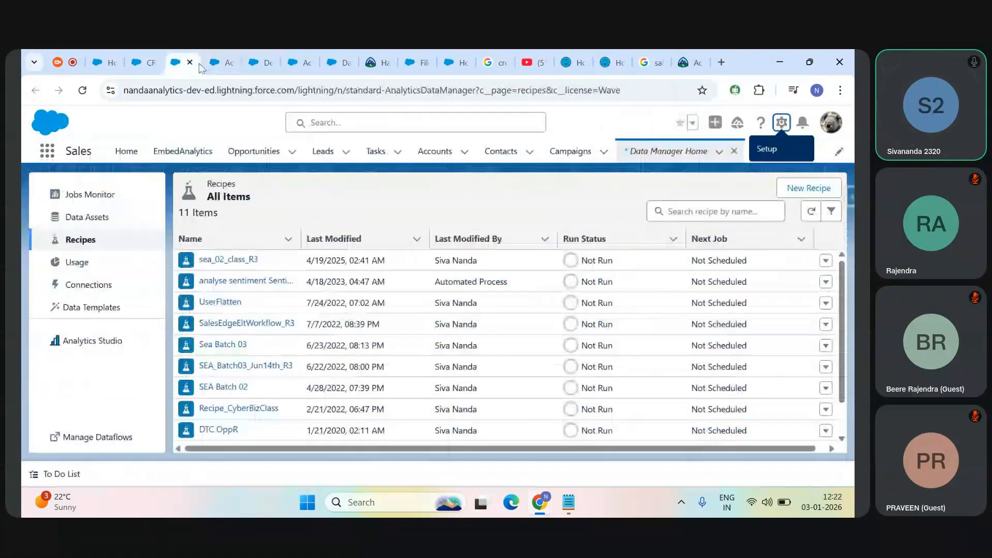
{"action": "double_click", "coordinate": [298, 94]}
{"action": "left_click_drag", "start_coordinate": [299, 94], "coordinate": [738, 177]}
{"action": "key", "text": "ctrl+v"}
{"action": "key", "text": "Return"}
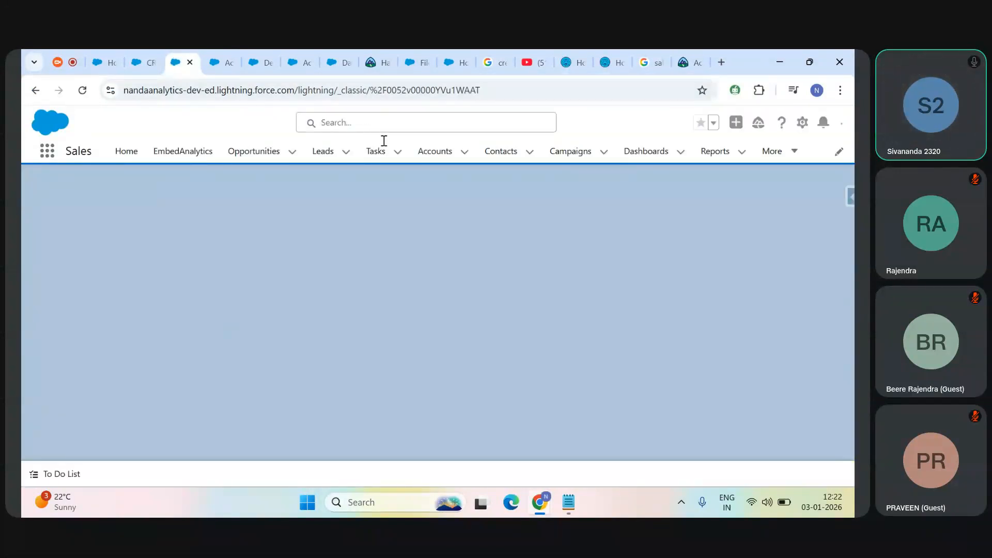
Step: Check the OwnerId field in Setup, then block notifications on the owner's user record and inspect the object and record ID in its URL
{"action": "left_click", "coordinate": [221, 48]}
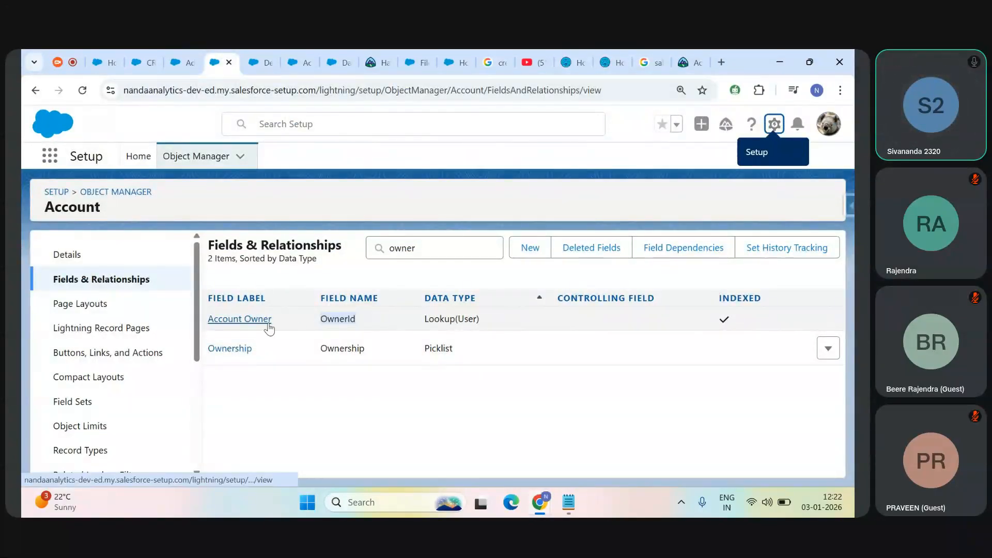
{"action": "double_click", "coordinate": [334, 317]}
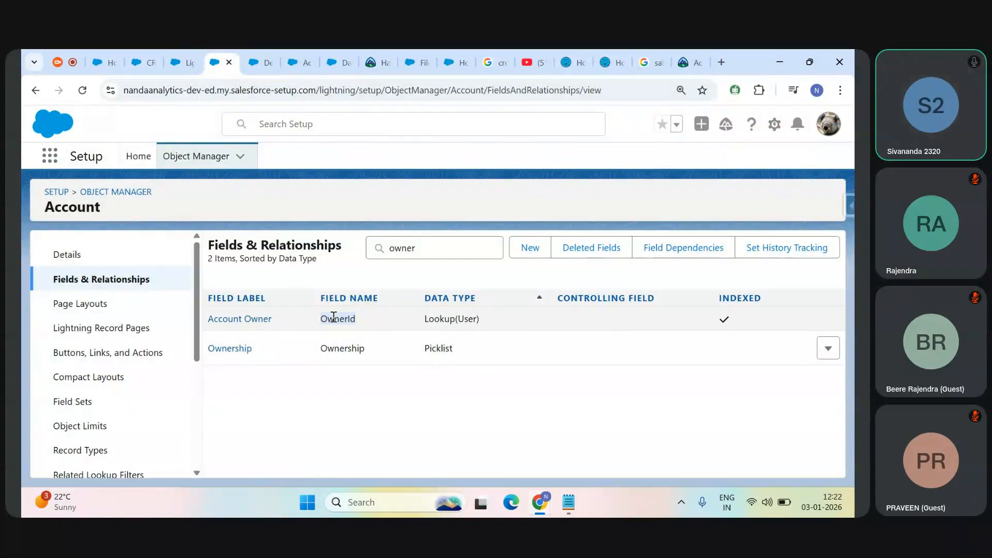
{"action": "left_click", "coordinate": [265, 61]}
{"action": "left_click", "coordinate": [185, 62]}
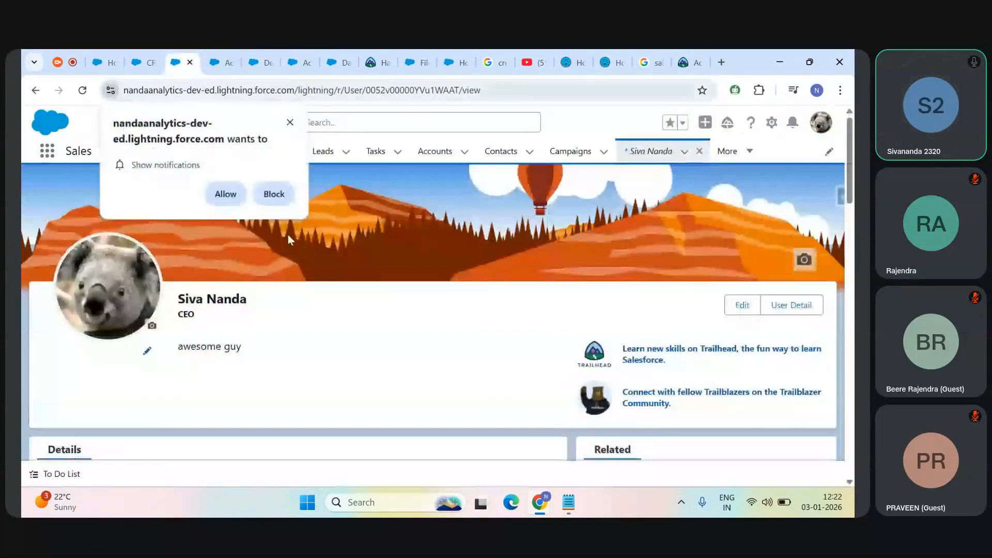
{"action": "left_click", "coordinate": [273, 202]}
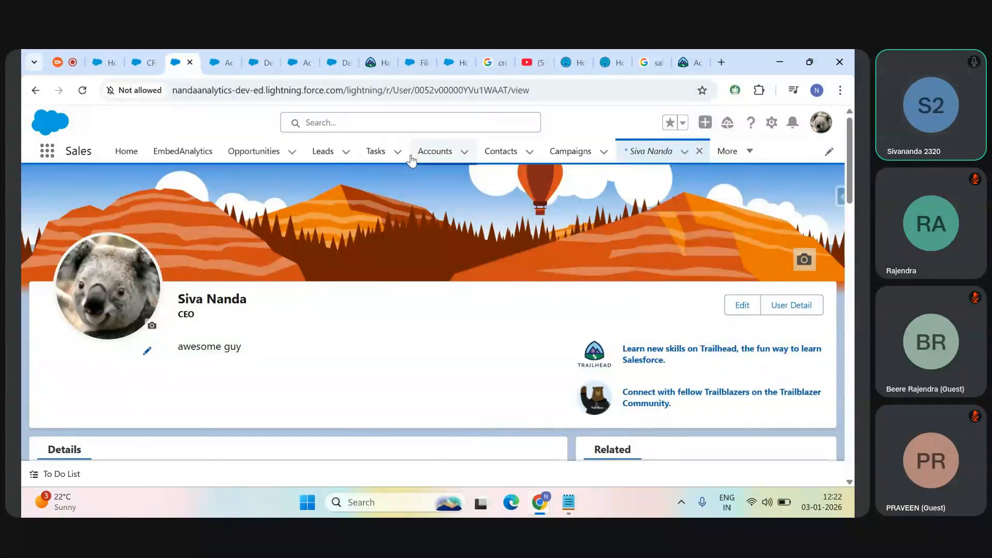
{"action": "left_click", "coordinate": [425, 92]}
{"action": "double_click", "coordinate": [399, 93]}
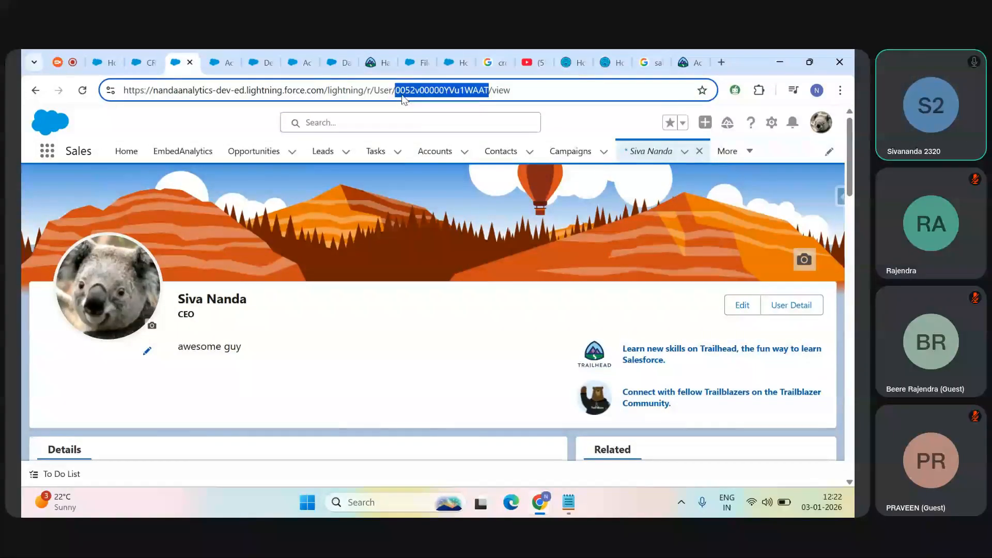
{"action": "double_click", "coordinate": [383, 92]}
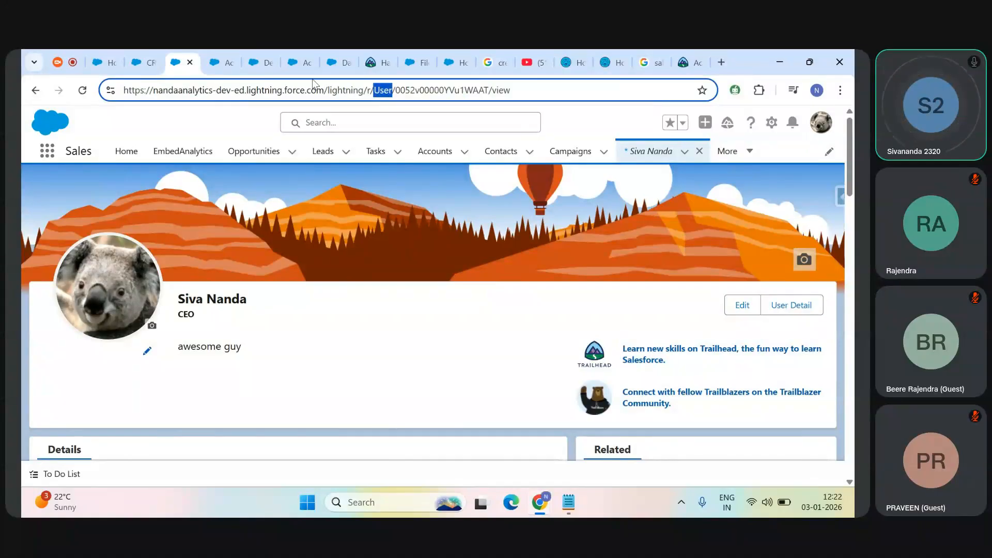
Step: Revisit the OwnerId field in Setup and copy the Id of the Learning Salesforce territories account from the query results
{"action": "left_click", "coordinate": [227, 55]}
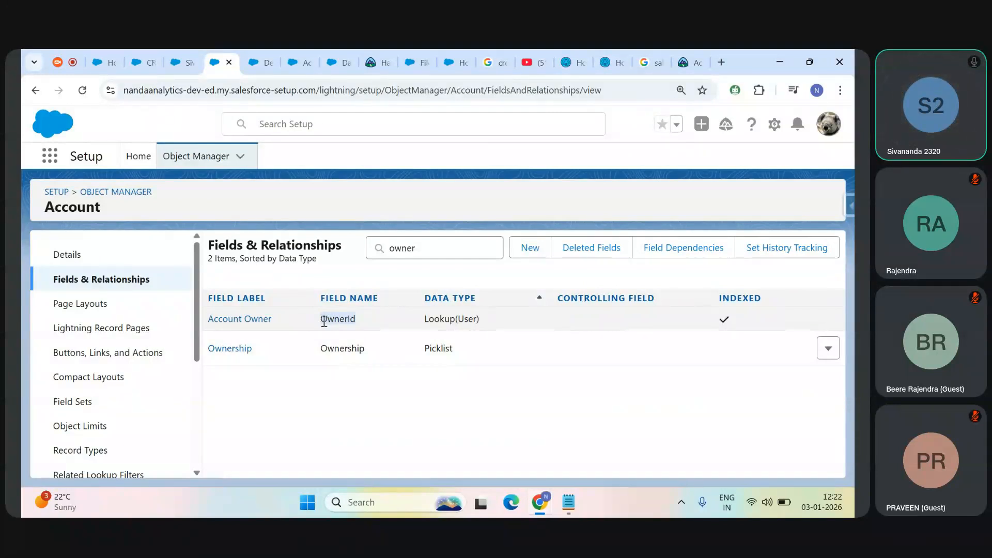
{"action": "left_click", "coordinate": [260, 62]}
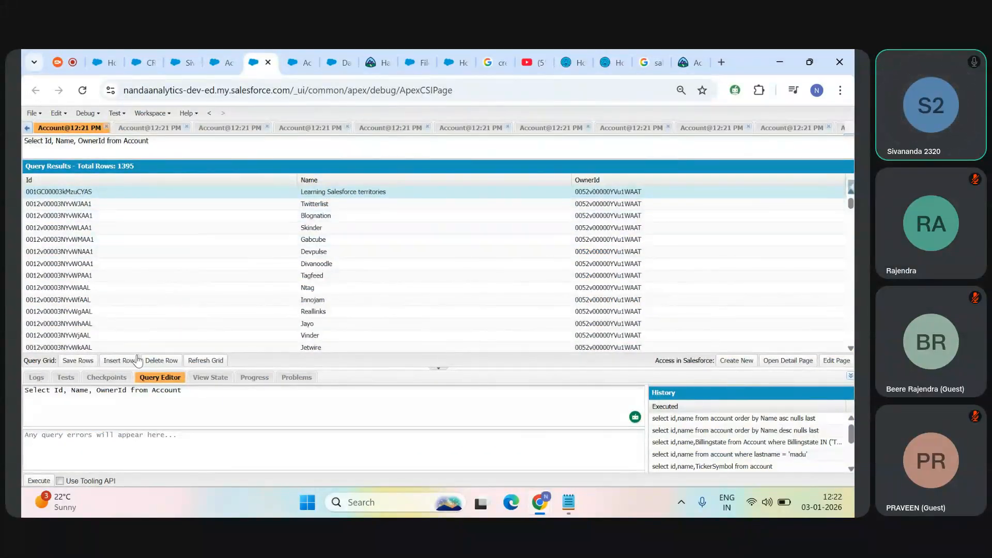
{"action": "right_click", "coordinate": [128, 193]}
{"action": "left_click", "coordinate": [94, 196]}
{"action": "double_click", "coordinate": [71, 192]}
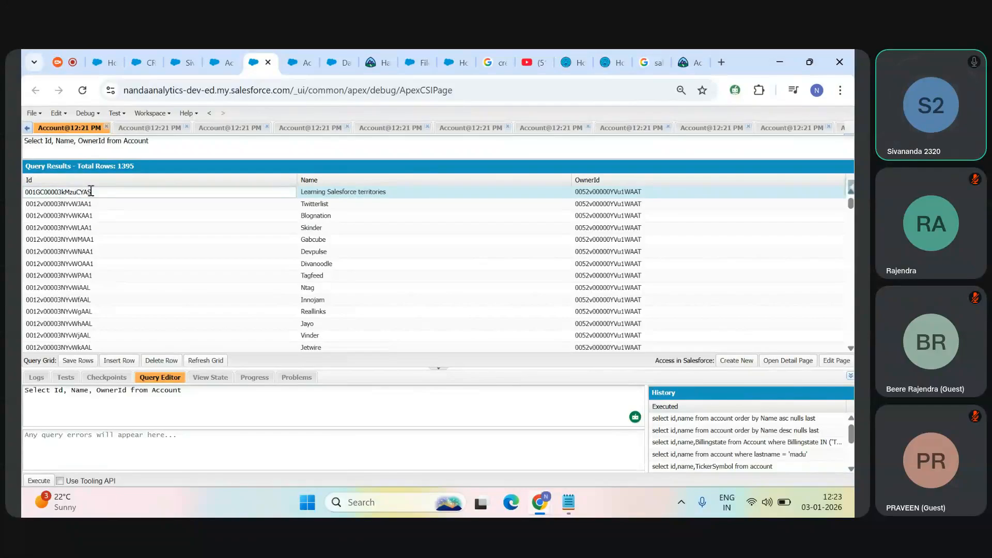
{"action": "left_click_drag", "start_coordinate": [91, 191], "coordinate": [23, 198]}
{"action": "key", "text": "ctrl+c"}
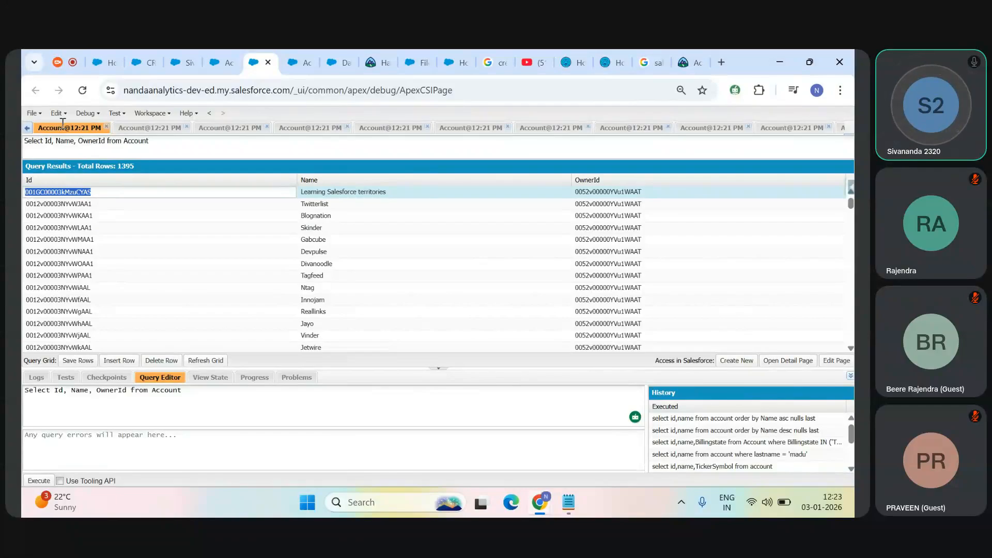
Step: Open the Learning Salesforce territories account by putting its copied Id in the user record tab's URL
{"action": "left_click", "coordinate": [223, 52]}
{"action": "left_click", "coordinate": [181, 62]}
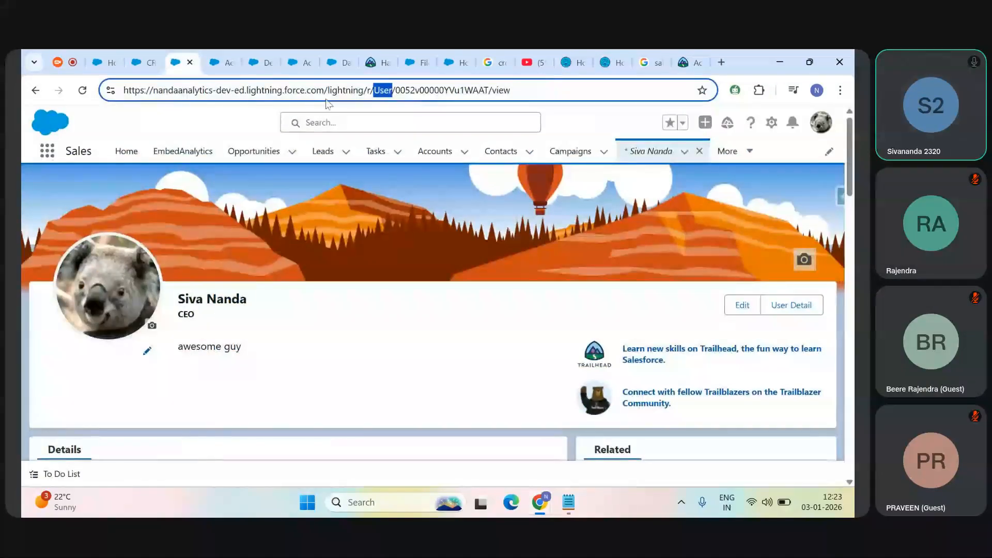
{"action": "left_click_drag", "start_coordinate": [327, 90], "coordinate": [465, 91]}
{"action": "left_click_drag", "start_coordinate": [523, 107], "coordinate": [542, 109]}
{"action": "key", "text": "ctrl+v"}
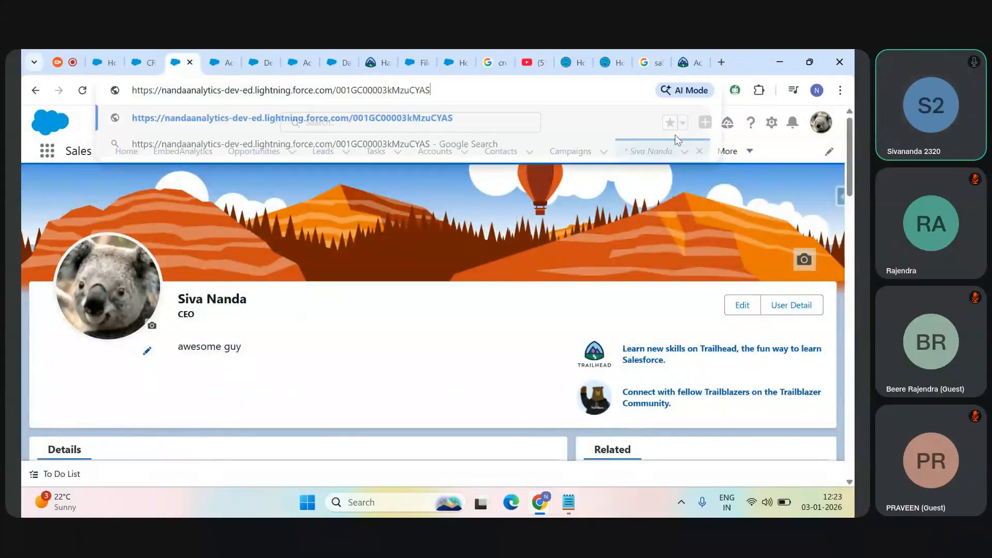
{"action": "key", "text": "Return"}
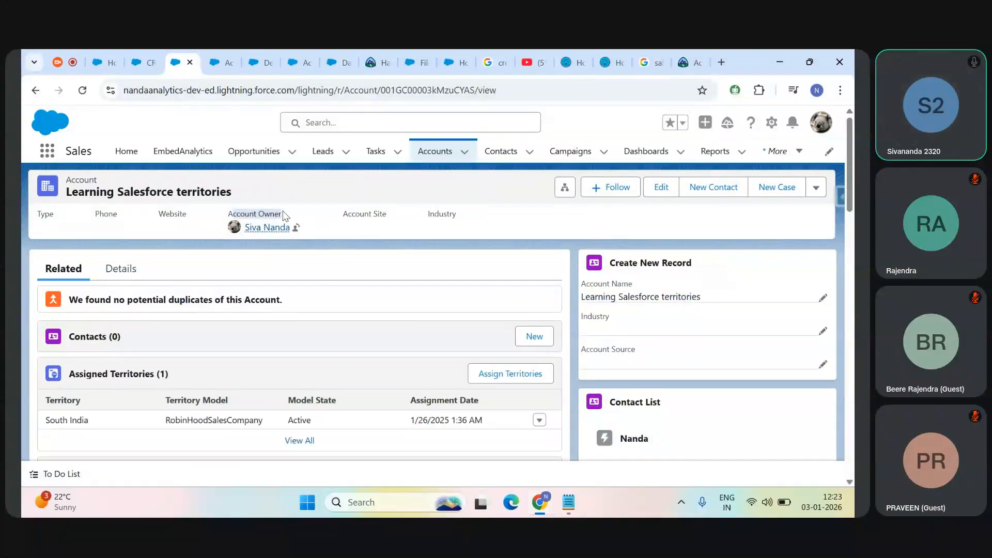
Step: Open the account owner's user record from the account and examine the record ID in its URL
{"action": "left_click", "coordinate": [262, 229]}
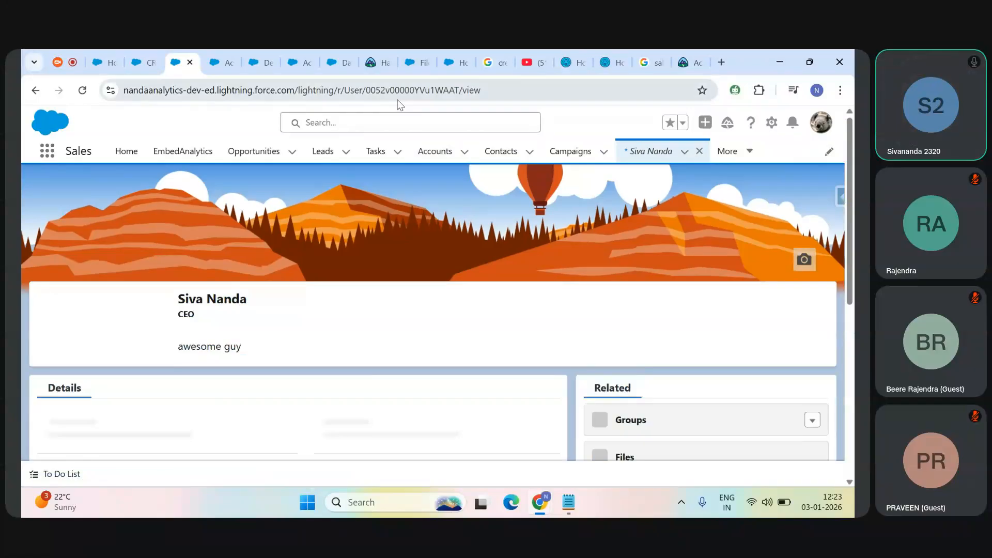
{"action": "double_click", "coordinate": [400, 91]}
{"action": "triple_click", "coordinate": [444, 91]}
{"action": "double_click", "coordinate": [443, 91]}
Step: Return to the recipe through the Setup and Developer Console tabs and review the Owner ID to Id join keys
{"action": "left_click", "coordinate": [225, 50]}
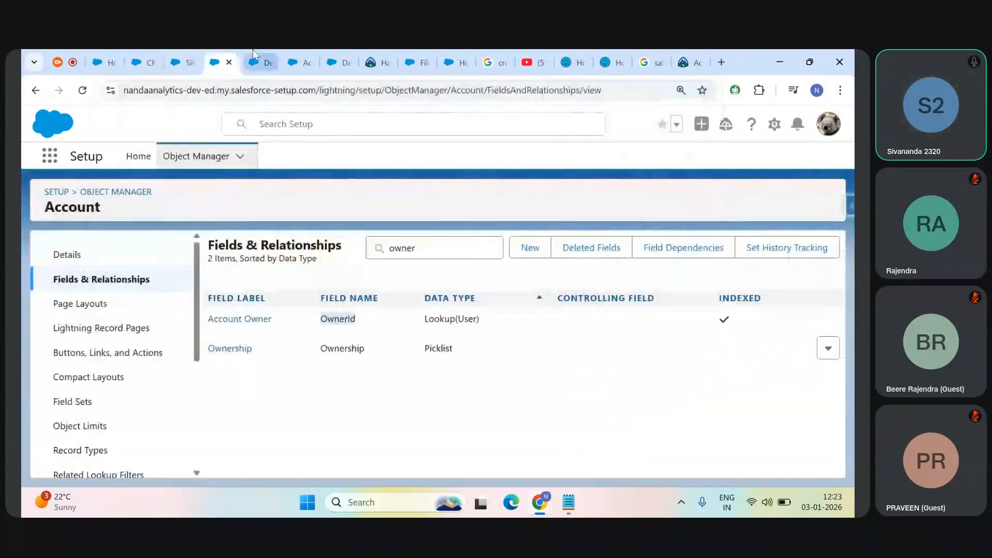
{"action": "left_click", "coordinate": [252, 50]}
{"action": "left_click", "coordinate": [297, 57]}
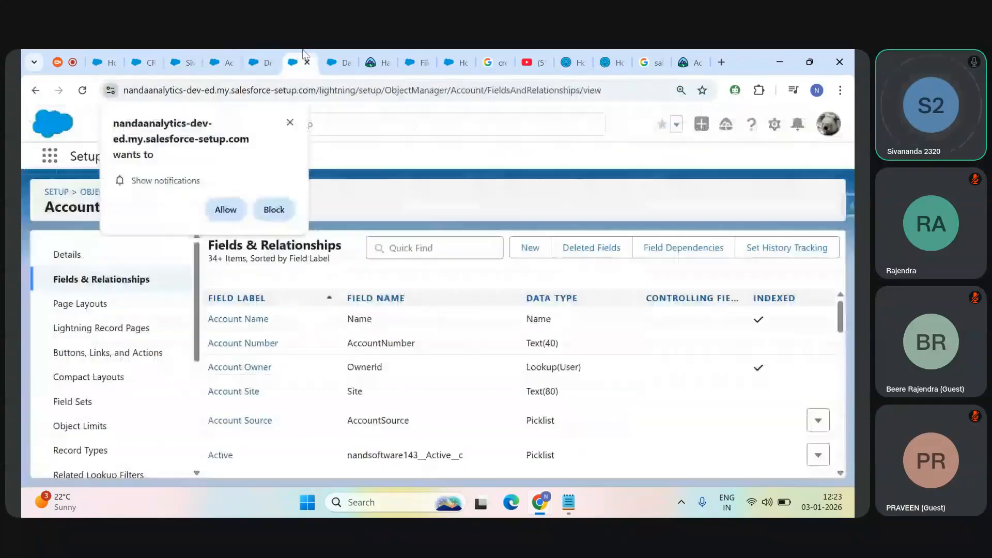
{"action": "left_click", "coordinate": [341, 62]}
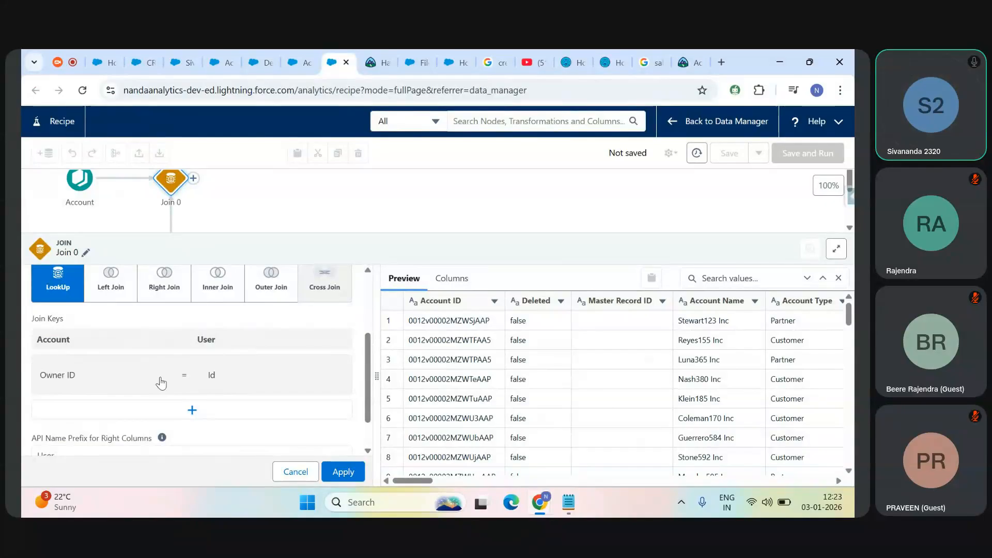
{"action": "scroll", "coordinate": [365, 371], "scroll_direction": "up", "scroll_amount": 1}
{"action": "scroll", "coordinate": [364, 370], "scroll_direction": "down", "scroll_amount": 1}
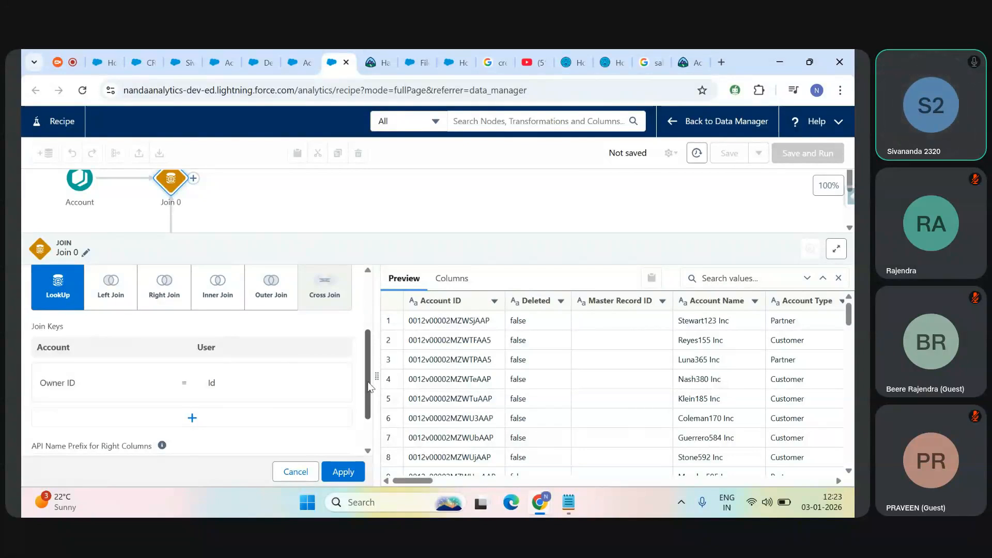
Step: Review the Join 0 settings, covering the LookUp join type, the Owner ID to Id join keys and the options below them
{"action": "scroll", "coordinate": [369, 386], "scroll_direction": "down", "scroll_amount": 1}
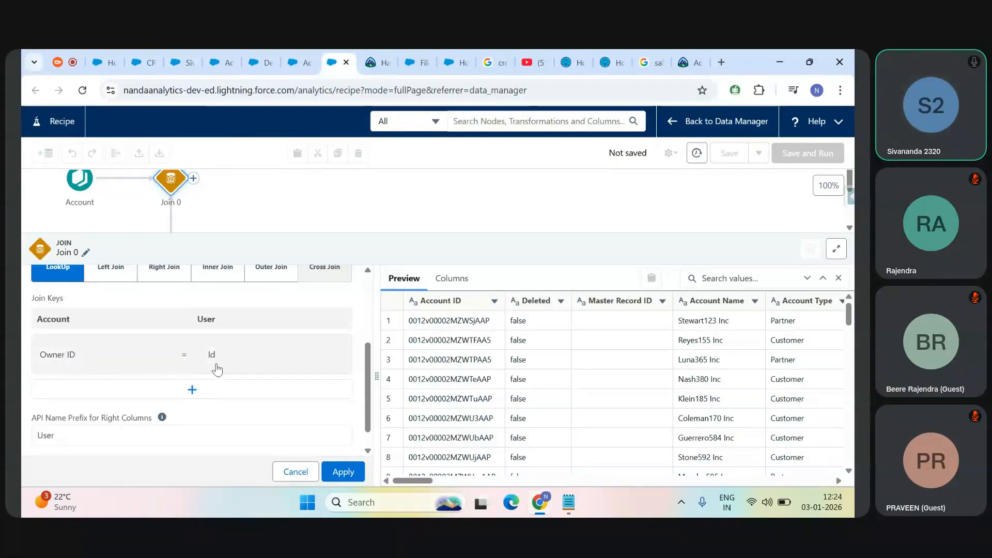
{"action": "scroll", "coordinate": [341, 396], "scroll_direction": "down", "scroll_amount": 1}
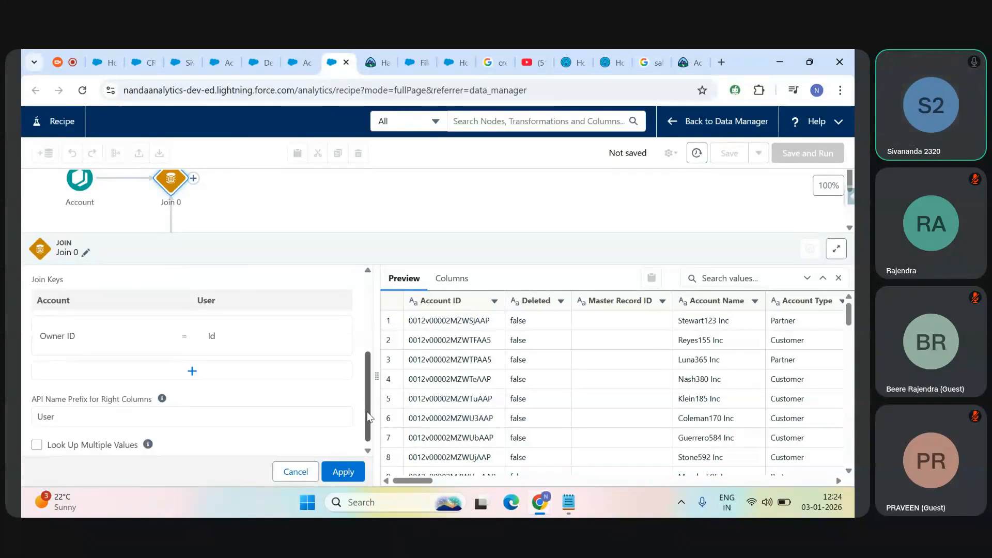
{"action": "scroll", "coordinate": [360, 369], "scroll_direction": "up", "scroll_amount": 4}
{"action": "scroll", "coordinate": [360, 370], "scroll_direction": "down", "scroll_amount": 1}
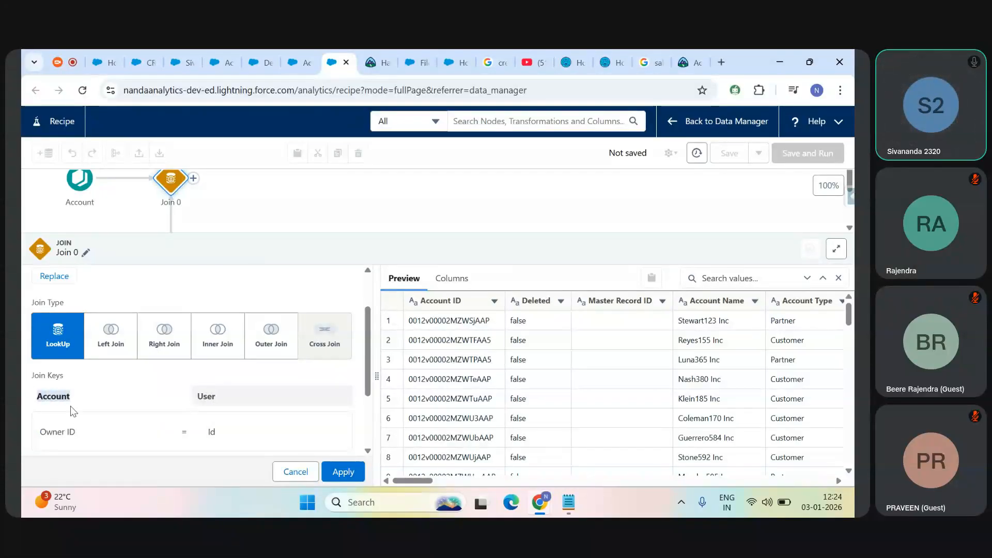
{"action": "mouse_move", "coordinate": [51, 437]}
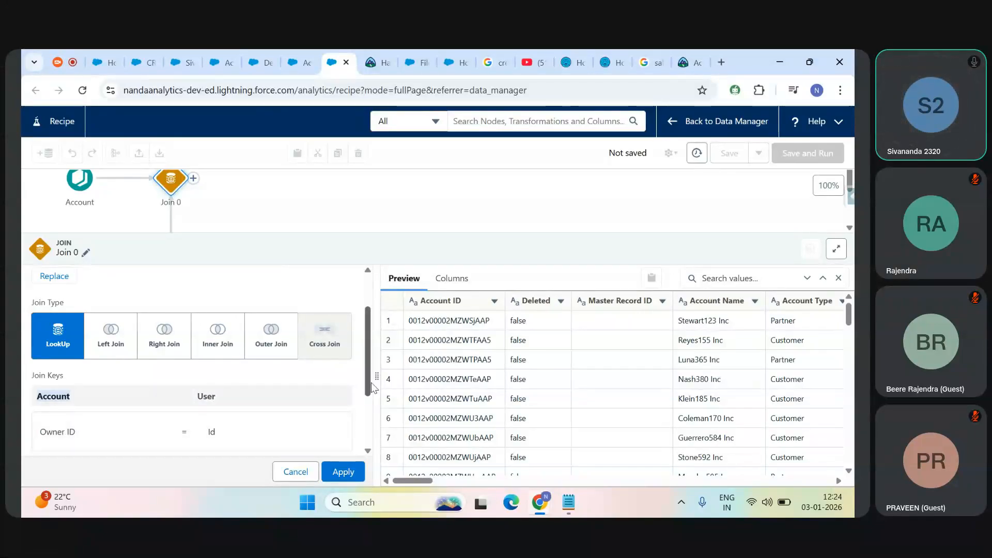
{"action": "scroll", "coordinate": [371, 385], "scroll_direction": "down", "scroll_amount": 2}
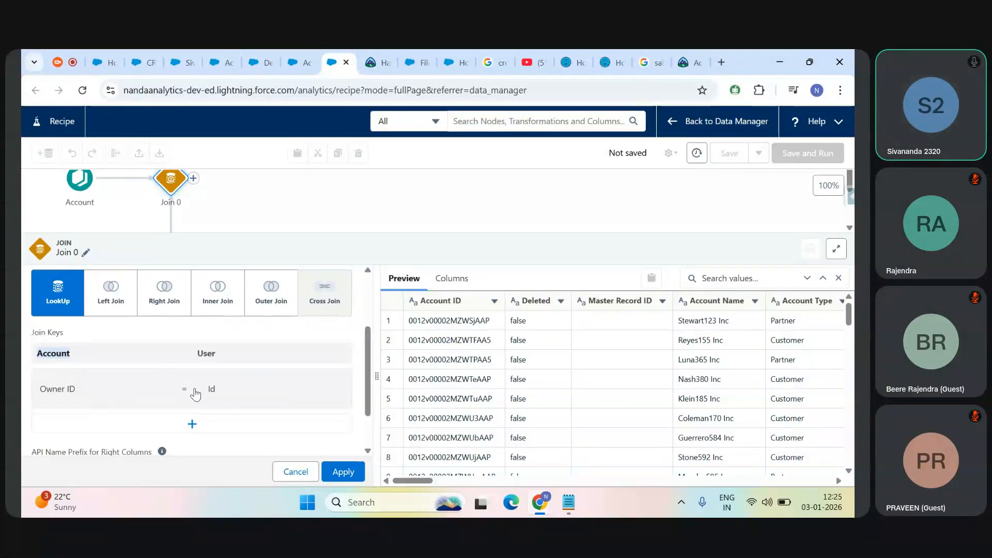
{"action": "mouse_move", "coordinate": [62, 298]}
{"action": "mouse_move", "coordinate": [50, 394]}
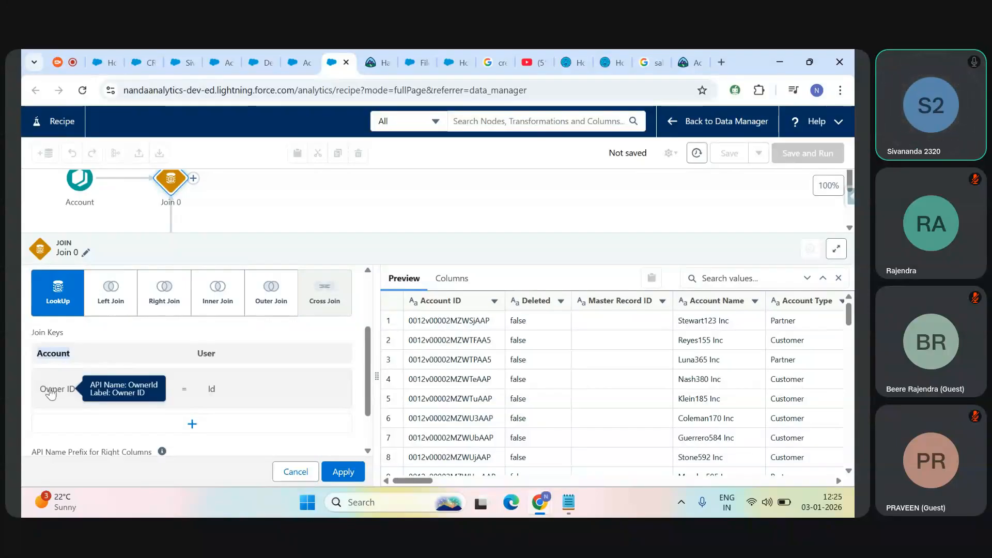
{"action": "double_click", "coordinate": [79, 367]}
{"action": "left_click", "coordinate": [64, 390]}
Step: Revisit the Account query results and the owner's user record to compare the OwnerId with the user ID, and return to the recipe
{"action": "left_click", "coordinate": [262, 50]}
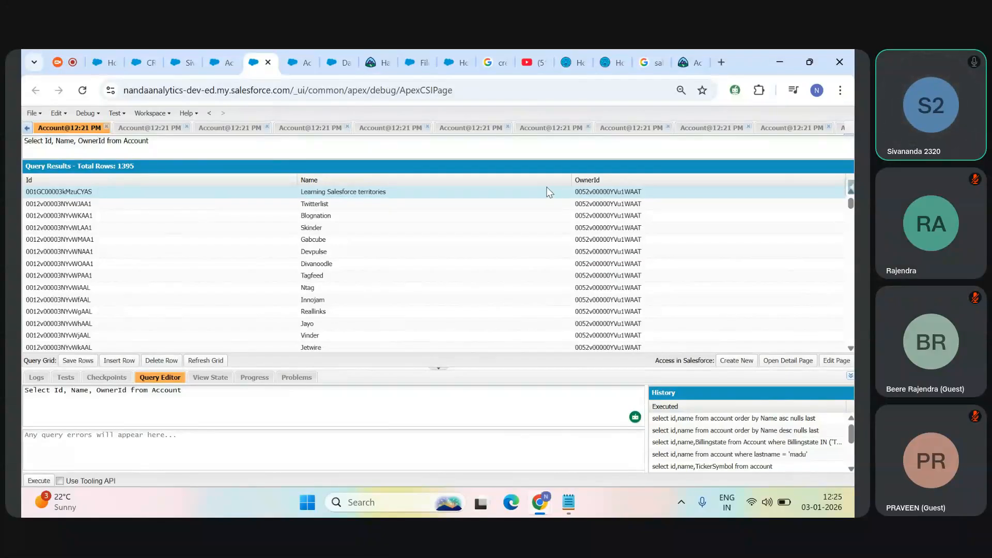
{"action": "left_click", "coordinate": [284, 61]}
{"action": "left_click", "coordinate": [188, 62]}
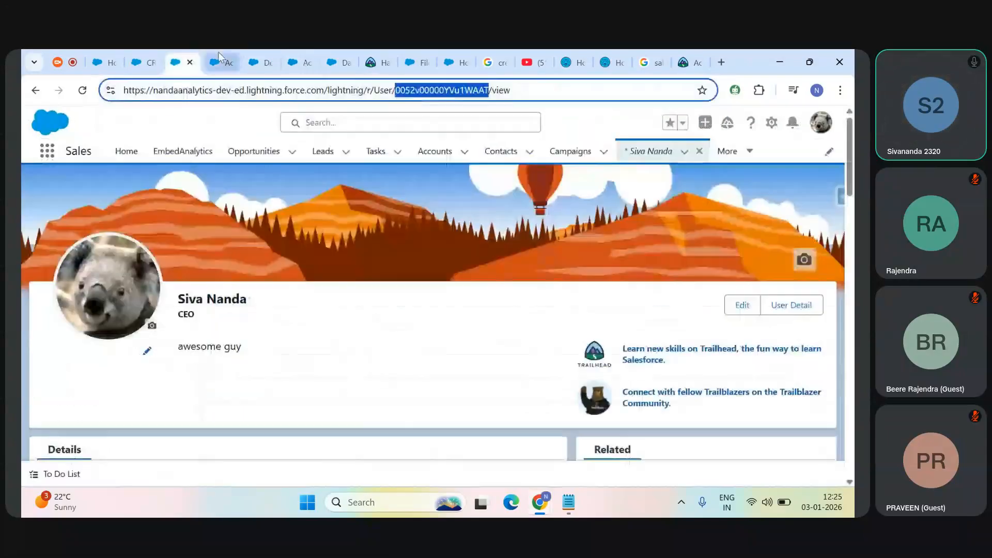
{"action": "left_click", "coordinate": [222, 62]}
{"action": "left_click", "coordinate": [337, 50]}
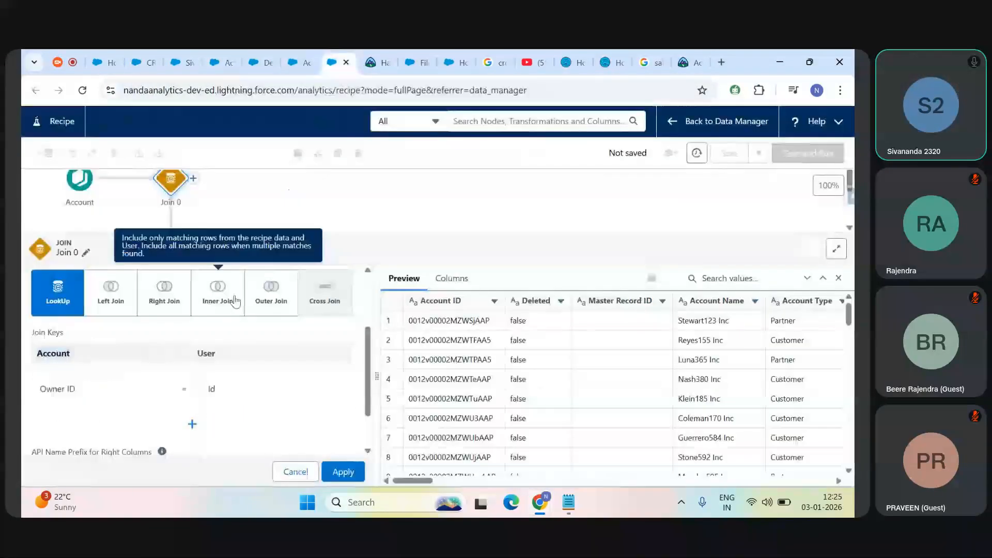
Step: Replace the Account join key with Account ID against the User Id and inspect the preview rows
{"action": "left_click", "coordinate": [56, 395]}
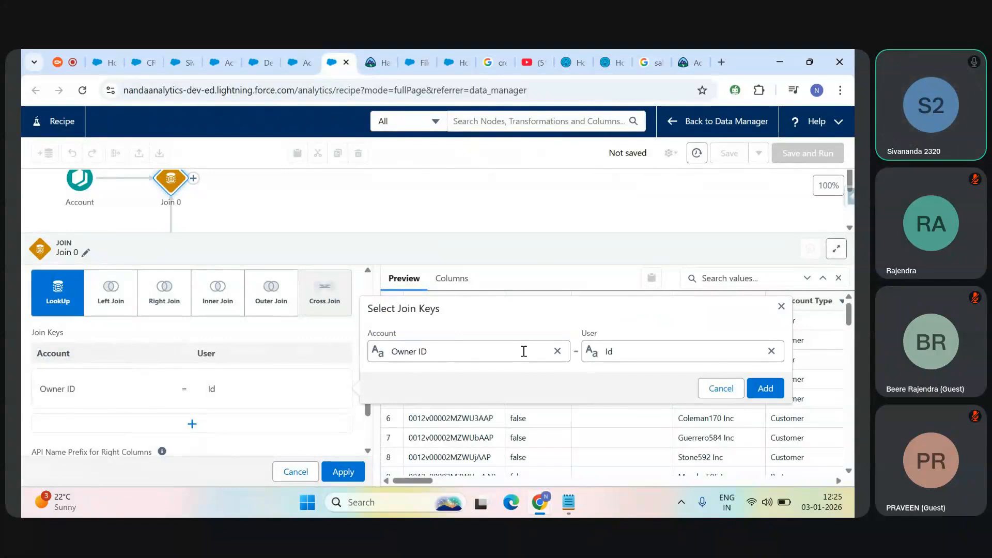
{"action": "left_click", "coordinate": [557, 352]}
{"action": "type", "text": "Id"}
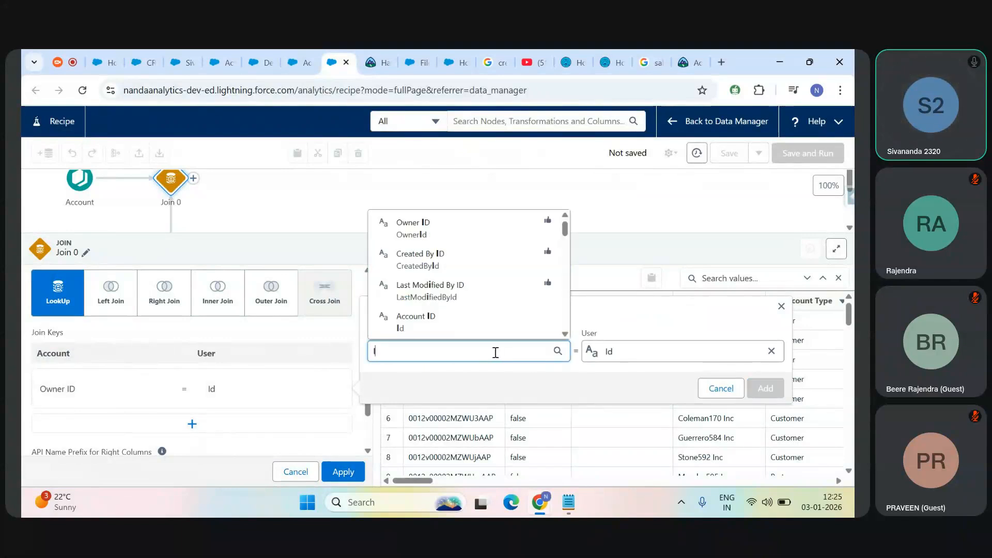
{"action": "left_click", "coordinate": [450, 319]}
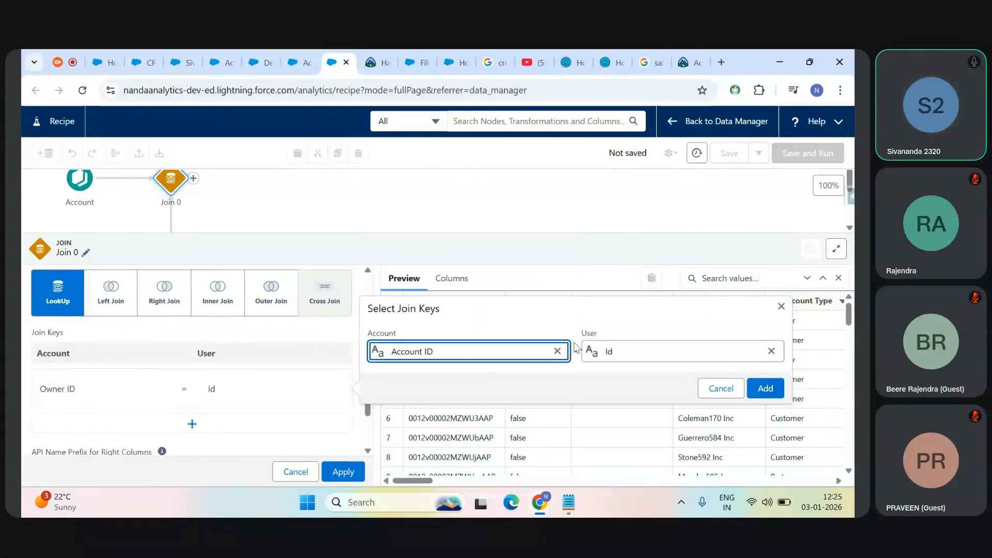
{"action": "left_click", "coordinate": [766, 390]}
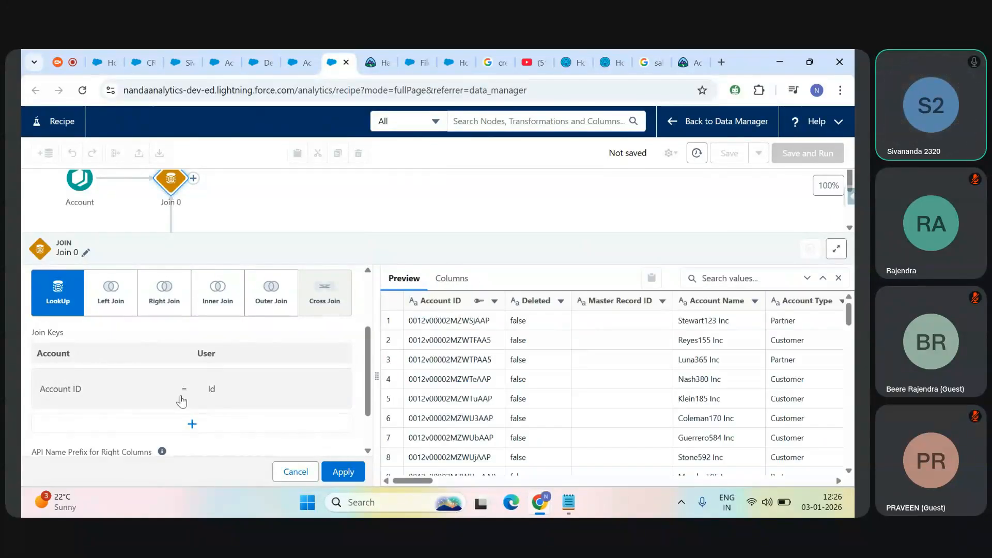
{"action": "left_click_drag", "start_coordinate": [428, 483], "coordinate": [530, 486]}
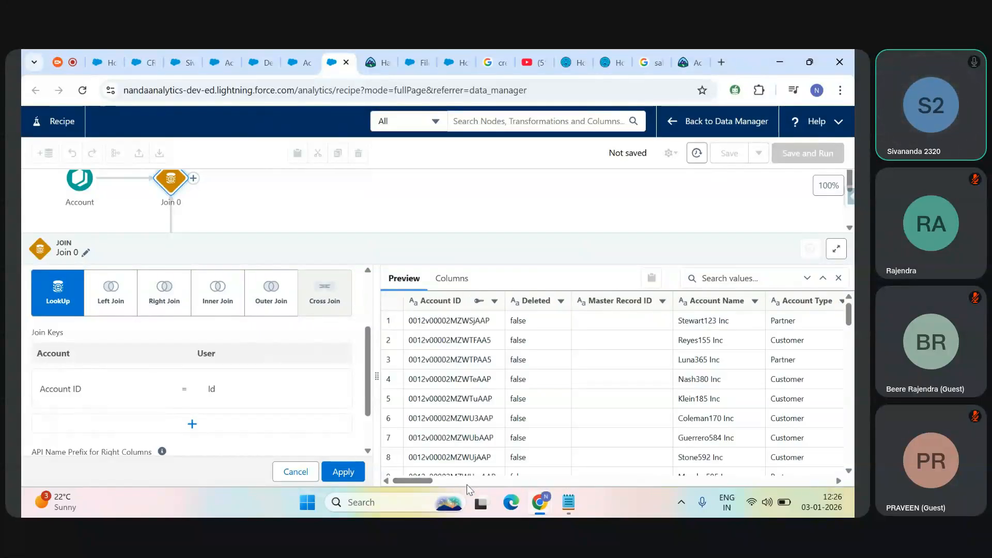
{"action": "left_click_drag", "start_coordinate": [414, 488], "coordinate": [415, 486]}
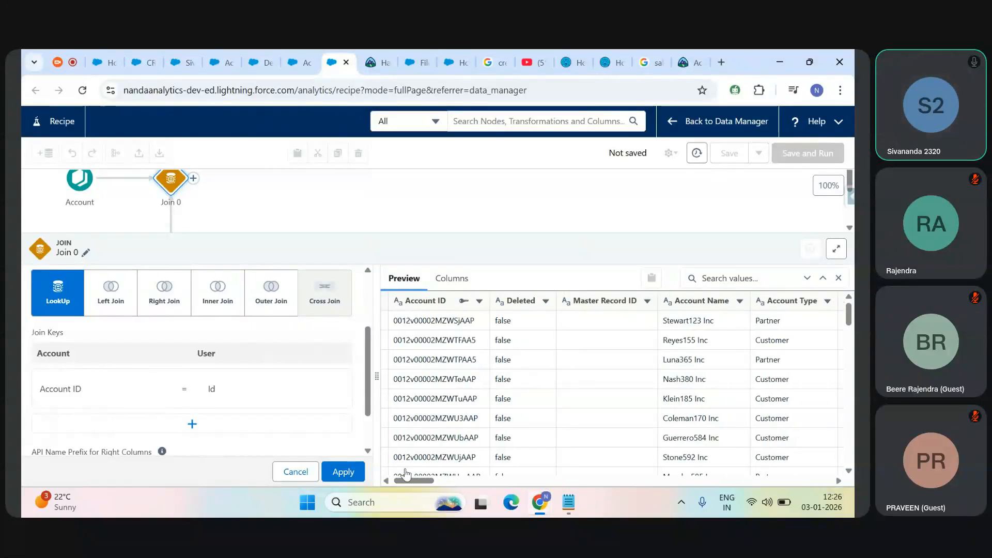
{"action": "left_click_drag", "start_coordinate": [423, 479], "coordinate": [239, 476]}
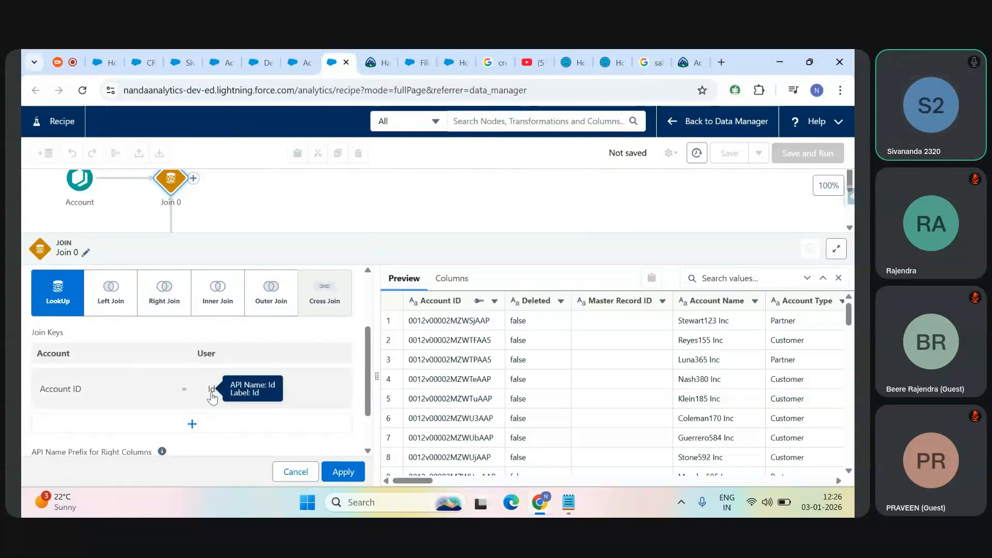
Step: Set the Account side of the join key back to Owner ID, matched to the User Id
{"action": "left_click", "coordinate": [57, 391]}
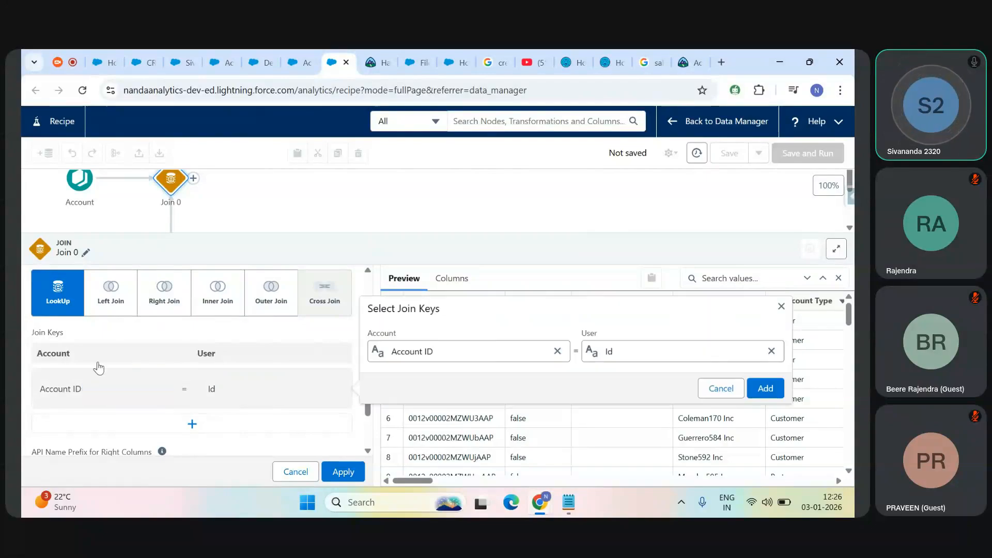
{"action": "left_click", "coordinate": [558, 351]}
{"action": "type", "text": "owner"}
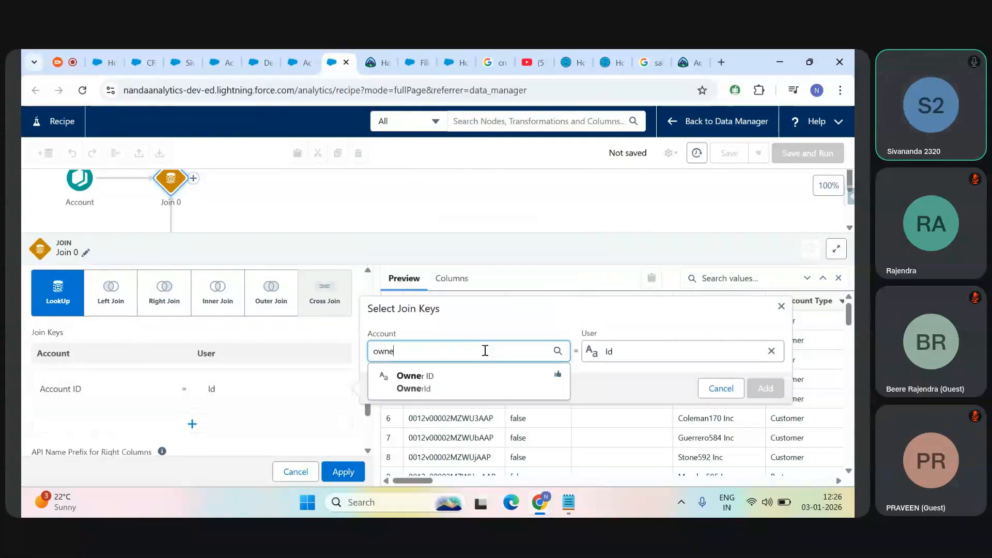
{"action": "left_click", "coordinate": [445, 376]}
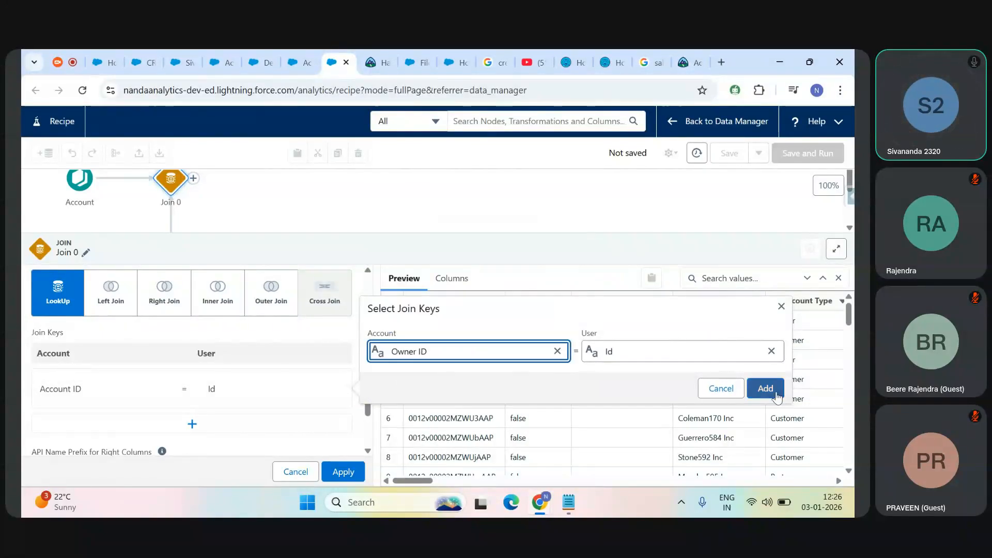
{"action": "left_click", "coordinate": [770, 393]}
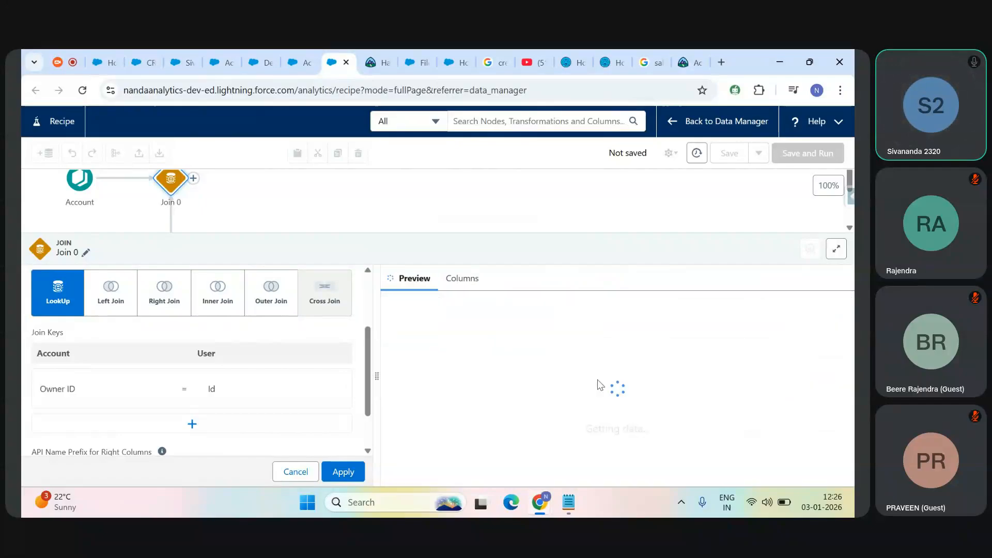
Step: Look at the form for adding another join key, close it unfilled, and view the settings below the join keys
{"action": "scroll", "coordinate": [369, 365], "scroll_direction": "down", "scroll_amount": 1}
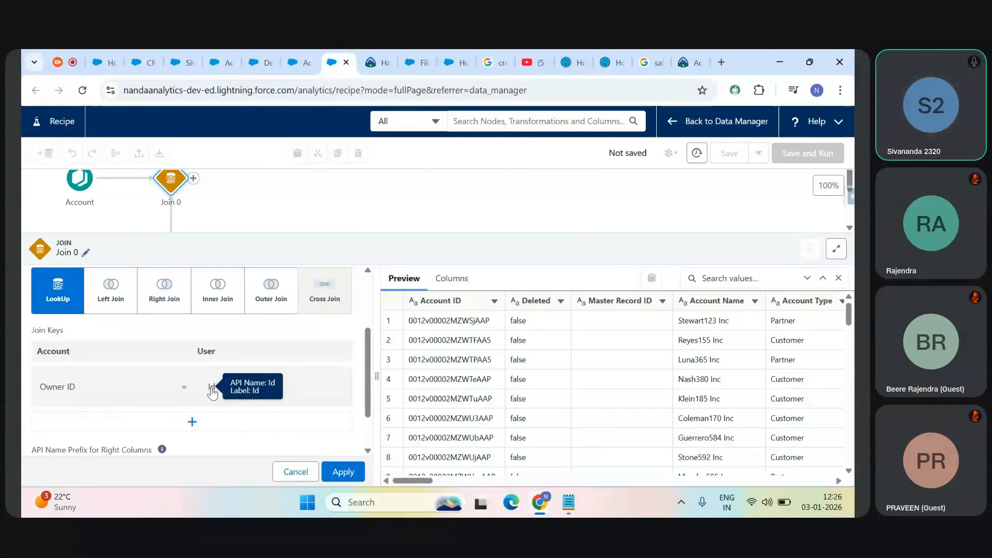
{"action": "left_click", "coordinate": [191, 423]}
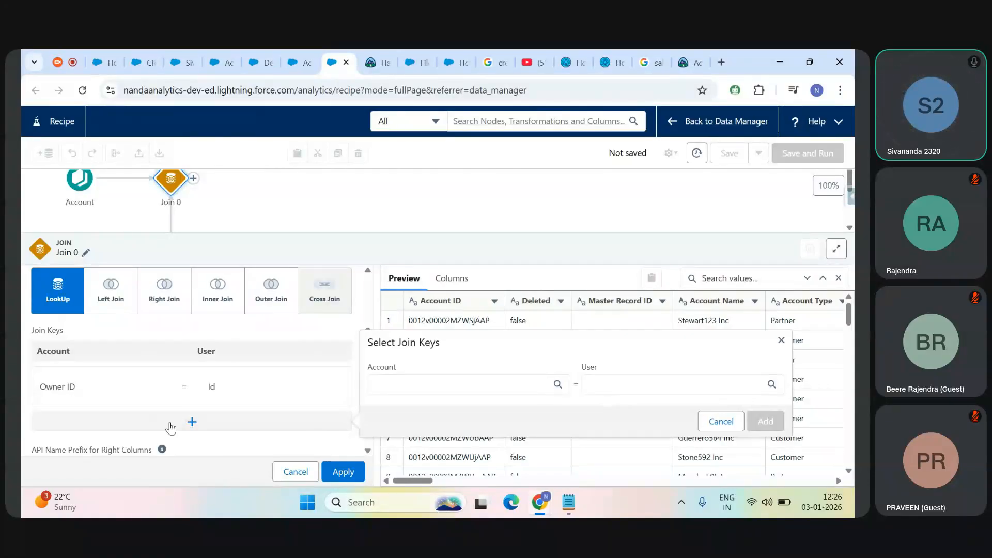
{"action": "left_click", "coordinate": [781, 342]}
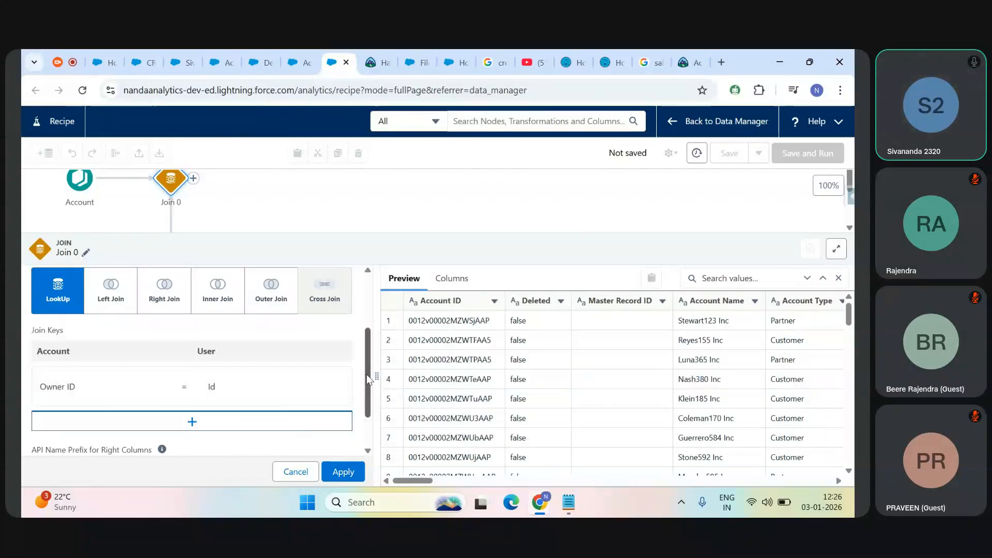
{"action": "scroll", "coordinate": [369, 384], "scroll_direction": "down", "scroll_amount": 1}
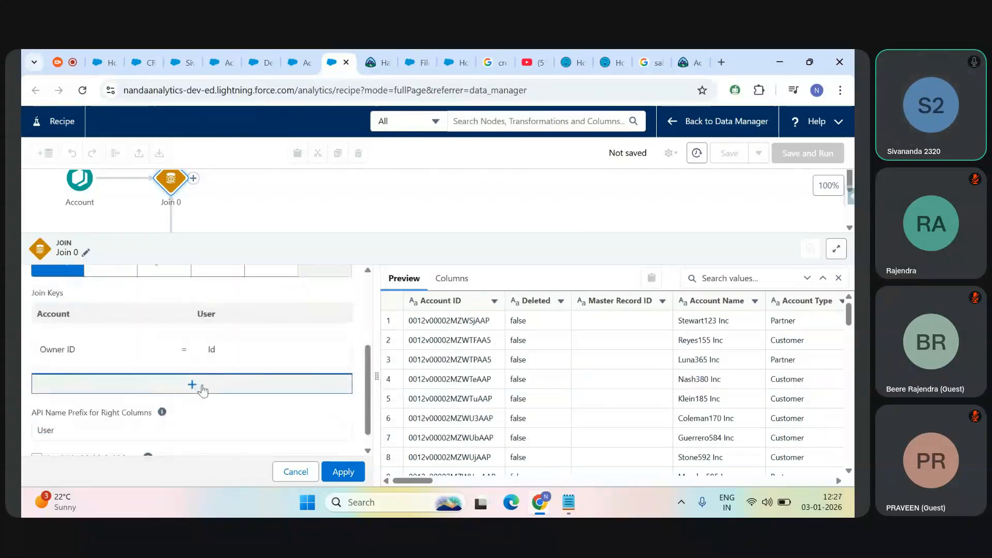
{"action": "scroll", "coordinate": [367, 378], "scroll_direction": "down", "scroll_amount": 1}
{"action": "scroll", "coordinate": [367, 377], "scroll_direction": "down", "scroll_amount": 1}
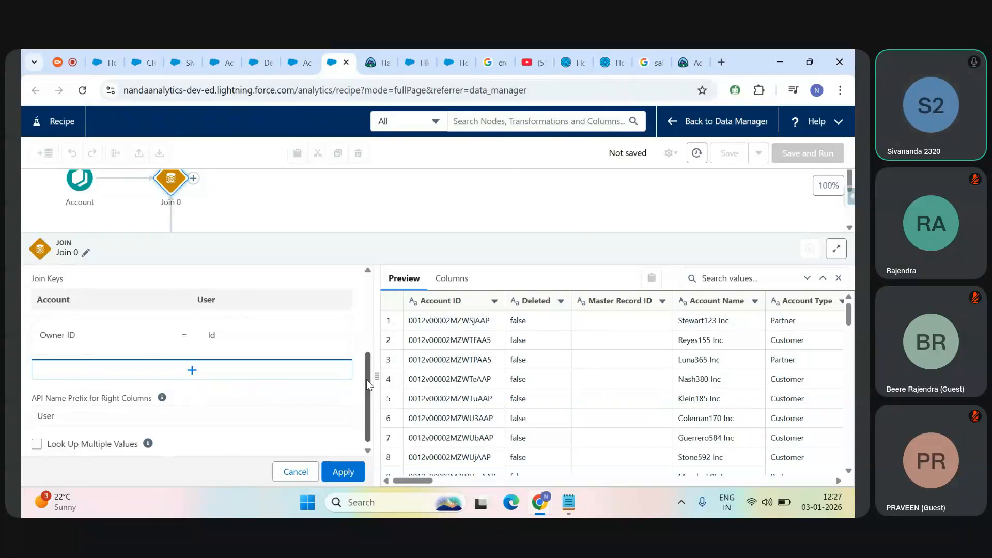
{"action": "scroll", "coordinate": [367, 379], "scroll_direction": "down", "scroll_amount": 1}
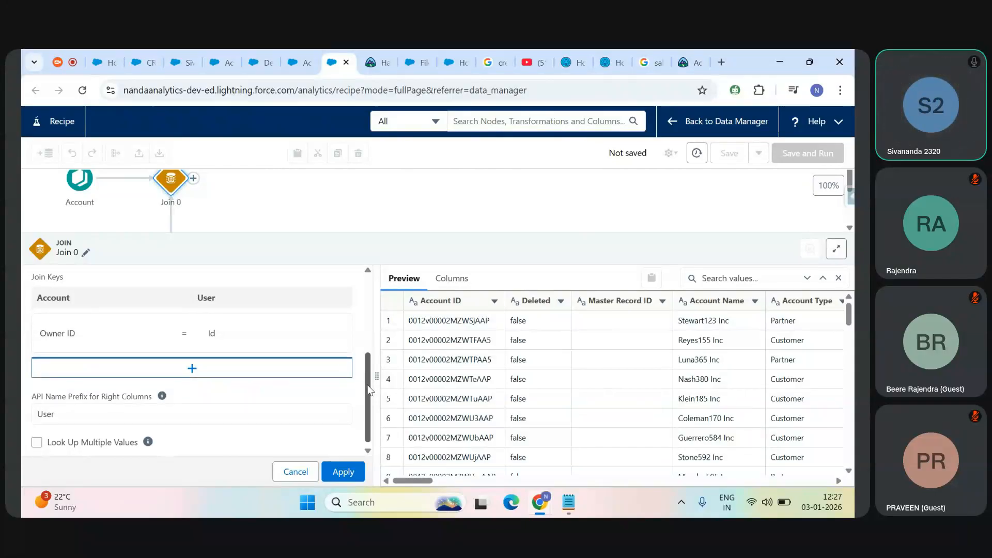
Step: Examine the API Name Prefix for Right Columns setting with its User value, alongside the join type and join keys
{"action": "left_click_drag", "start_coordinate": [34, 398], "coordinate": [149, 399]}
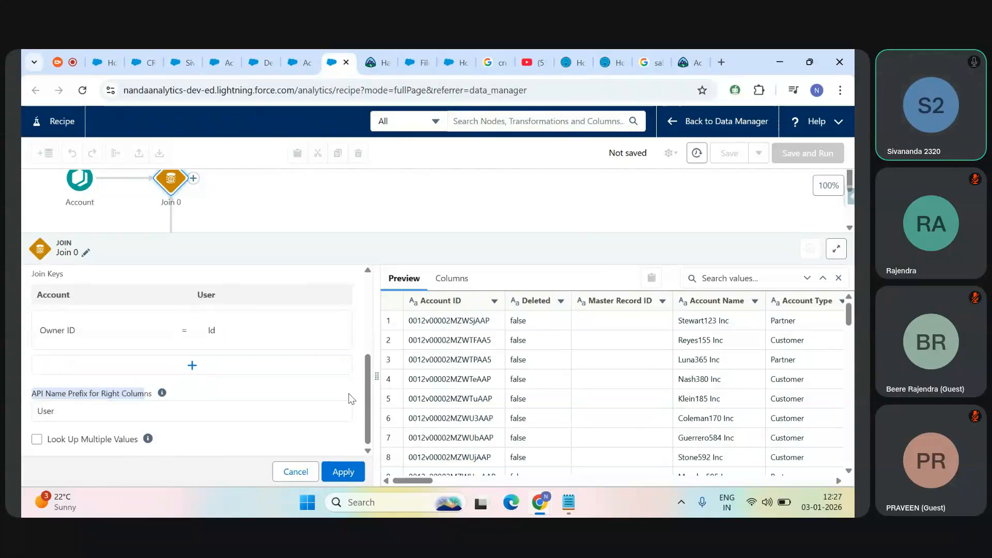
{"action": "scroll", "coordinate": [368, 398], "scroll_direction": "up", "scroll_amount": 5}
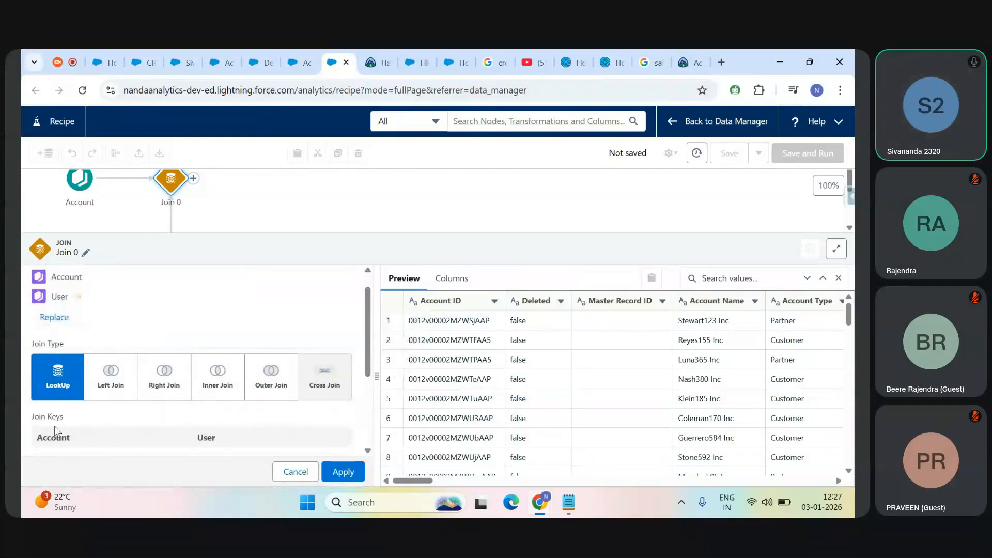
{"action": "left_click_drag", "start_coordinate": [129, 429], "coordinate": [370, 437]}
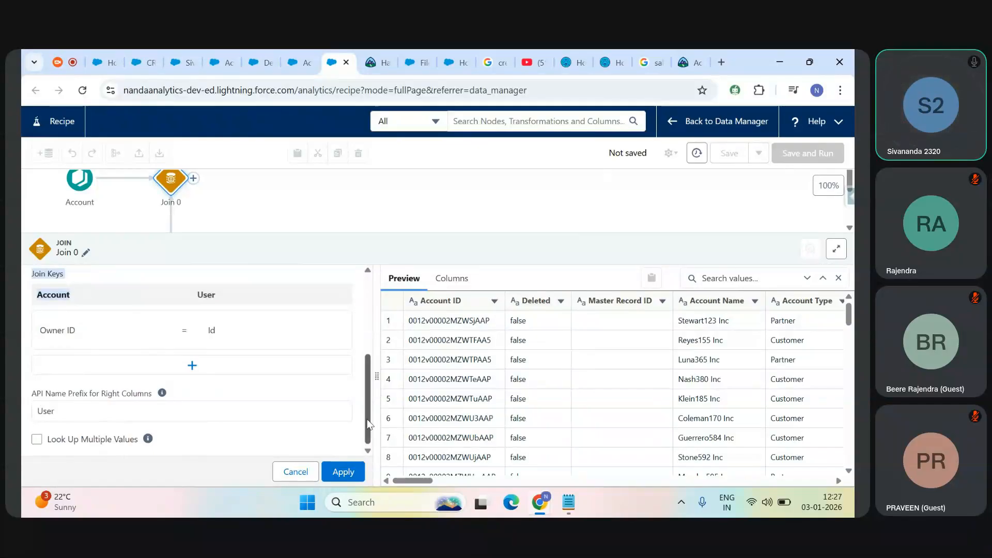
{"action": "left_click_drag", "start_coordinate": [367, 402], "coordinate": [367, 333]}
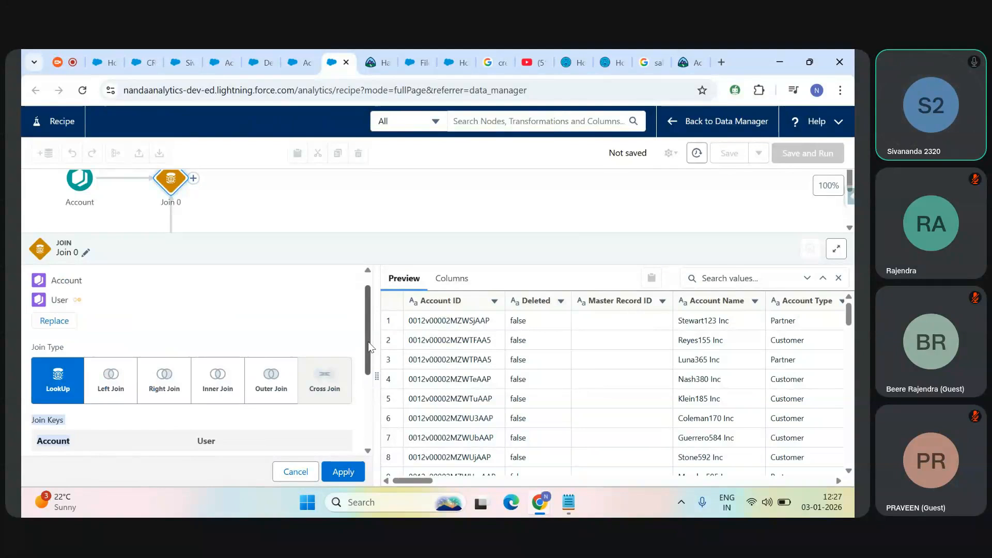
{"action": "scroll", "coordinate": [68, 316], "scroll_direction": "down", "scroll_amount": 3}
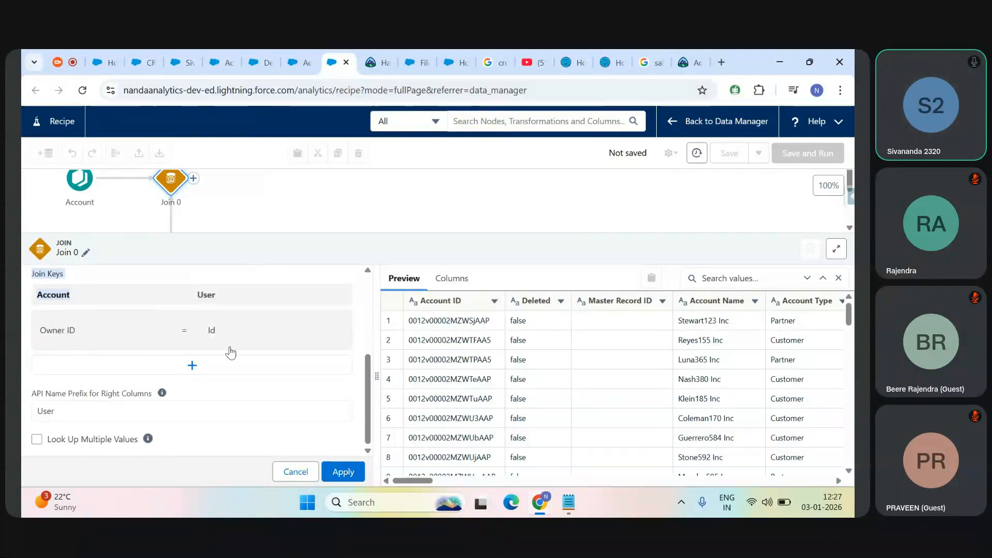
{"action": "double_click", "coordinate": [40, 410]}
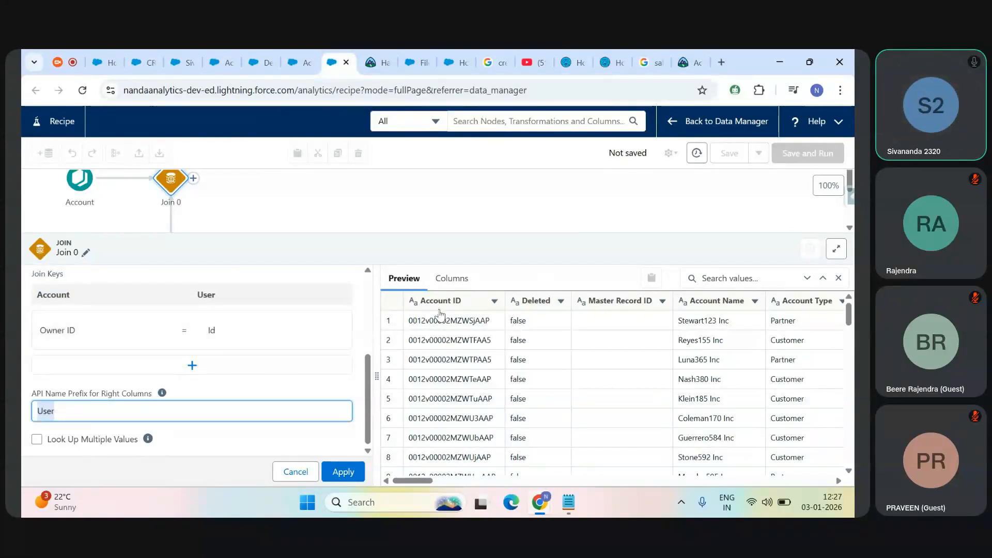
Step: Open the Account input node in the recipe, discarding the unapplied join changes
{"action": "left_click", "coordinate": [104, 239]}
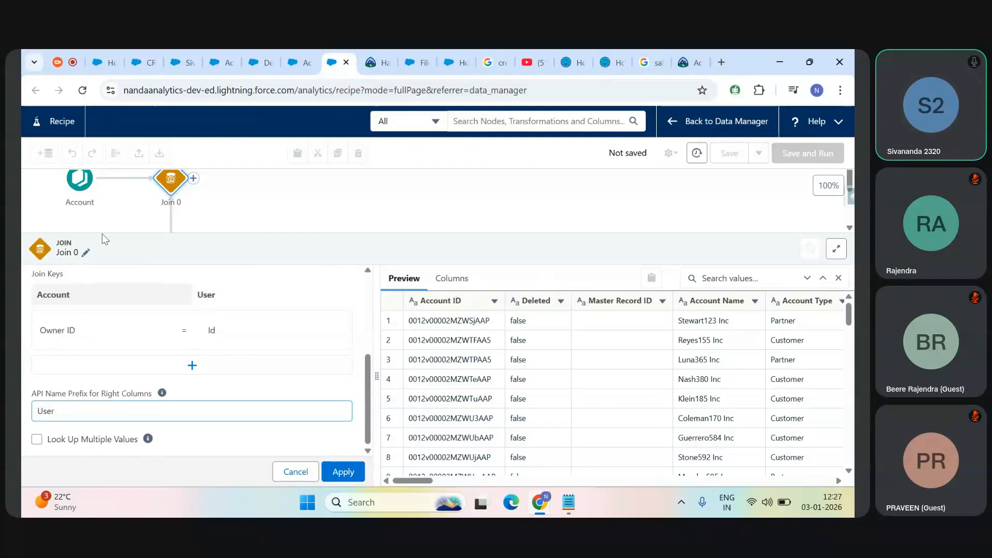
{"action": "left_click", "coordinate": [78, 189]}
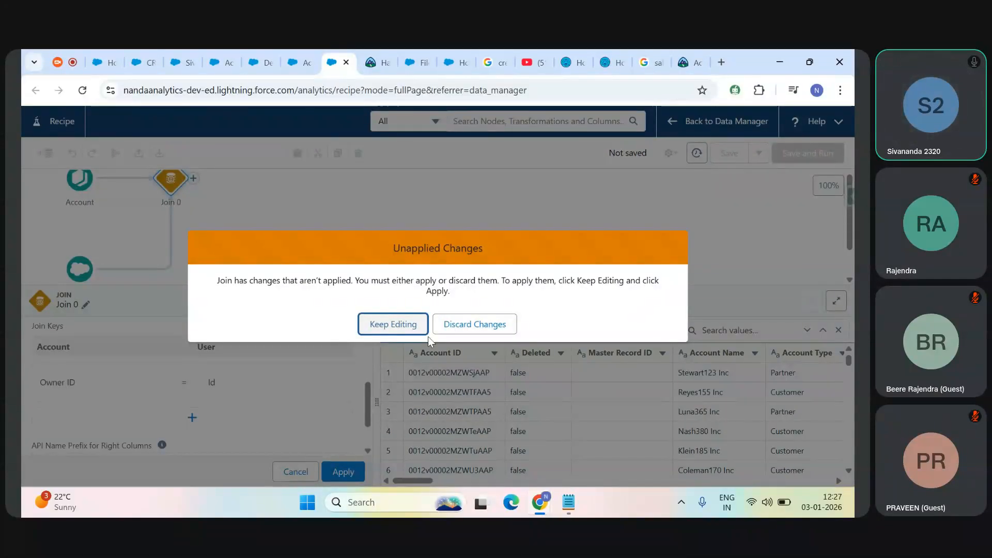
{"action": "left_click", "coordinate": [447, 325]}
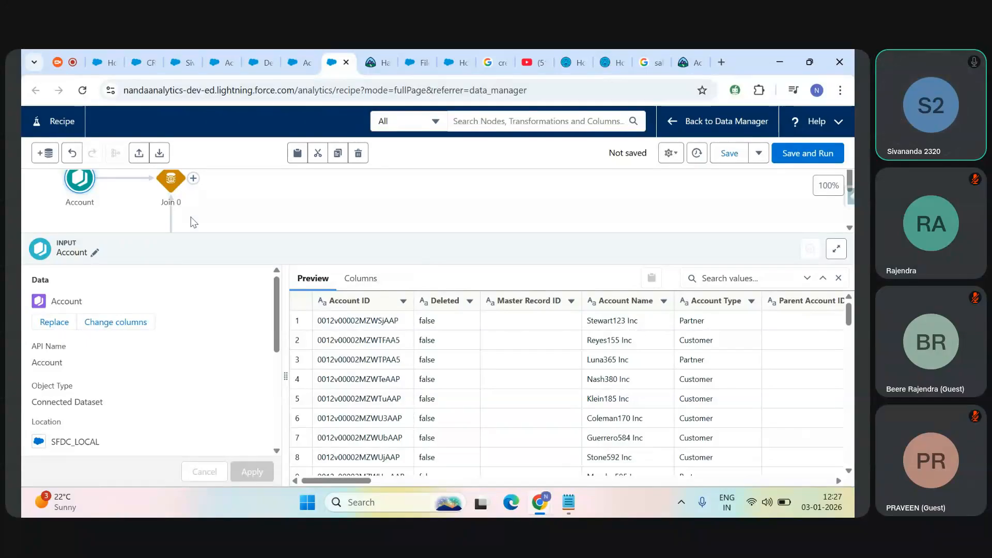
Step: Open the User input node in the recipe to view its data preview
{"action": "left_click", "coordinate": [514, 209]}
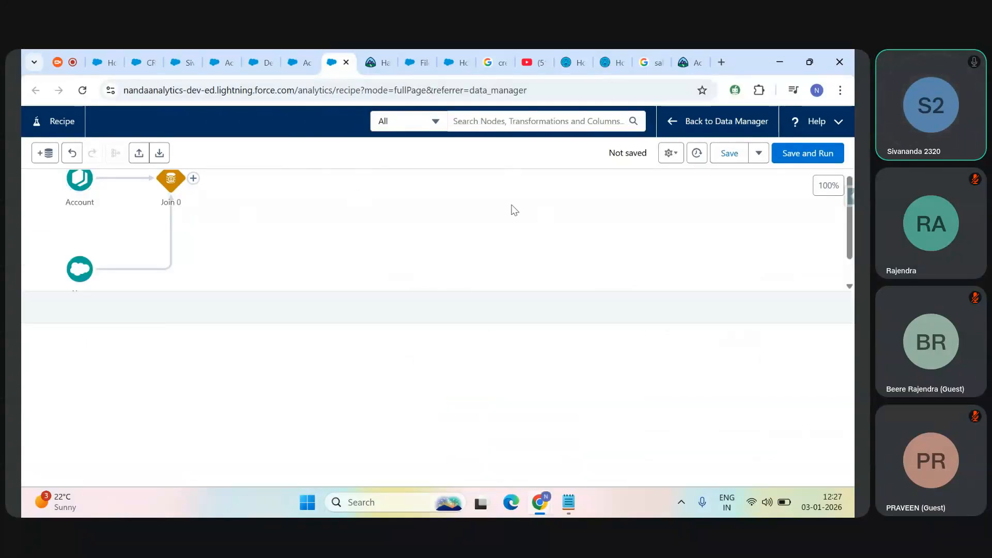
{"action": "left_click", "coordinate": [80, 320]}
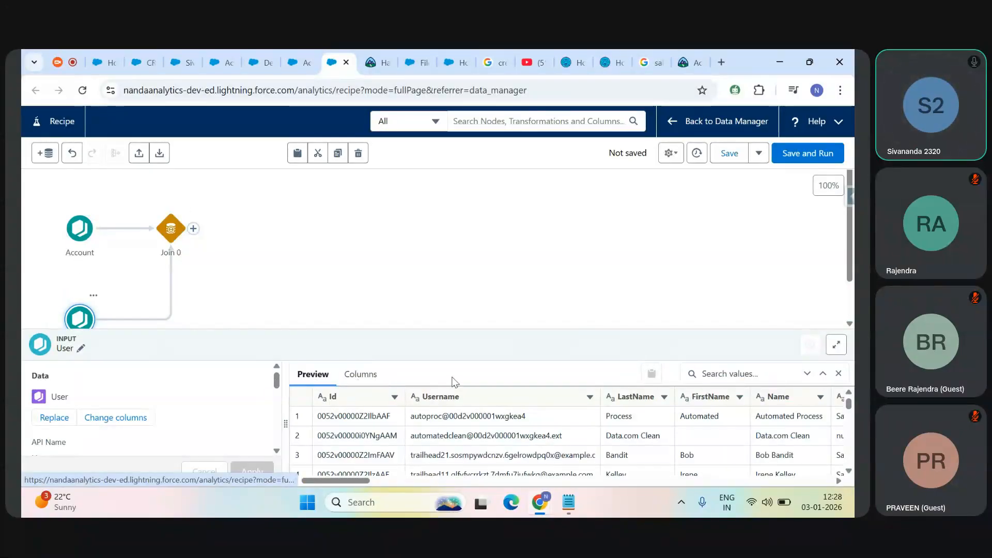
Step: Change the API Name Prefix for Right Columns of Join 0 to usr
{"action": "left_click", "coordinate": [174, 241]}
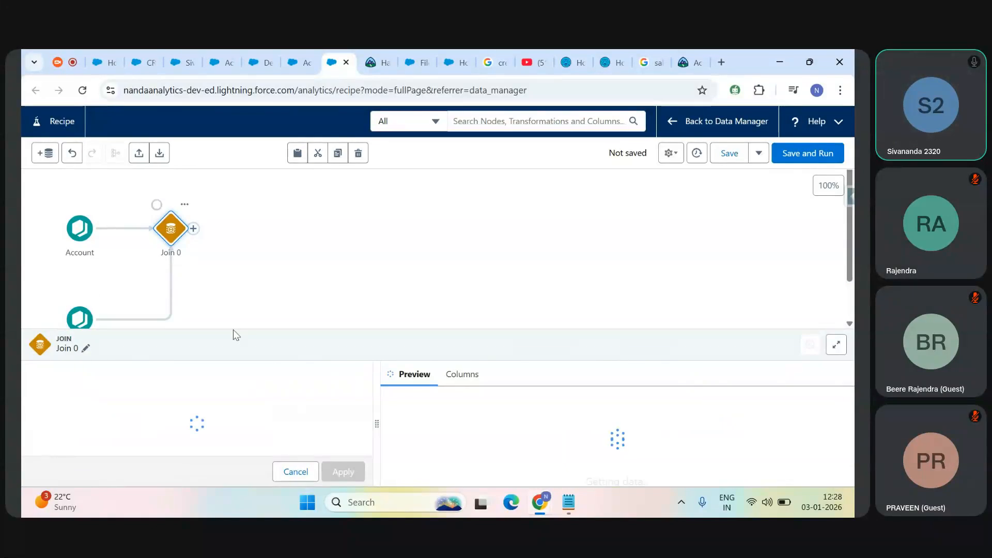
{"action": "left_click_drag", "start_coordinate": [241, 299], "coordinate": [253, 224]}
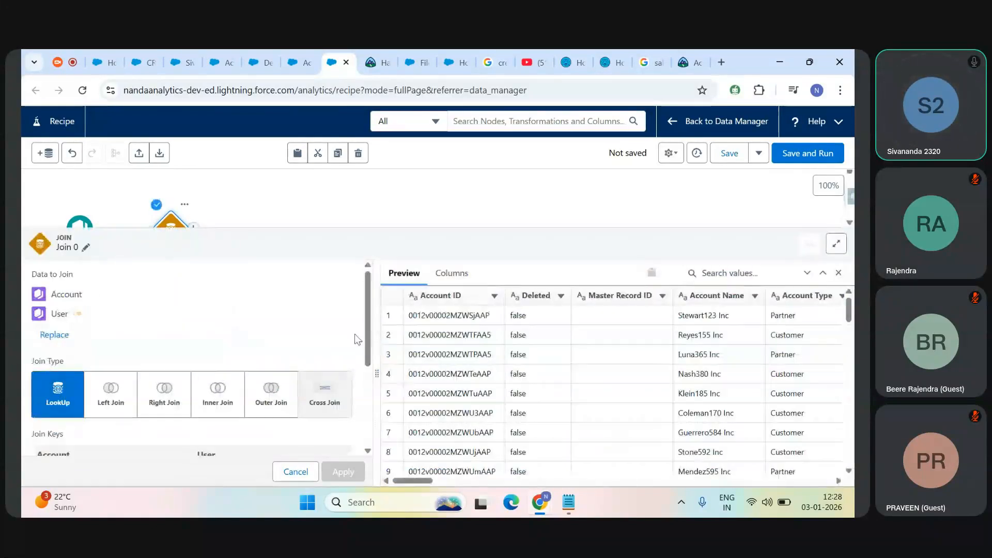
{"action": "left_click_drag", "start_coordinate": [364, 337], "coordinate": [363, 407]}
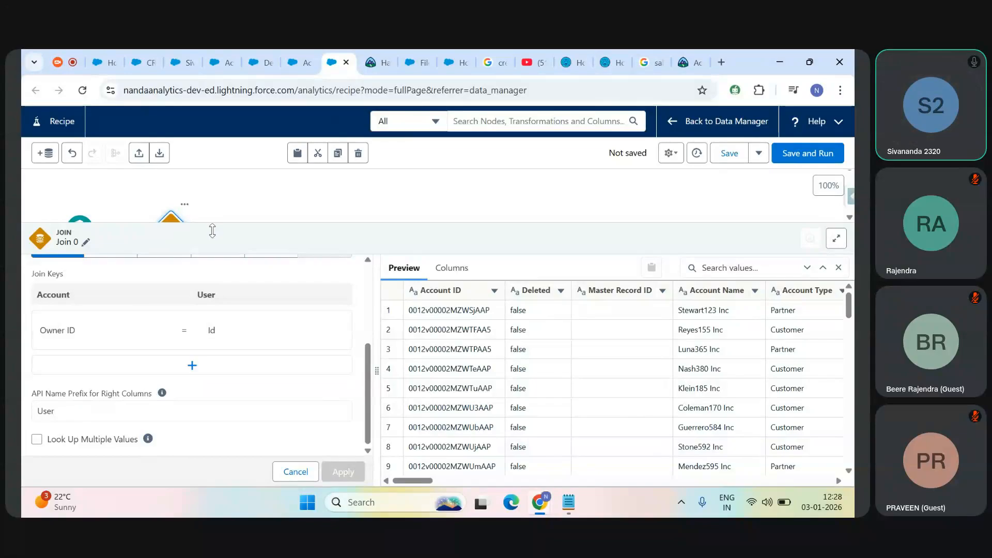
{"action": "left_click_drag", "start_coordinate": [215, 237], "coordinate": [222, 246]}
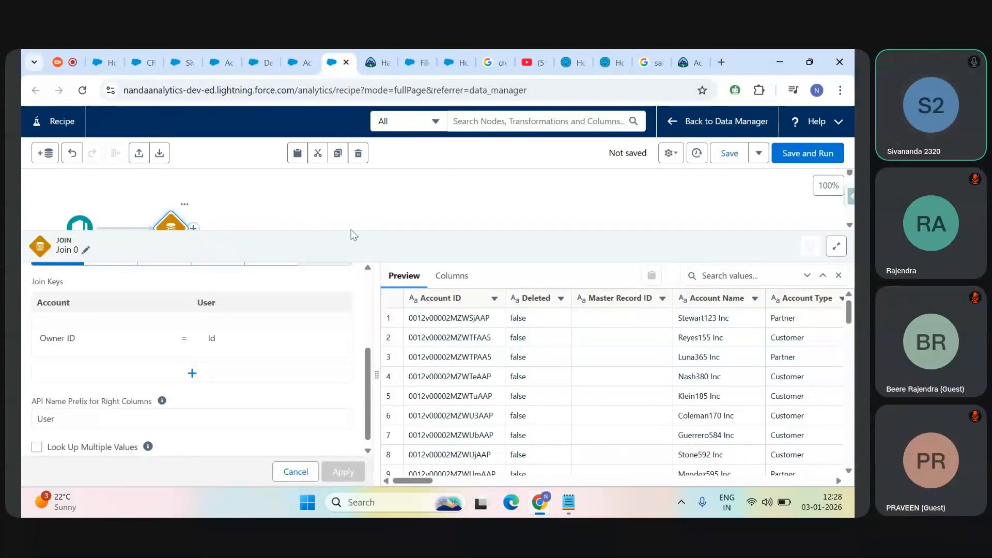
{"action": "left_click", "coordinate": [71, 417]}
{"action": "left_click_drag", "start_coordinate": [70, 416], "coordinate": [33, 413]}
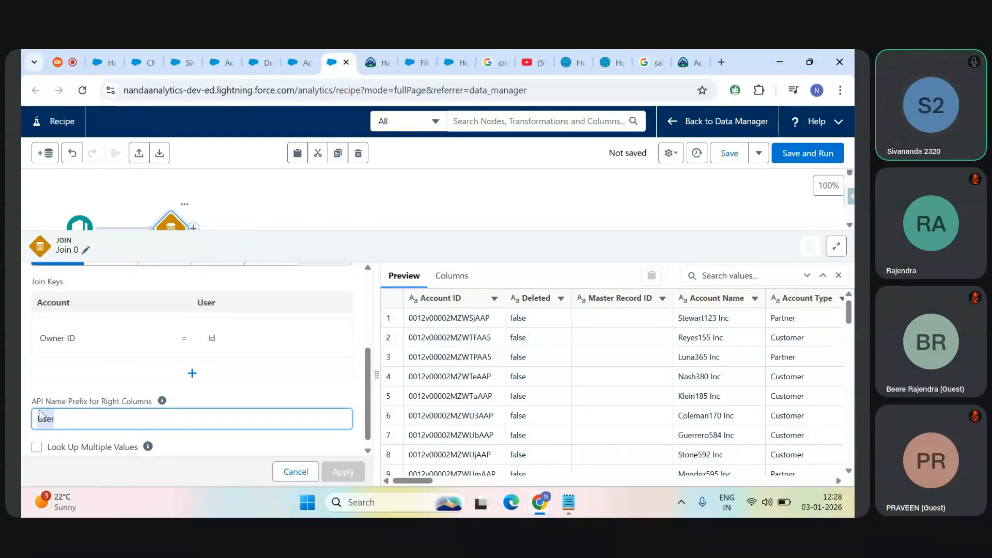
{"action": "left_click_drag", "start_coordinate": [367, 402], "coordinate": [367, 407]}
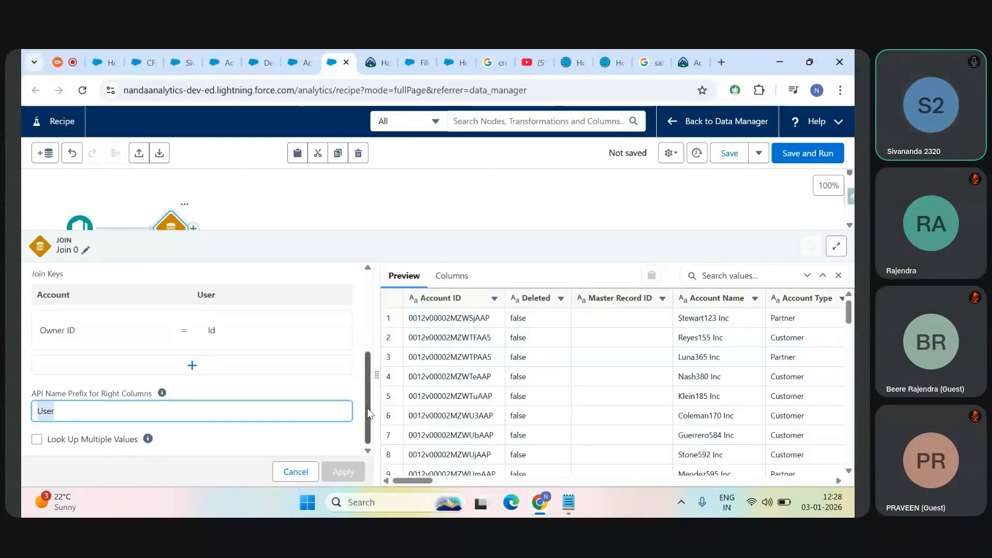
{"action": "left_click", "coordinate": [100, 413]}
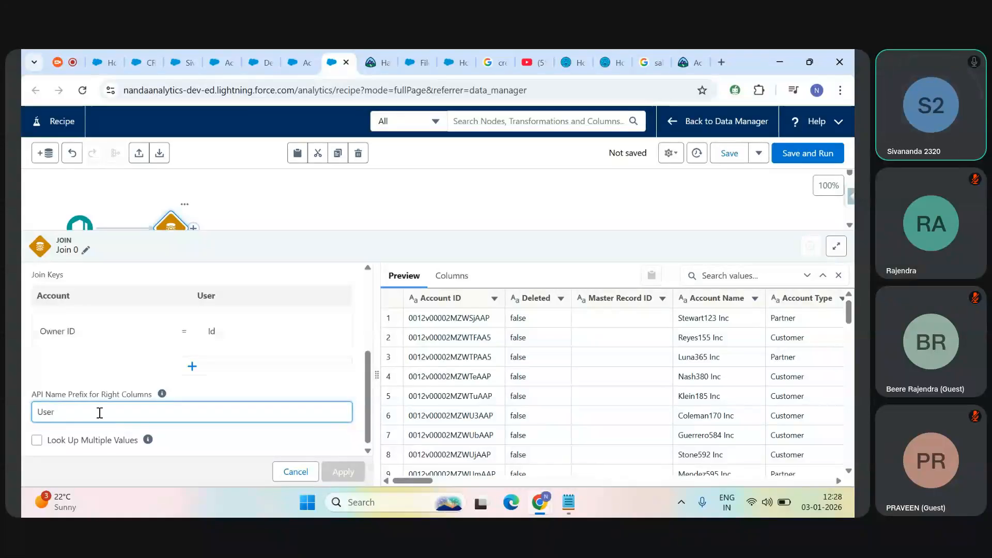
{"action": "left_click_drag", "start_coordinate": [83, 411], "coordinate": [27, 414]}
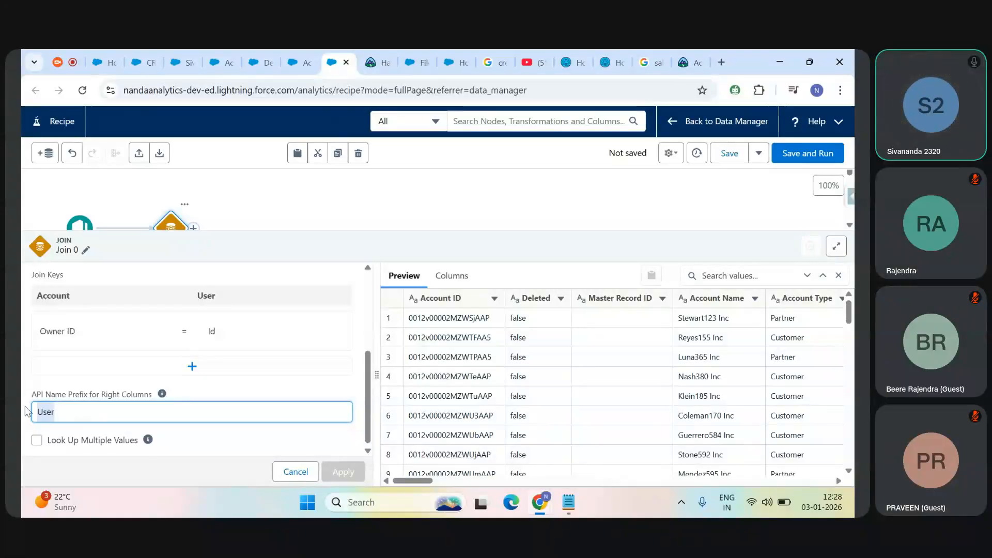
{"action": "type", "text": "usr"}
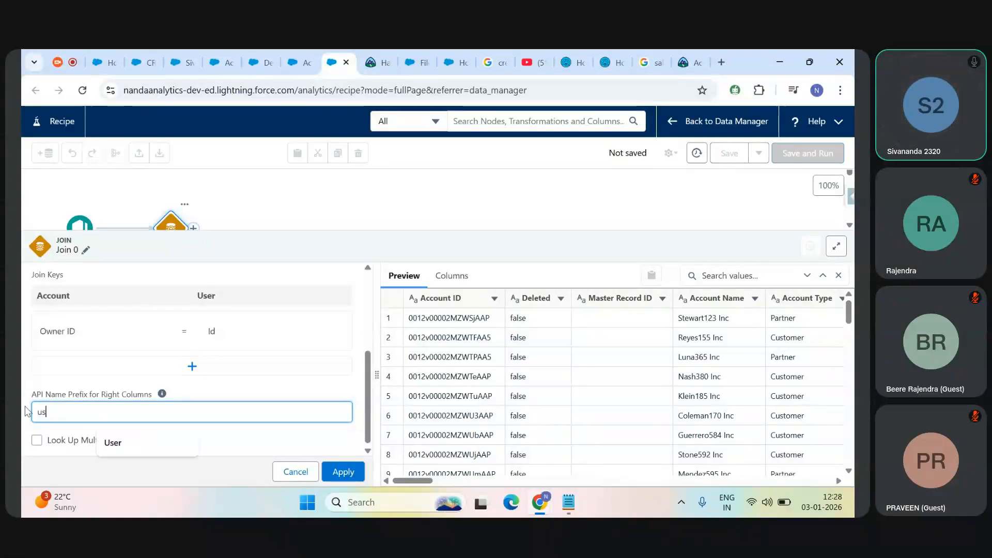
{"action": "double_click", "coordinate": [59, 408]}
{"action": "left_click", "coordinate": [65, 412]}
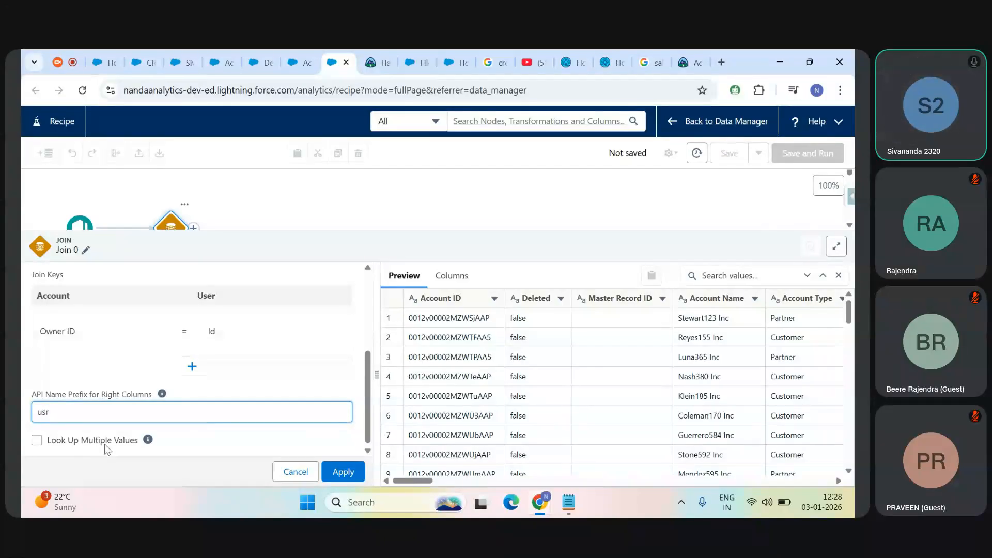
Step: Read the LookUp join type's description and search the join's data preview for "own" to examine the Owner ID column
{"action": "scroll", "coordinate": [366, 317], "scroll_direction": "up", "scroll_amount": 3}
{"action": "mouse_move", "coordinate": [58, 373]}
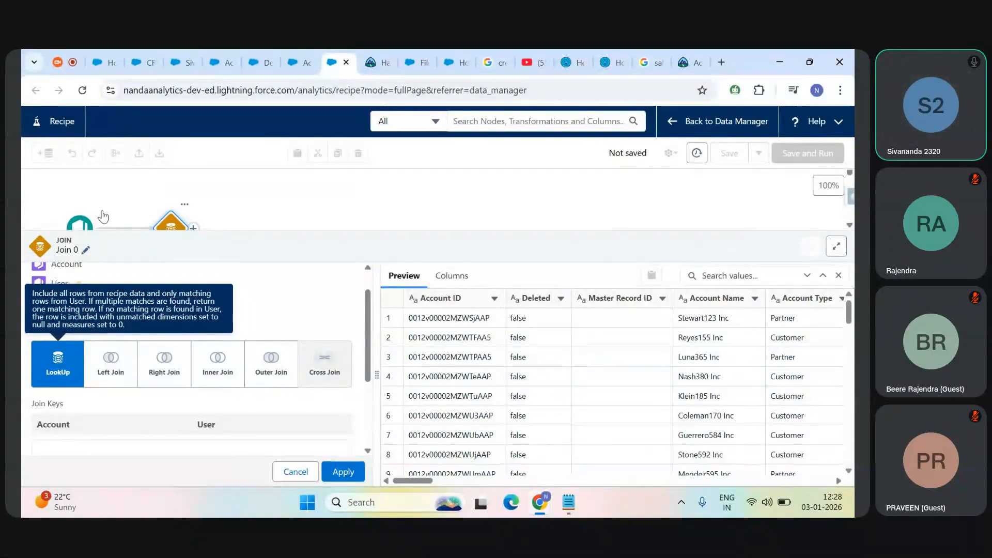
{"action": "mouse_move", "coordinate": [302, 51]}
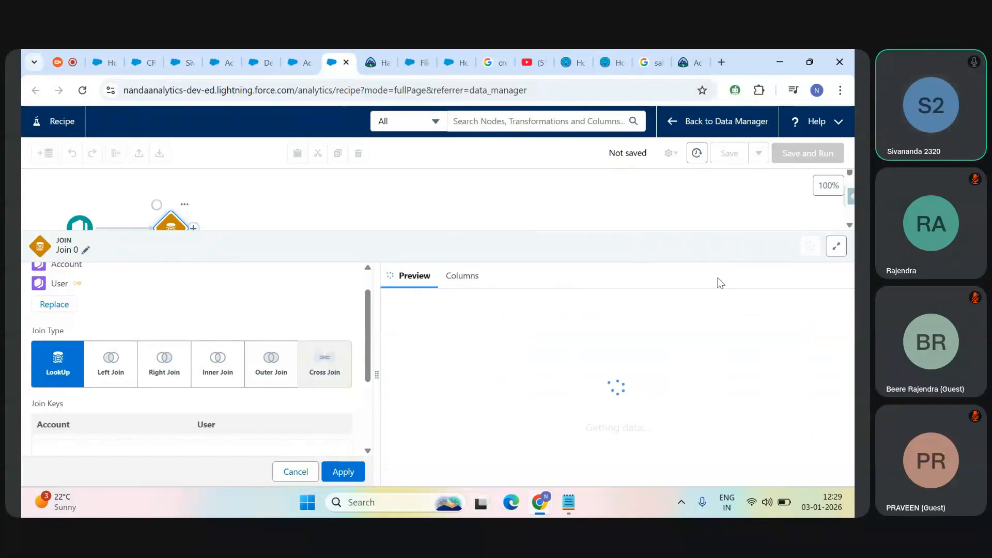
{"action": "left_click", "coordinate": [721, 278]}
{"action": "type", "text": "own"}
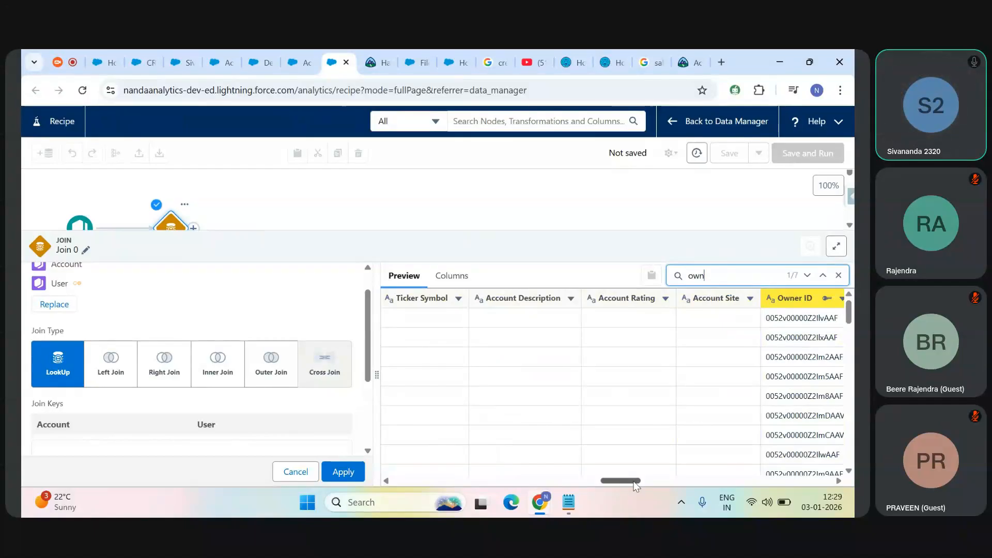
{"action": "left_click_drag", "start_coordinate": [638, 481], "coordinate": [664, 480]}
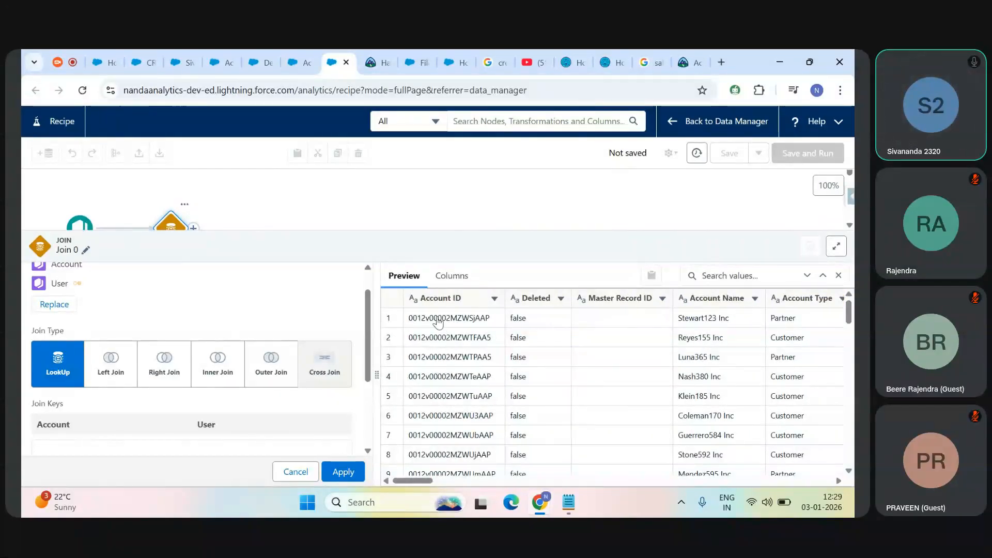
{"action": "left_click", "coordinate": [731, 276]}
{"action": "type", "text": "own"}
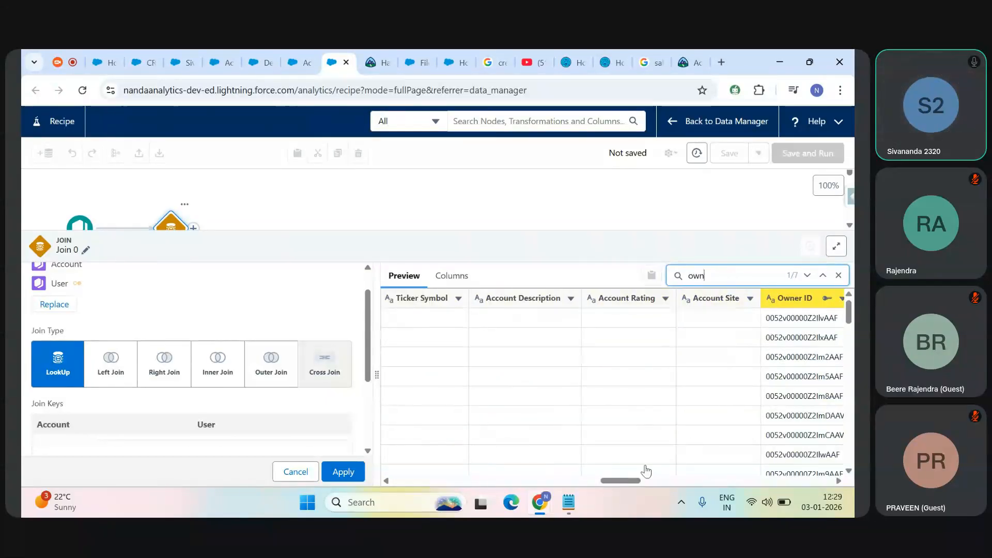
{"action": "left_click_drag", "start_coordinate": [630, 483], "coordinate": [641, 480]}
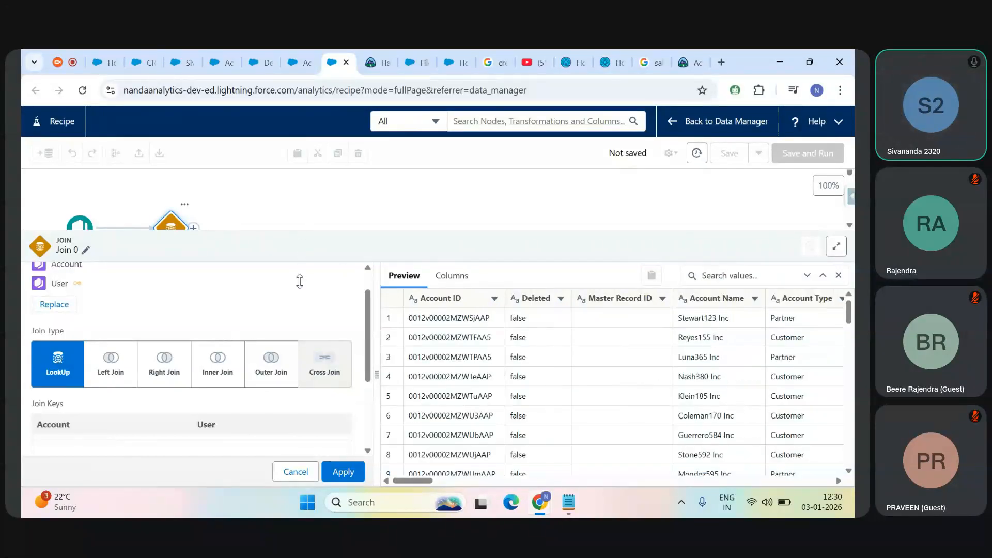
Step: Apply the changes to Join 0 and review the User columns in its data preview
{"action": "left_click", "coordinate": [343, 472]}
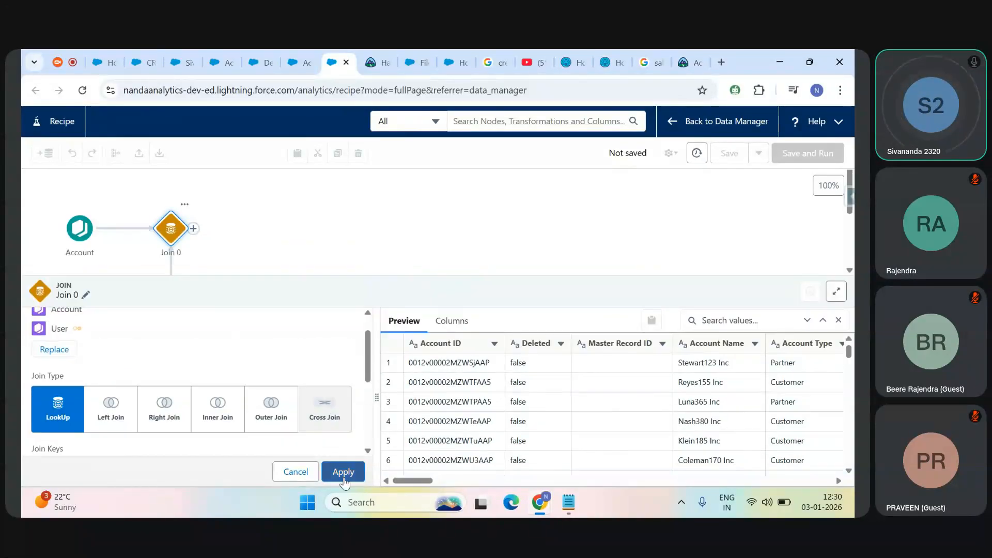
{"action": "left_click", "coordinate": [175, 234]}
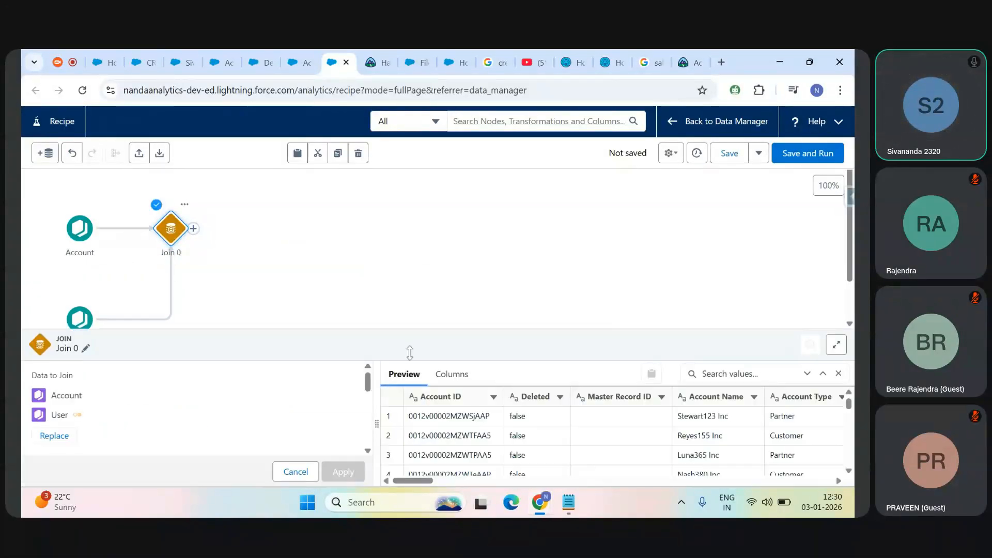
{"action": "left_click_drag", "start_coordinate": [455, 343], "coordinate": [432, 271]}
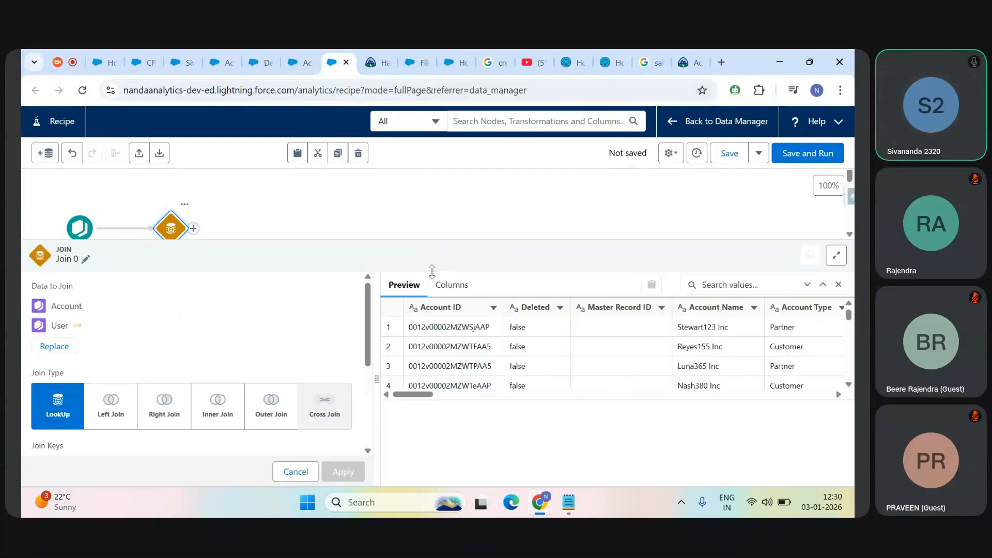
{"action": "left_click_drag", "start_coordinate": [435, 479], "coordinate": [744, 481]}
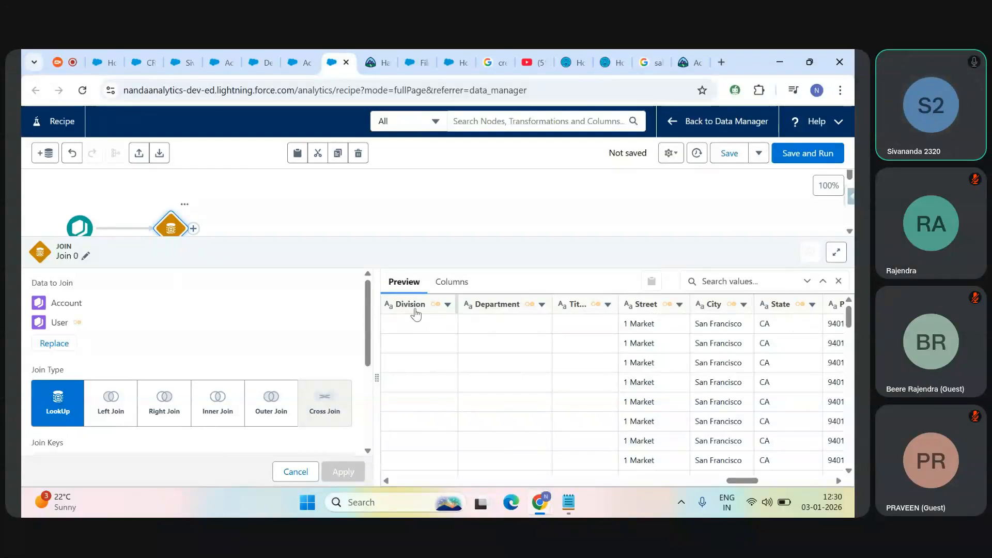
{"action": "left_click_drag", "start_coordinate": [747, 480], "coordinate": [726, 488]}
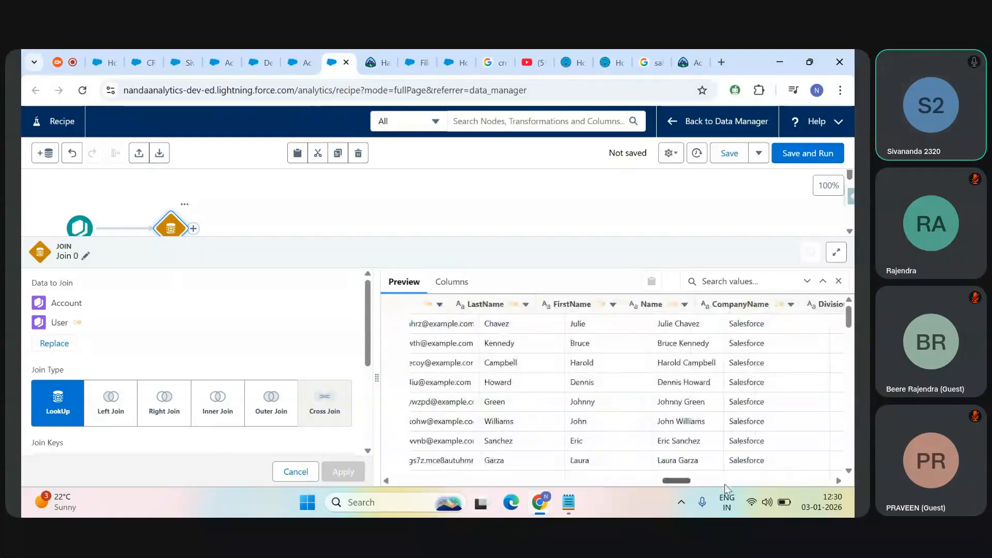
{"action": "left_click_drag", "start_coordinate": [726, 488], "coordinate": [752, 478]}
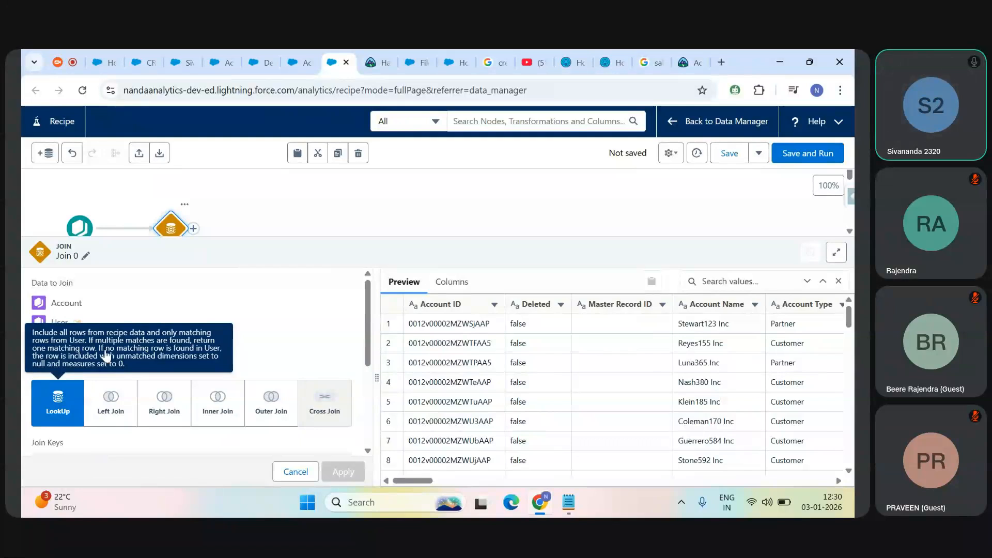
{"action": "key", "text": "super"}
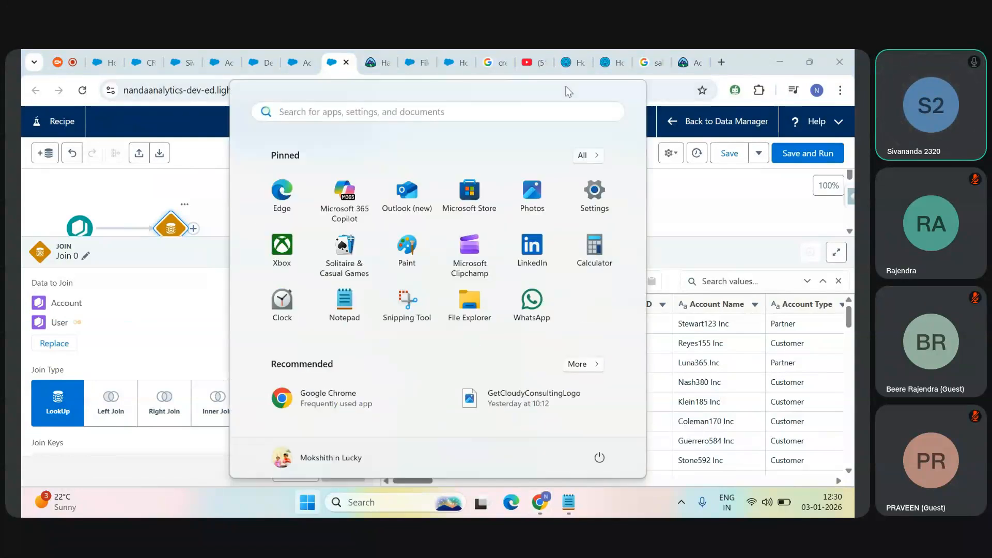
{"action": "key", "text": "super+r"}
{"action": "type", "text": "mspaint"}
{"action": "key", "text": "Return"}
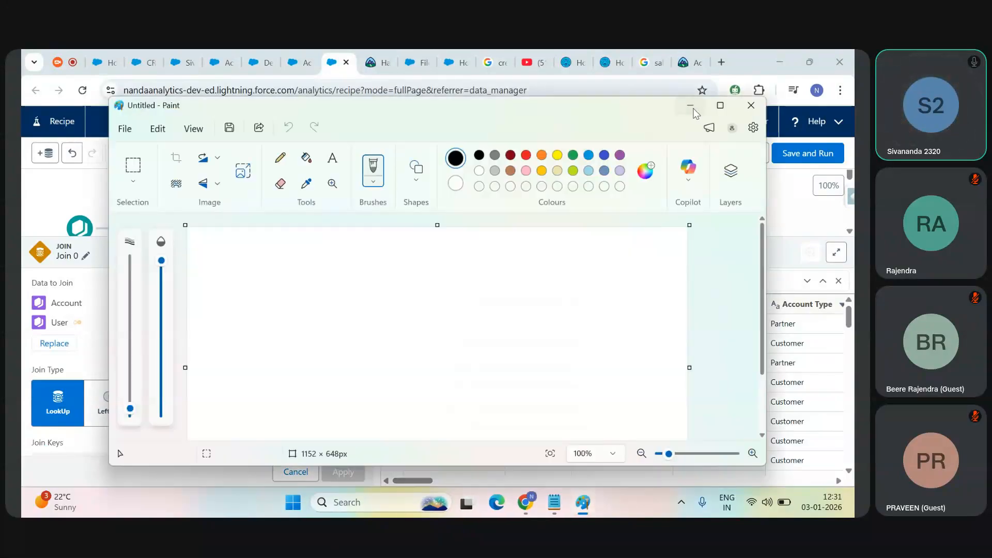
{"action": "left_click", "coordinate": [693, 110]}
Step: Switch to Microsoft Office Excel 2007 with a blank workbook
{"action": "key", "text": "super"}
{"action": "type", "text": "ex"}
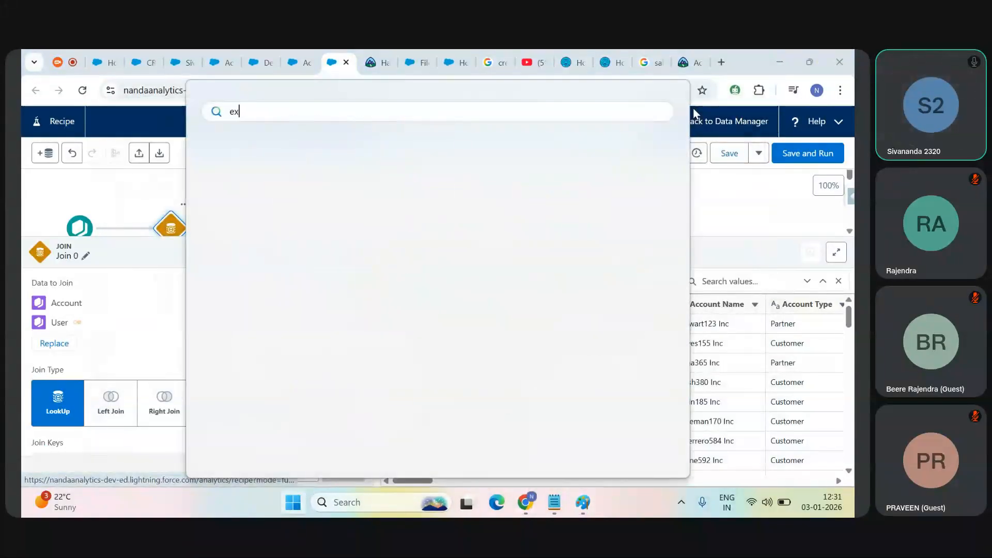
{"action": "type", "text": "cel"}
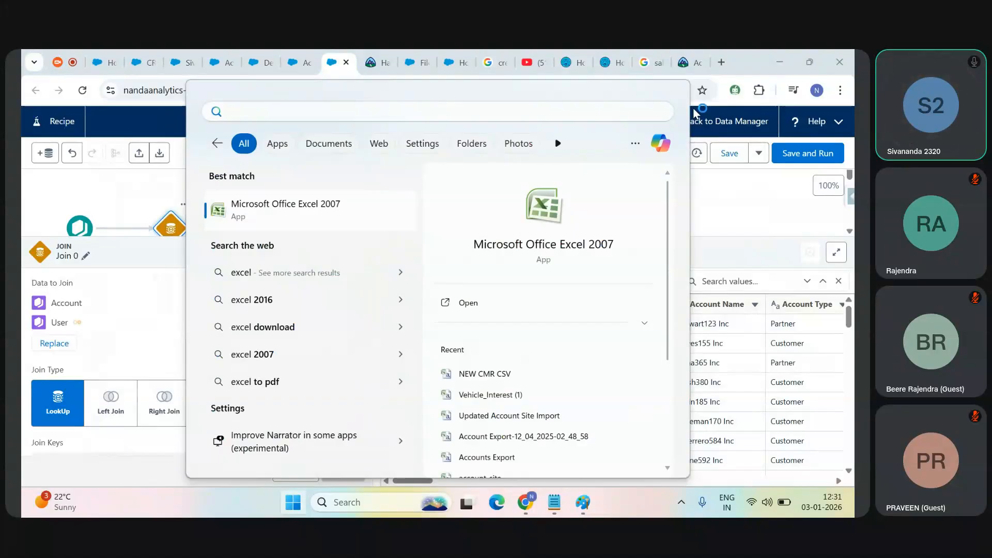
{"action": "key", "text": "Return"}
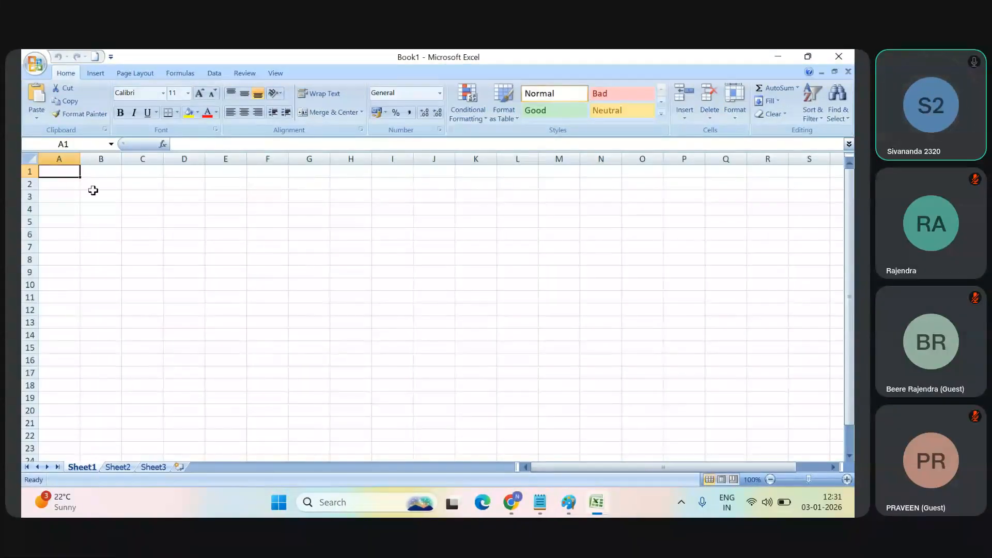
Step: Enter the column headers Id, Name and OwnerId in cells A1 to C1 of the blank workbook
{"action": "double_click", "coordinate": [63, 172]}
{"action": "type", "text": "Id"}
{"action": "key", "text": "Tab"}
{"action": "type", "text": "Name"}
{"action": "key", "text": "Tab"}
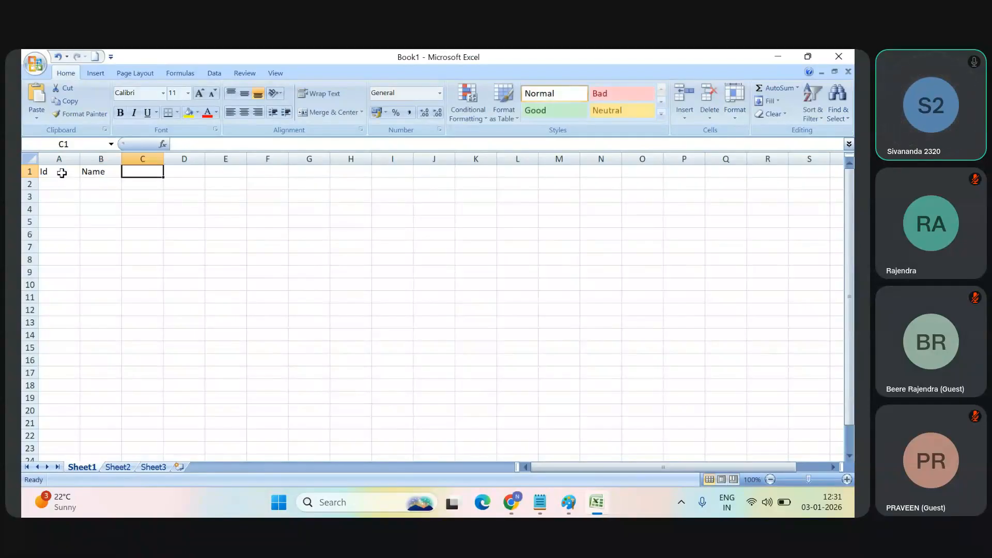
{"action": "type", "text": "Owner"}
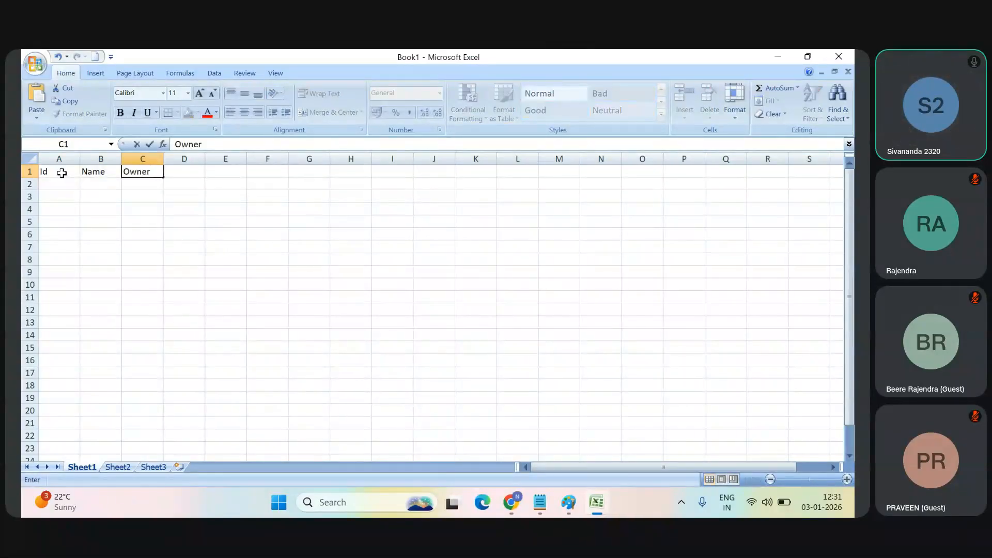
{"action": "type", "text": "Id"}
{"action": "key", "text": "Return"}
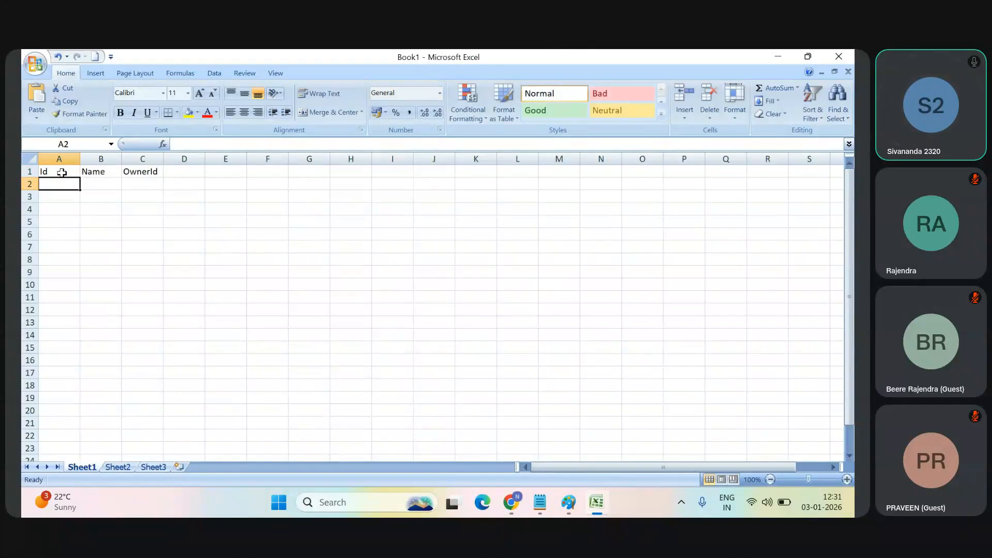
Step: Create a second blank workbook and enter the headers Id, Name and Username in cells A1 to C1
{"action": "key", "text": "ctrl+n"}
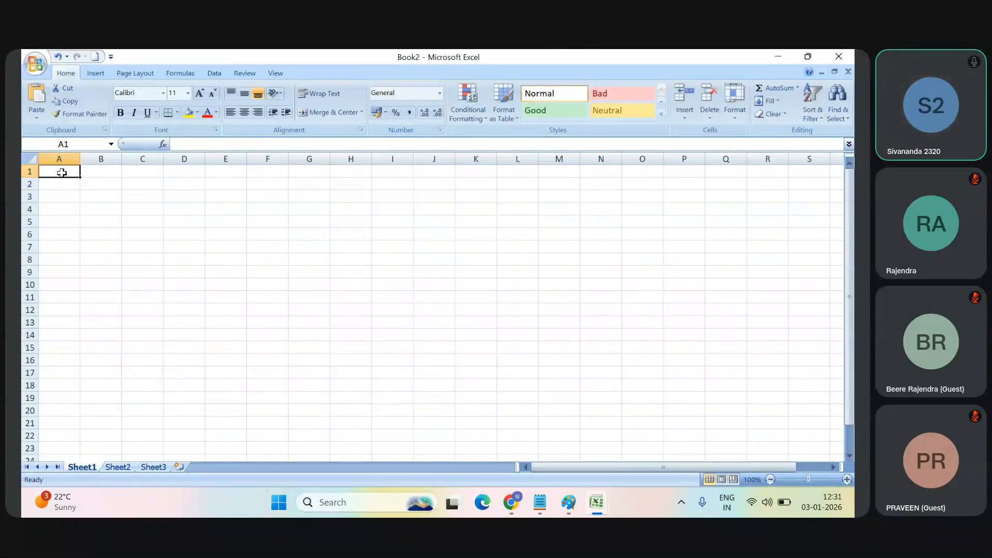
{"action": "type", "text": "Id"}
{"action": "key", "text": "Tab"}
{"action": "type", "text": "Name"}
{"action": "key", "text": "Tab"}
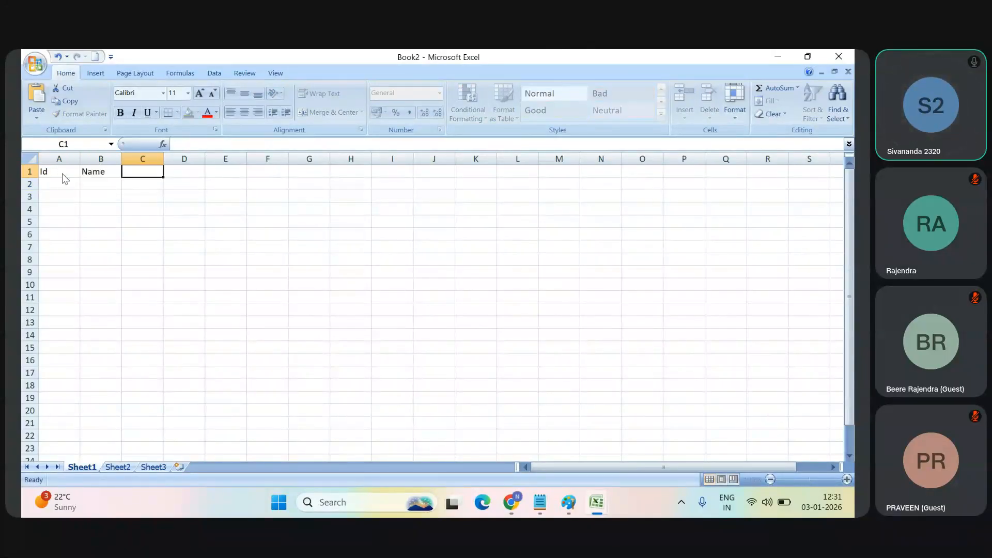
{"action": "type", "text": "Username"}
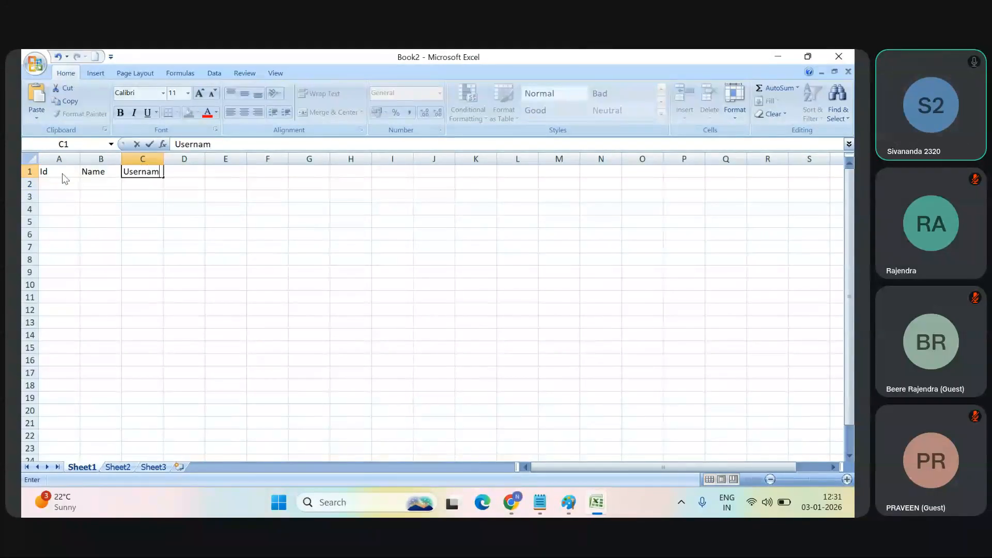
{"action": "key", "text": "Tab"}
Step: Add the headers Email and Profile in cells D1 and E1 of the second workbook
{"action": "type", "text": "Email"}
{"action": "key", "text": "Tab"}
{"action": "type", "text": "C"}
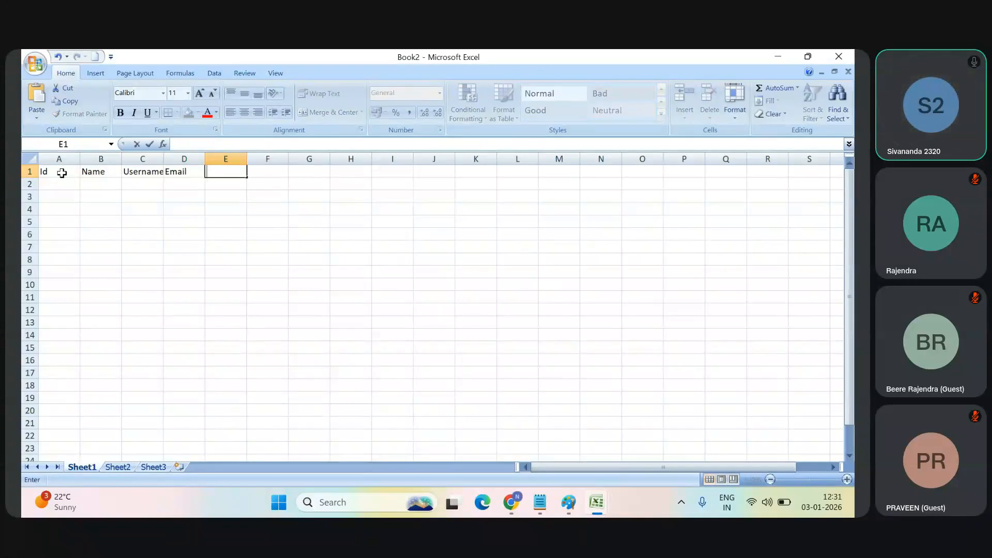
{"action": "type", "text": "Profile"}
{"action": "key", "text": "Return"}
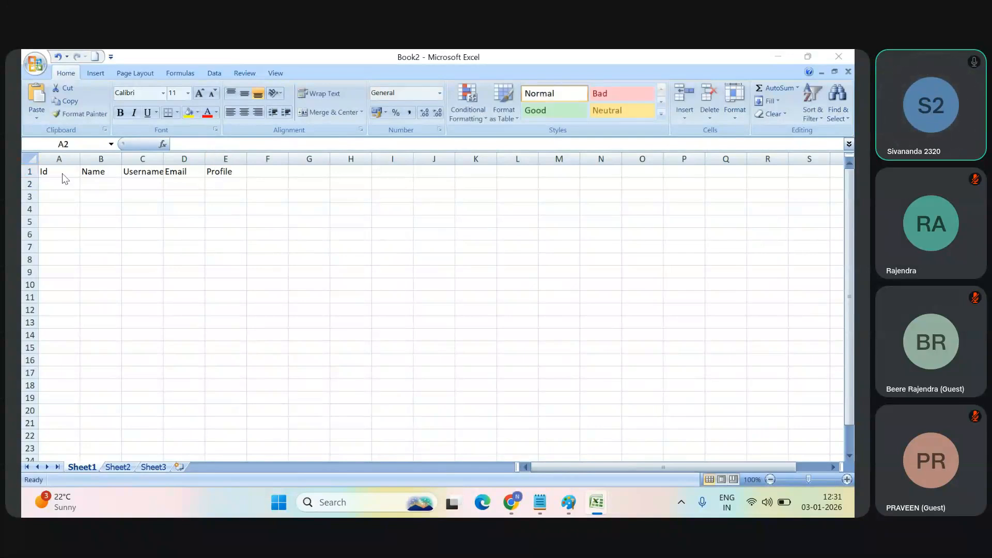
Step: Switch back to the Book1 workbook and widen column A to nearly three times its default width
{"action": "key", "text": "alt+Tab"}
{"action": "key", "text": "alt+Tab"}
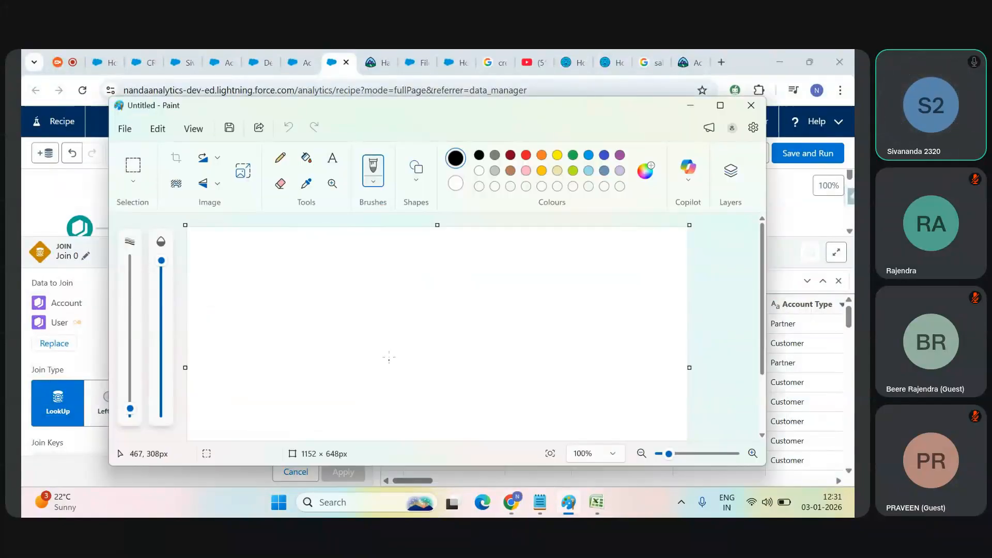
{"action": "mouse_move", "coordinate": [596, 502]}
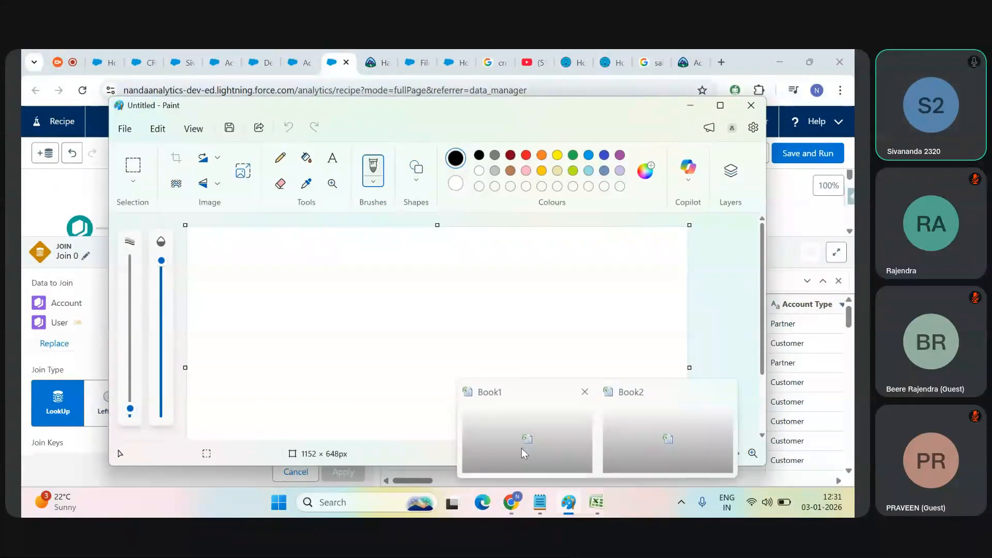
{"action": "left_click", "coordinate": [517, 438]}
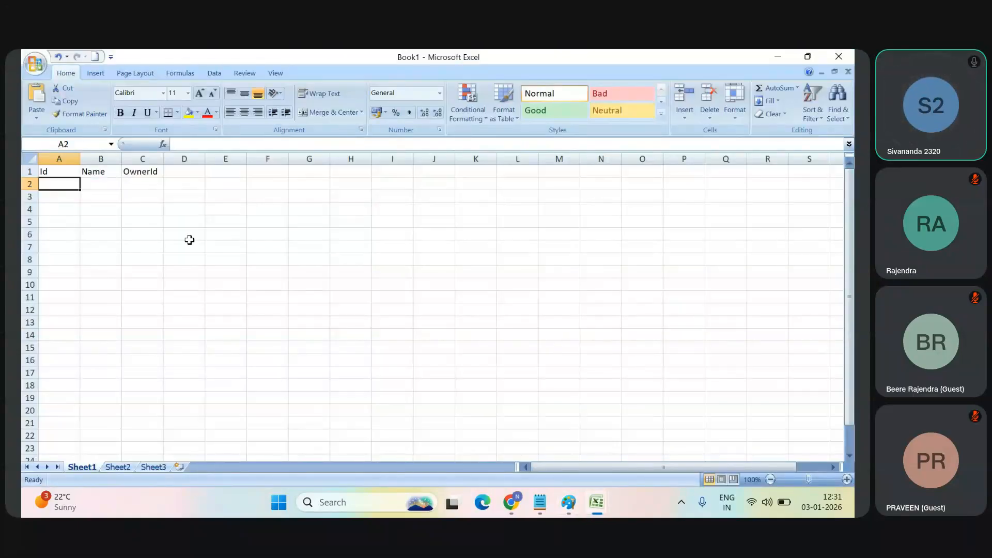
{"action": "left_click_drag", "start_coordinate": [81, 156], "coordinate": [154, 156]}
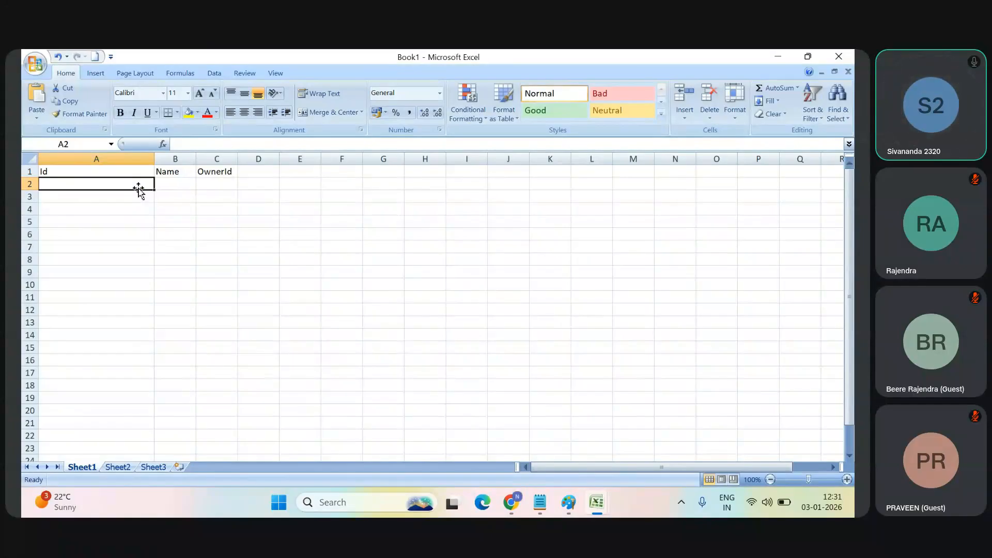
Step: Fill in the first account's Id as 01acc1 in A2 and OwnerId as User1 in C2, widening column C to about three times its width
{"action": "type", "text": "0"}
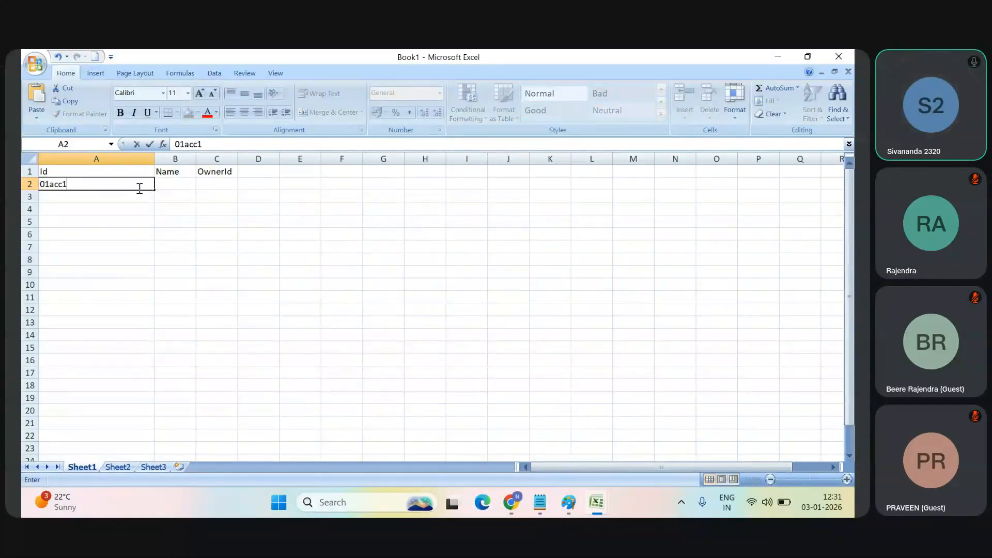
{"action": "type", "text": "1acc1"}
{"action": "left_click", "coordinate": [236, 155]}
{"action": "left_click_drag", "start_coordinate": [236, 155], "coordinate": [329, 155]}
{"action": "left_click", "coordinate": [260, 182]}
{"action": "type", "text": "U"}
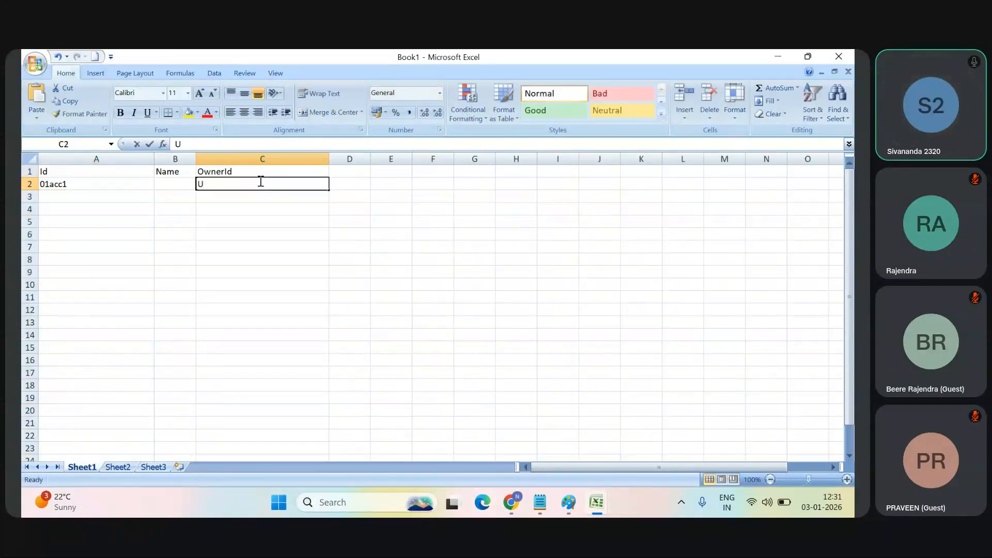
{"action": "type", "text": "ser1"}
Step: Enter the second account's Id 01acc2 in A3 and the first account's name Infy in B2
{"action": "key", "text": "Left"}
{"action": "key", "text": "Down"}
{"action": "key", "text": "Left"}
{"action": "type", "text": "01ac"}
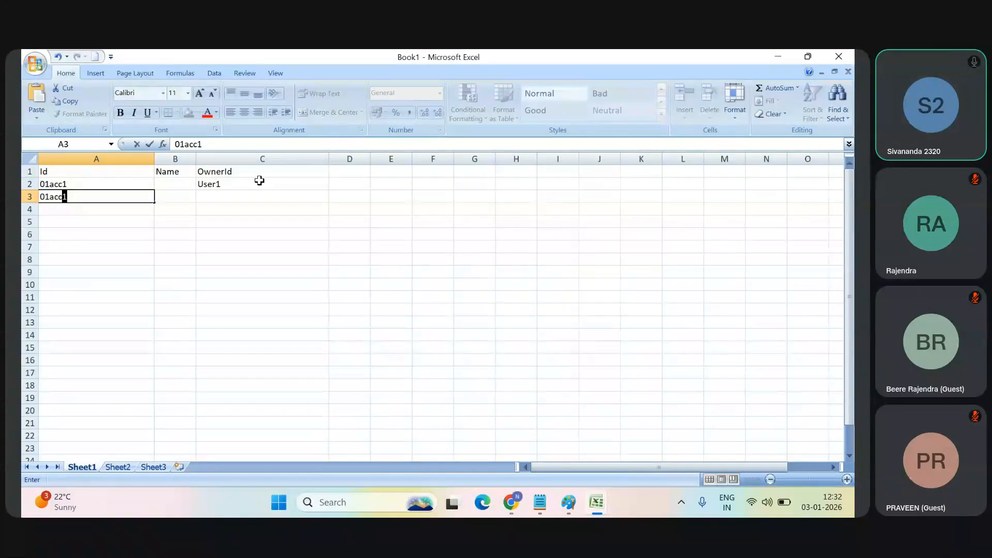
{"action": "key", "text": "Tab"}
{"action": "key", "text": "Up"}
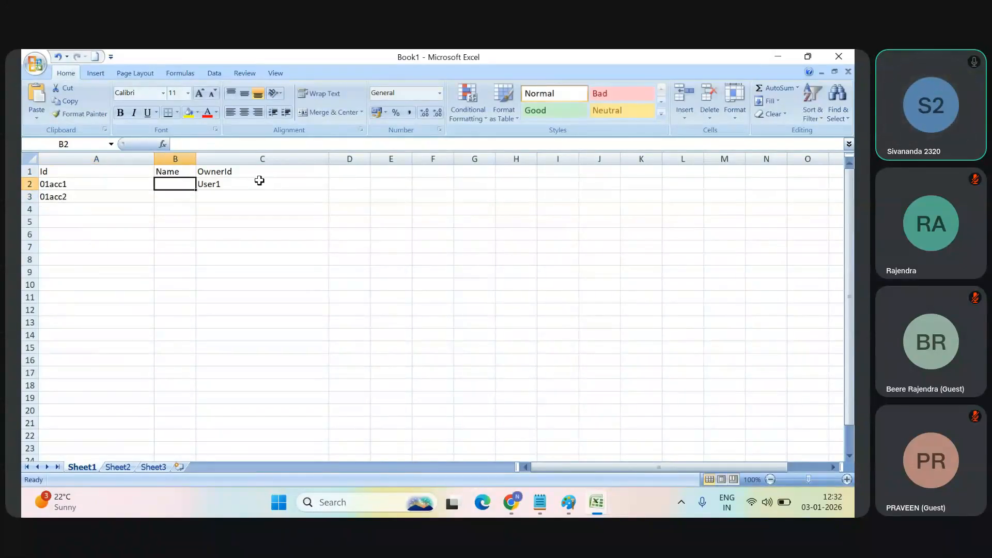
{"action": "type", "text": "Infy"}
{"action": "key", "text": "Return"}
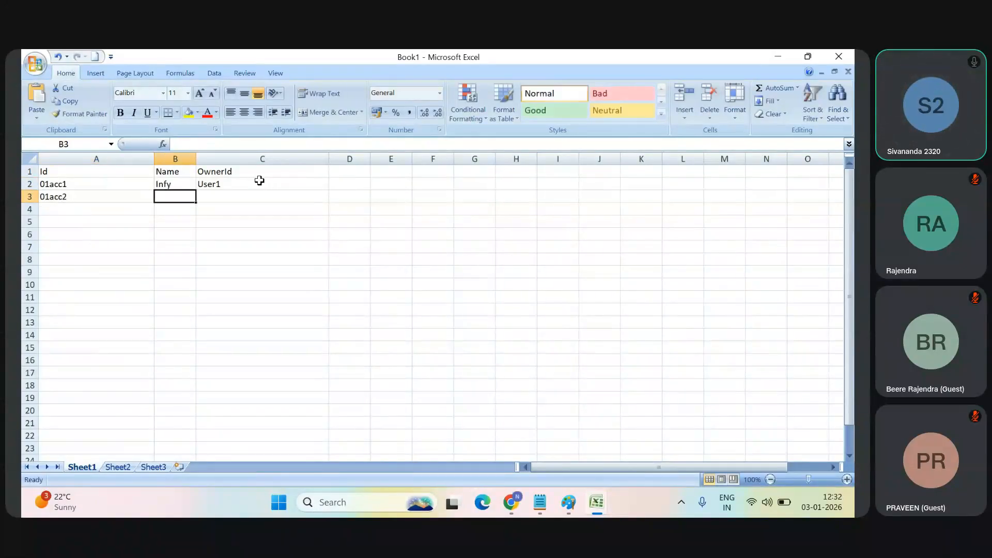
Step: Complete the second account row with the name IBM in B3 and the owner User2 in C3
{"action": "type", "text": "IBM"}
{"action": "key", "text": "Tab"}
{"action": "type", "text": "u"}
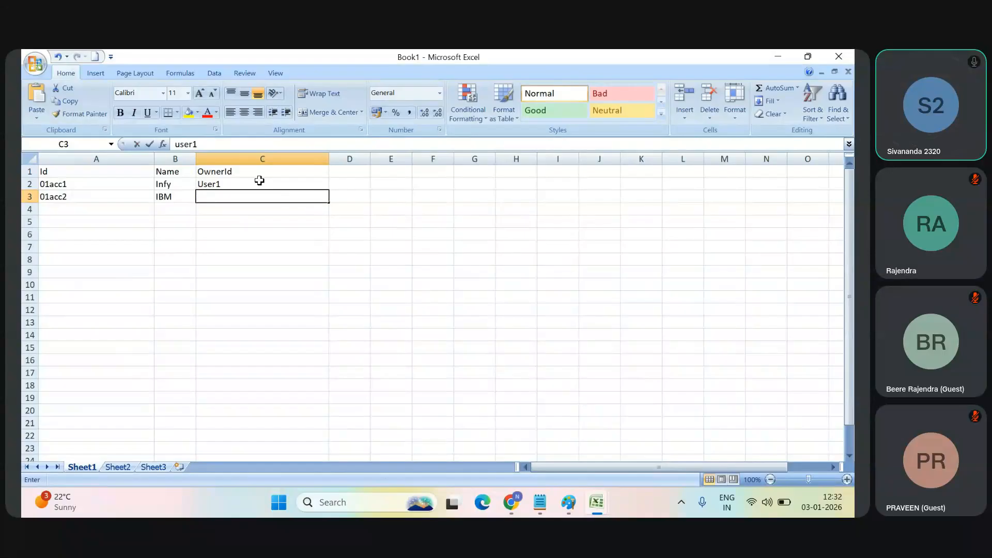
{"action": "key", "text": "BackSpace"}
{"action": "type", "text": "Use"}
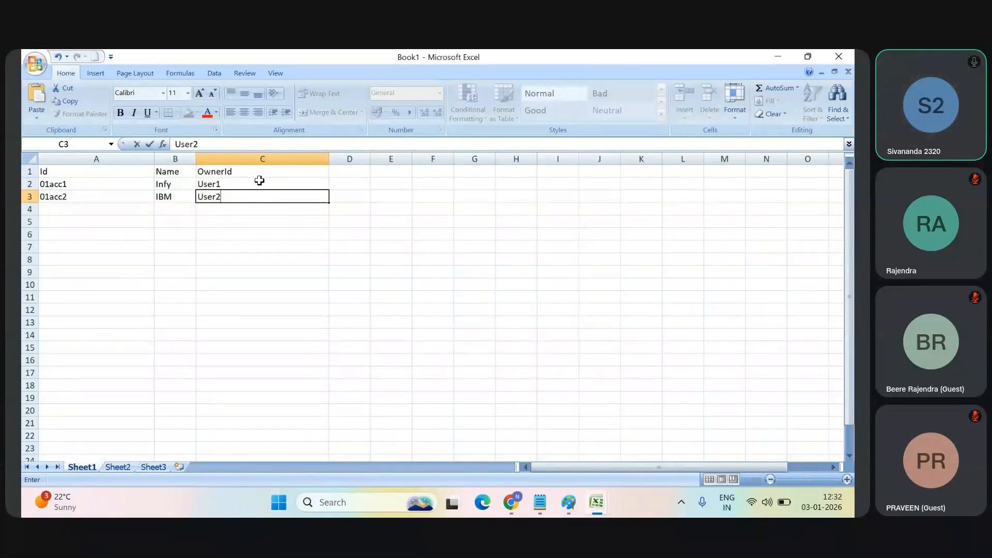
Step: Switch to the Book2 workbook and enter the user Ids User1, User2, User3 and User4 in cells A2 to A5
{"action": "key", "text": "alt+Tab"}
{"action": "key", "text": "alt+Tab"}
{"action": "key", "text": "alt+Tab"}
{"action": "key", "text": "alt+Tab"}
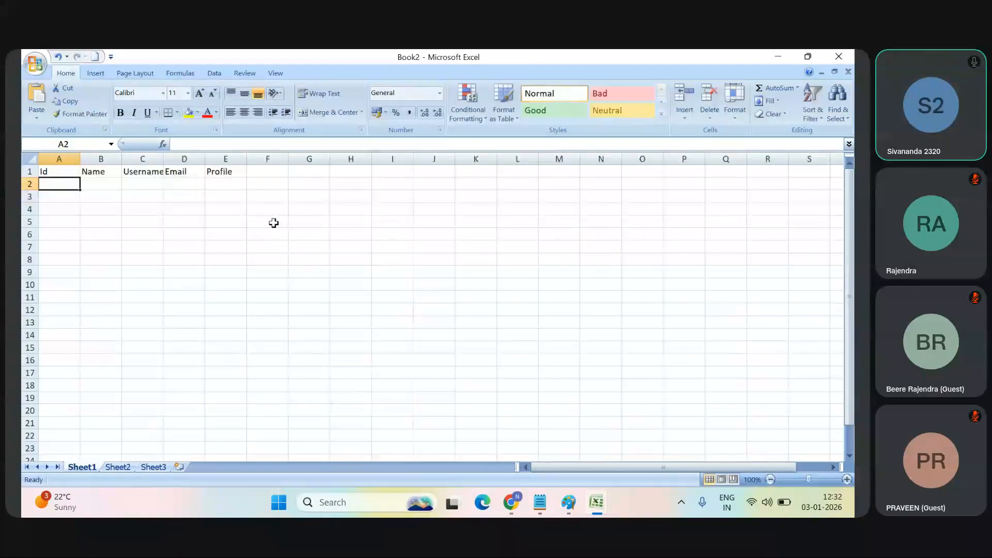
{"action": "type", "text": "User1"}
{"action": "key", "text": "Return"}
{"action": "type", "text": "User"}
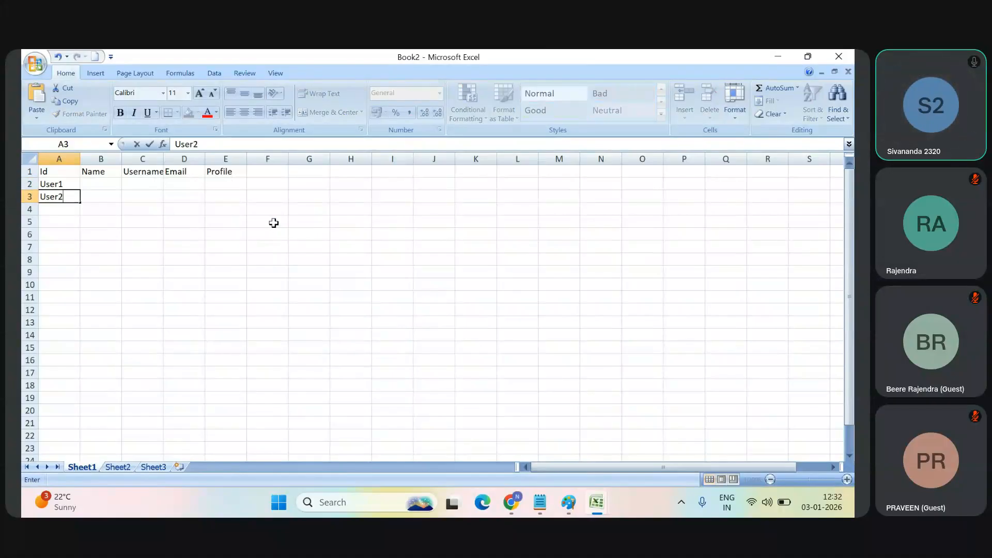
{"action": "key", "text": "Return"}
{"action": "type", "text": "User3"}
{"action": "key", "text": "Return"}
{"action": "type", "text": "User4"}
{"action": "key", "text": "Return"}
{"action": "type", "text": "User"}
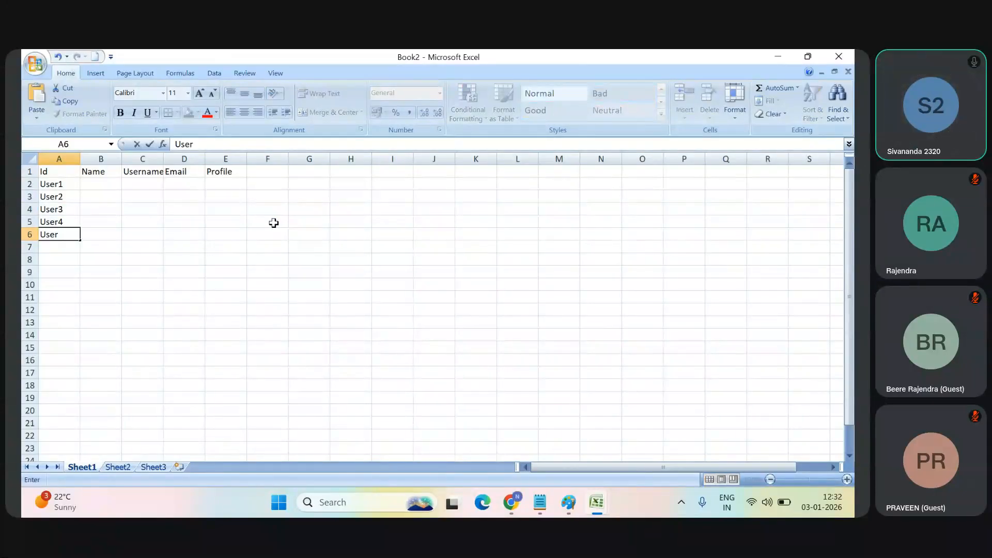
Step: Enter the fifth user Id, User5, in cell A6
{"action": "key", "text": "Return"}
{"action": "key", "text": "Up"}
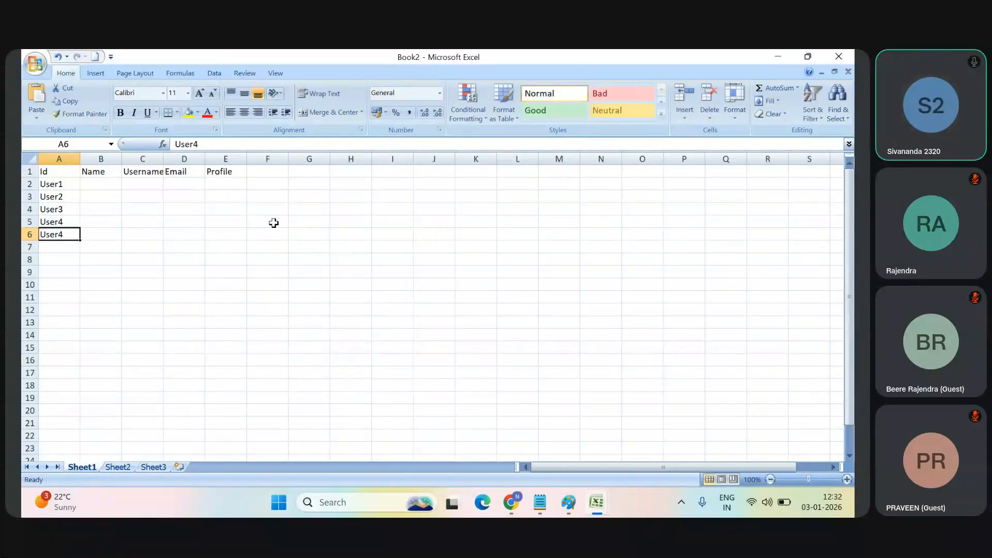
{"action": "left_click", "coordinate": [206, 143]}
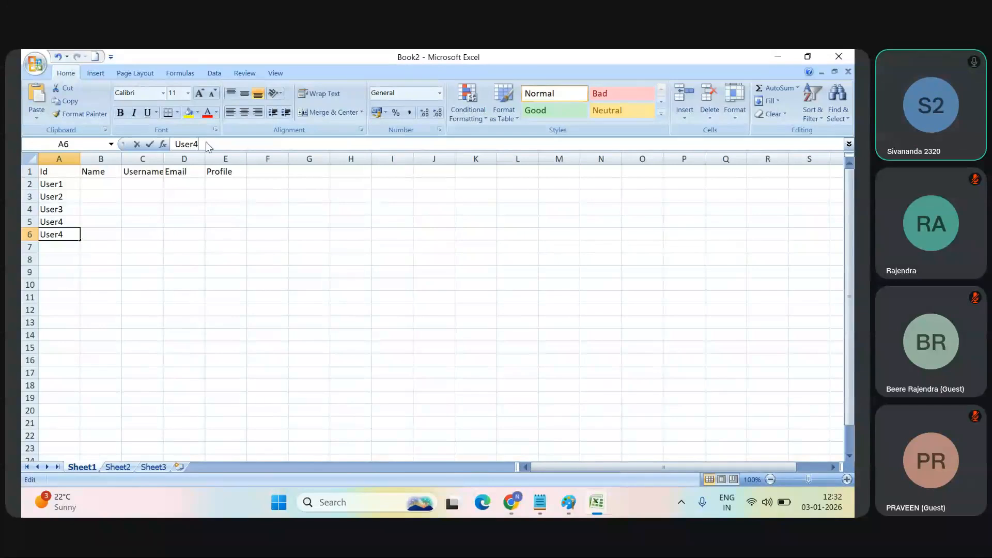
{"action": "key", "text": "BackSpace"}
{"action": "type", "text": "3"}
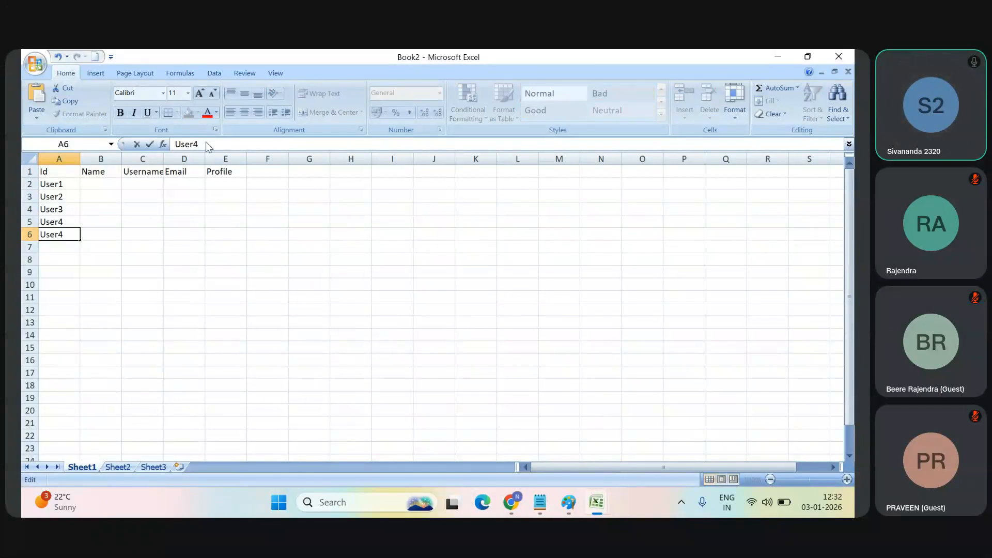
{"action": "type", "text": "5"}
Step: Enter the first user's name in B2 and their e-mail address as the username in C2
{"action": "left_click", "coordinate": [110, 184]}
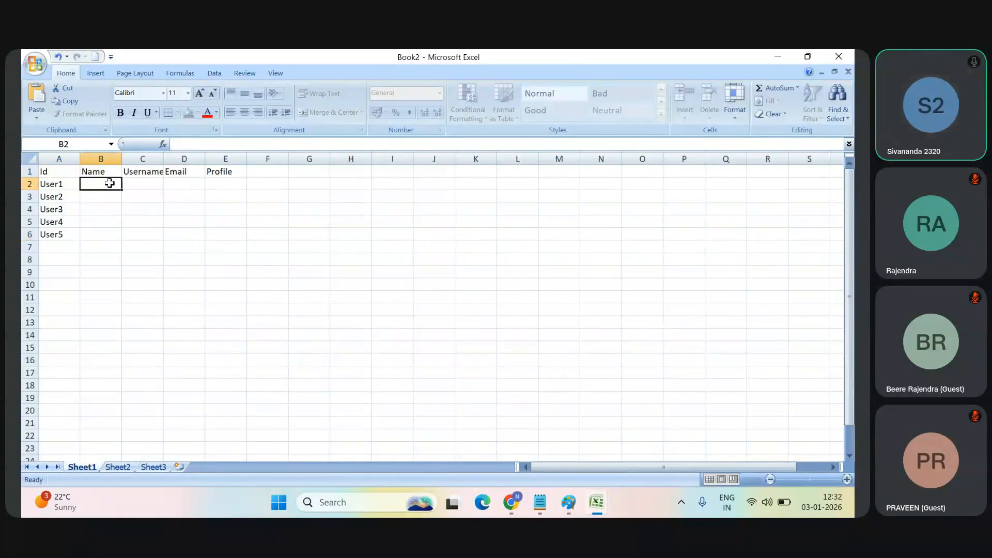
{"action": "key", "text": "Tab"}
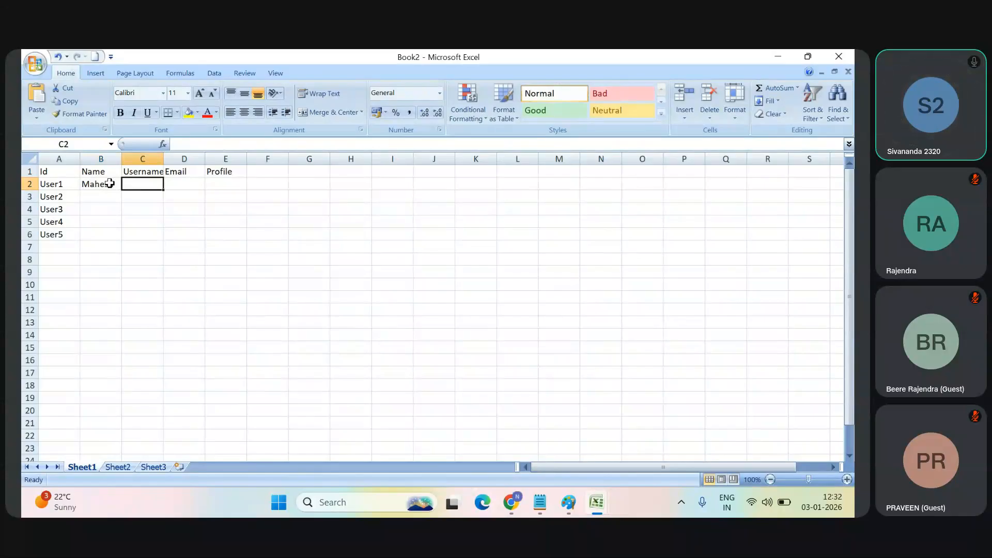
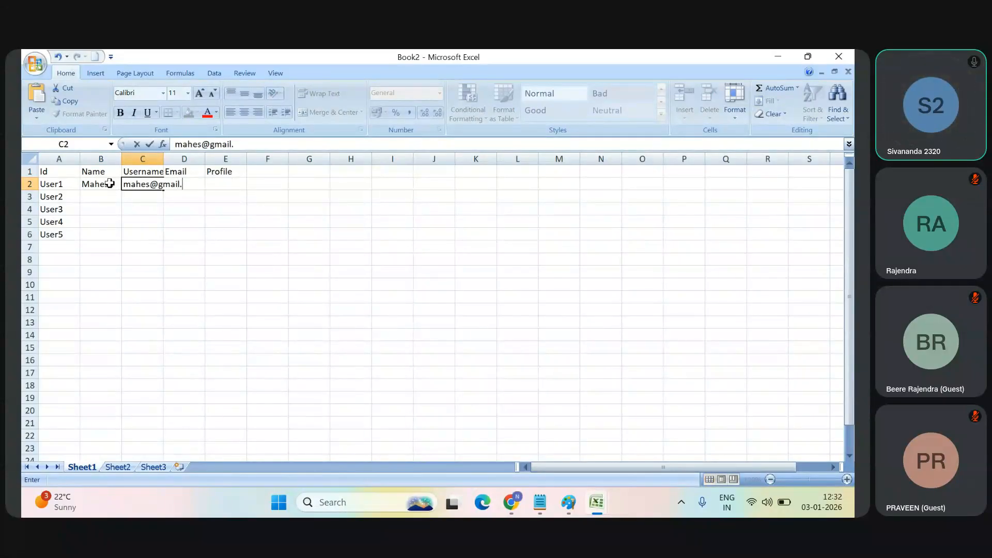
{"action": "key", "text": "Tab"}
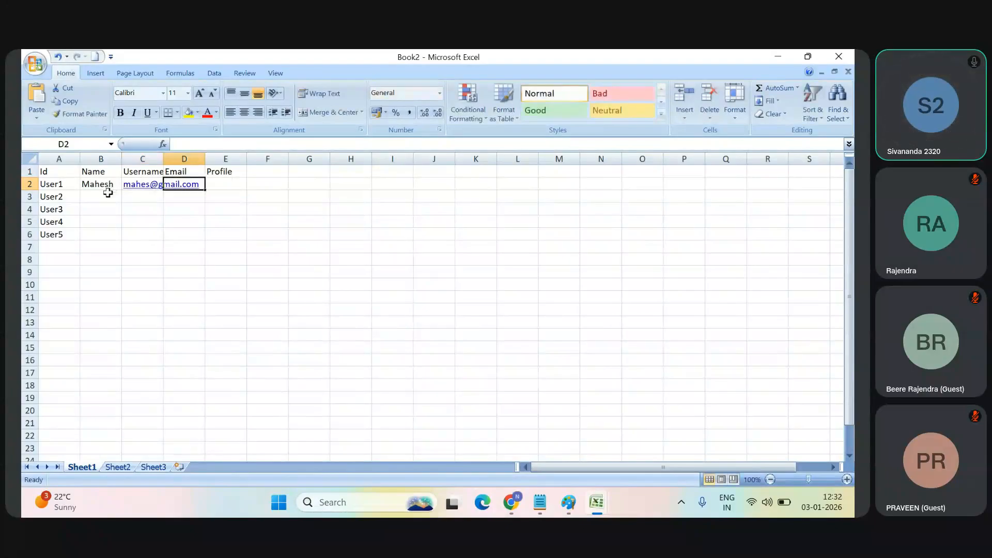
Step: Enter the second user's name in cell B3
{"action": "left_click", "coordinate": [106, 195]}
{"action": "type", "text": "Naresh"}
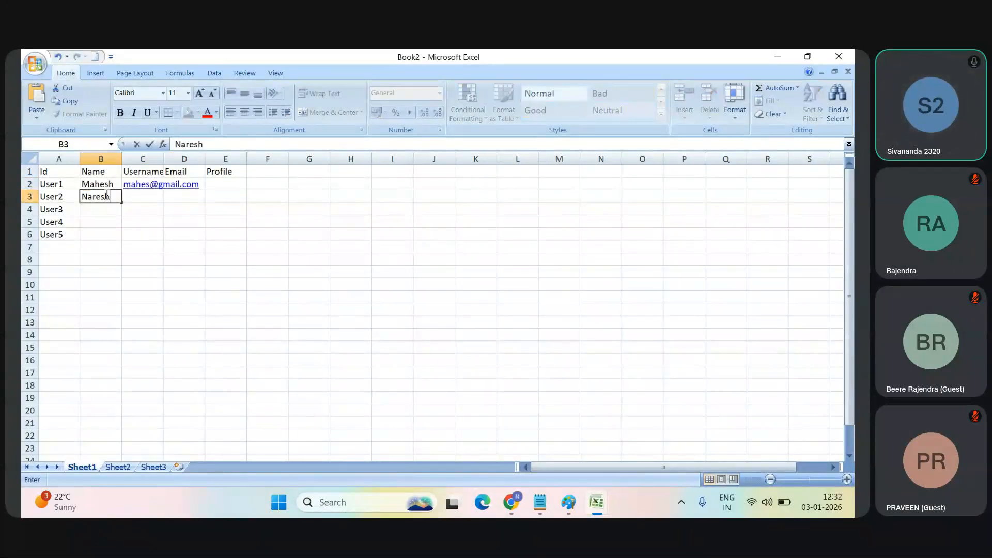
{"action": "key", "text": "Return"}
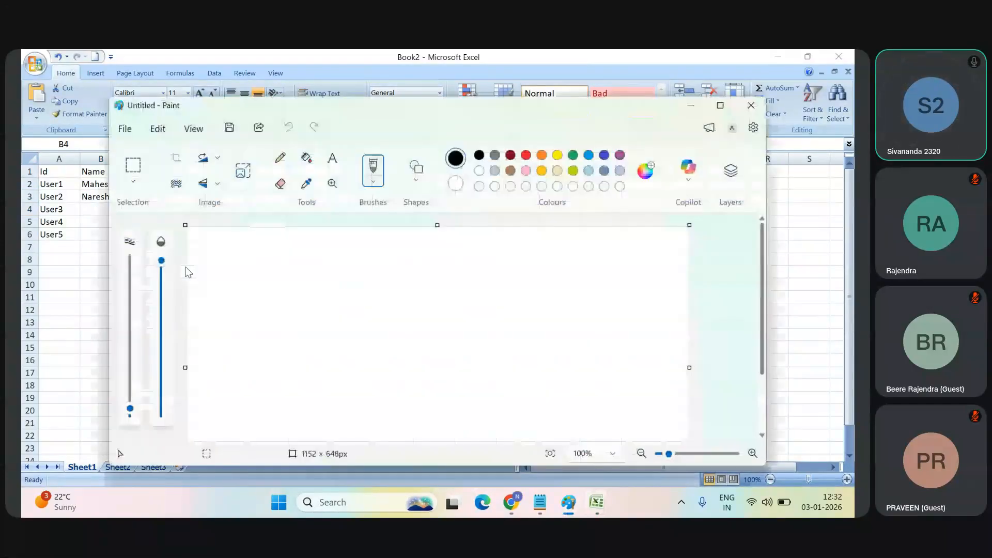
Step: Switch to the Book1 workbook and add a third account in row 4 with Id 01acc3, name Joke and OwnerId User99
{"action": "key", "text": "alt+Tab"}
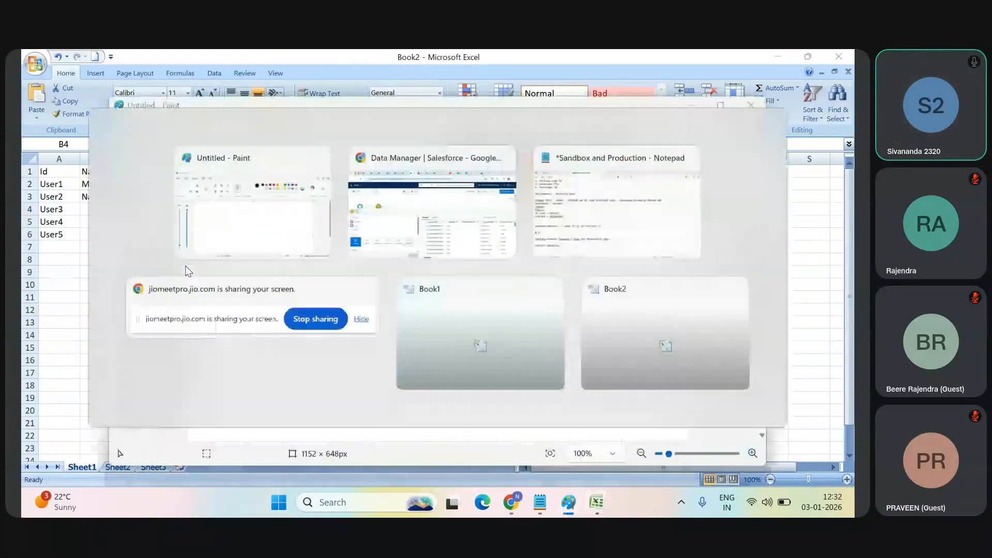
{"action": "key", "text": "Tab"}
{"action": "key", "text": "ctrl+Tab"}
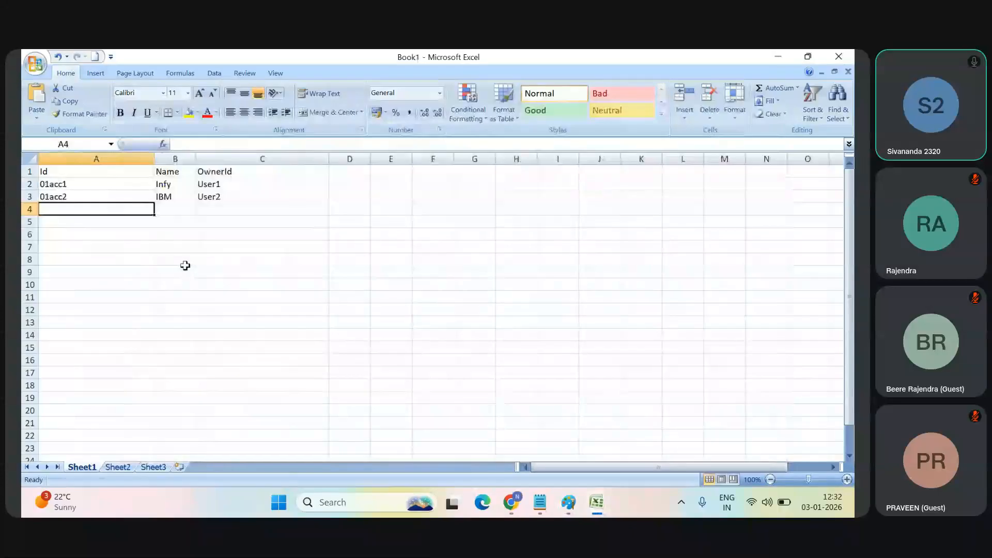
{"action": "type", "text": "01acc"}
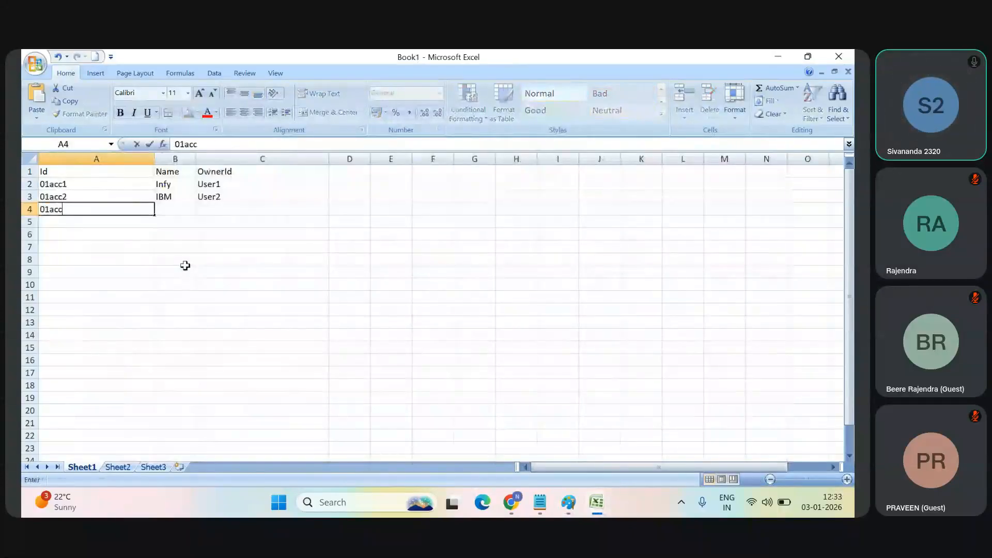
{"action": "type", "text": "3"}
{"action": "key", "text": "Tab"}
{"action": "type", "text": "Joke"}
{"action": "key", "text": "Tab"}
{"action": "type", "text": "User99"}
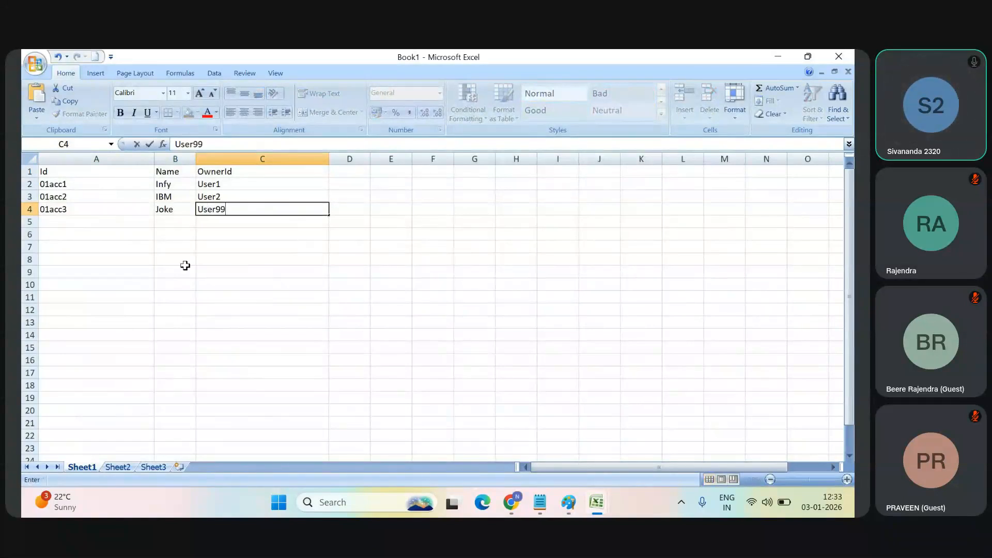
{"action": "key", "text": "Return"}
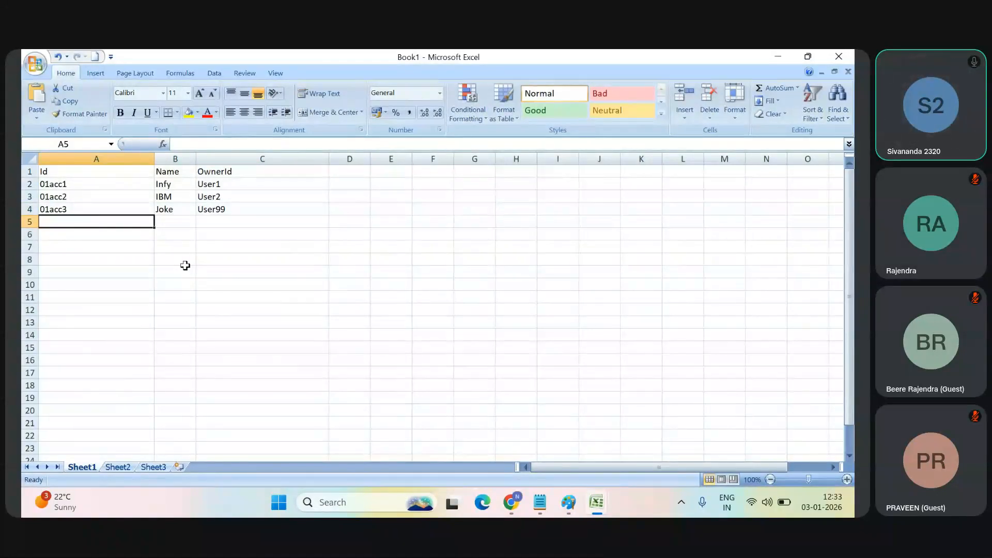
Step: Review the user table in Book2 against the account owners and return to the Book1 workbook
{"action": "key", "text": "alt+Tab"}
{"action": "key", "text": "alt+Tab"}
{"action": "key", "text": "alt+Tab"}
{"action": "key", "text": "alt+Tab"}
{"action": "key", "text": "alt+Tab"}
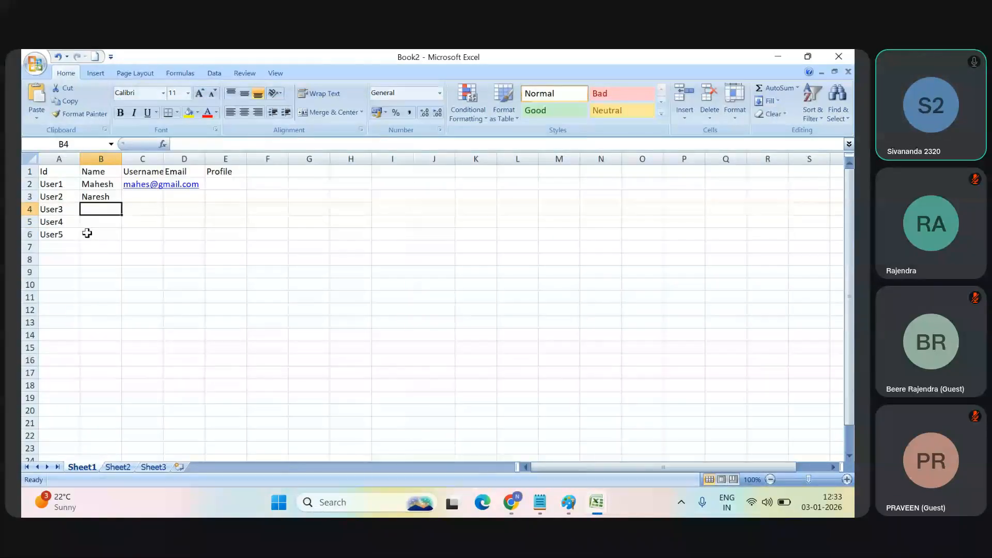
{"action": "key", "text": "alt+Tab"}
{"action": "key", "text": "alt+Tab"}
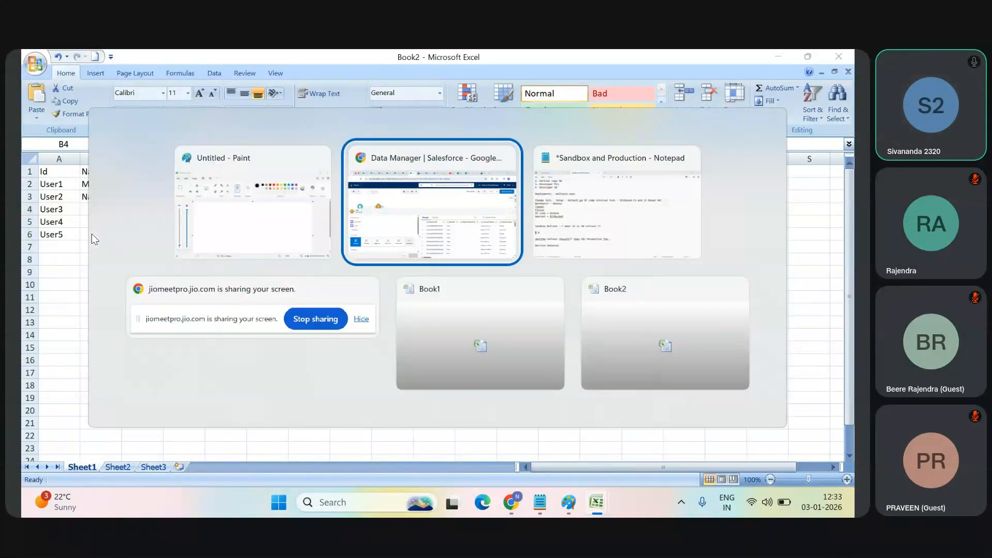
{"action": "key", "text": "alt+Tab"}
{"action": "key", "text": "alt+Tab"}
{"action": "key", "text": "alt+Tab"}
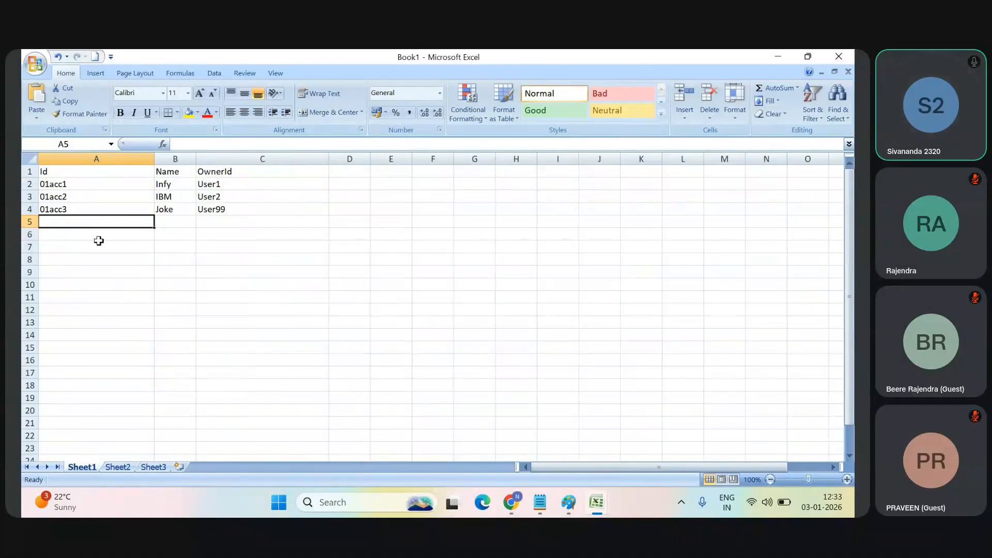
Step: Copy the account table A1:C4 and paste it at A1 of a new worksheet in Book1
{"action": "left_click_drag", "start_coordinate": [45, 170], "coordinate": [219, 207]}
{"action": "key", "text": "ctrl+c"}
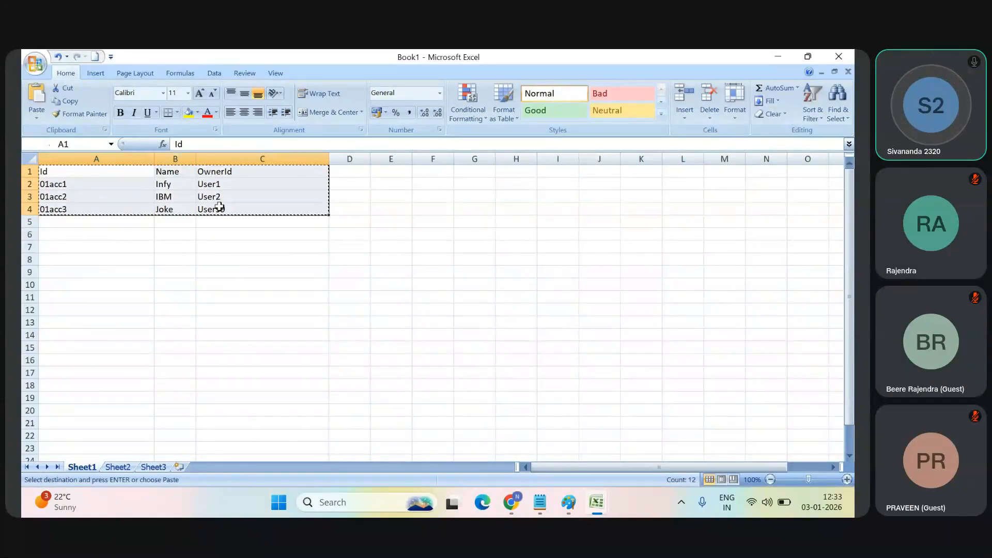
{"action": "left_click", "coordinate": [179, 468]}
{"action": "key", "text": "ctrl+v"}
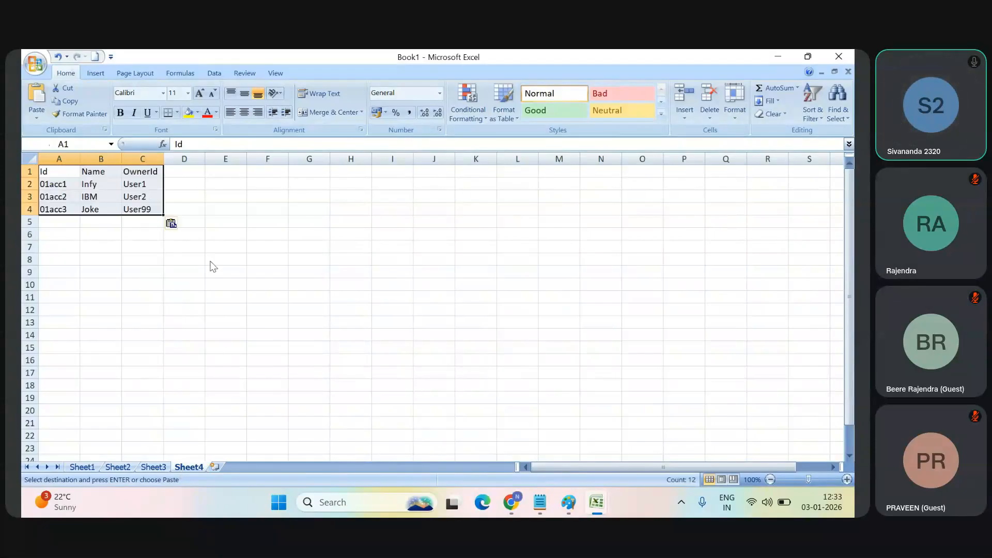
{"action": "left_click", "coordinate": [211, 261]}
{"action": "left_click", "coordinate": [155, 388]}
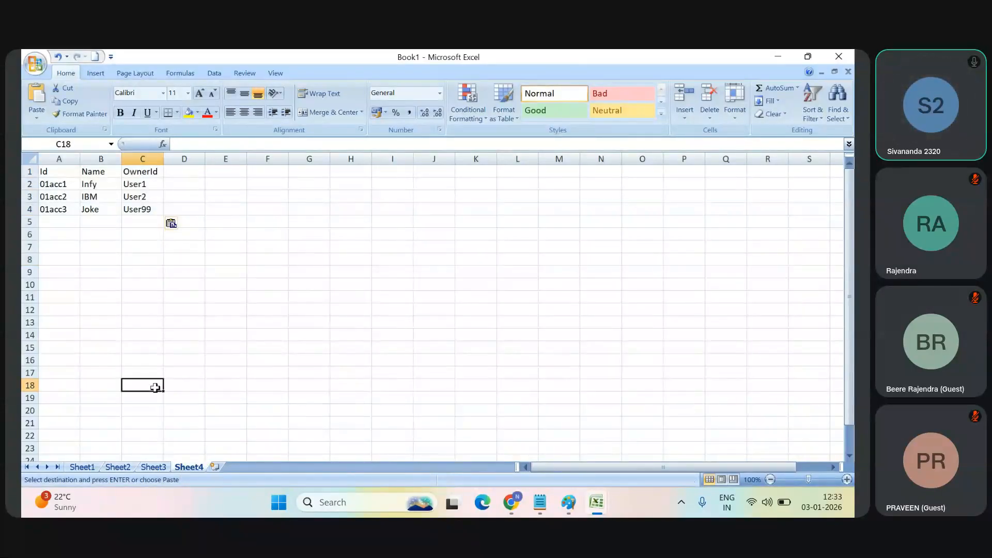
Step: In the Book2 user table, enter the profiles "marking managr" in E2 for User1 and "salesmanager" in E3 for User2
{"action": "key", "text": "alt+Tab"}
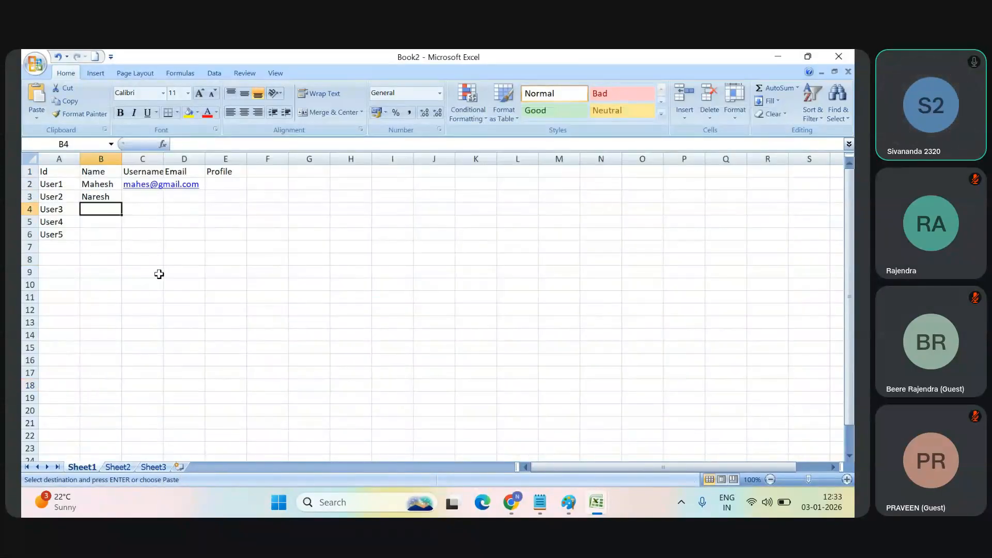
{"action": "left_click", "coordinate": [59, 185]}
{"action": "left_click_drag", "start_coordinate": [58, 185], "coordinate": [189, 184]}
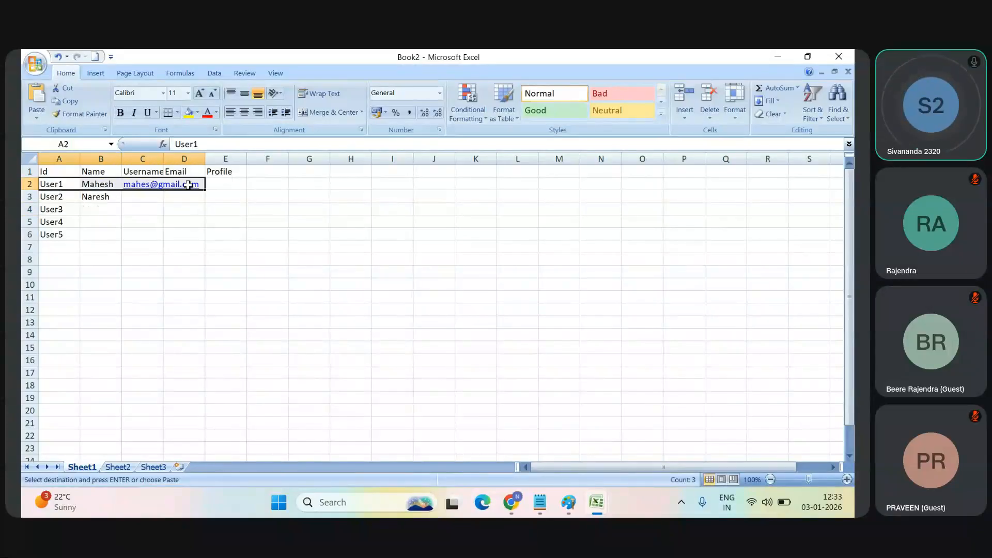
{"action": "double_click", "coordinate": [217, 186]}
{"action": "type", "text": "mark"}
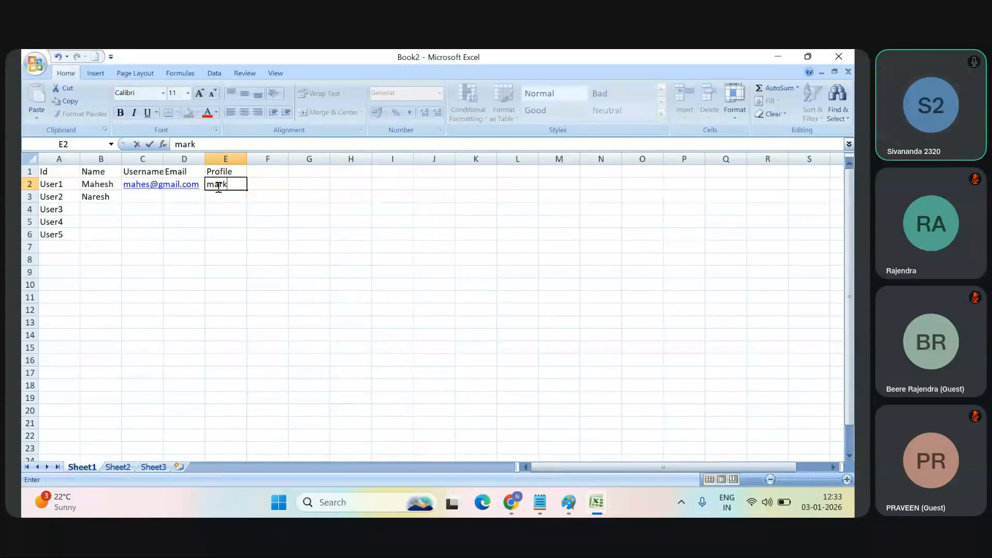
{"action": "type", "text": "ing ma"}
{"action": "key", "text": "BackSpace"}
{"action": "type", "text": "managr"}
{"action": "key", "text": "Return"}
{"action": "type", "text": "s"}
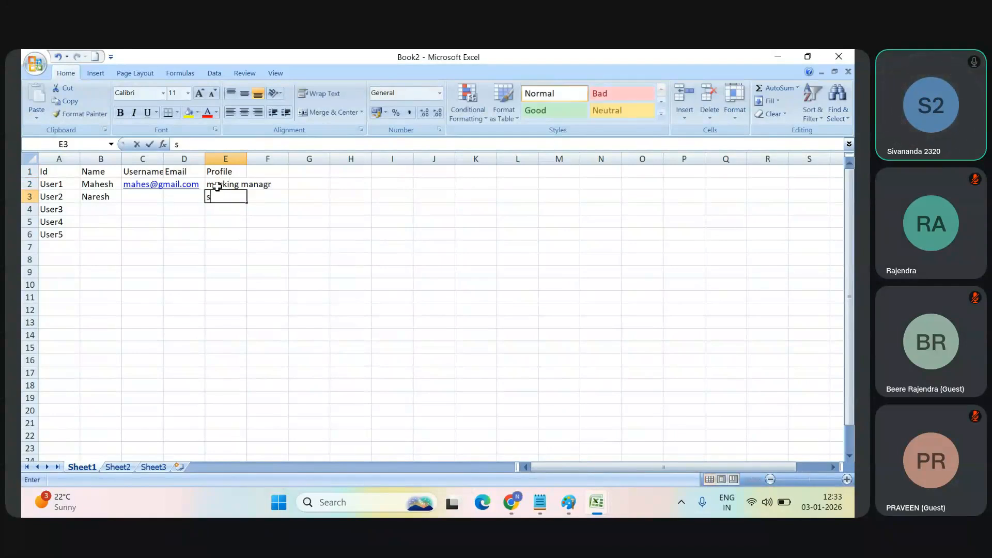
{"action": "type", "text": "alesmanager"}
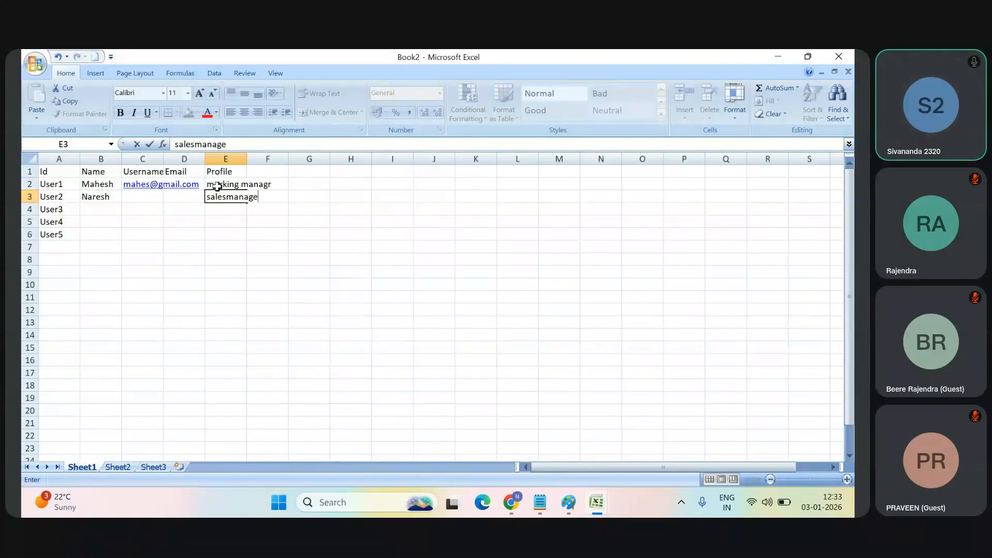
{"action": "key", "text": "Return"}
Step: Check the first account's OwnerId in Book1 and return to the user table in Book2
{"action": "key", "text": "alt+Tab"}
{"action": "key", "text": "alt+Tab"}
{"action": "key", "text": "alt+Tab"}
{"action": "key", "text": "alt+Tab"}
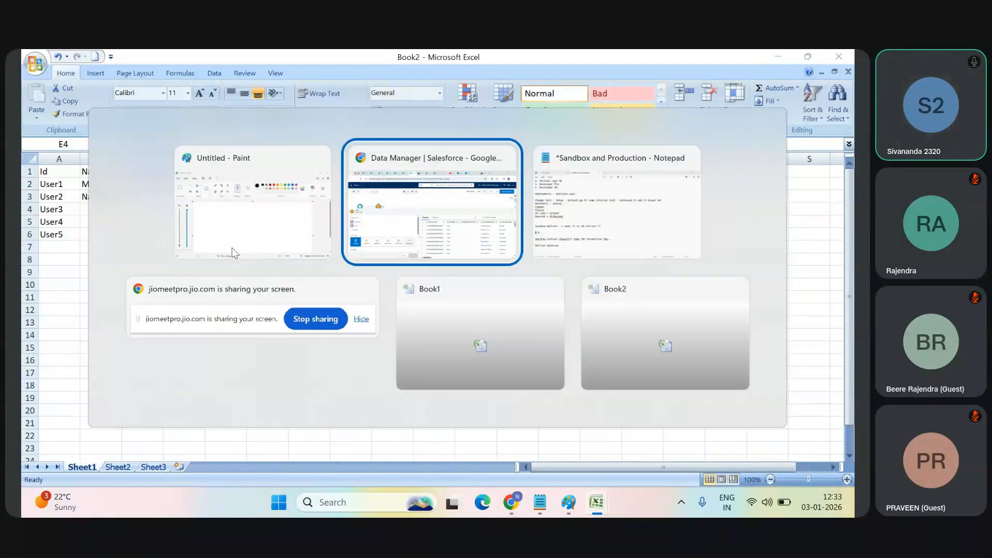
{"action": "key", "text": "alt+Tab"}
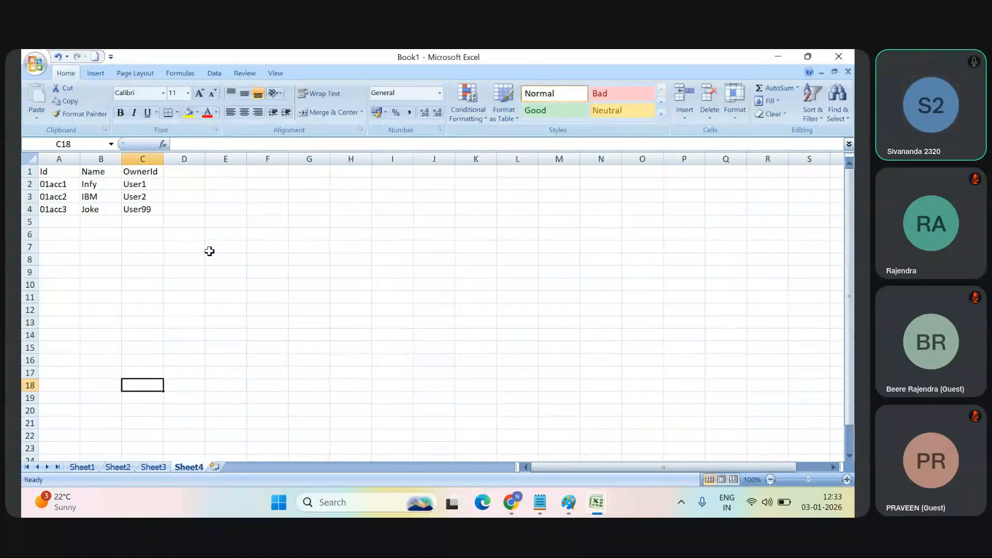
{"action": "left_click", "coordinate": [139, 184]}
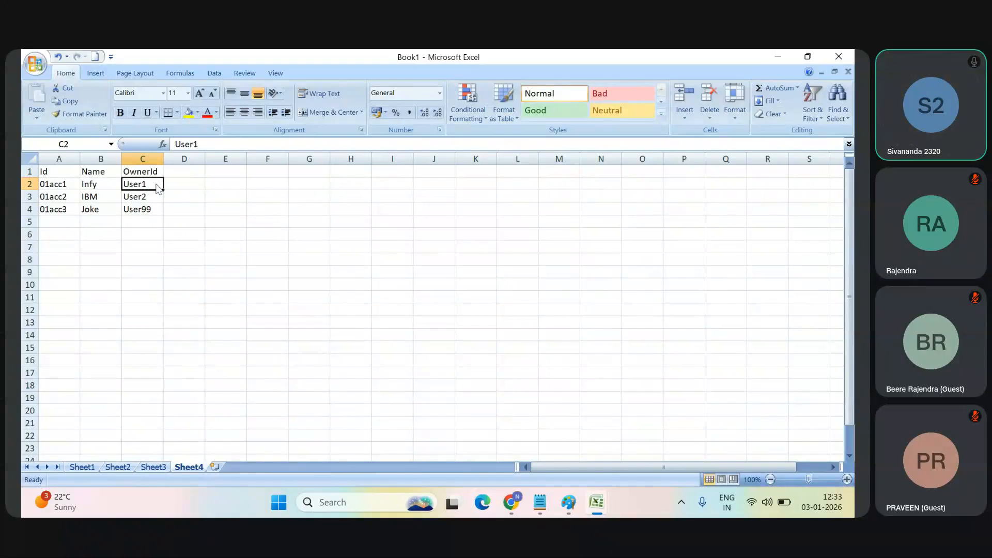
{"action": "key", "text": "alt+Tab"}
{"action": "key", "text": "alt+Tab"}
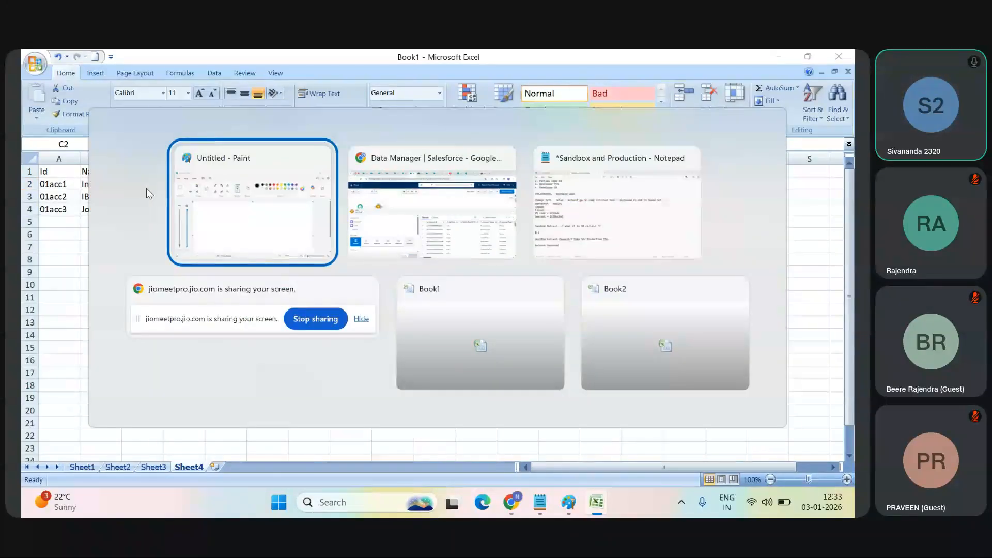
{"action": "key", "text": "alt+Tab"}
{"action": "key", "text": "alt+Tab"}
{"action": "key", "text": "alt+Tab"}
{"action": "key", "text": "alt+Tab"}
{"action": "key", "text": "alt+Tab"}
{"action": "key", "text": "alt+Tab"}
{"action": "key", "text": "alt+Tab"}
{"action": "key", "text": "alt+Tab"}
{"action": "key", "text": "alt+Tab"}
{"action": "key", "text": "alt+Tab"}
{"action": "key", "text": "alt+Tab"}
{"action": "key", "text": "alt+Tab"}
{"action": "key", "text": "alt+Tab"}
{"action": "key", "text": "alt+Tab"}
{"action": "key", "text": "alt+Tab"}
{"action": "key", "text": "alt+Tab"}
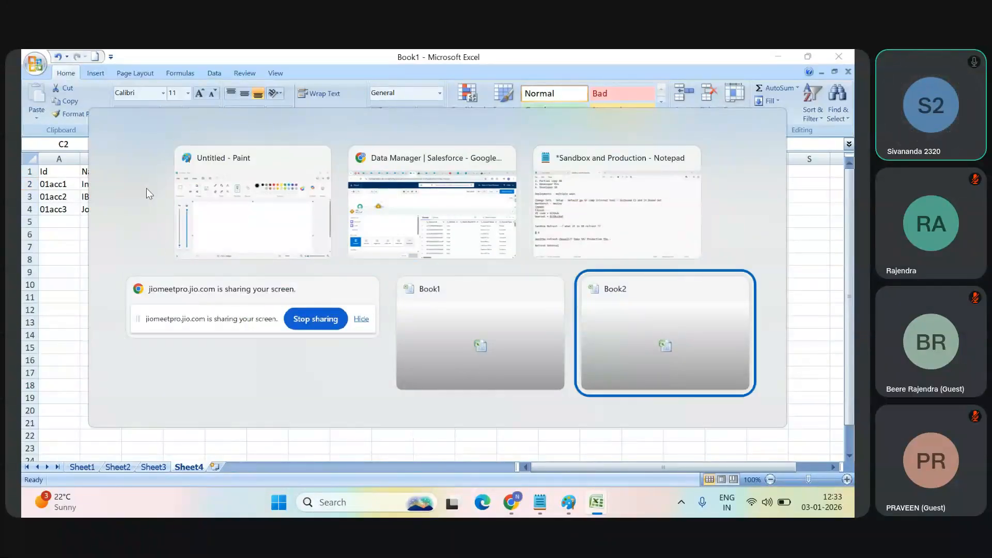
{"action": "key", "text": "alt+Tab"}
{"action": "key", "text": "alt+Tab"}
{"action": "key", "text": "alt+Tab"}
{"action": "key", "text": "alt+Tab"}
{"action": "key", "text": "alt+Tab"}
{"action": "key", "text": "alt+Tab"}
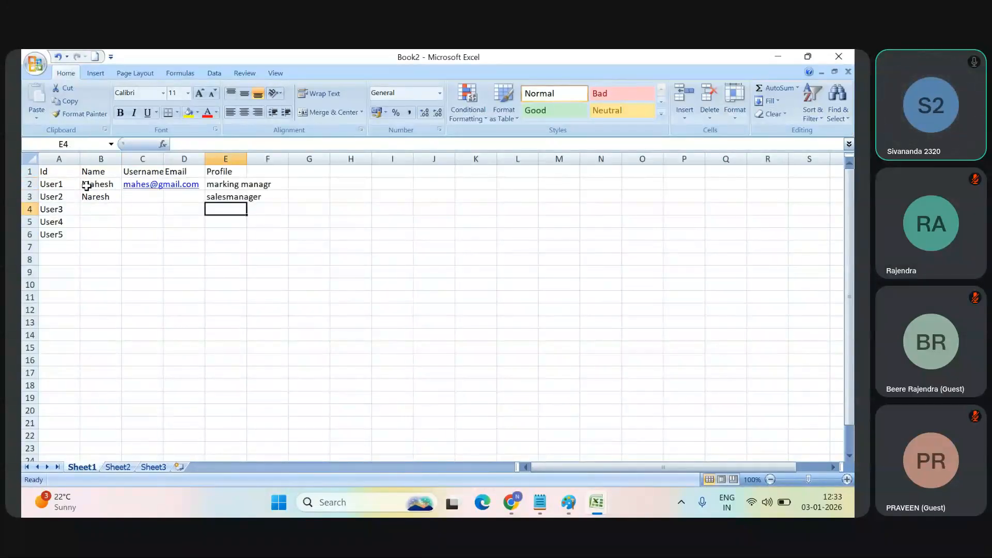
Step: Copy the user header row A1:E1 from Book2 and paste it at D1 of Sheet4 in Book1
{"action": "left_click_drag", "start_coordinate": [43, 170], "coordinate": [209, 172]}
{"action": "key", "text": "ctrl+c"}
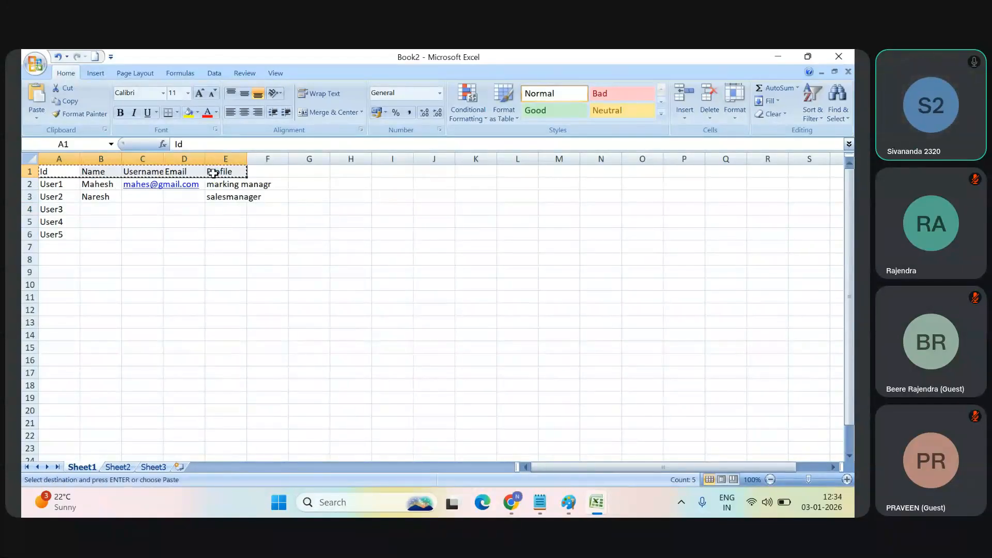
{"action": "key", "text": "alt+Tab"}
{"action": "key", "text": "Tab"}
{"action": "key", "text": "Tab"}
{"action": "key", "text": "Tab"}
{"action": "key", "text": "Tab"}
{"action": "left_click", "coordinate": [200, 172]}
{"action": "key", "text": "ctrl+v"}
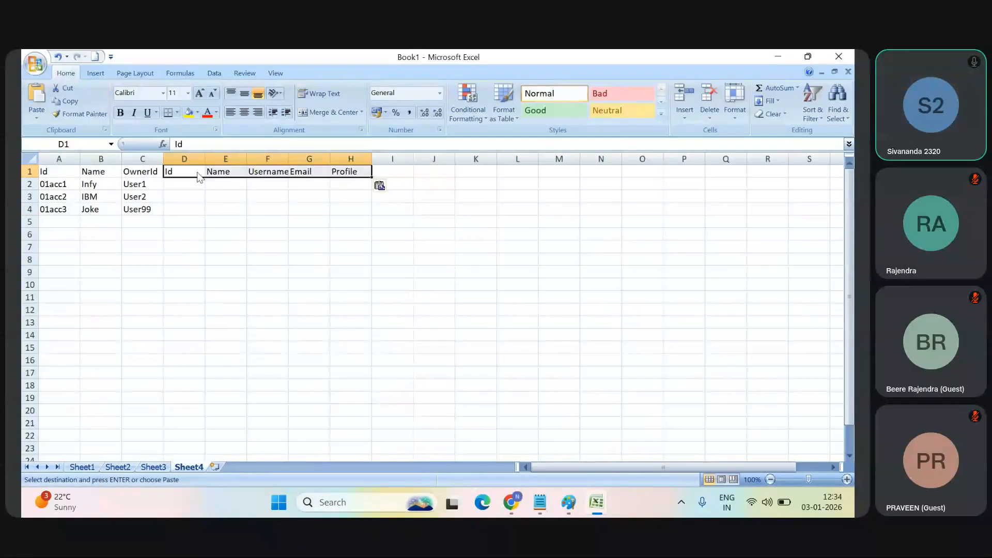
Step: Copy the User1 record A2:E2 from Book2 and paste it at D2 beside the first account in Book1
{"action": "key", "text": "alt+Tab"}
{"action": "key", "text": "Tab"}
{"action": "key", "text": "Tab"}
{"action": "key", "text": "Tab"}
{"action": "key", "text": "Tab"}
{"action": "key", "text": "Tab"}
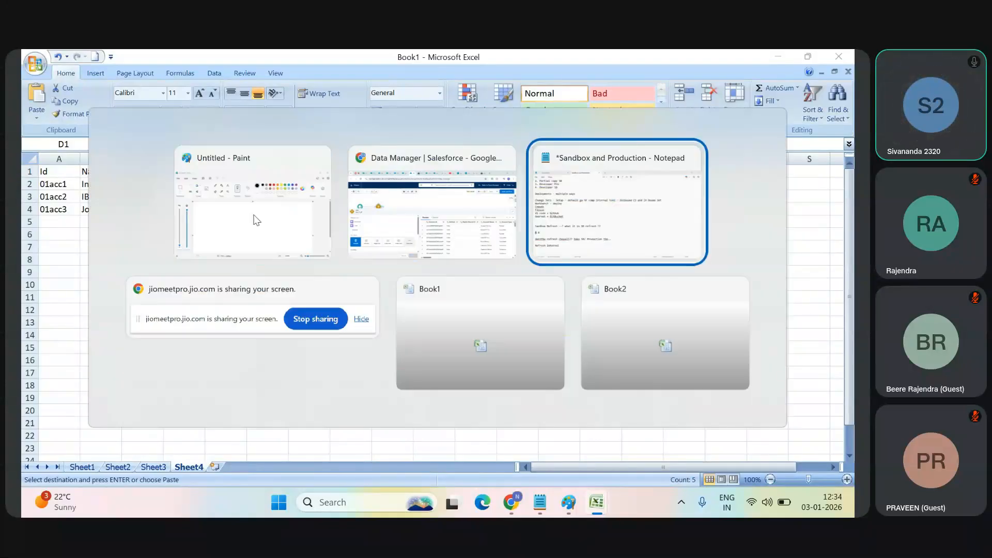
{"action": "key", "text": "shift+Tab"}
{"action": "key", "text": "Tab"}
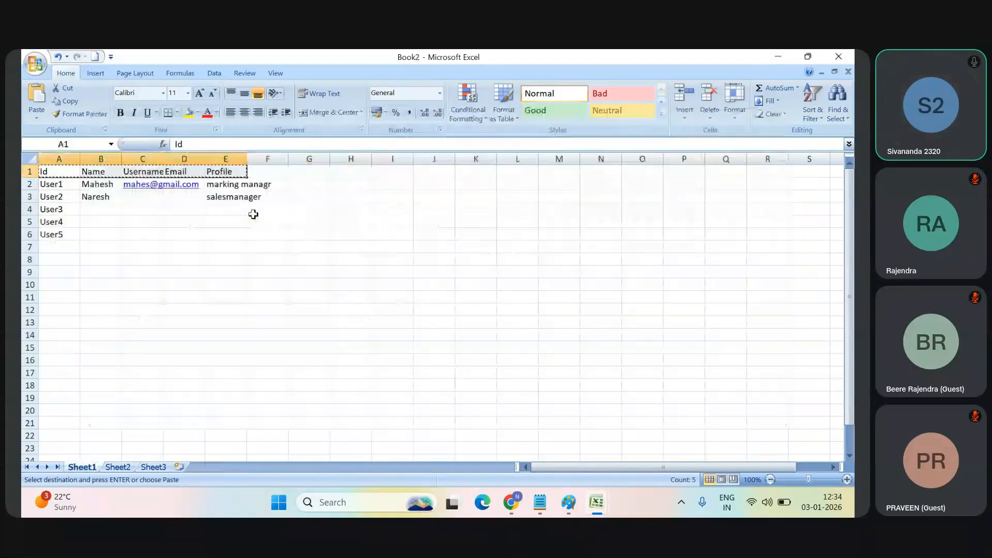
{"action": "left_click_drag", "start_coordinate": [101, 184], "coordinate": [247, 191]}
{"action": "key", "text": "ctrl+c"}
{"action": "key", "text": "alt+Tab"}
{"action": "key", "text": "alt+Tab"}
{"action": "key", "text": "alt+Tab"}
{"action": "key", "text": "alt+Tab"}
{"action": "key", "text": "alt+Tab"}
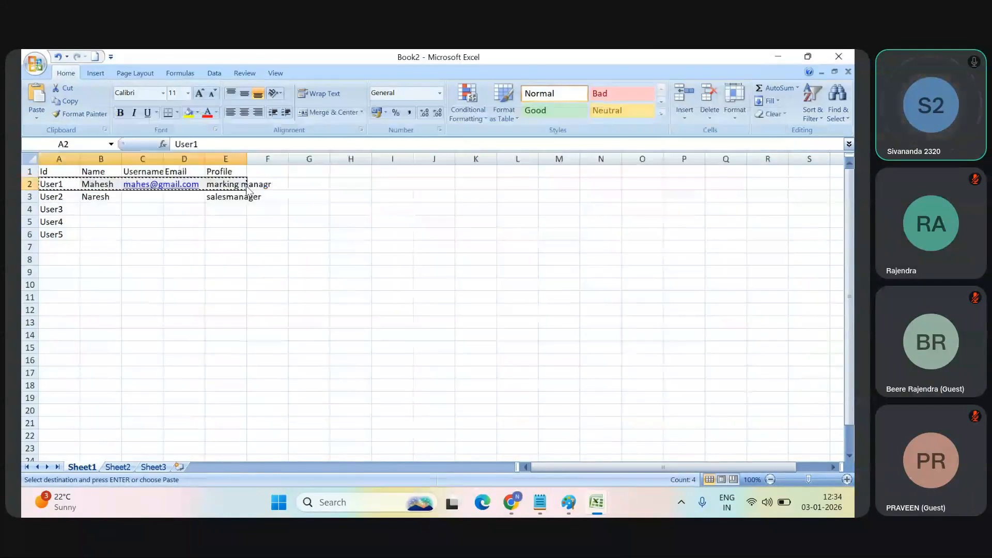
{"action": "left_click", "coordinate": [197, 184]}
{"action": "key", "text": "ctrl+v"}
{"action": "left_click", "coordinate": [258, 226]}
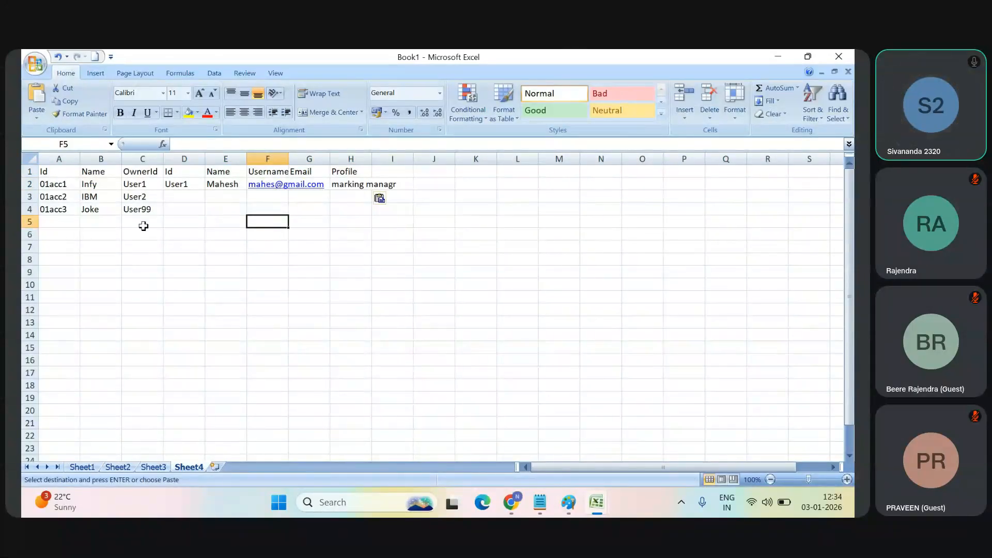
Step: Copy the User2 record in row 3 of Book2 and paste it at D3 beside the second account in Book1
{"action": "key", "text": "alt+Tab"}
{"action": "key", "text": "alt+Tab"}
{"action": "key", "text": "alt+Tab"}
{"action": "key", "text": "alt+Tab"}
{"action": "key", "text": "alt+Tab"}
{"action": "key", "text": "alt+Tab"}
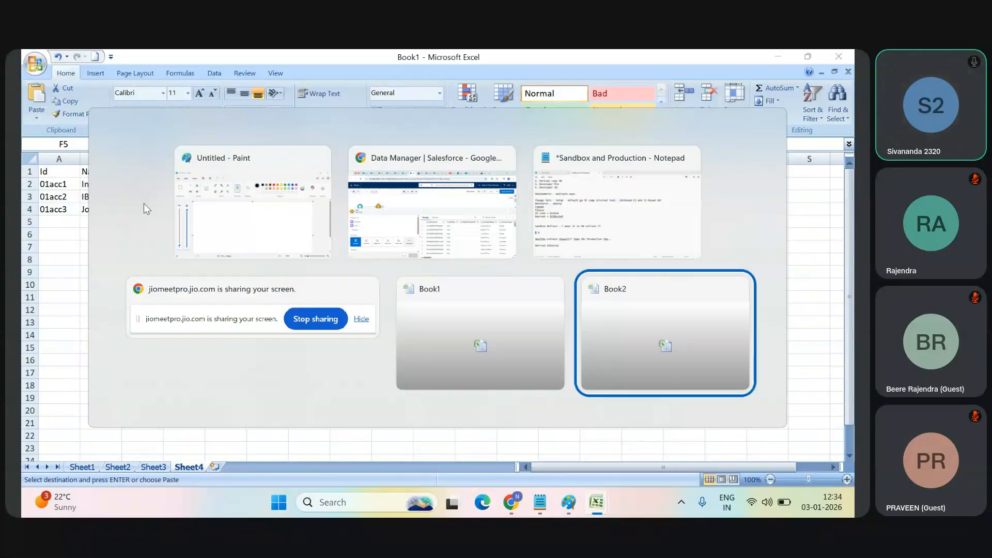
{"action": "key", "text": "alt+Tab"}
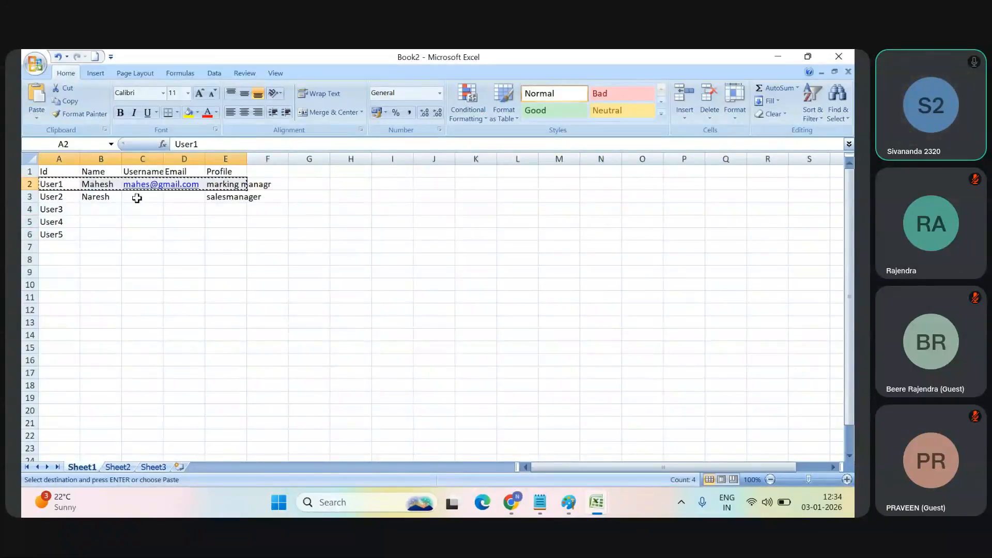
{"action": "key", "text": "Escape"}
{"action": "left_click_drag", "start_coordinate": [45, 197], "coordinate": [250, 202]}
{"action": "key", "text": "ctrl+c"}
{"action": "key", "text": "alt+Tab"}
{"action": "key", "text": "alt+Tab"}
{"action": "key", "text": "alt+Tab"}
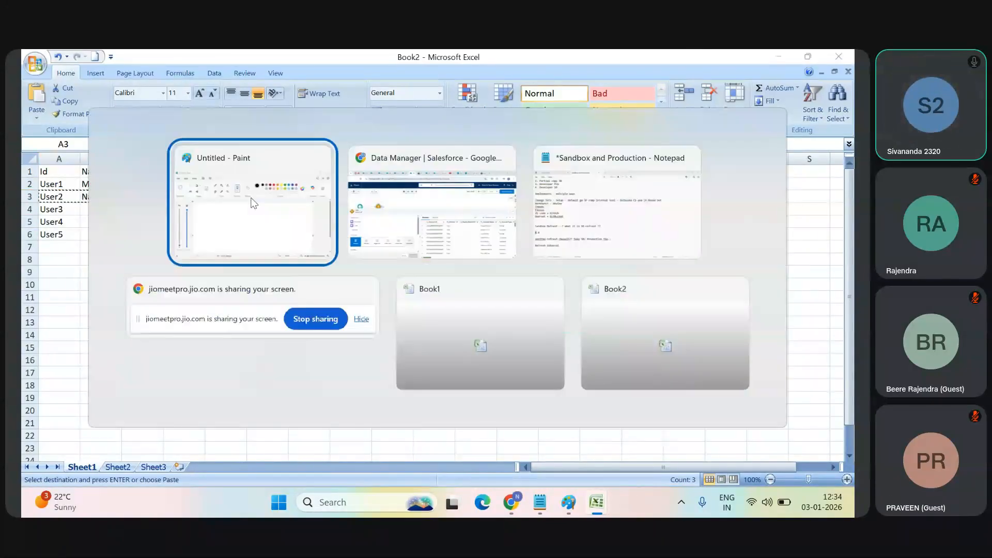
{"action": "key", "text": "alt+Tab"}
{"action": "key", "text": "alt+Tab"}
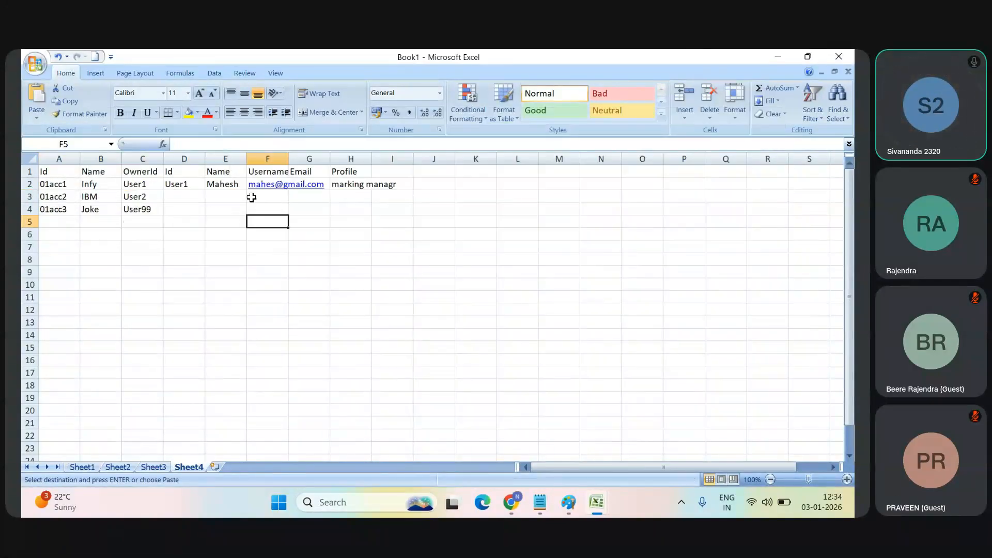
{"action": "left_click", "coordinate": [192, 196]}
{"action": "key", "text": "ctrl+v"}
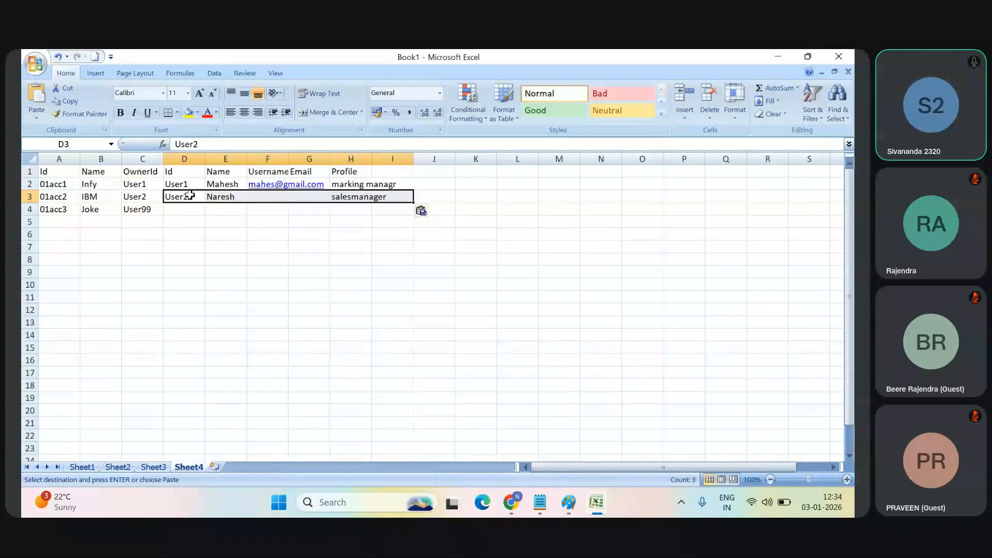
{"action": "left_click", "coordinate": [224, 236]}
Step: Add account 01acc5 named Heme with OwnerId User1 in row 5, and copy the User1 details from D2:I2 to D5
{"action": "double_click", "coordinate": [53, 221]}
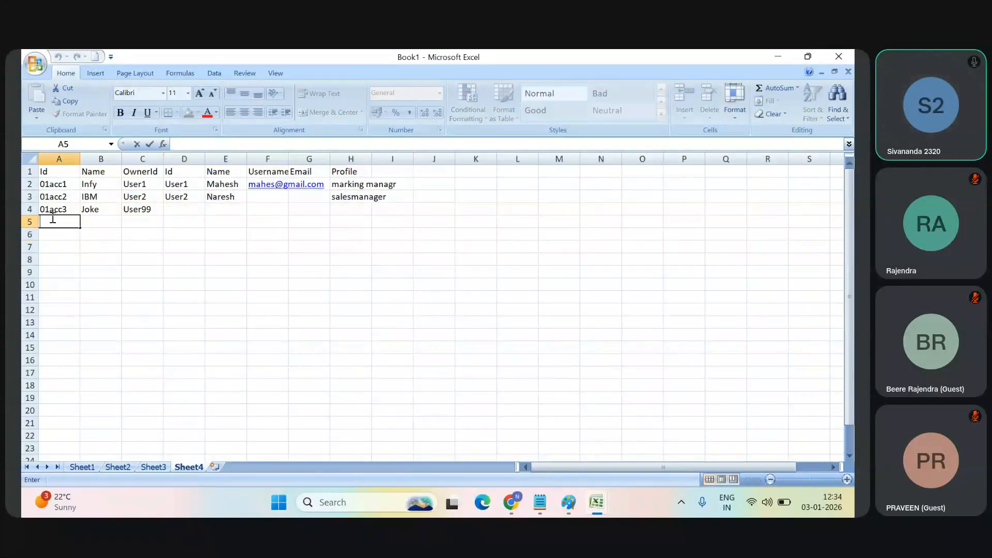
{"action": "type", "text": "01acc4"}
{"action": "key", "text": "Tab"}
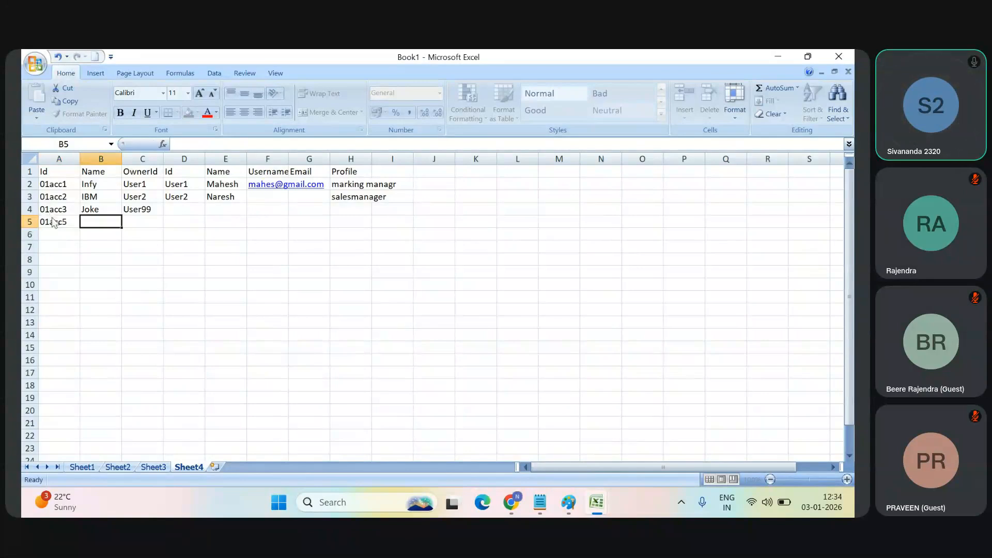
{"action": "type", "text": "H"}
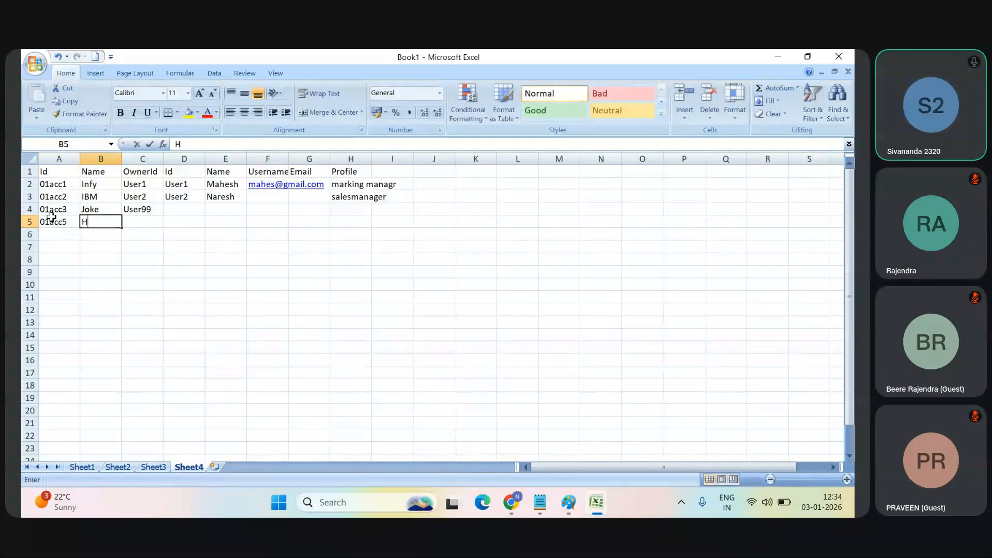
{"action": "type", "text": "eme"}
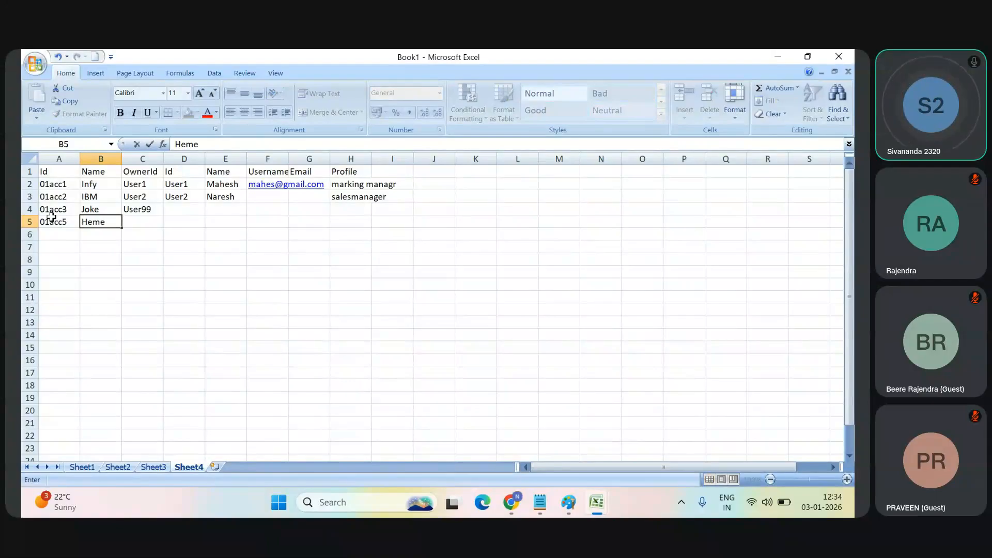
{"action": "key", "text": "Tab"}
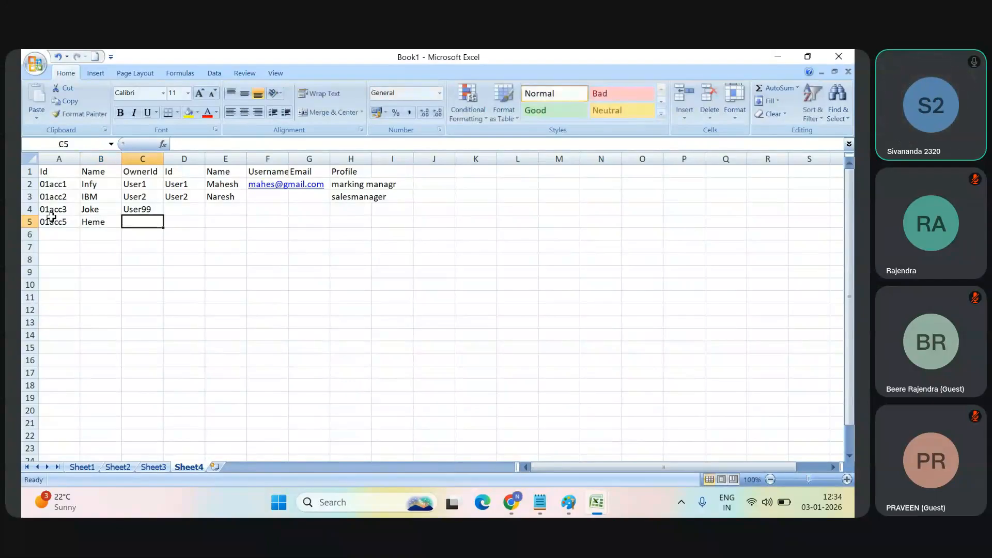
{"action": "type", "text": "User1"}
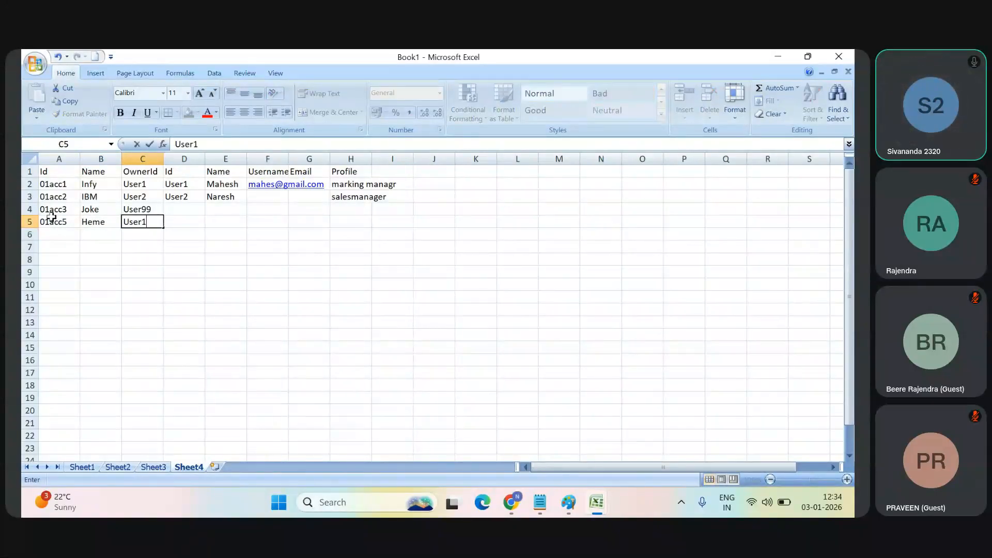
{"action": "left_click", "coordinate": [178, 261]}
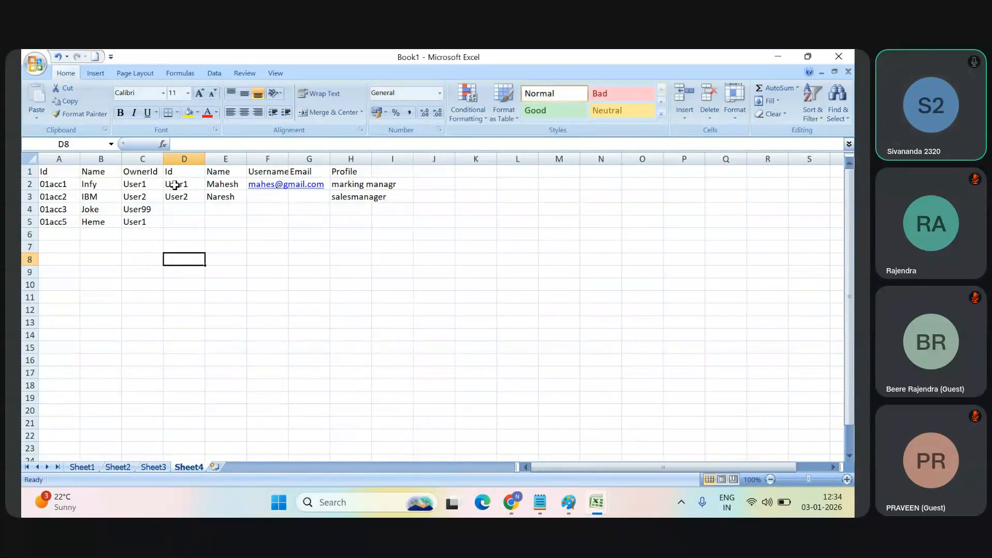
{"action": "left_click_drag", "start_coordinate": [173, 186], "coordinate": [349, 172]}
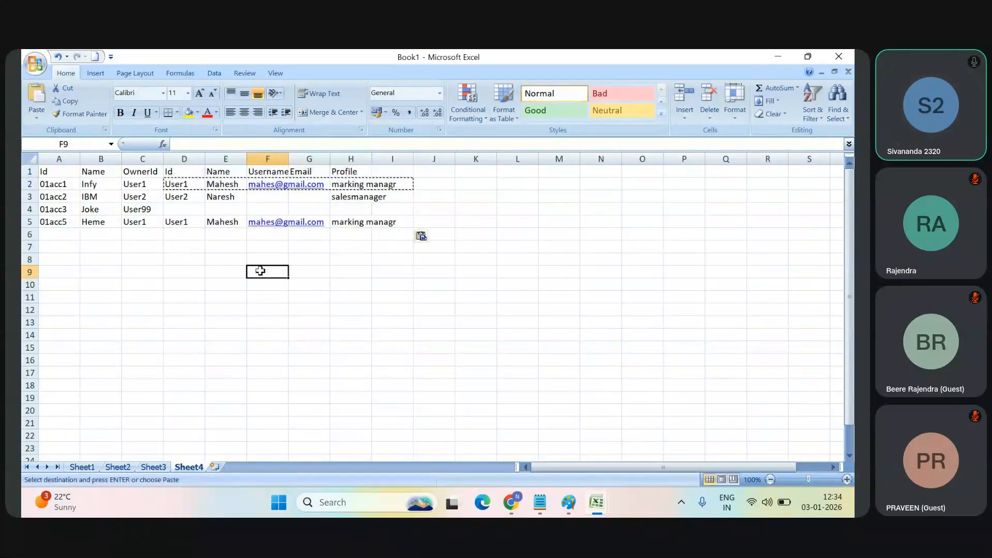
Step: Look up the third account's owner User99 in the Book2 user table, then select that account's user cells D4:I4 in Book1
{"action": "left_click", "coordinate": [136, 210]}
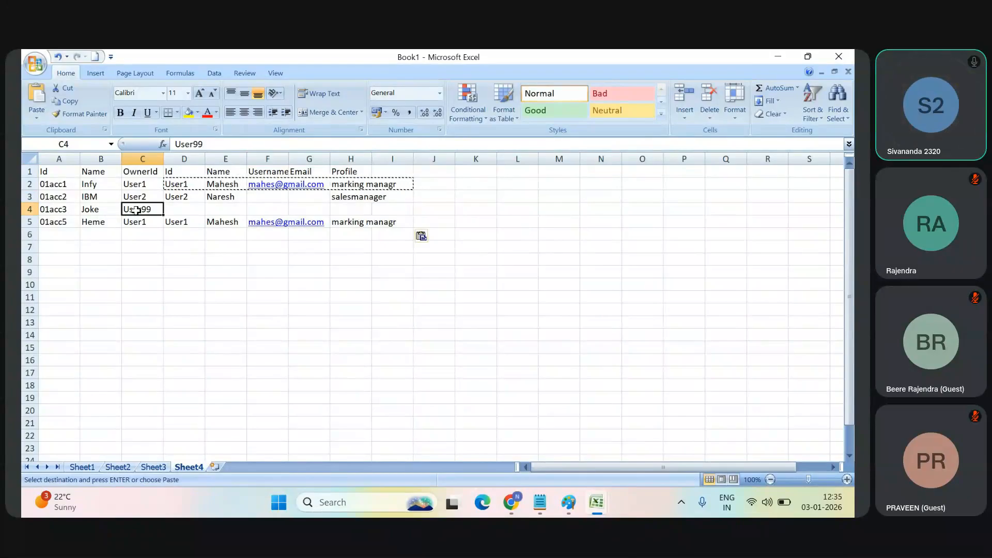
{"action": "key", "text": "alt+Tab"}
{"action": "key", "text": "Tab"}
{"action": "key", "text": "Tab"}
{"action": "key", "text": "Tab"}
{"action": "key", "text": "Tab"}
{"action": "key", "text": "Tab"}
{"action": "key", "text": "Tab"}
{"action": "key", "text": "Tab"}
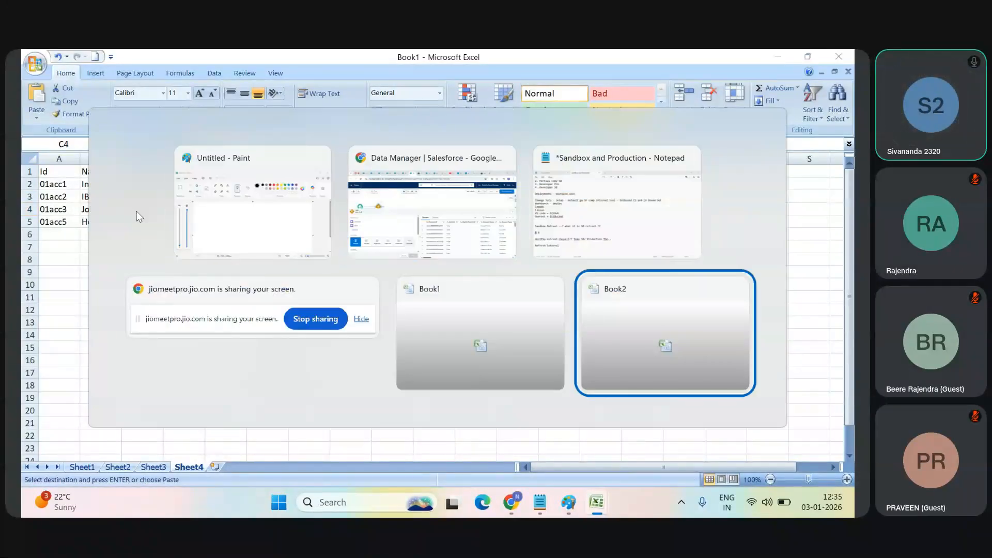
{"action": "key", "text": "Tab"}
{"action": "key", "text": "Tab"}
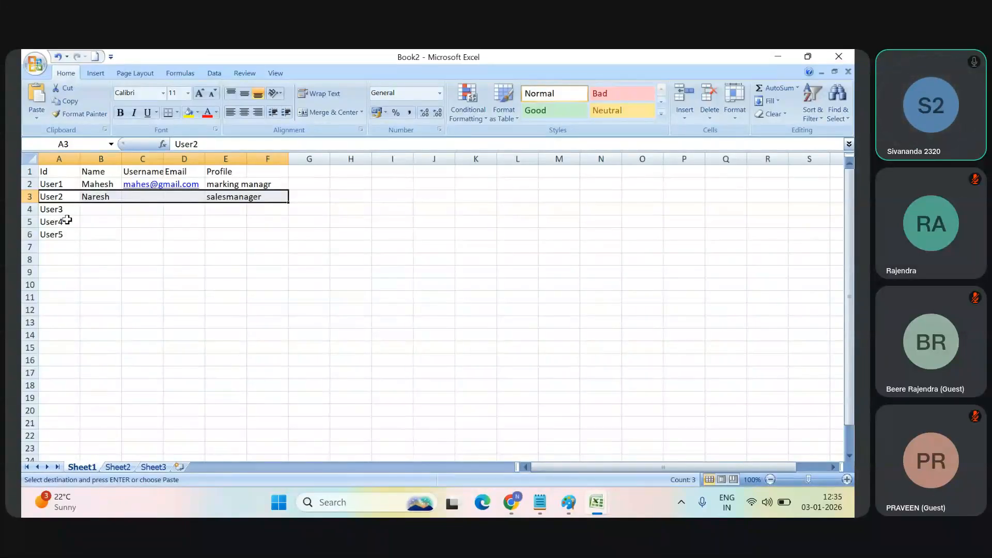
{"action": "key", "text": "alt+Tab"}
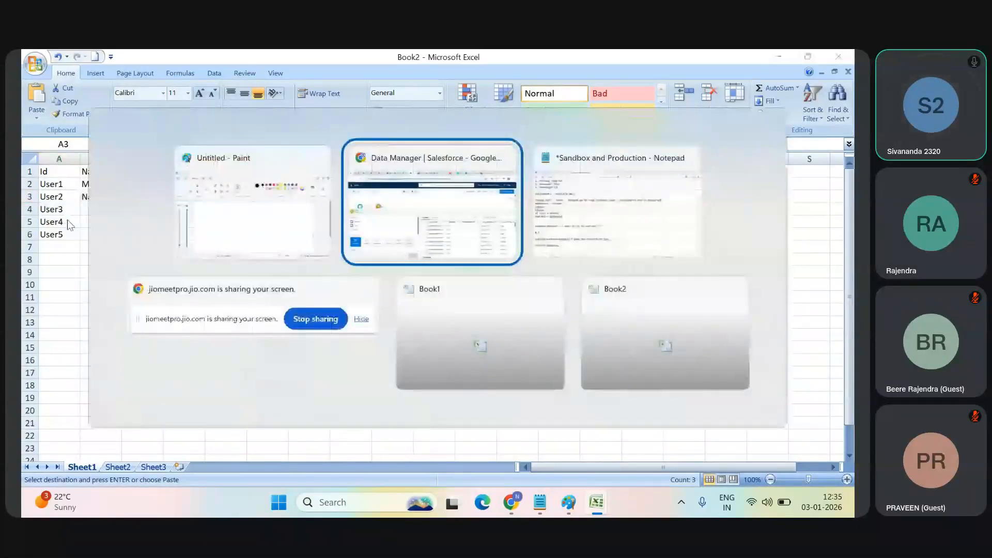
{"action": "key", "text": "Tab"}
{"action": "key", "text": "Tab"}
{"action": "key", "text": "Tab"}
{"action": "left_click_drag", "start_coordinate": [187, 209], "coordinate": [396, 207]}
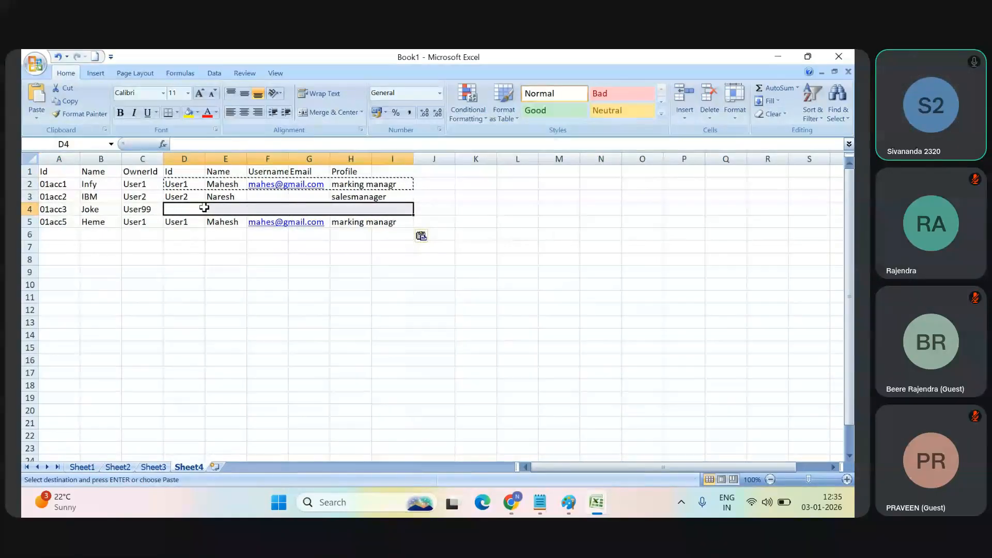
Step: Reselect the third account's empty user cells D4:I4 in Book1, then switch to the Salesforce recipe and examine the join preview's Owner ID and User columns
{"action": "left_click", "coordinate": [202, 310]}
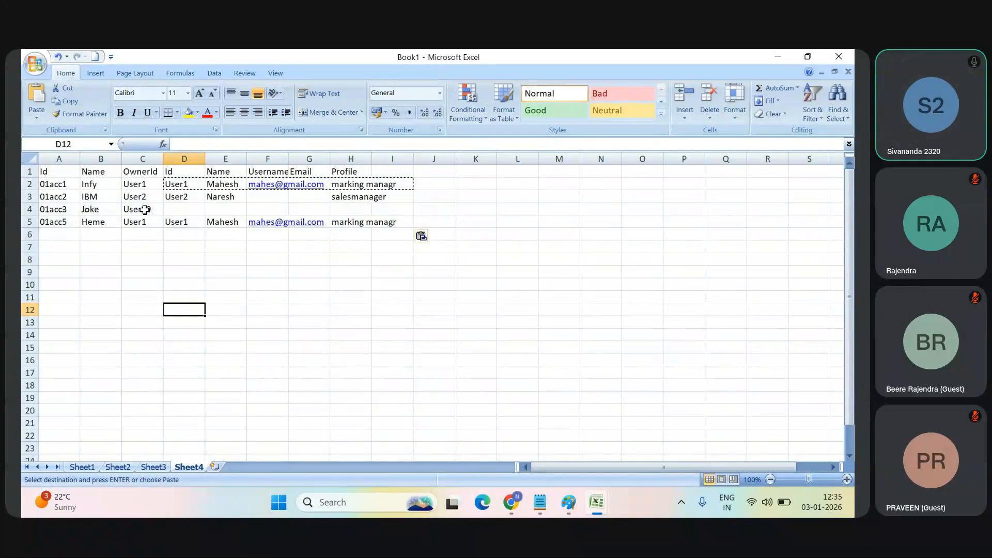
{"action": "left_click_drag", "start_coordinate": [180, 211], "coordinate": [368, 211]}
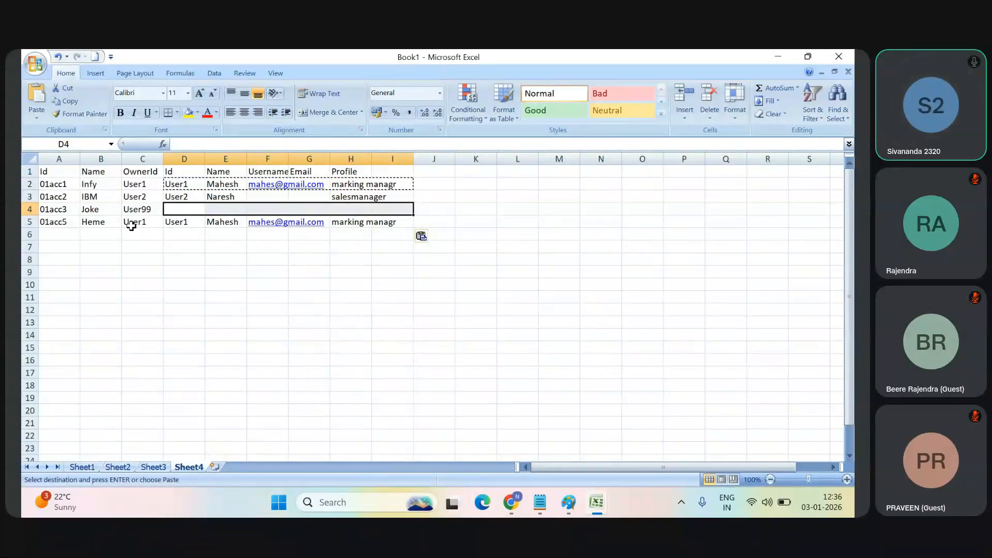
{"action": "key", "text": "alt+Tab"}
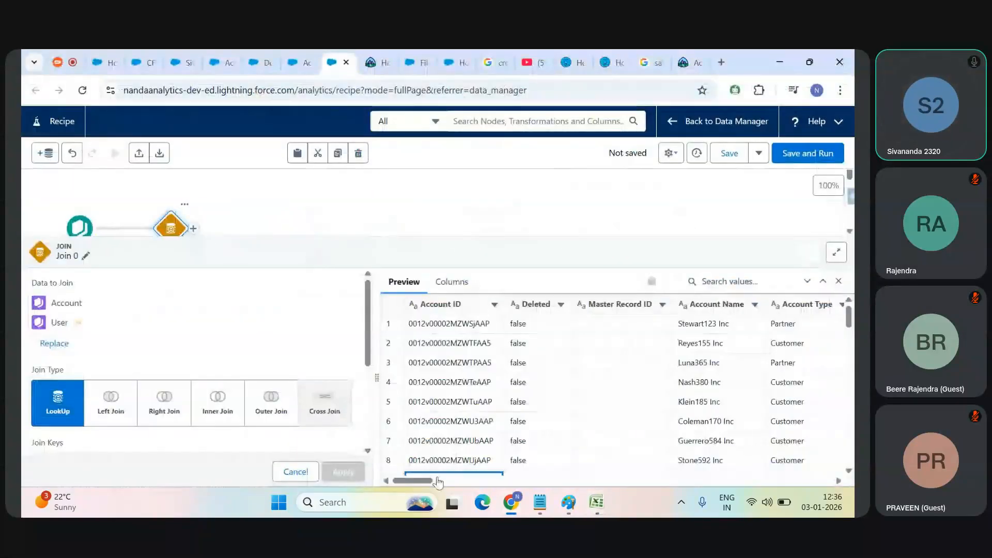
{"action": "scroll", "coordinate": [475, 465], "scroll_direction": "down", "scroll_amount": 5}
{"action": "left_click_drag", "start_coordinate": [414, 481], "coordinate": [634, 480]}
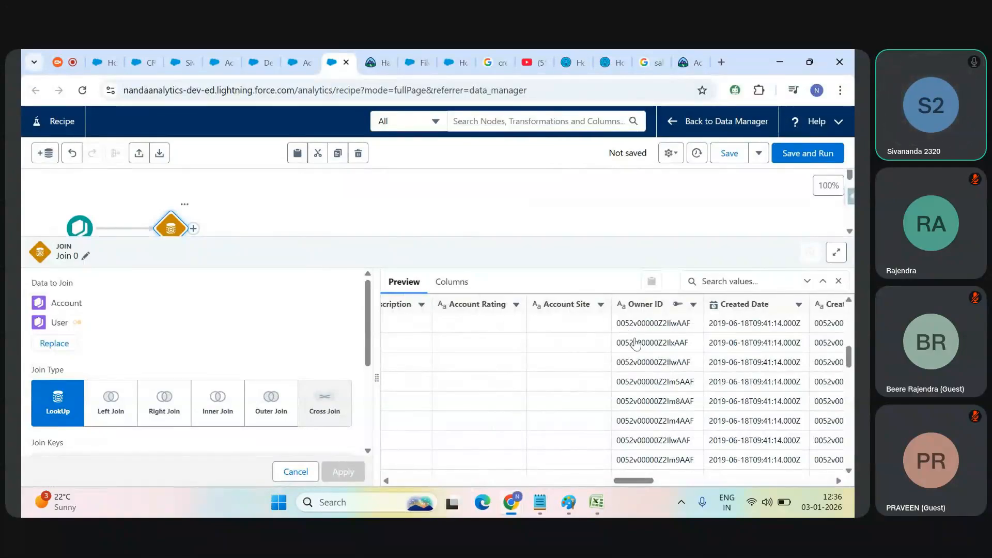
{"action": "left_click_drag", "start_coordinate": [635, 483], "coordinate": [768, 475]}
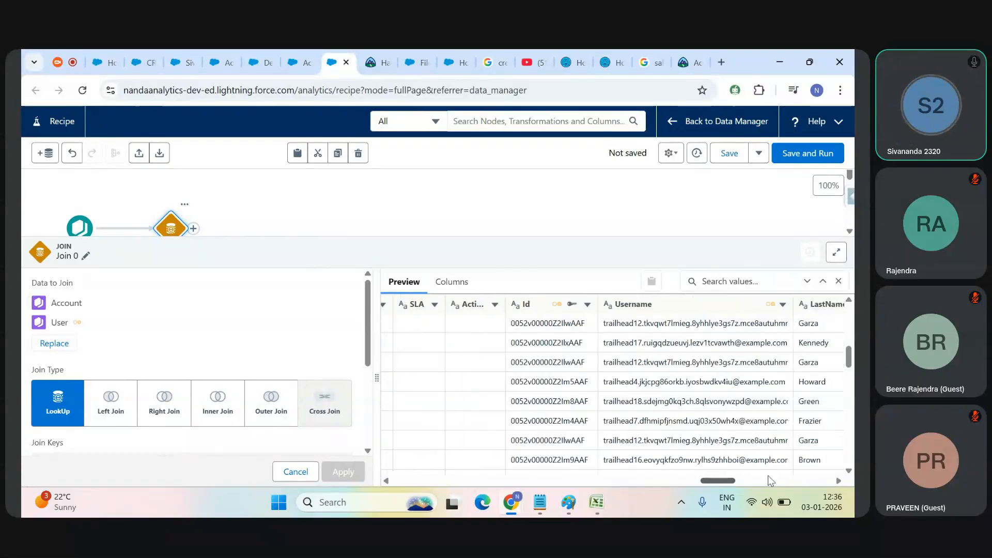
Step: Copy the API name of the joined User Id column in the recipe preview and paste it into a new Notepad document
{"action": "left_click", "coordinate": [542, 304]}
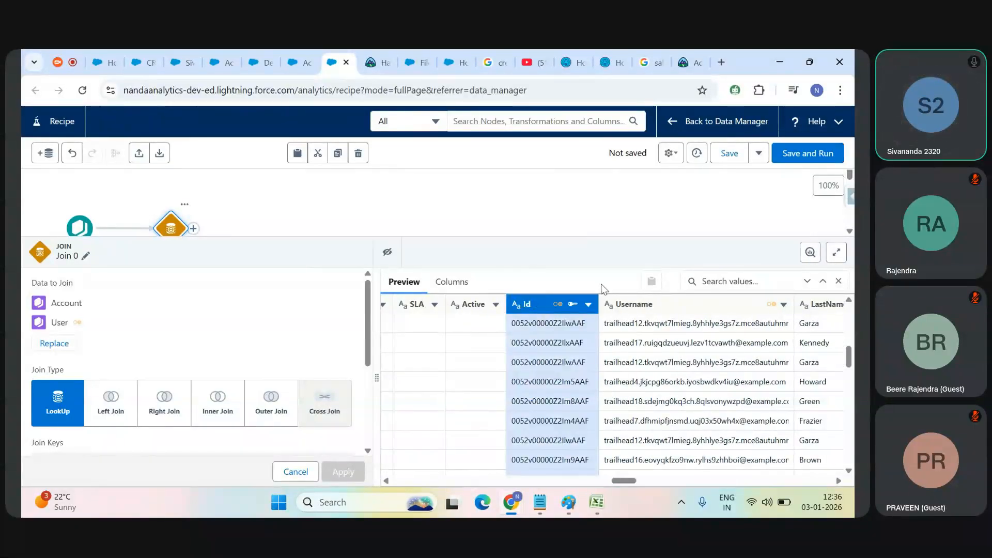
{"action": "left_click", "coordinate": [589, 305]}
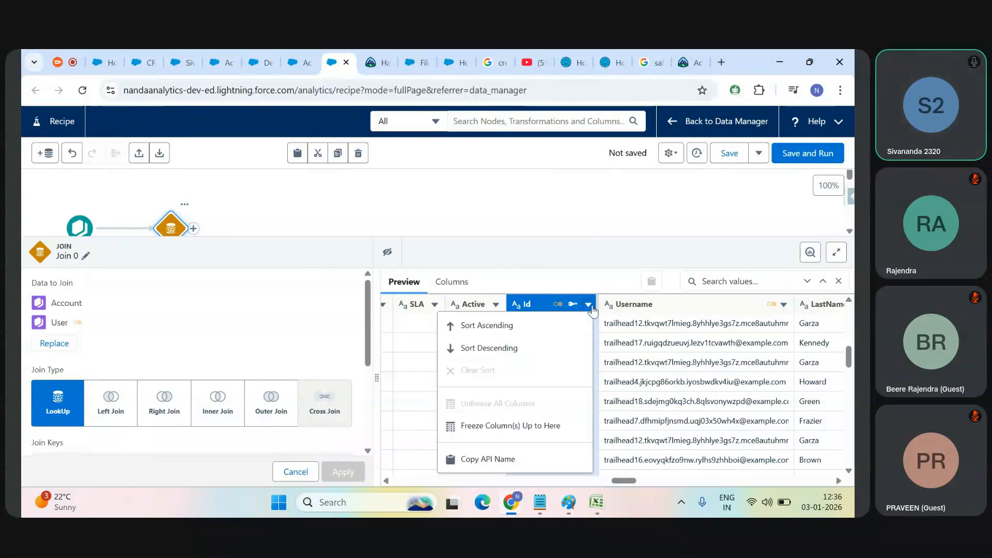
{"action": "left_click", "coordinate": [499, 461]}
{"action": "left_click", "coordinate": [543, 511]}
{"action": "key", "text": "ctrl+n"}
{"action": "key", "text": "ctrl+v"}
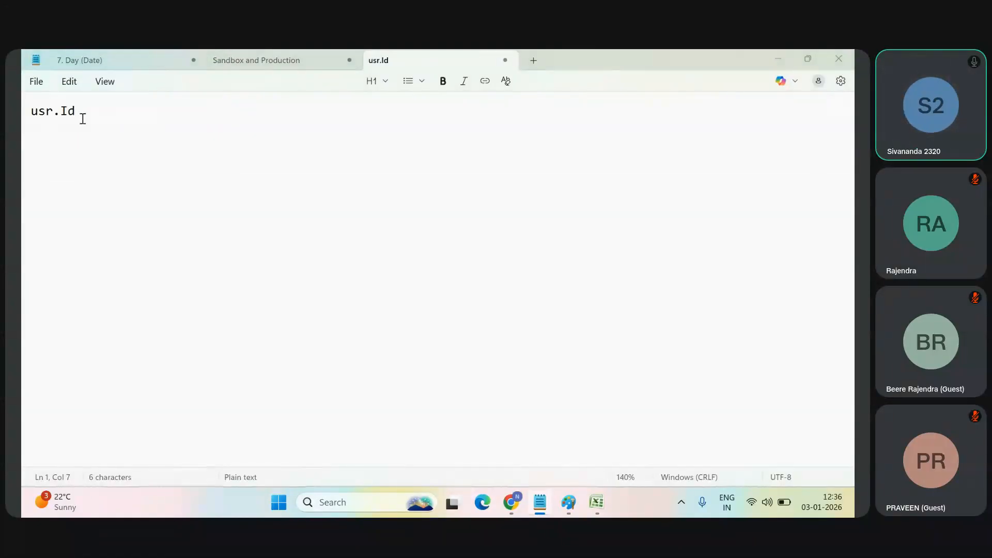
Step: Return to the Salesforce recipe and highlight the usr API name prefix for right columns in the Join 0 settings
{"action": "key", "text": "alt+Tab"}
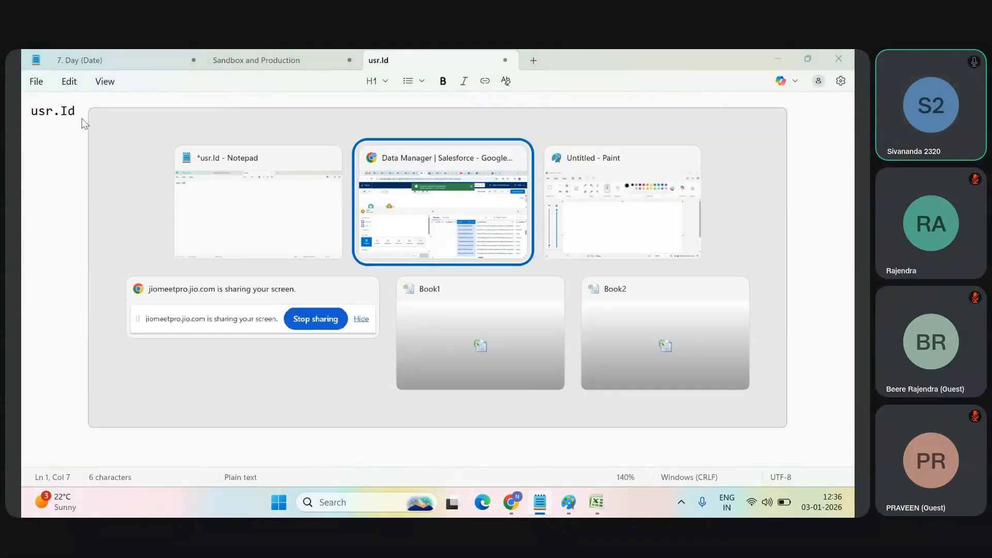
{"action": "scroll", "coordinate": [310, 393], "scroll_direction": "down", "scroll_amount": 2}
{"action": "left_click", "coordinate": [77, 413]}
{"action": "type", "text": "usr"}
{"action": "left_click", "coordinate": [61, 413]}
{"action": "double_click", "coordinate": [61, 412]}
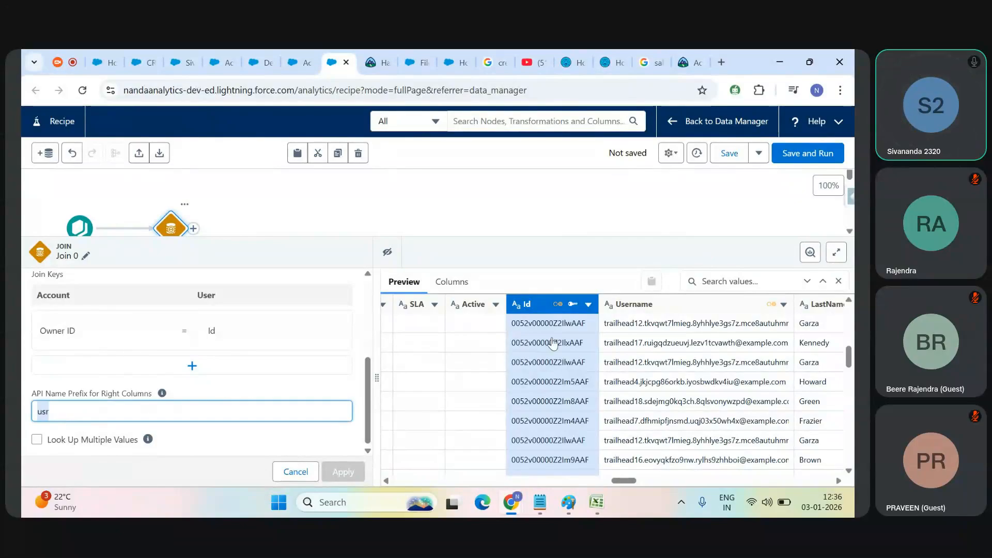
Step: Copy the API name of the Username column and replace the Notepad text with it
{"action": "left_click", "coordinate": [784, 306]}
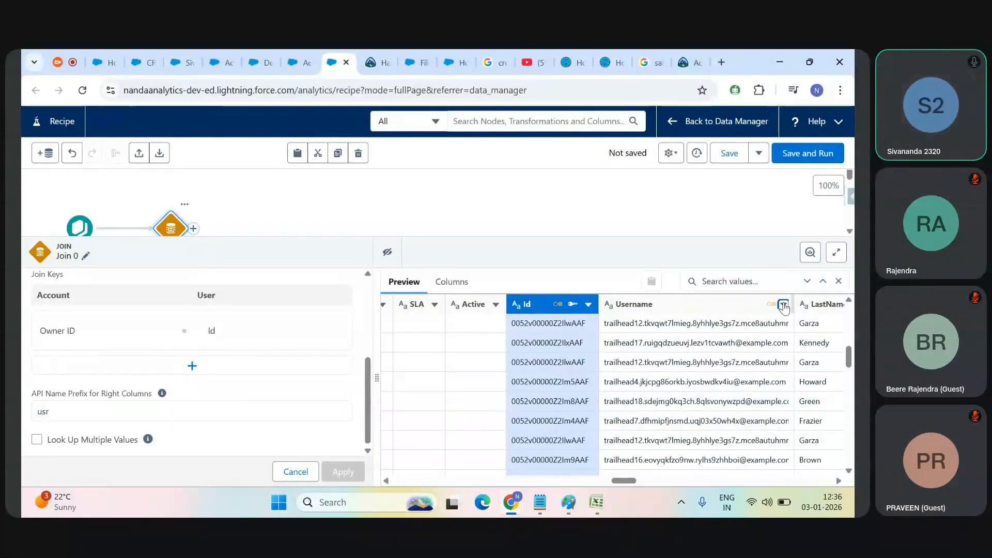
{"action": "left_click", "coordinate": [700, 459]}
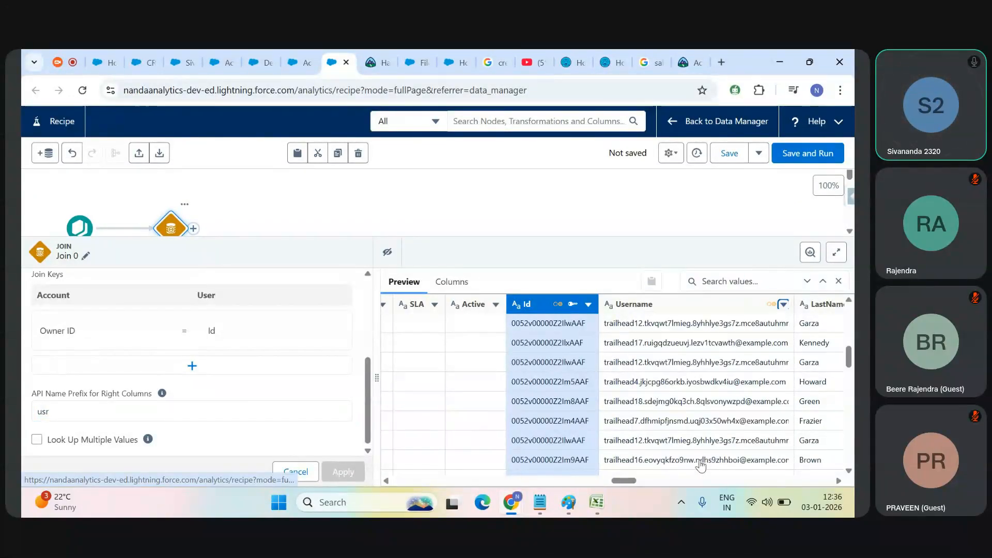
{"action": "key", "text": "alt+Tab"}
{"action": "key", "text": "ctrl+a"}
{"action": "key", "text": "ctrl+v"}
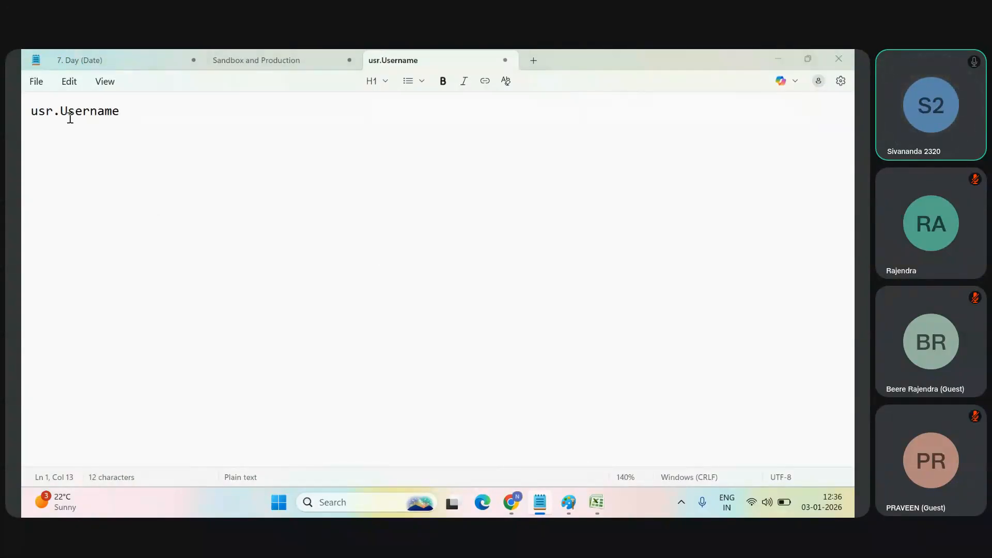
Step: Select the first row's User Id in the recipe preview, then place the Notepad window below that row so the Id stays visible
{"action": "key", "text": "alt+Tab"}
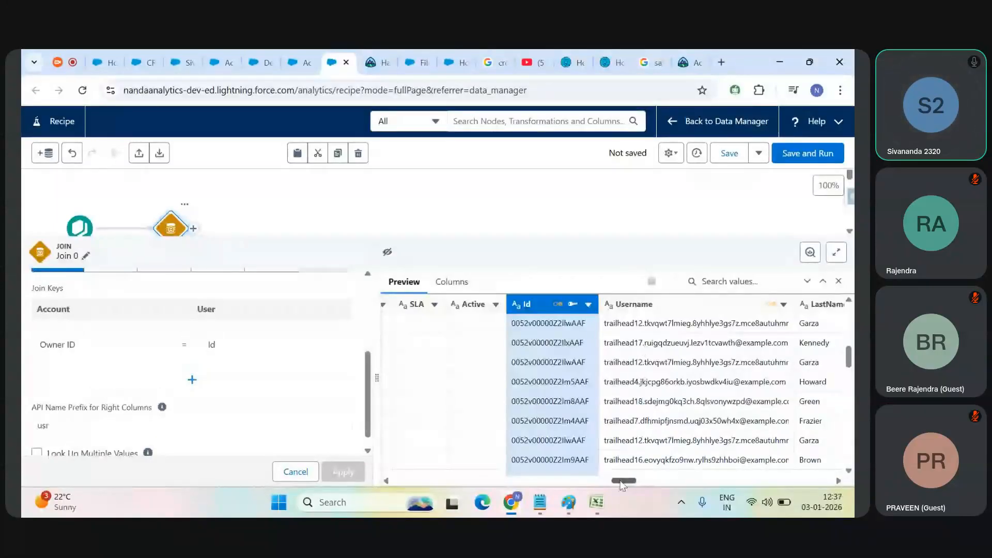
{"action": "left_click", "coordinate": [541, 325]}
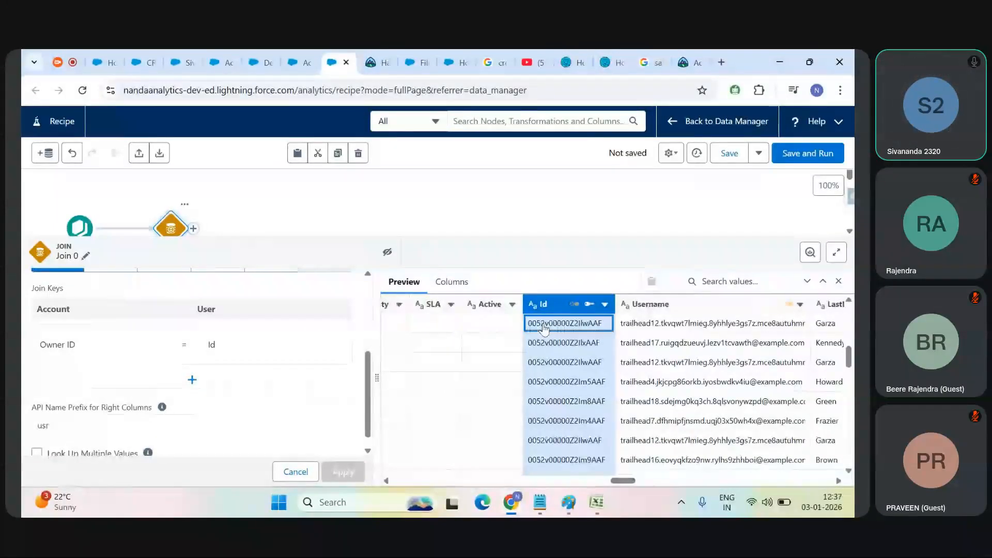
{"action": "left_click", "coordinate": [540, 502]}
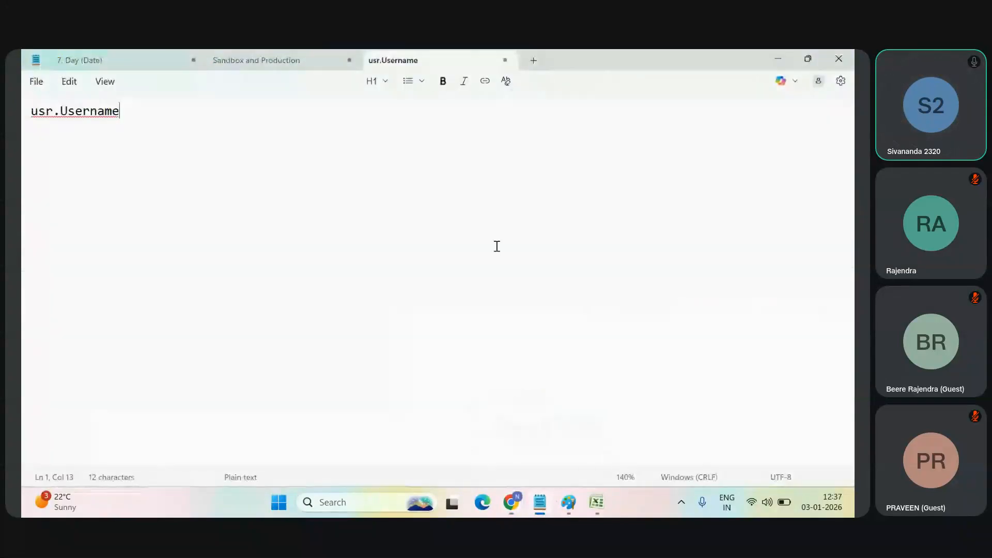
{"action": "left_click_drag", "start_coordinate": [574, 58], "coordinate": [541, 381]}
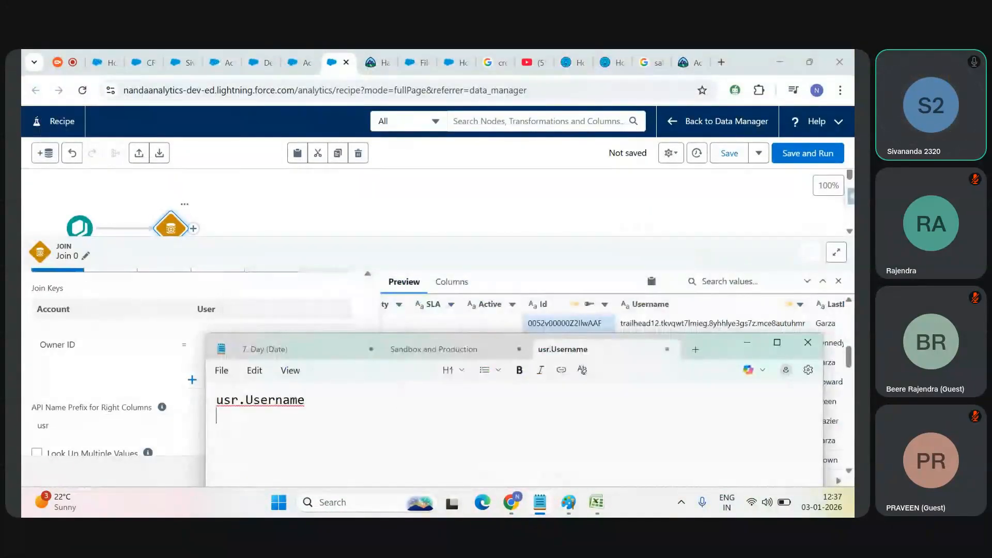
Step: Write the User Id from the preview's first row in Notepad, leaving a blank line below usr.Username
{"action": "key", "text": "Return"}
{"action": "key", "text": "Return"}
{"action": "type", "text": "004"}
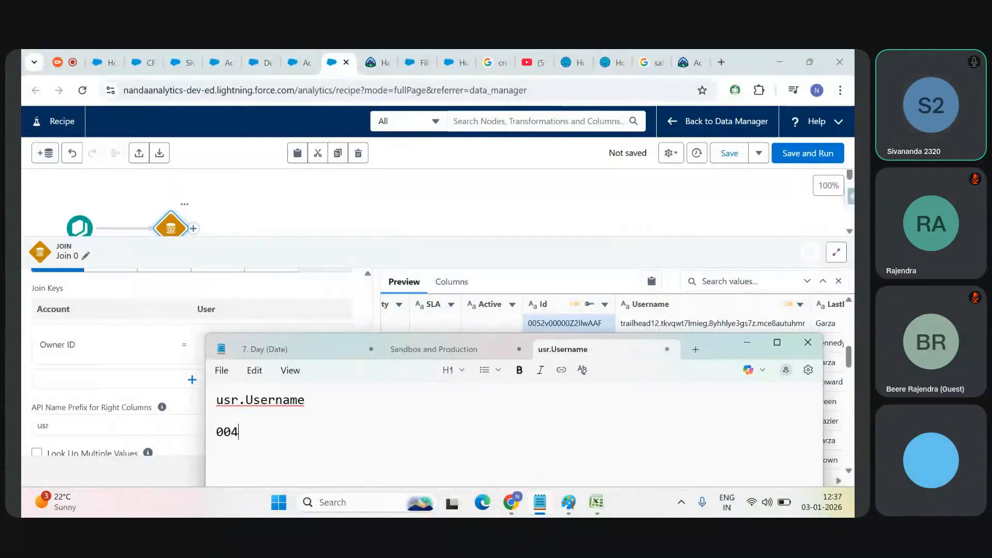
{"action": "type", "text": "2v00000"}
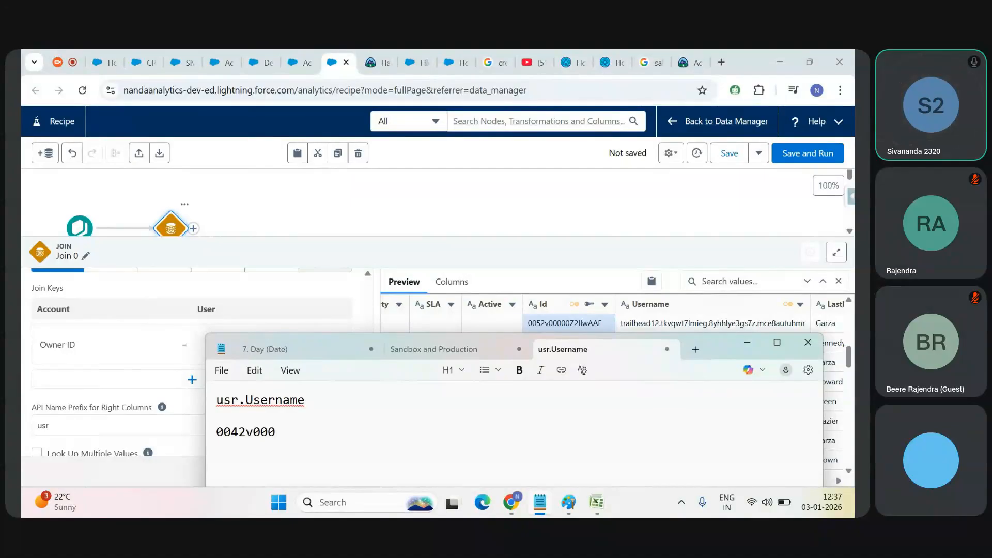
{"action": "type", "text": "00Z2"}
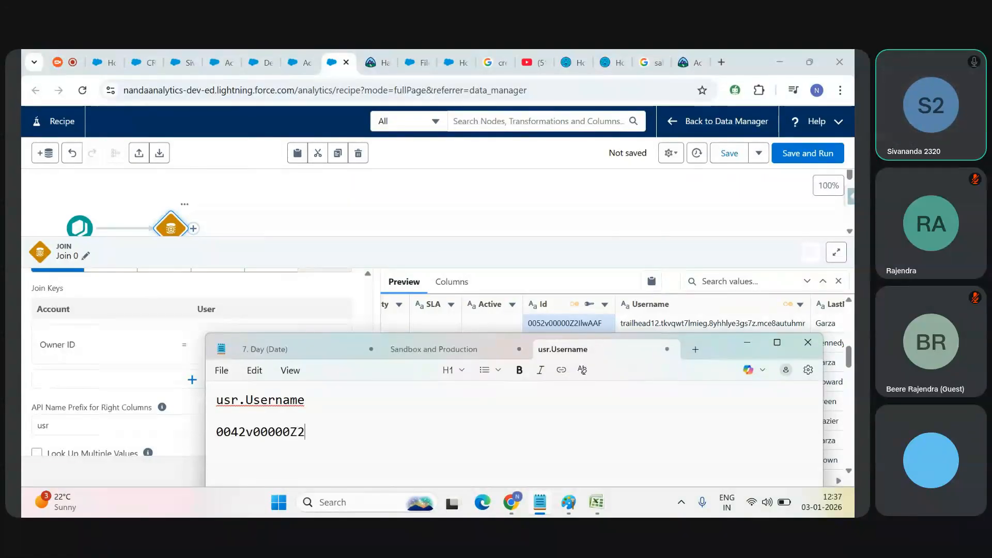
{"action": "type", "text": "Il"}
{"action": "type", "text": "I"}
{"action": "type", "text": "lw"}
{"action": "type", "text": "AAF"}
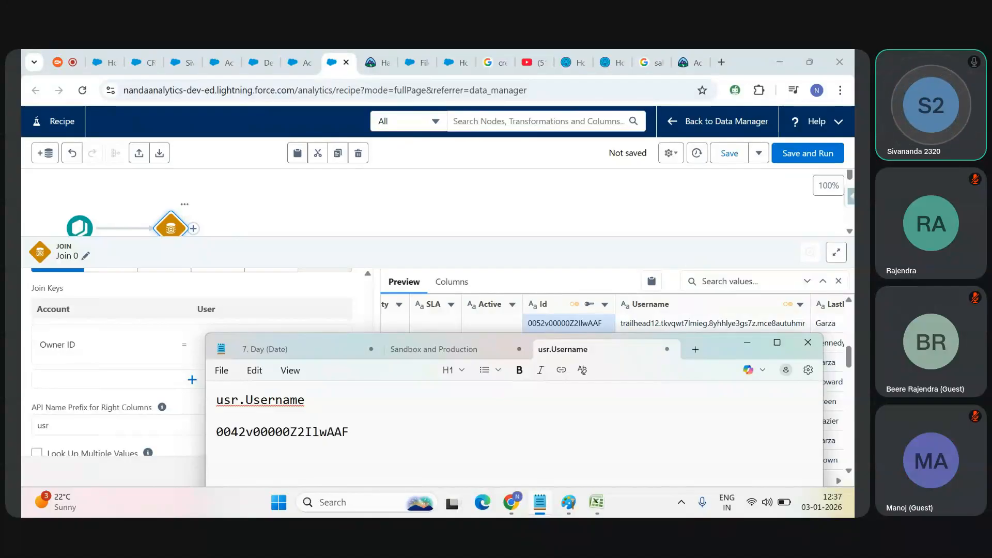
Step: Correct the third digit of the Id in Notepad to 5 and copy the complete Id
{"action": "key", "text": "ctrl+a"}
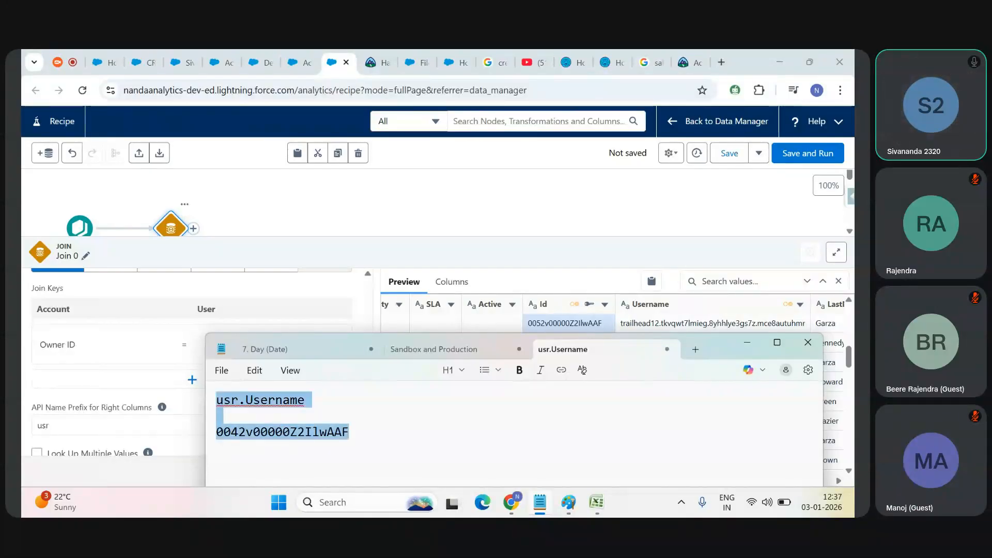
{"action": "left_click", "coordinate": [345, 435]}
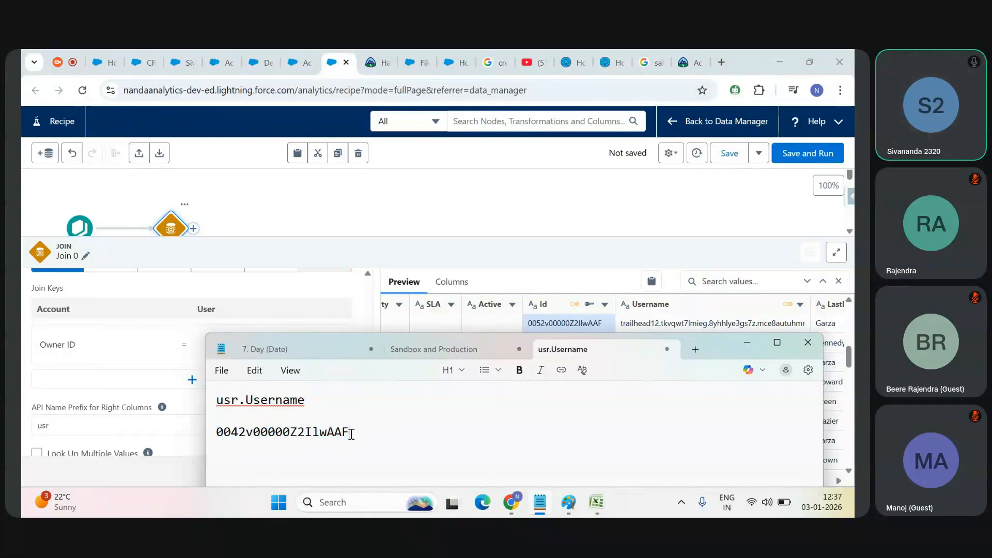
{"action": "left_click", "coordinate": [236, 432]}
{"action": "key", "text": "BackSpace"}
{"action": "type", "text": "5"}
{"action": "left_click_drag", "start_coordinate": [357, 435], "coordinate": [214, 432]}
{"action": "key", "text": "ctrl+c"}
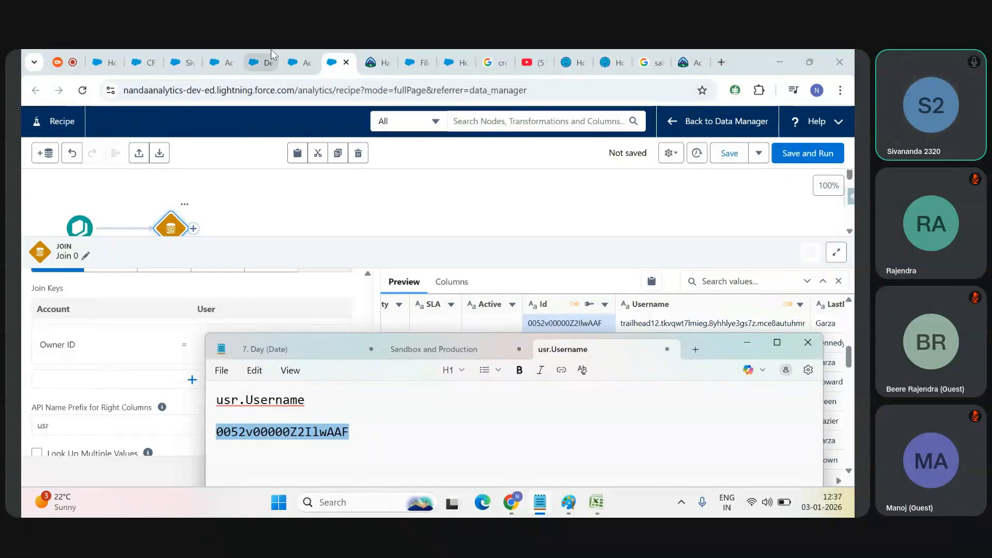
Step: In the Salesforce Developer Console, run the query "Select Id, Name from Account where OwnerId=" with the copied user Id in single quotes
{"action": "left_click", "coordinate": [264, 62]}
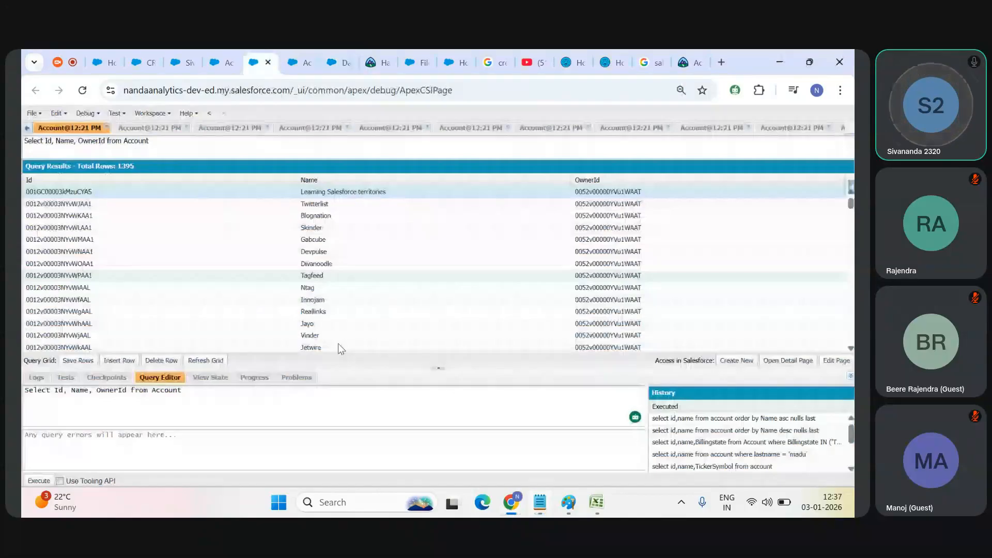
{"action": "left_click", "coordinate": [291, 400]}
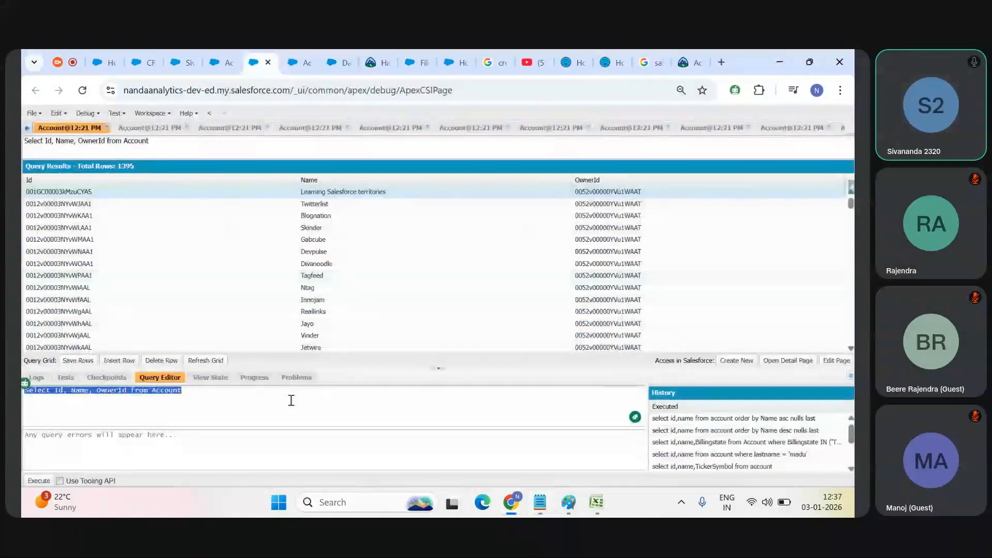
{"action": "type", "text": "sElect Id, Name from "}
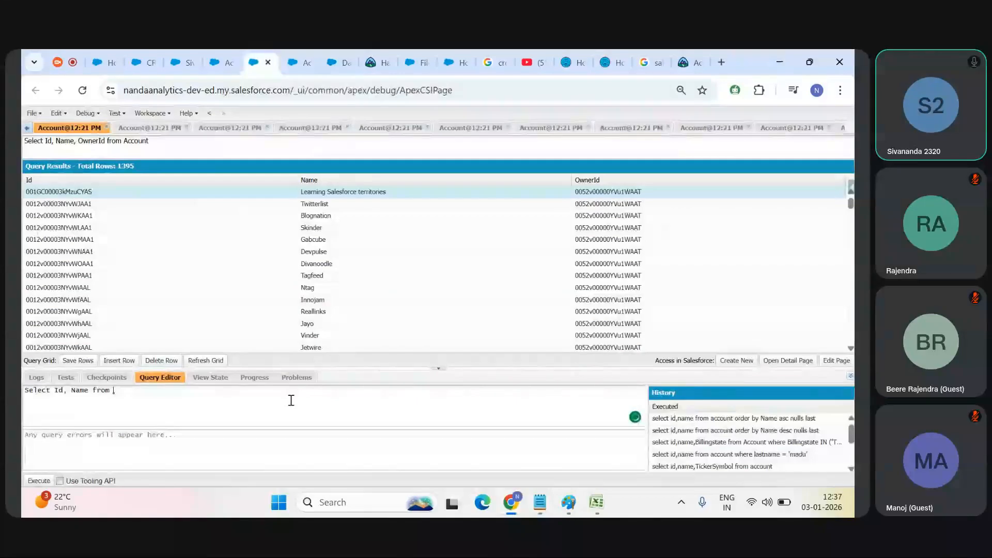
{"action": "type", "text": "Account where OwnerID"}
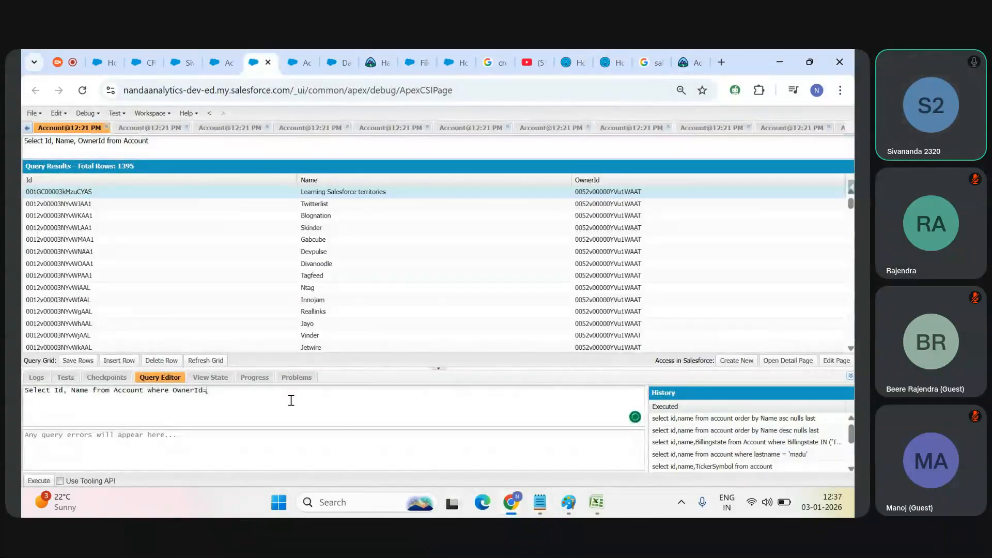
{"action": "key", "text": "ctrl+v"}
{"action": "type", "text": "'"}
{"action": "left_click", "coordinate": [39, 482]}
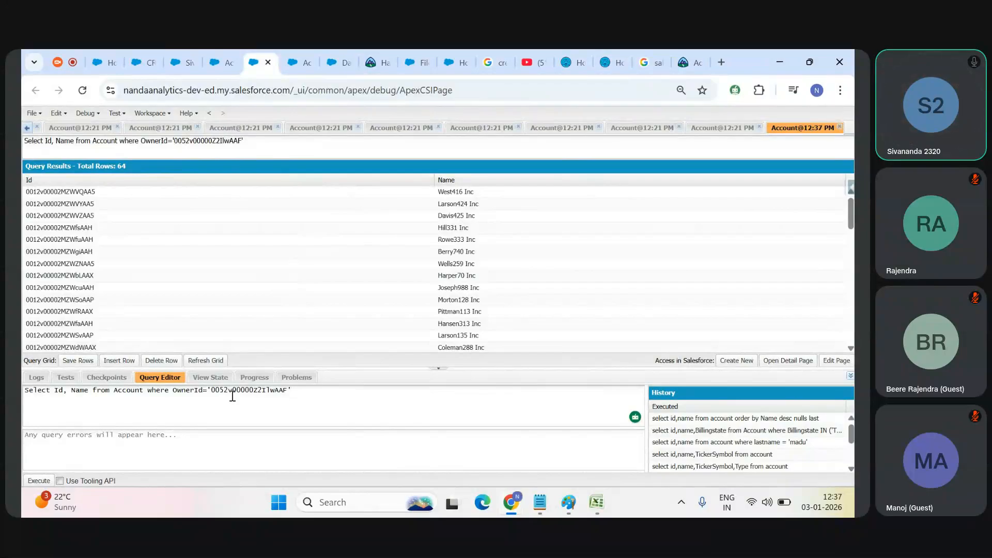
Step: Add Owner.Name to the fields of the account query, run it, and return to the recipe's join preview
{"action": "double_click", "coordinate": [234, 392]}
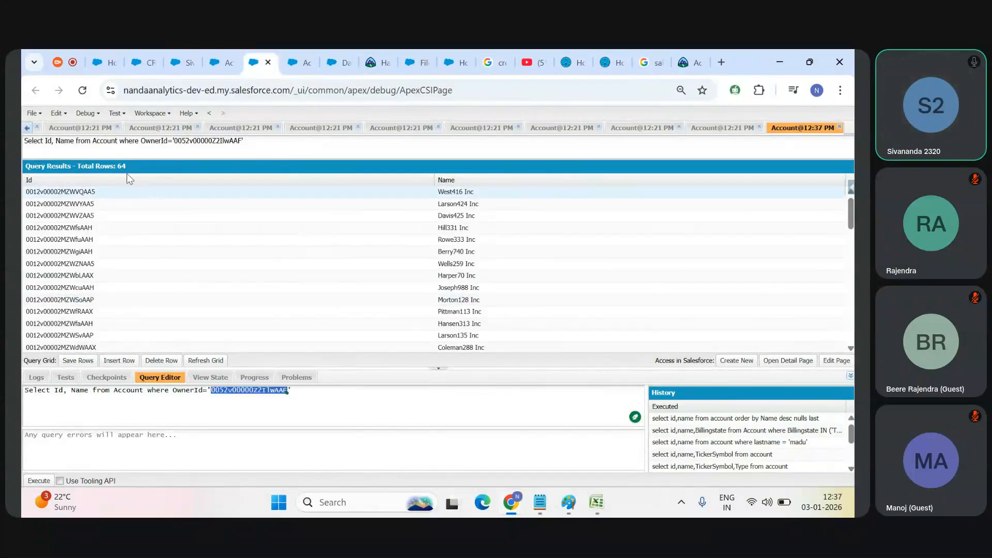
{"action": "left_click", "coordinate": [90, 394]}
{"action": "type", "text": ",Owner.N"}
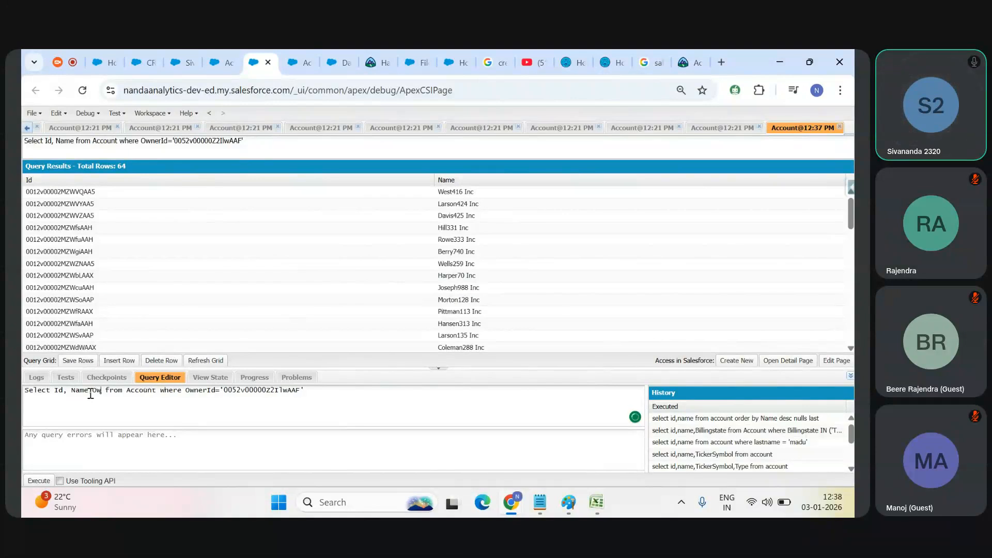
{"action": "type", "text": "ame"}
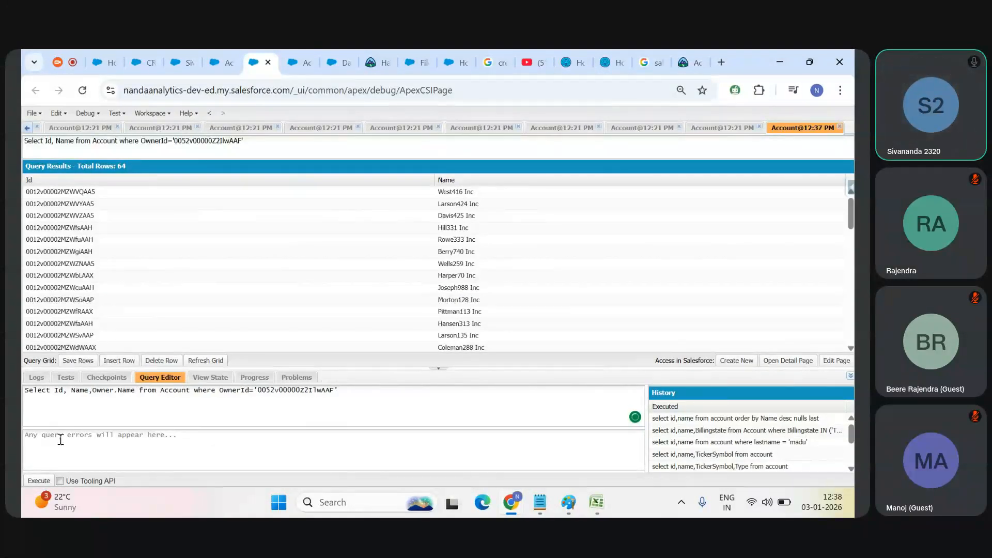
{"action": "left_click", "coordinate": [39, 480]}
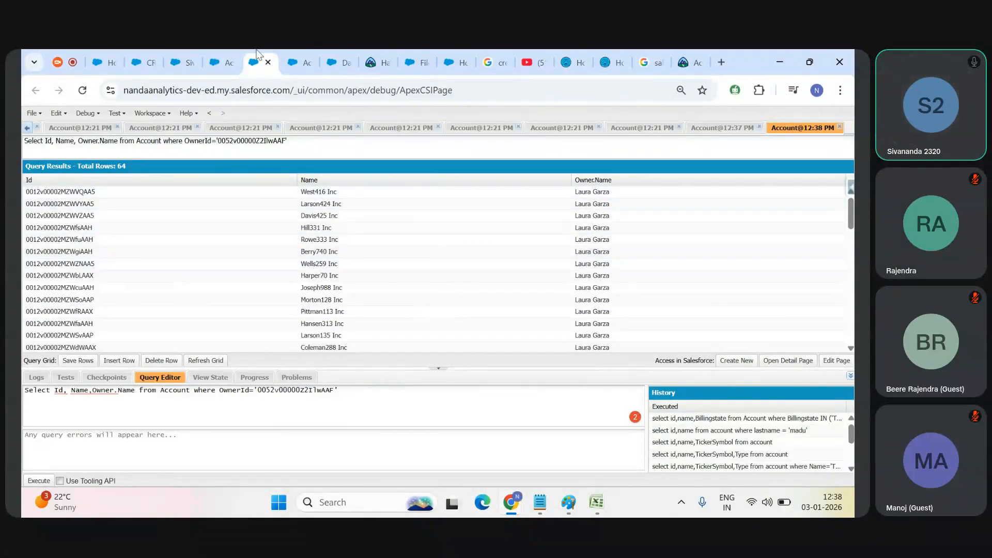
{"action": "left_click", "coordinate": [293, 58]}
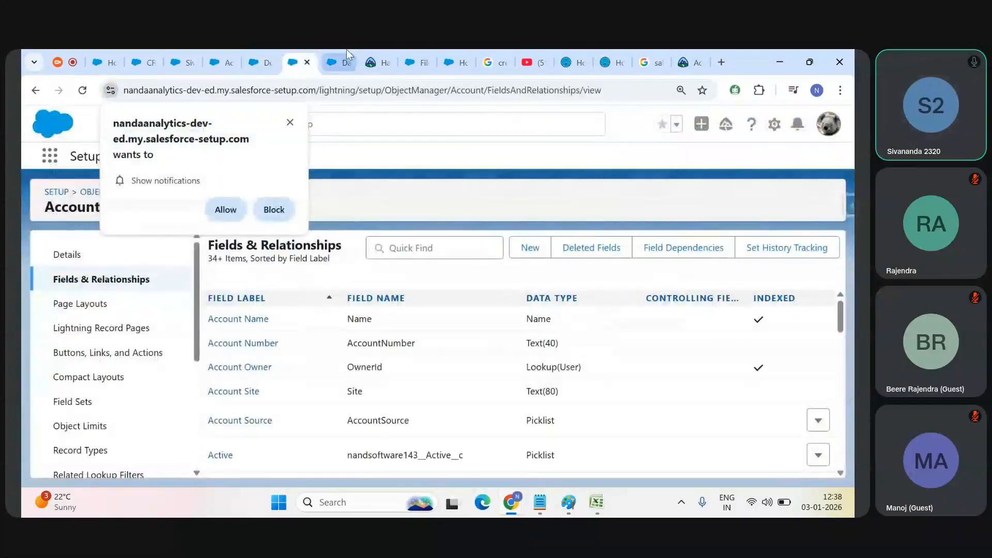
{"action": "left_click", "coordinate": [337, 62]}
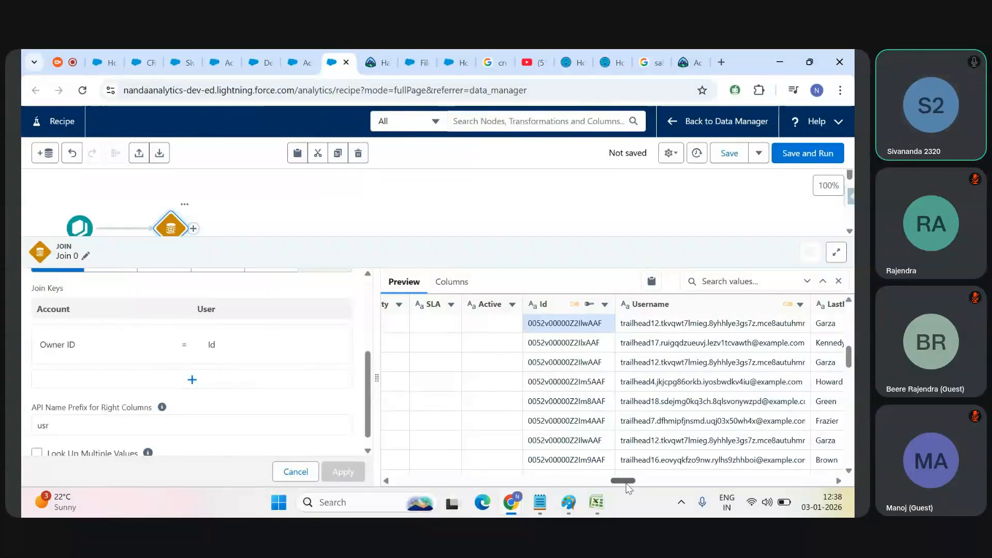
Step: Compare the joined User columns in the recipe preview with the sample tables in Excel's Book2 and Book1, and return to the recipe
{"action": "scroll", "coordinate": [671, 362], "scroll_direction": "right", "scroll_amount": 5}
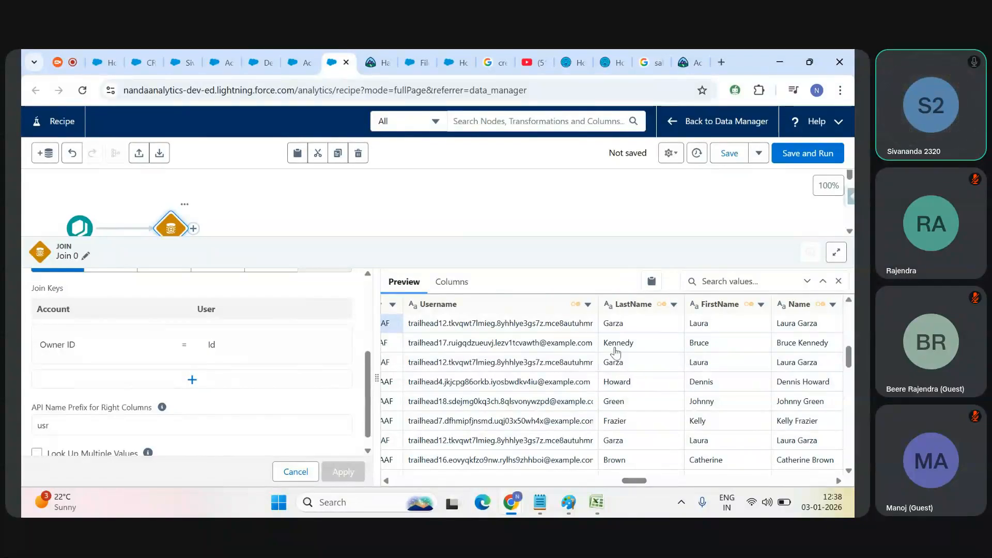
{"action": "scroll", "coordinate": [641, 486], "scroll_direction": "left", "scroll_amount": 7}
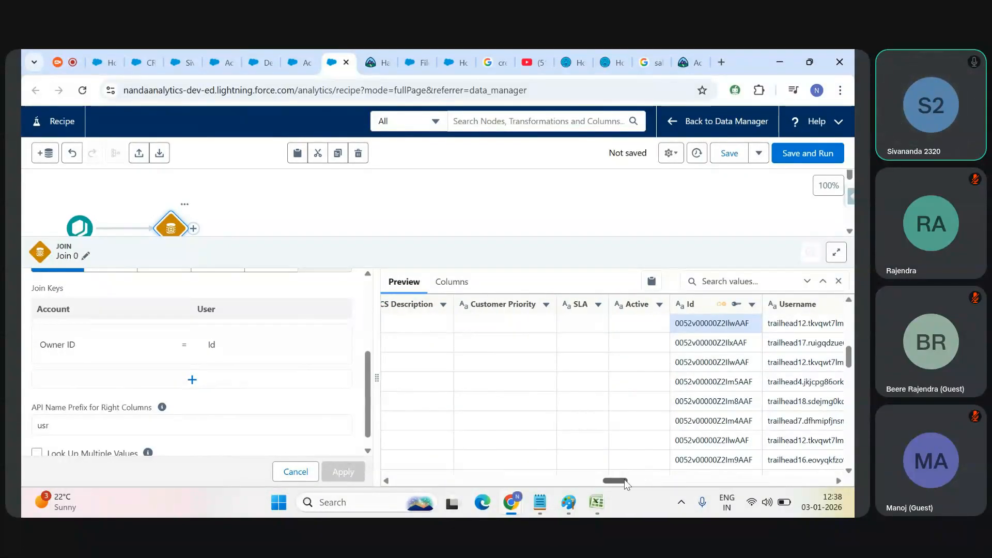
{"action": "scroll", "coordinate": [625, 484], "scroll_direction": "left", "scroll_amount": 1}
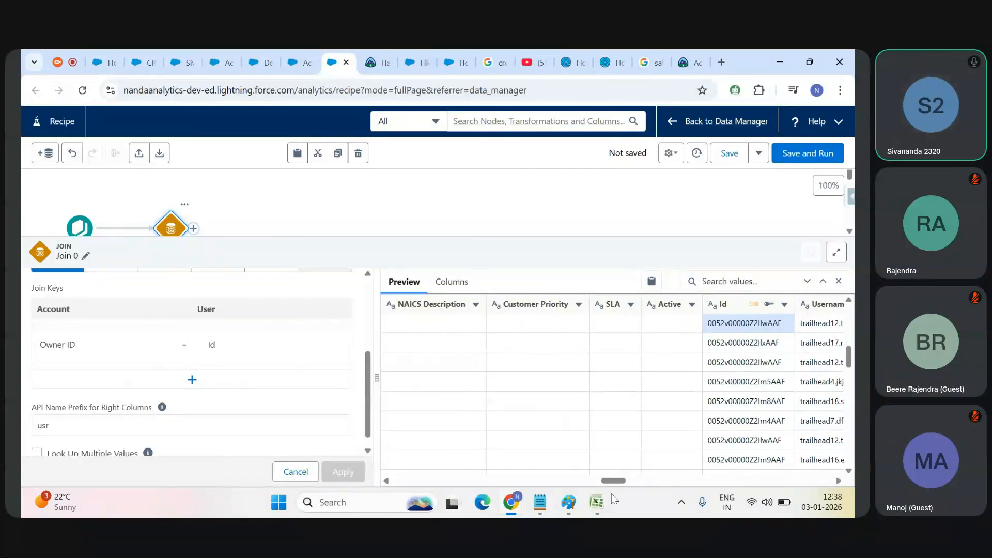
{"action": "mouse_move", "coordinate": [603, 505]}
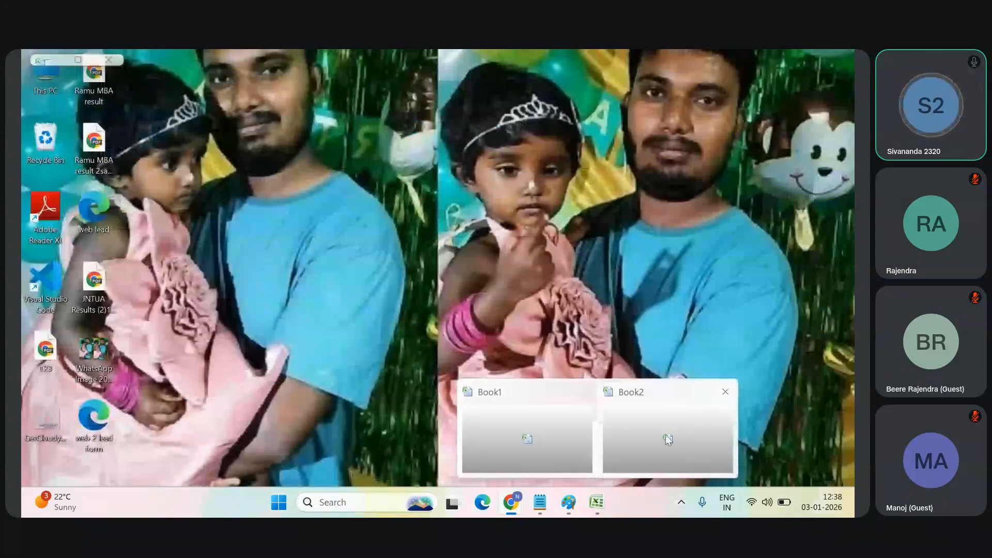
{"action": "left_click", "coordinate": [667, 437]}
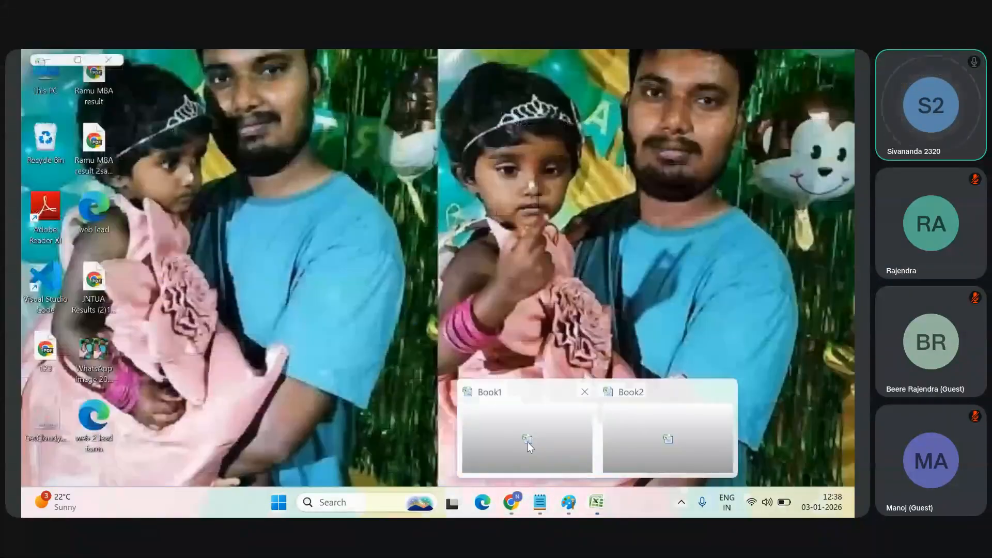
{"action": "left_click", "coordinate": [524, 439]}
{"action": "left_click", "coordinate": [377, 333]}
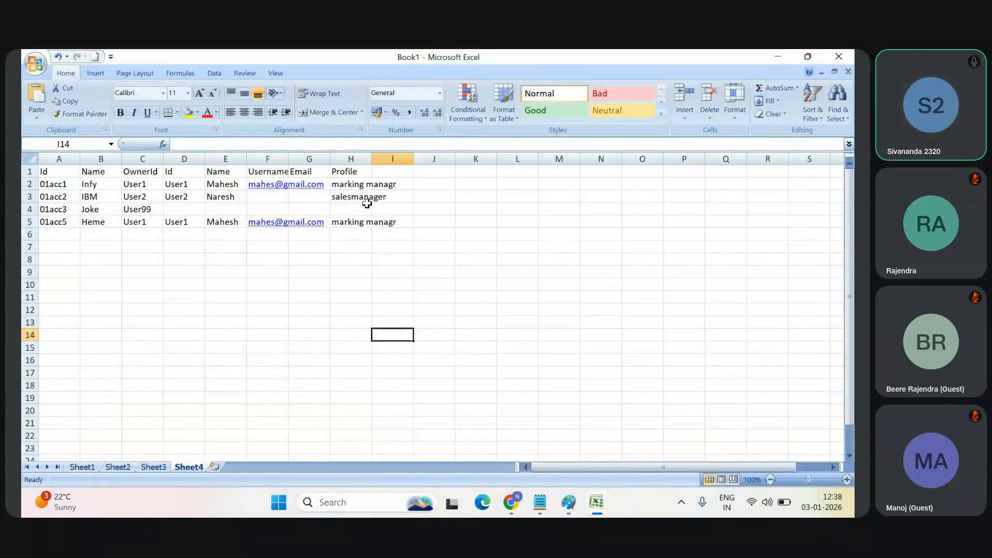
{"action": "mouse_move", "coordinate": [605, 513]}
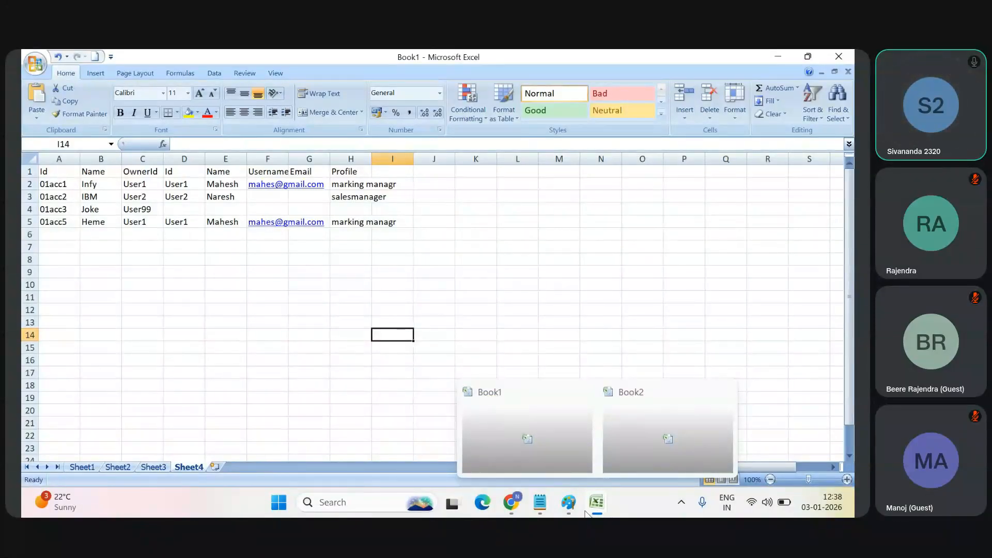
{"action": "left_click", "coordinate": [439, 431]}
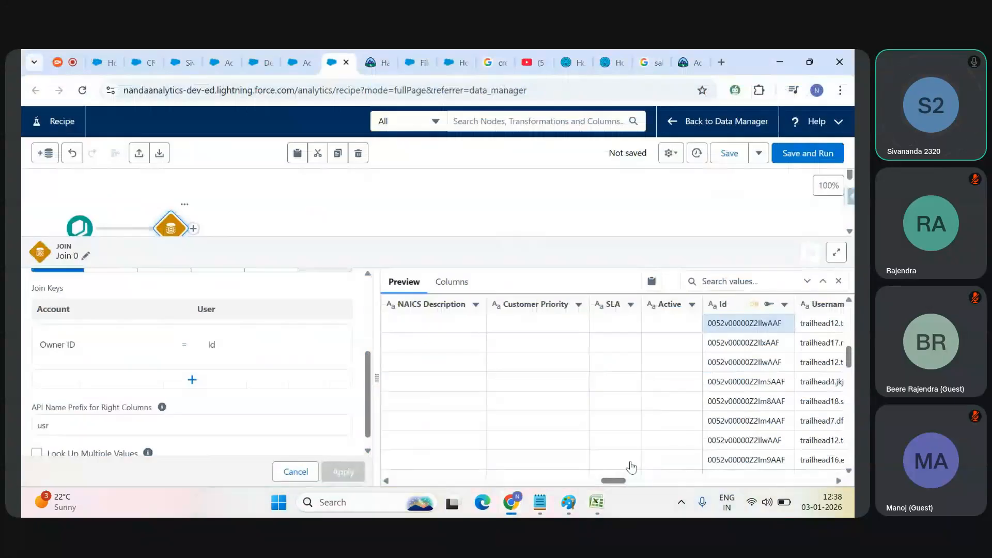
Step: Examine the joined user name columns and the User Id column in the join preview
{"action": "left_click_drag", "start_coordinate": [622, 482], "coordinate": [646, 482]}
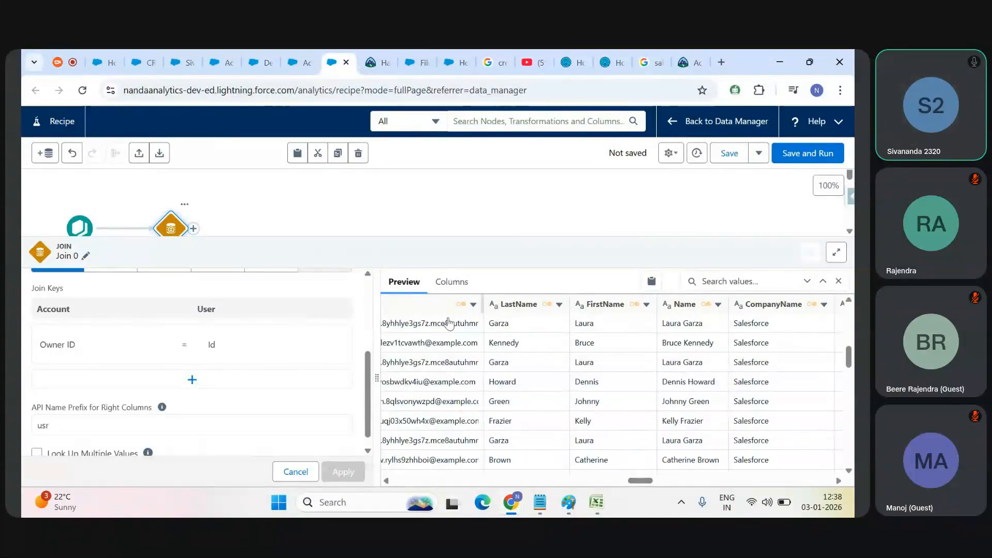
{"action": "left_click_drag", "start_coordinate": [641, 482], "coordinate": [629, 482]}
{"action": "left_click", "coordinate": [628, 306]}
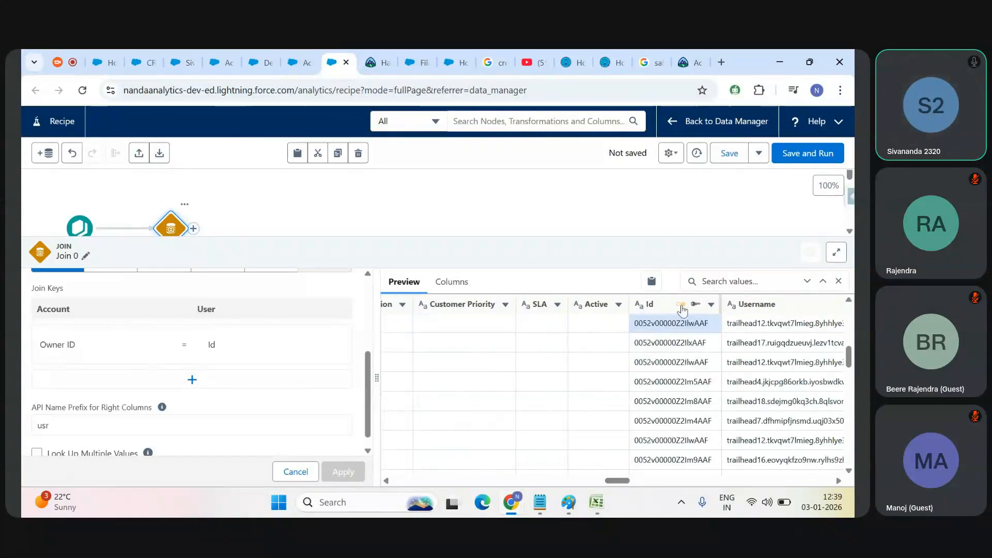
{"action": "mouse_move", "coordinate": [649, 311]}
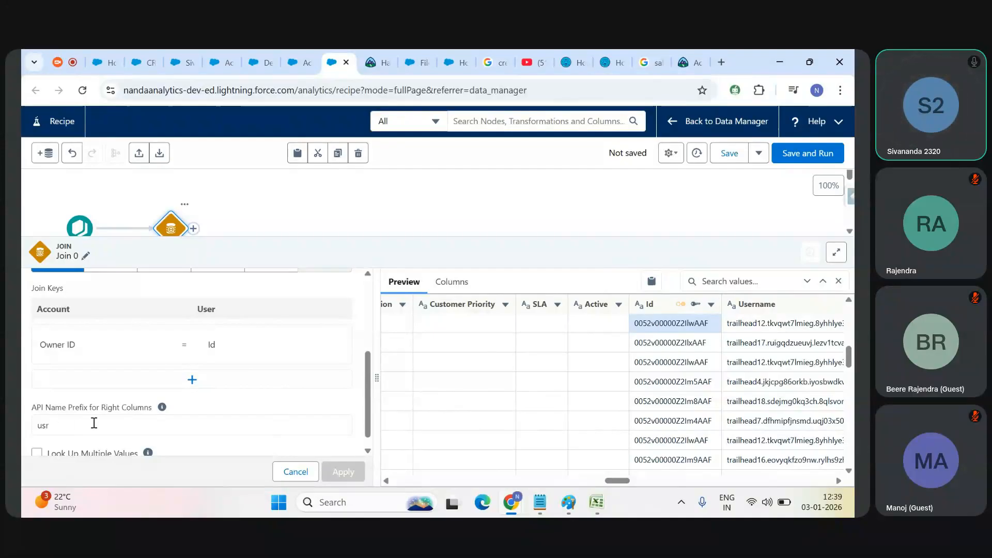
Step: Copy the API name of the preview's Account ID column and paste it into a new Notepad document
{"action": "left_click_drag", "start_coordinate": [621, 482], "coordinate": [408, 482]}
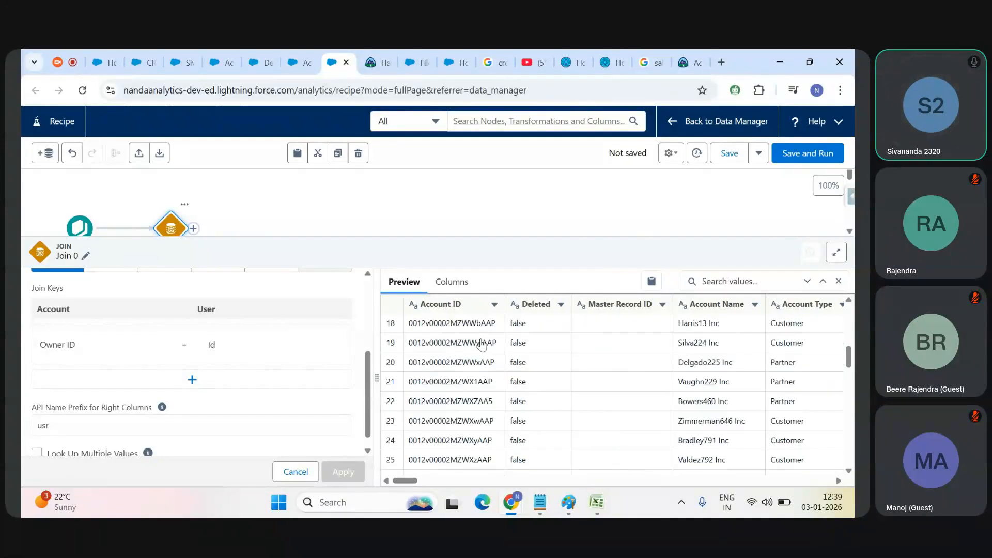
{"action": "left_click", "coordinate": [494, 304]}
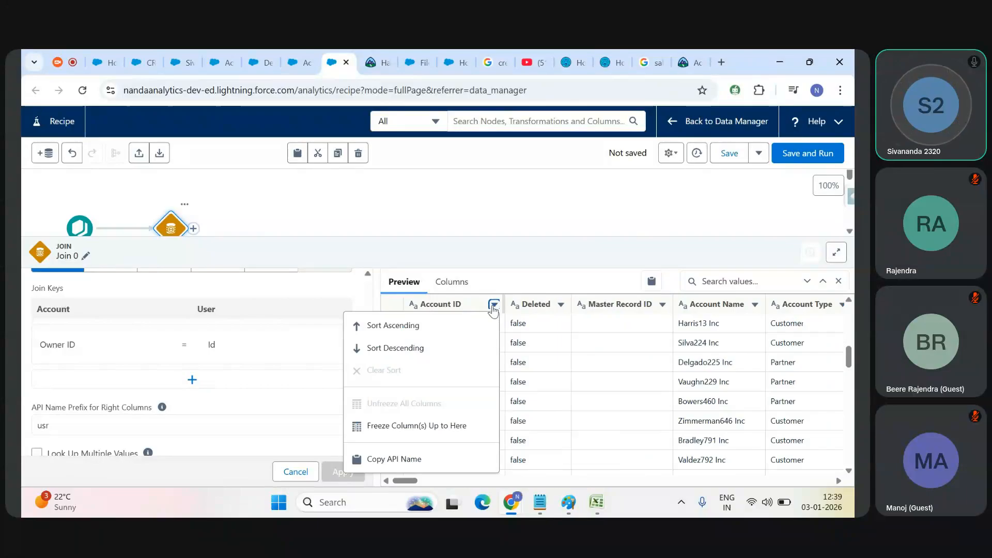
{"action": "left_click", "coordinate": [417, 460]}
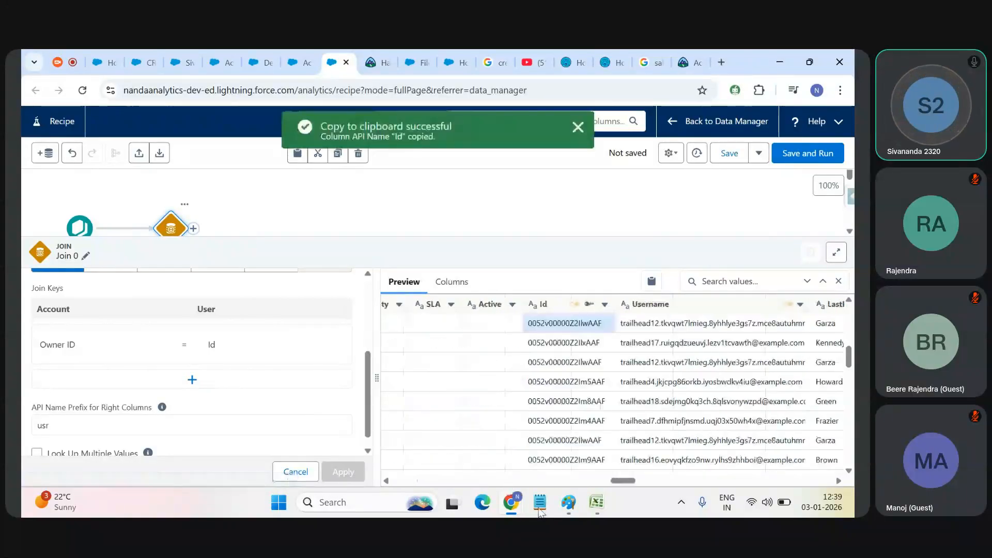
{"action": "key", "text": "alt+Tab"}
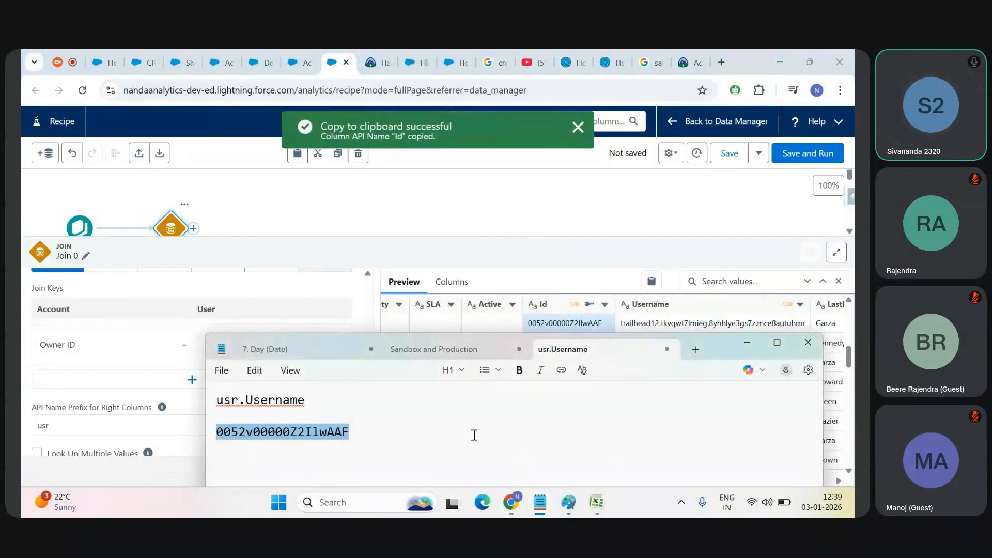
{"action": "key", "text": "ctrl+n"}
{"action": "key", "text": "ctrl+v"}
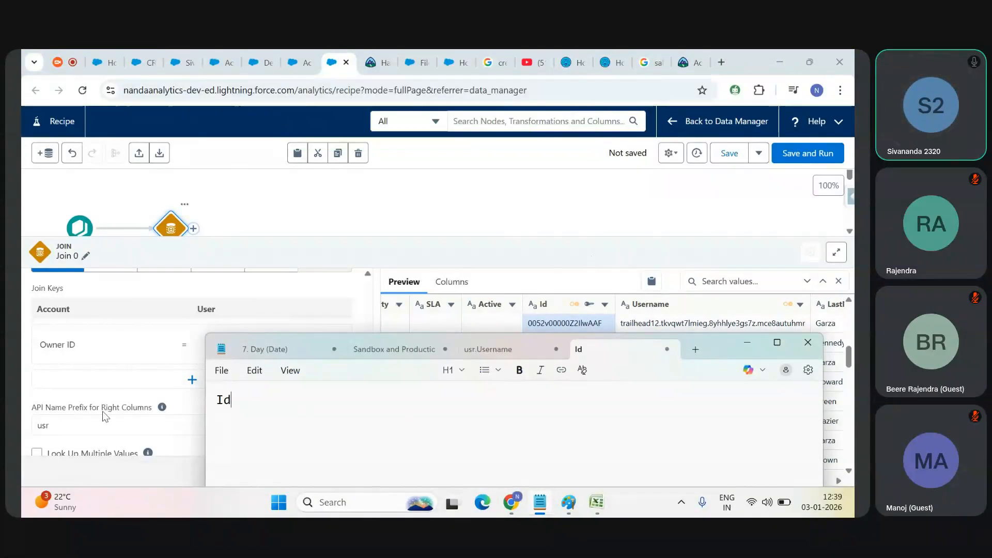
Step: Return to the recipe's join settings and show the description of the LookUp join type
{"action": "left_click", "coordinate": [83, 419]}
{"action": "scroll", "coordinate": [365, 405], "scroll_direction": "up", "scroll_amount": 1}
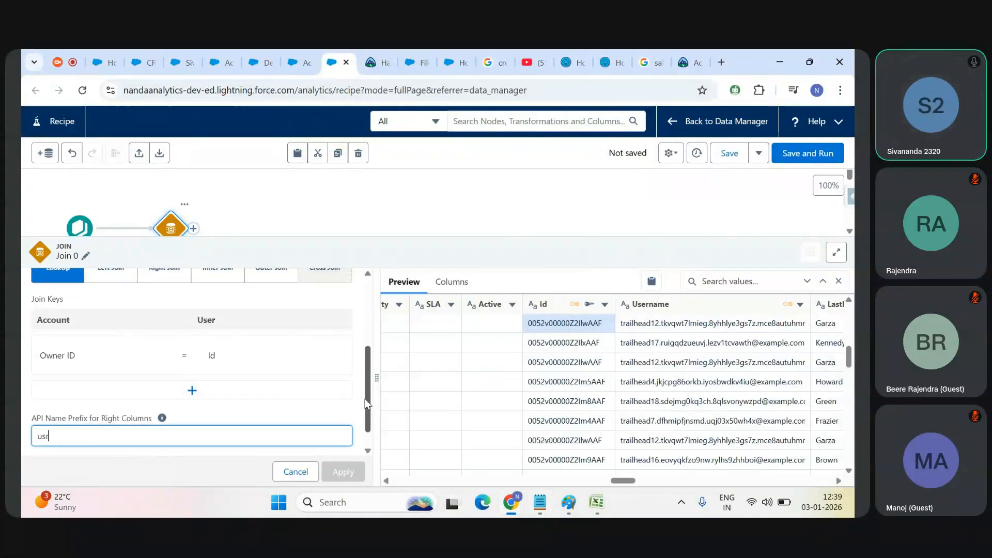
{"action": "left_click_drag", "start_coordinate": [365, 405], "coordinate": [366, 381]}
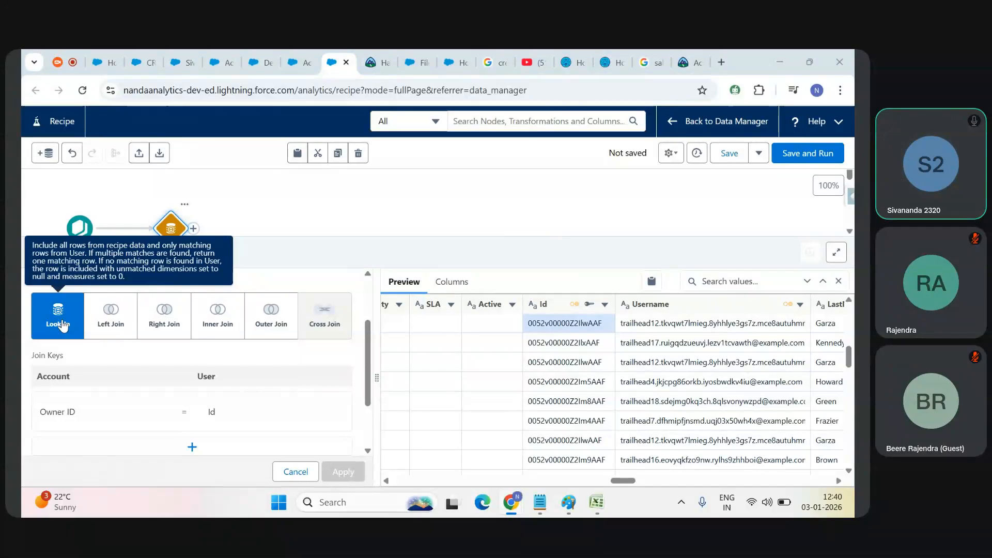
Step: In Excel's Book1, highlight owner User99 and the blank user cells D4:H4, and return to the recipe's LookUp description
{"action": "key", "text": "alt+Tab"}
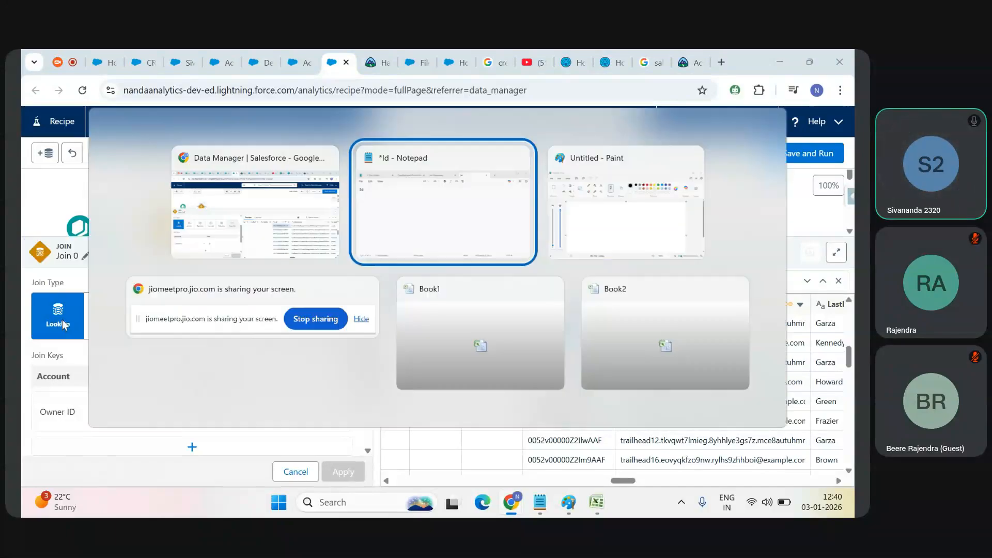
{"action": "key", "text": "alt+Tab"}
{"action": "key", "text": "Tab"}
{"action": "key", "text": "Tab"}
{"action": "left_click", "coordinate": [142, 209]}
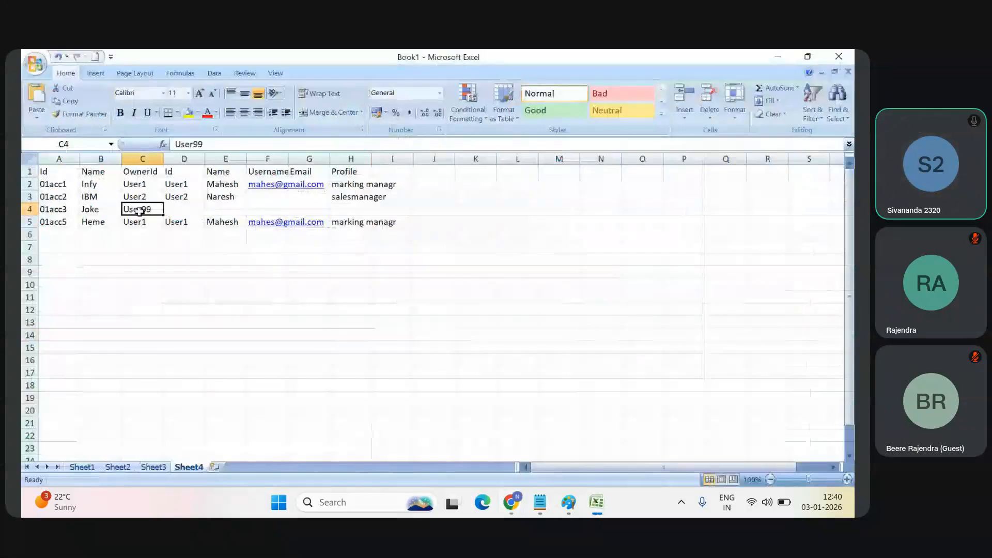
{"action": "left_click_drag", "start_coordinate": [170, 210], "coordinate": [351, 209]}
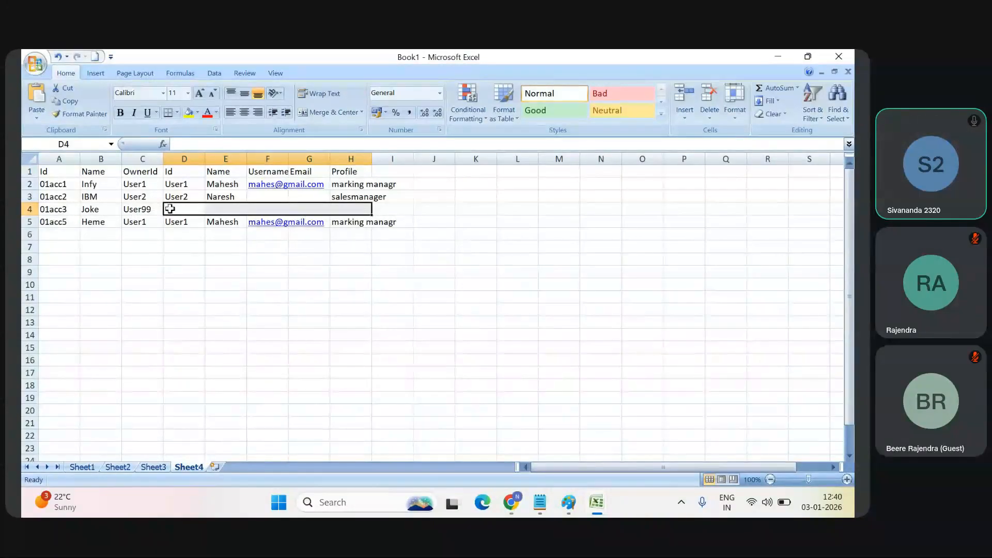
{"action": "key", "text": "alt+Tab"}
{"action": "left_click", "coordinate": [202, 213]}
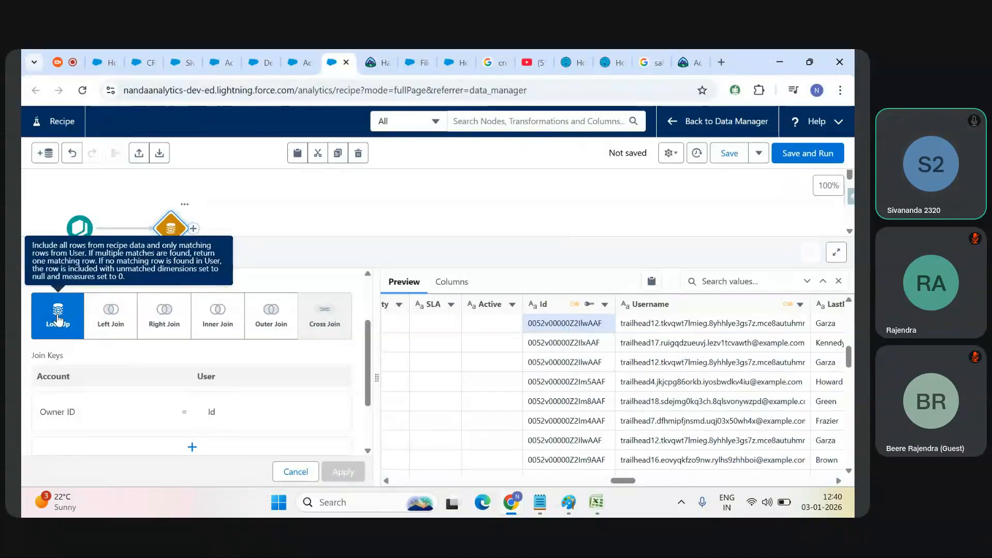
Step: In Book1, highlight the User99 row's blank cells D4:G4, widen the Profile column, and return to the recipe
{"action": "key", "text": "alt+Tab"}
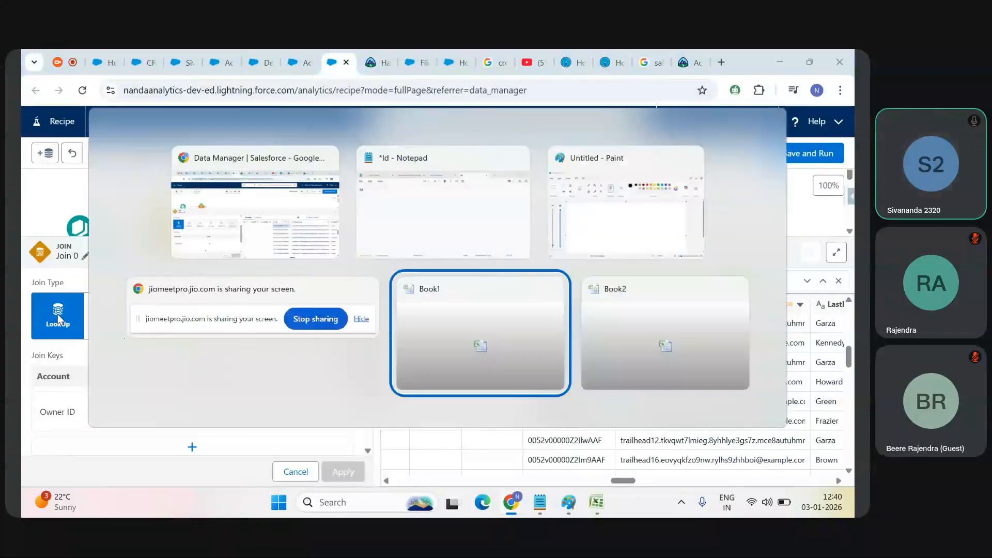
{"action": "key", "text": "alt+Tab"}
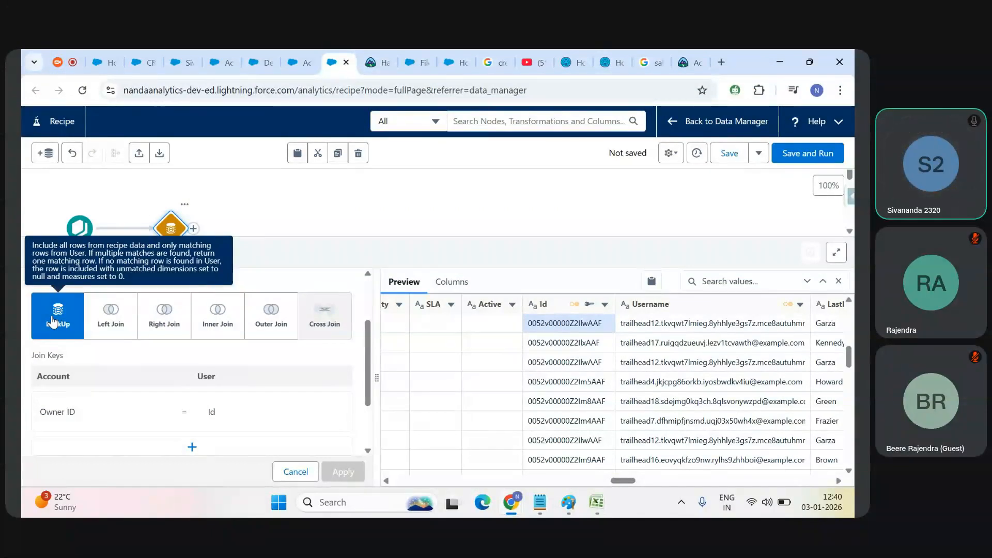
{"action": "key", "text": "alt+Tab"}
{"action": "key", "text": "alt+Tab"}
{"action": "key", "text": "alt+Tab"}
{"action": "key", "text": "alt+Tab"}
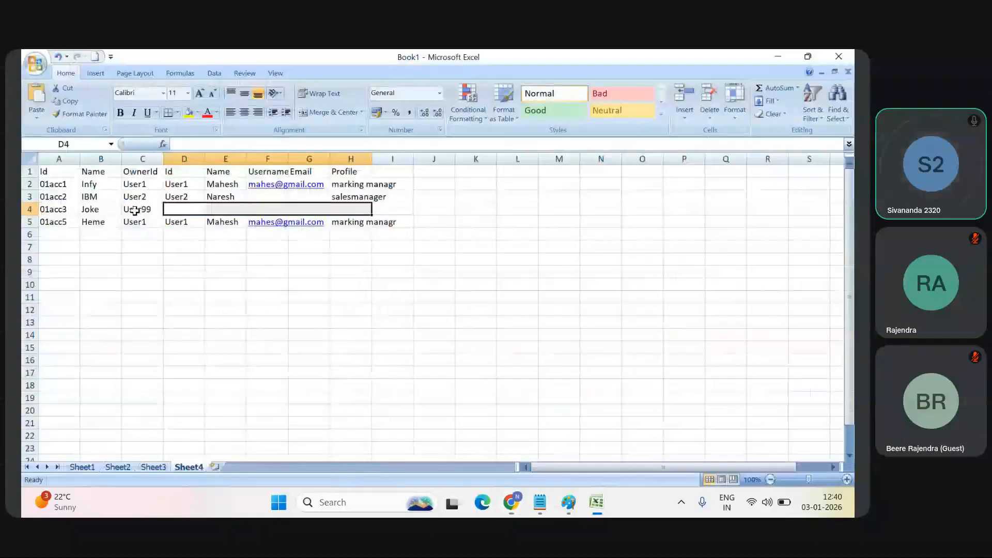
{"action": "left_click", "coordinate": [151, 210]}
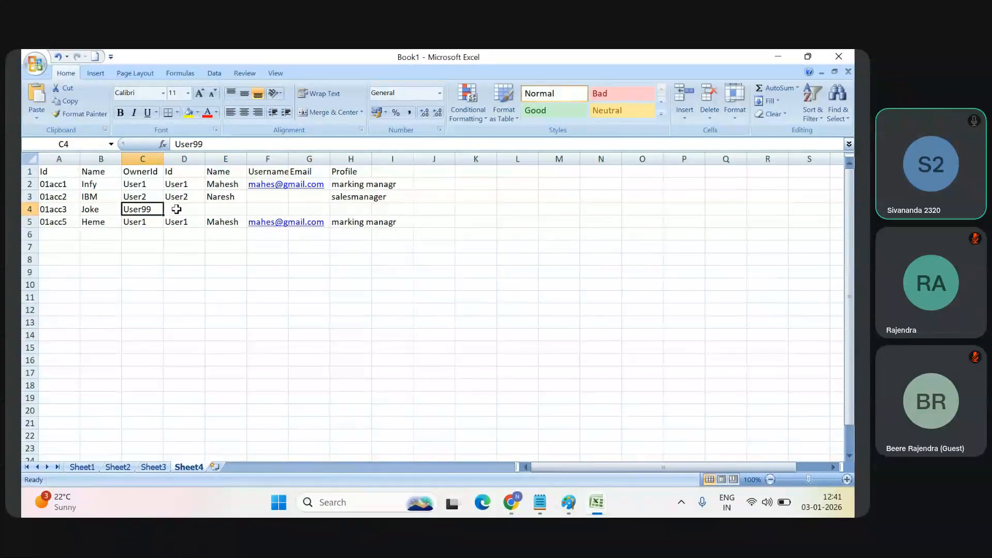
{"action": "left_click_drag", "start_coordinate": [180, 210], "coordinate": [313, 207]}
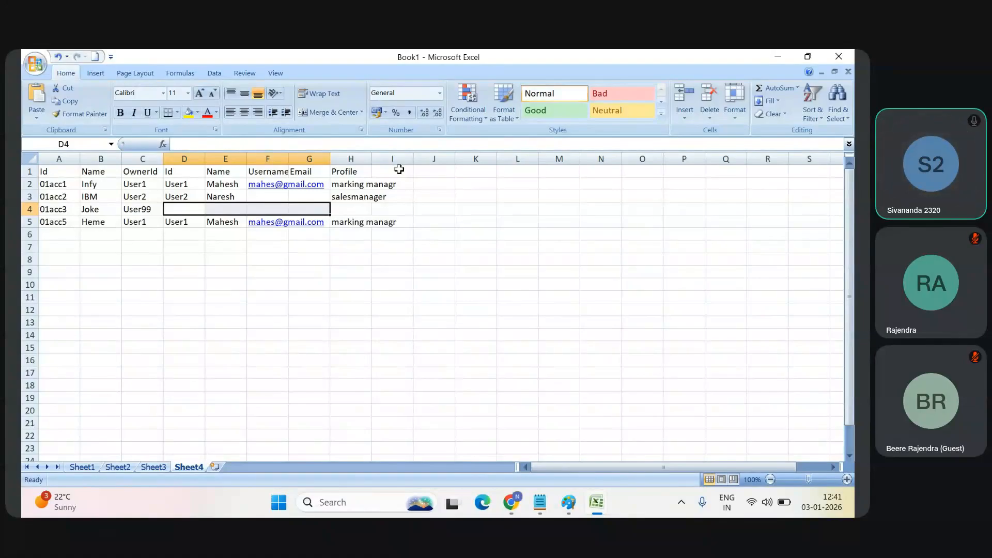
{"action": "left_click_drag", "start_coordinate": [371, 157], "coordinate": [481, 157]}
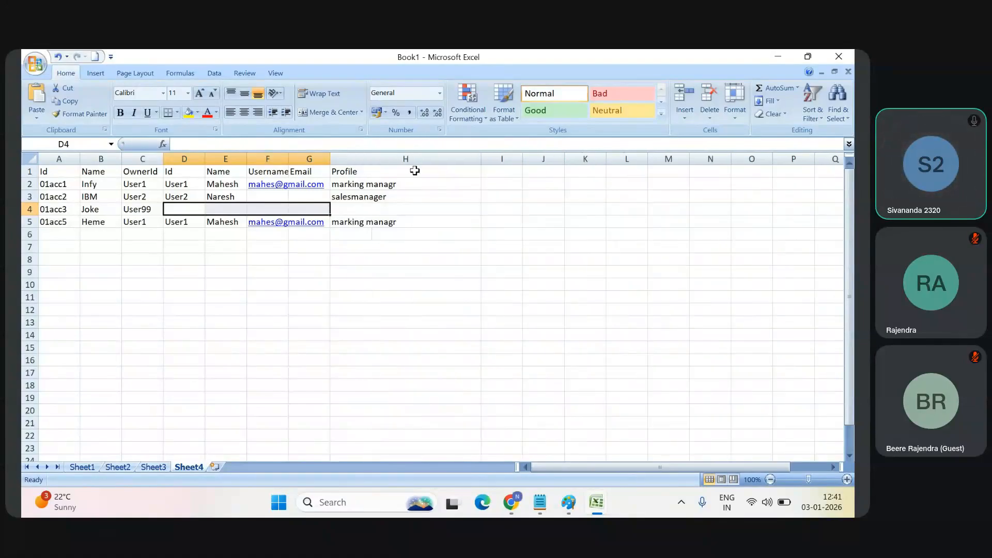
{"action": "key", "text": "alt+Tab"}
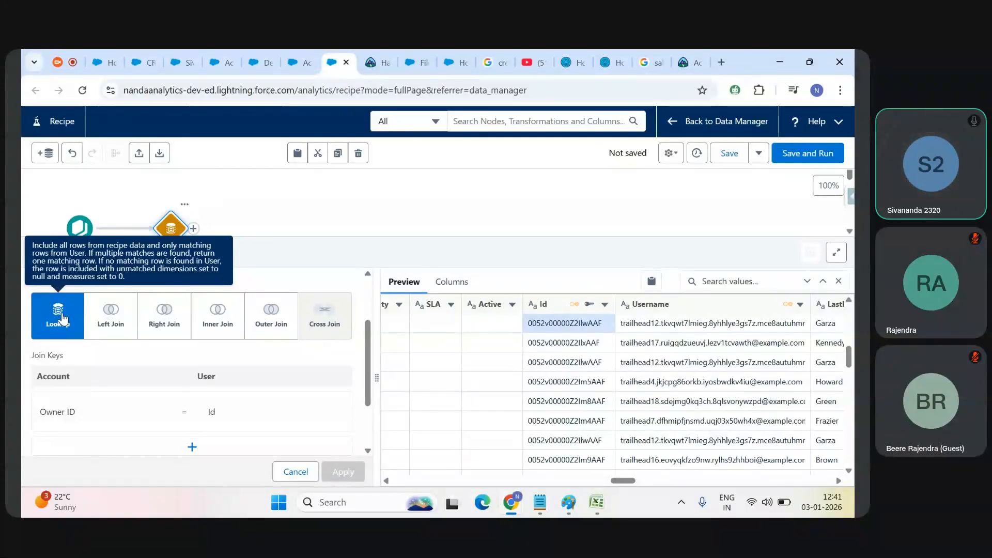
Step: Highlight cells E3:G4 in Book1, and read the Left Join description in the recipe's join types
{"action": "key", "text": "alt+Tab"}
{"action": "key", "text": "alt+Tab"}
{"action": "key", "text": "alt+Tab"}
{"action": "key", "text": "alt+Tab"}
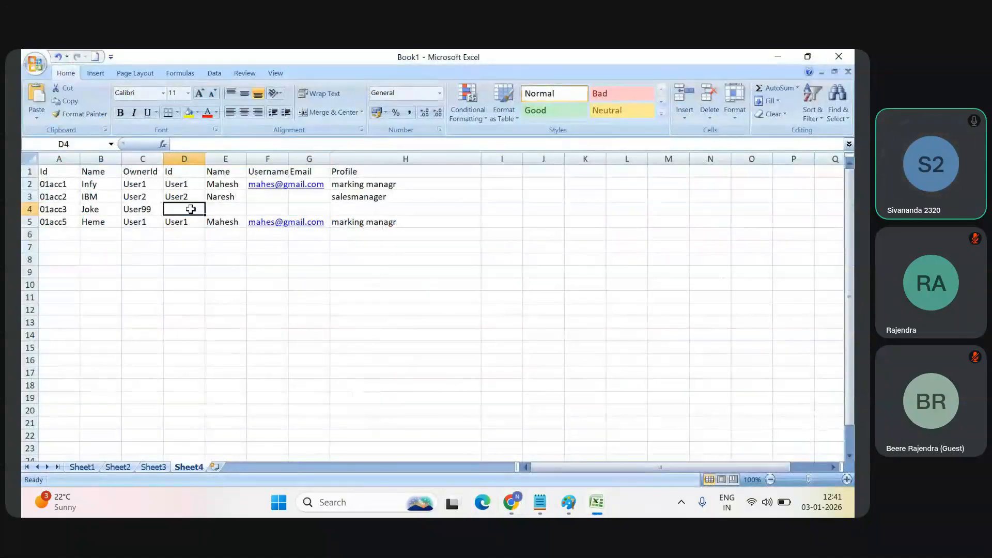
{"action": "left_click_drag", "start_coordinate": [240, 206], "coordinate": [312, 199]}
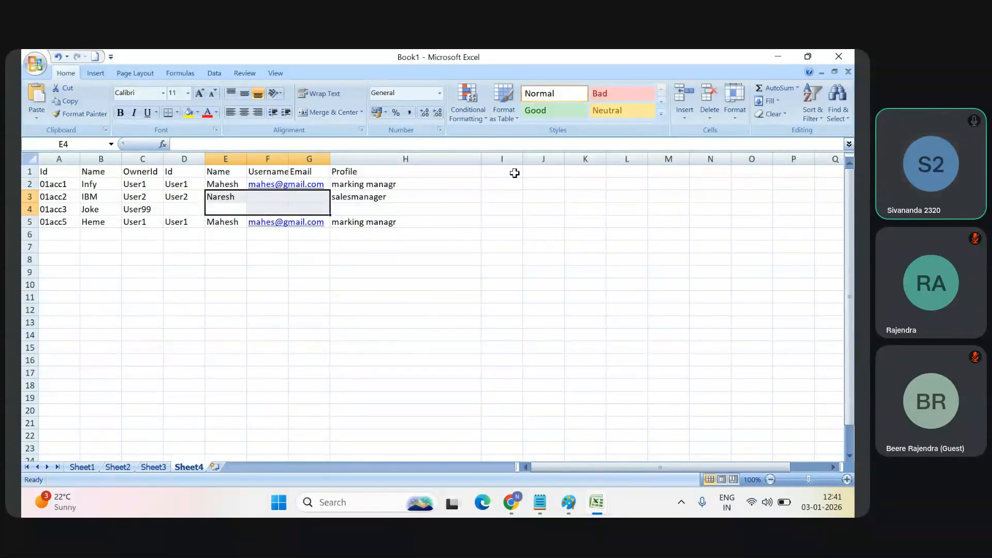
{"action": "key", "text": "alt+Tab"}
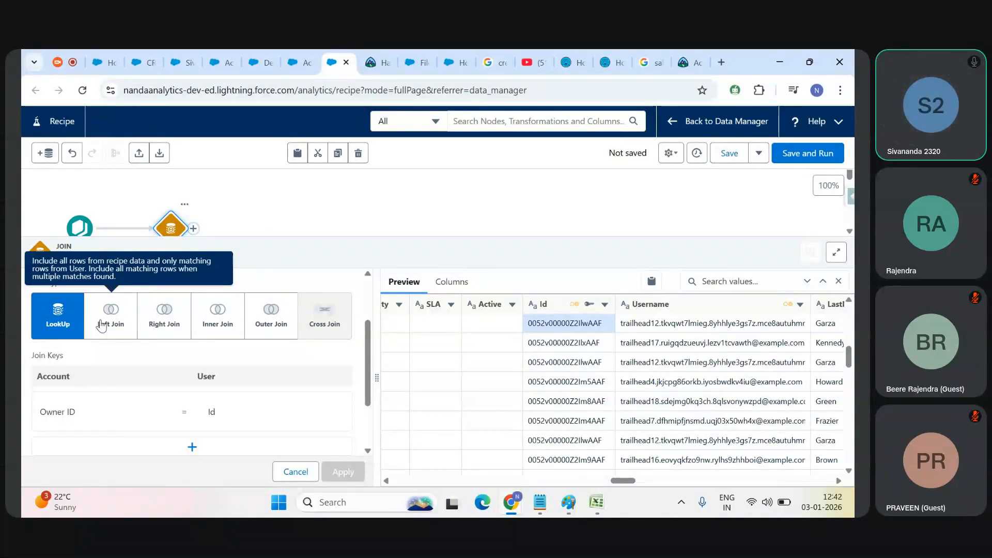
Step: Switch to Book1 in Excel and point out the row of account 01acc5, leaving cell B8 selected
{"action": "key", "text": "alt+Tab"}
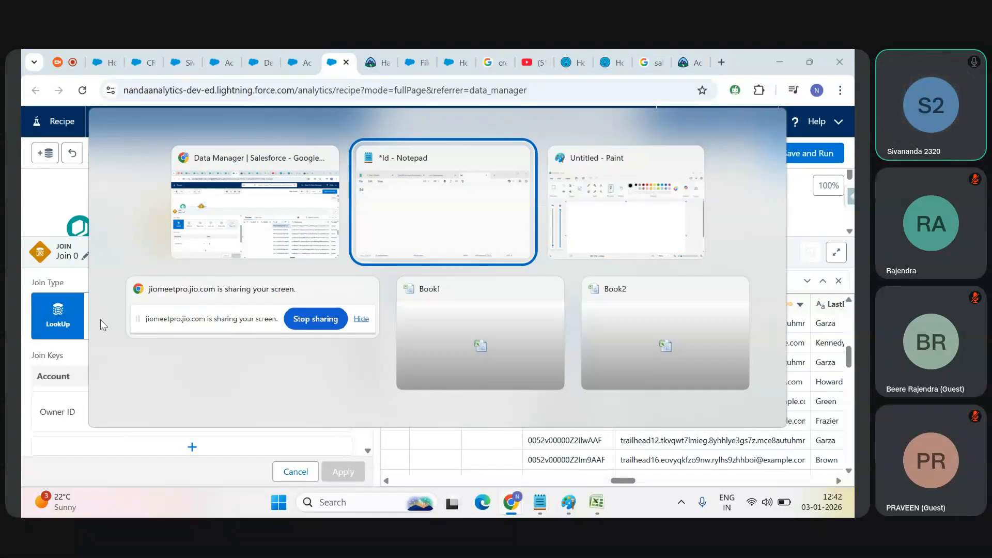
{"action": "key", "text": "alt+Tab"}
{"action": "key", "text": "alt+Tab"}
{"action": "key", "text": "alt+Tab"}
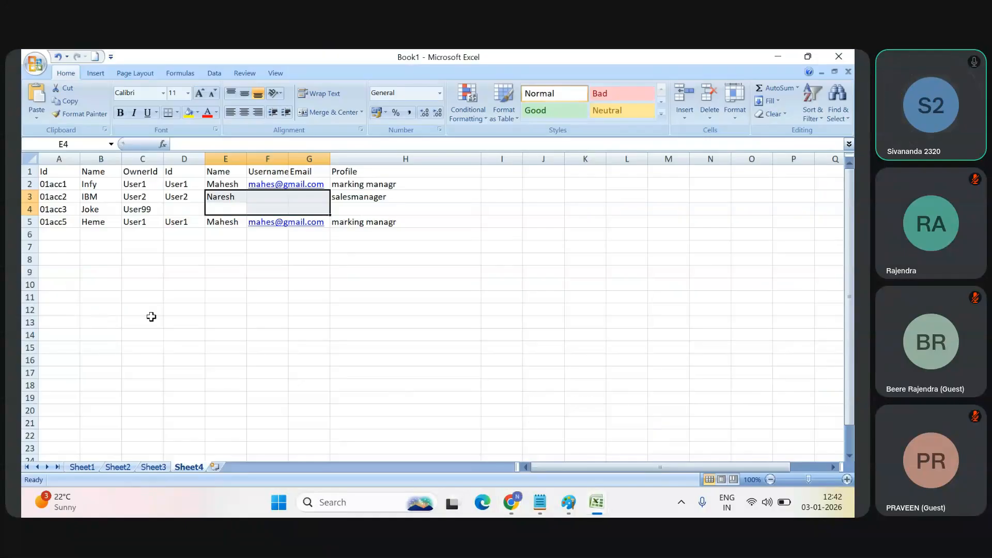
{"action": "left_click", "coordinate": [151, 317]}
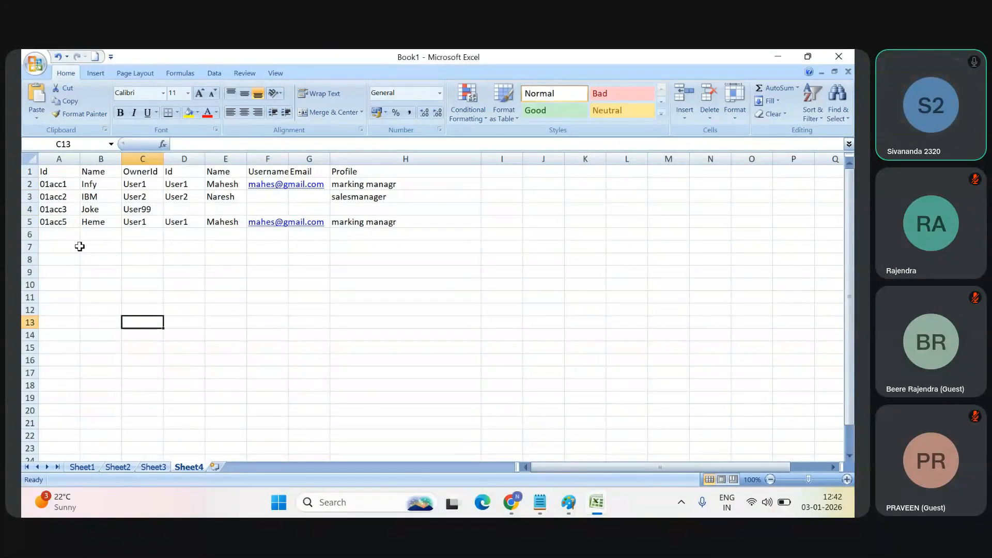
{"action": "left_click", "coordinate": [31, 222]}
{"action": "left_click", "coordinate": [107, 257]}
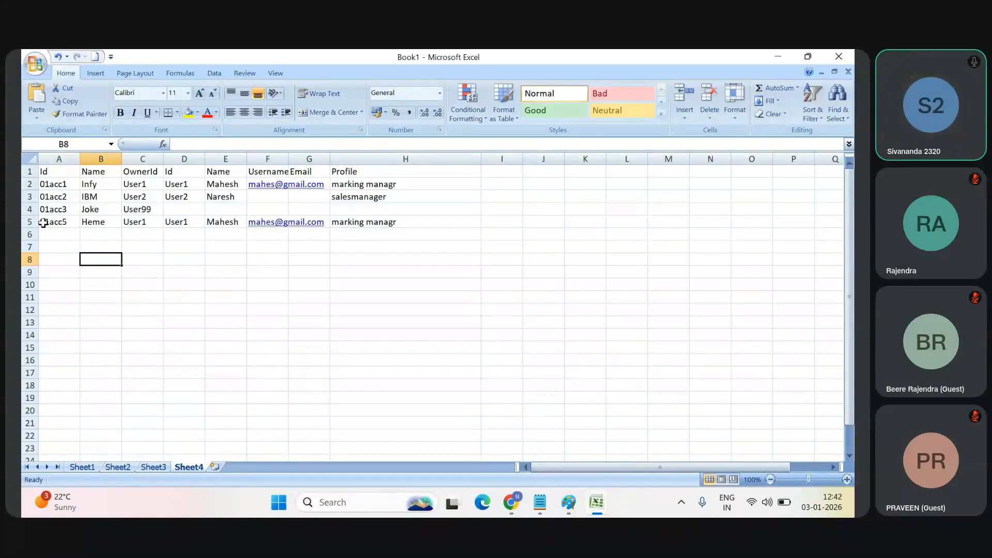
Step: Show the account list on Sheet1 of Book1, select cell A5, and switch to Book2 to review the user list
{"action": "left_click", "coordinate": [154, 468]}
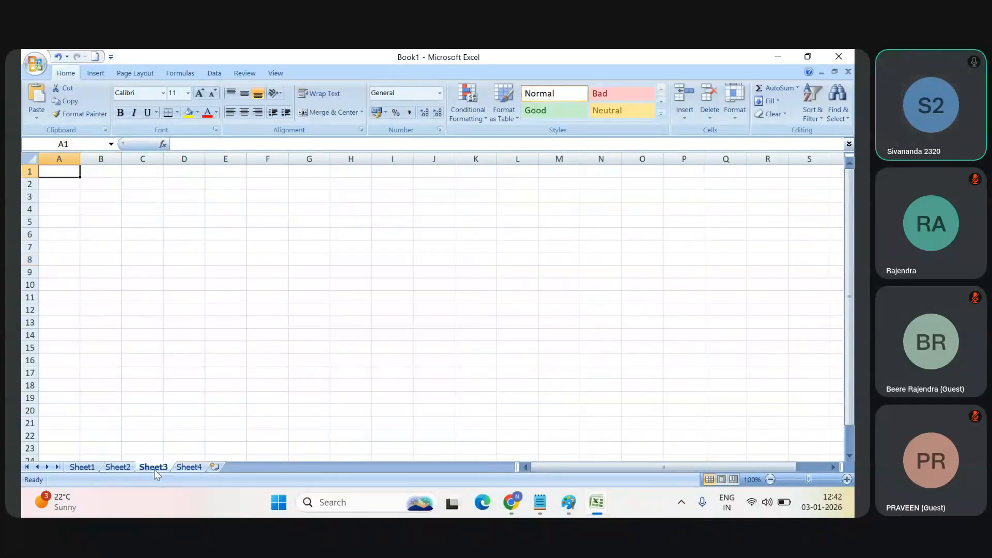
{"action": "left_click", "coordinate": [83, 468]}
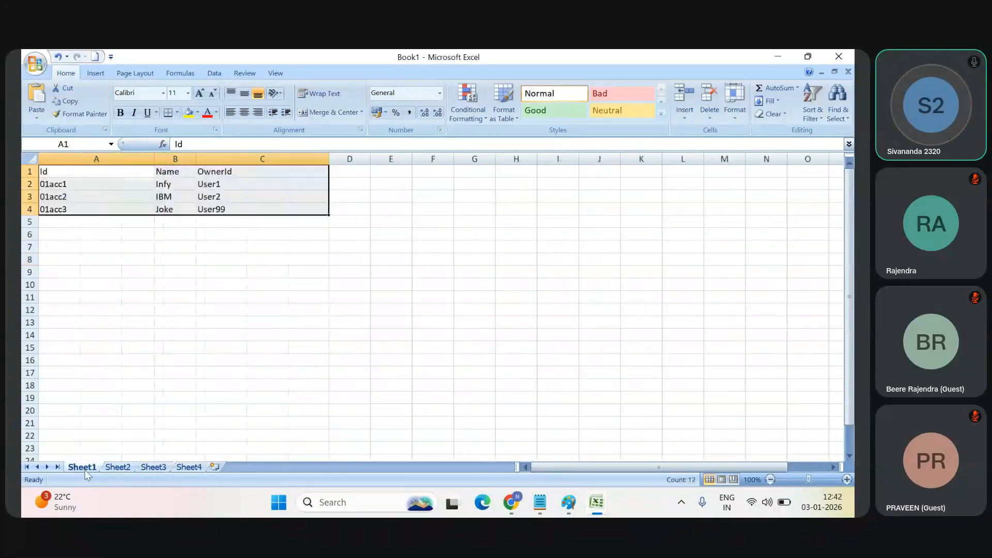
{"action": "left_click", "coordinate": [79, 220]}
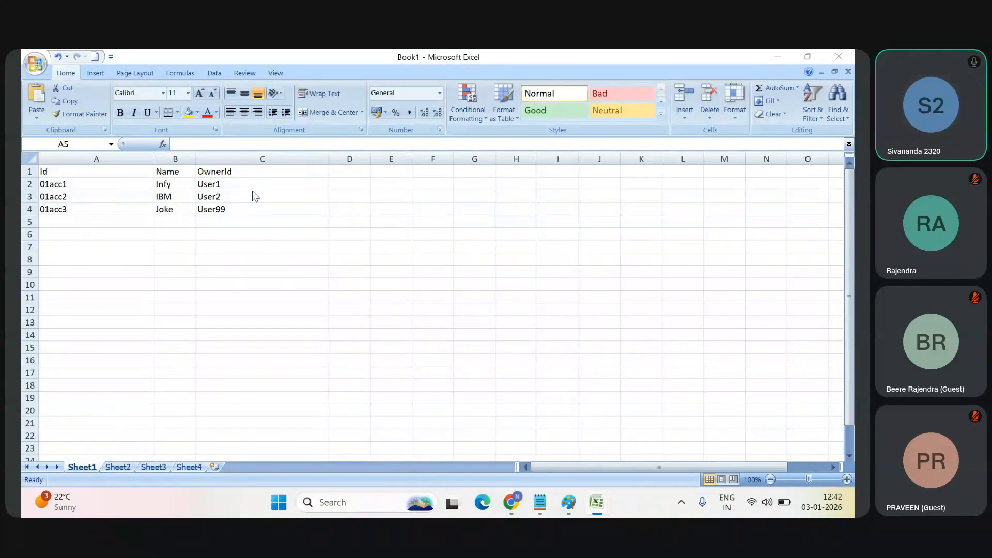
{"action": "key", "text": "alt+Tab"}
{"action": "key", "text": "alt+Tab"}
{"action": "key", "text": "alt+Tab"}
{"action": "key", "text": "alt+Tab"}
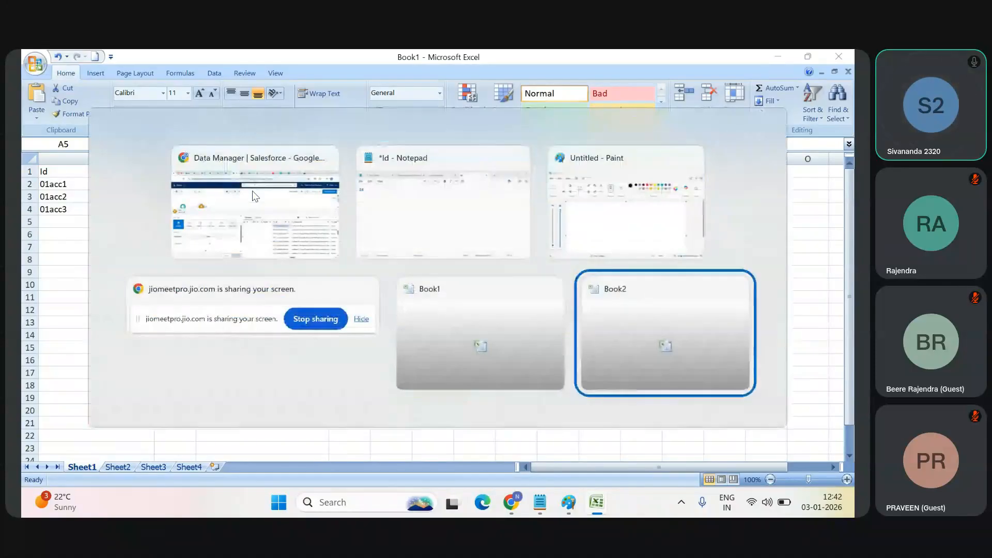
{"action": "key", "text": "alt+Tab"}
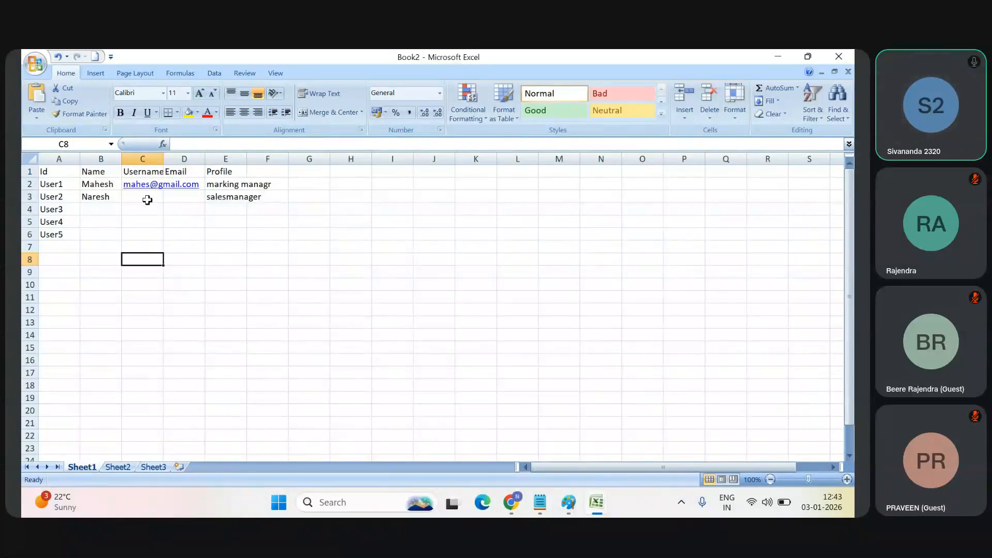
Step: Compare the account rows in Book1 with the user rows in Book2 once more, and return to Book1
{"action": "key", "text": "alt+Tab"}
{"action": "key", "text": "alt+Tab"}
{"action": "key", "text": "alt+Tab"}
{"action": "key", "text": "alt+Tab"}
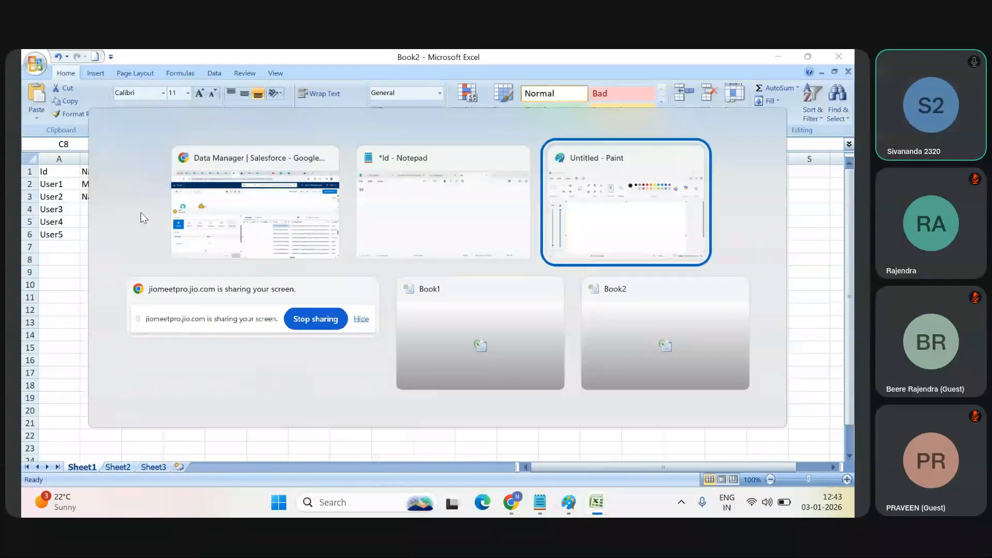
{"action": "key", "text": "alt+Tab"}
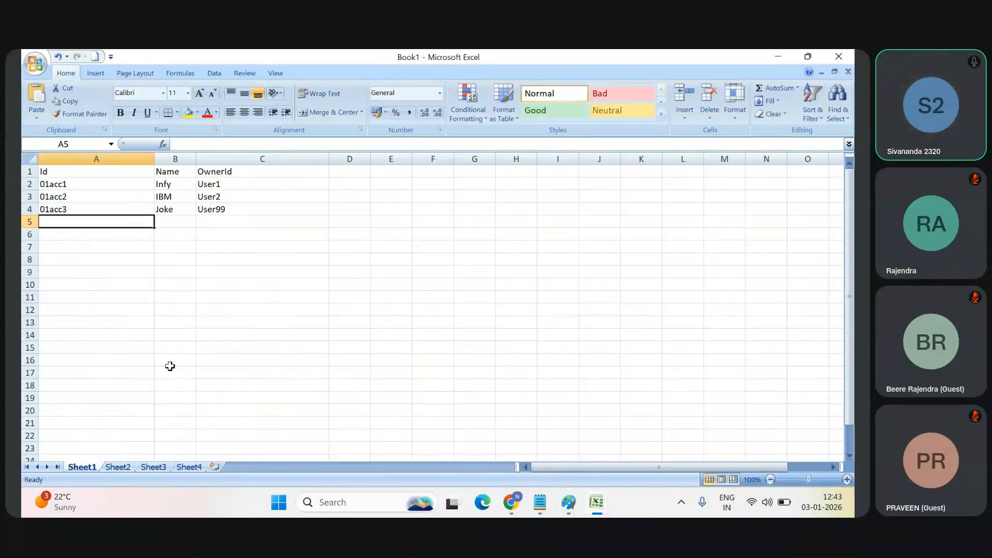
{"action": "left_click", "coordinate": [156, 297]}
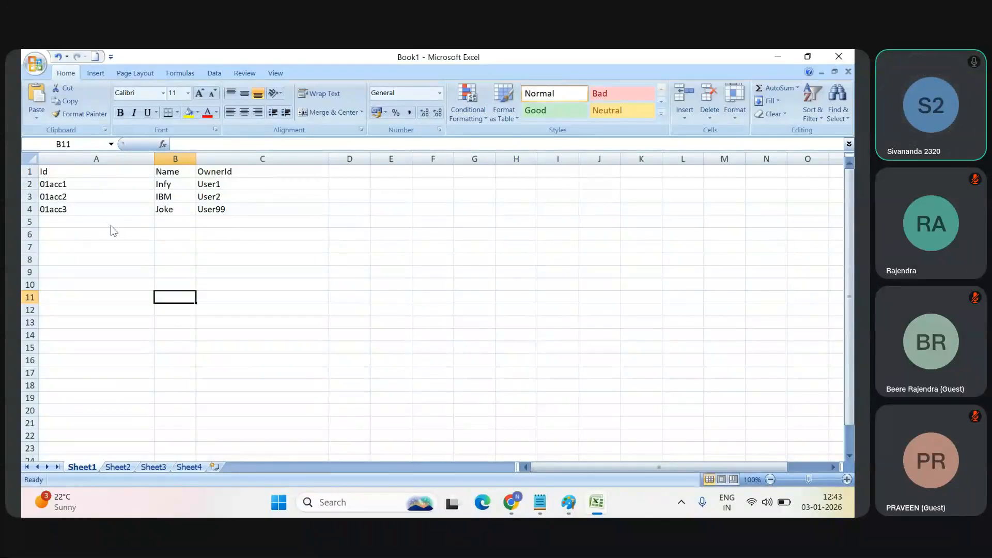
{"action": "key", "text": "alt+Tab"}
{"action": "key", "text": "alt+Tab"}
{"action": "key", "text": "alt+Tab"}
{"action": "key", "text": "alt+Tab"}
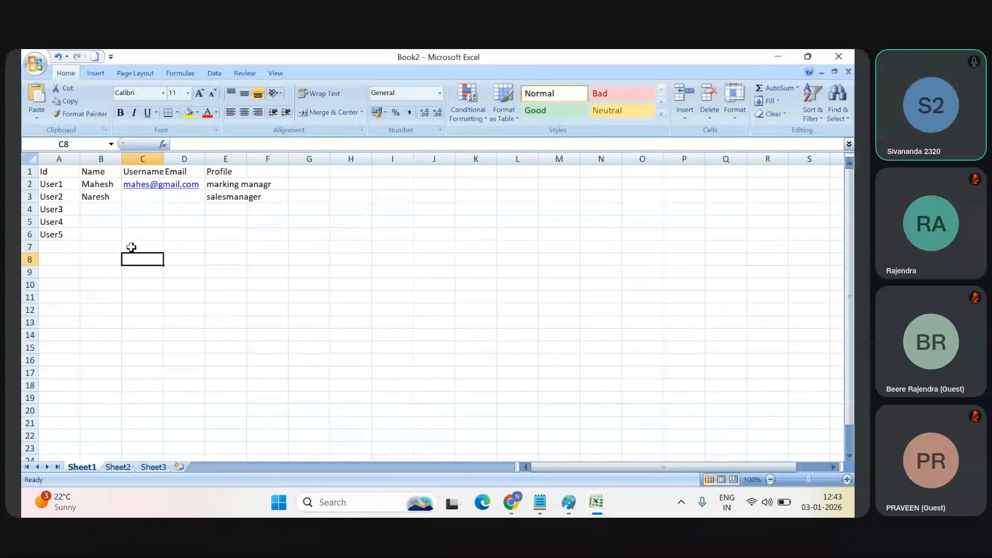
{"action": "key", "text": "alt+Tab"}
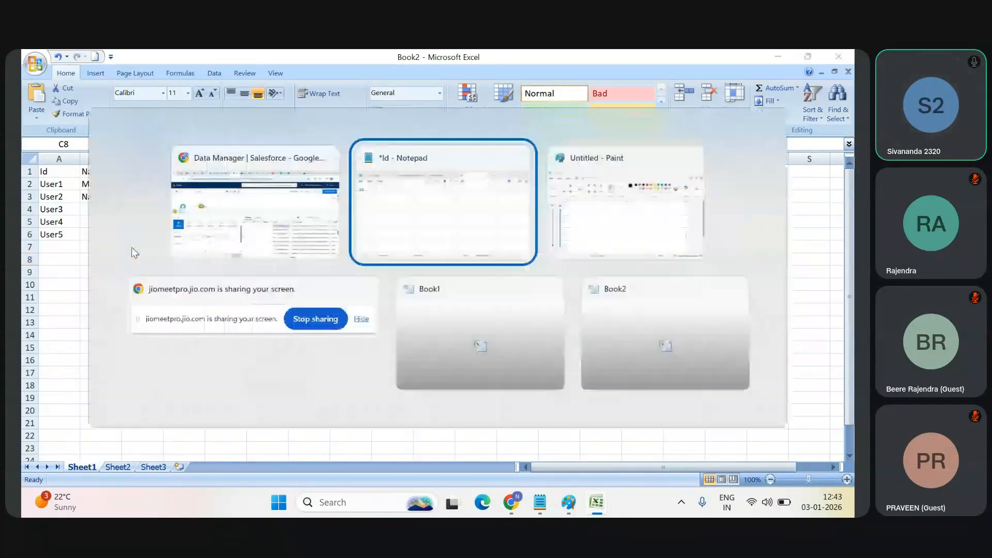
Step: Add account 01acc4 in row 5 of Book1's Sheet1, with an account name and OwnerId User1
{"action": "left_click", "coordinate": [154, 236]}
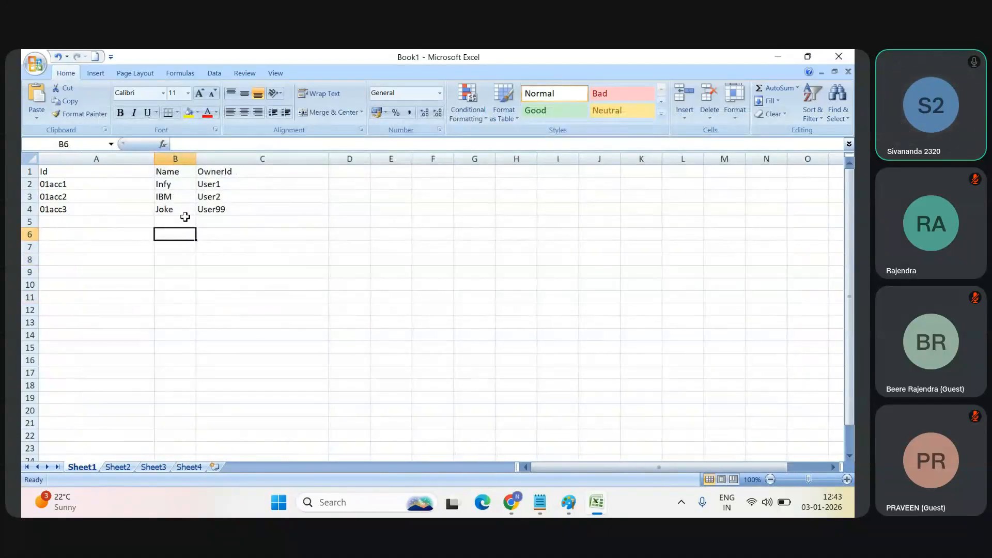
{"action": "left_click", "coordinate": [77, 219]}
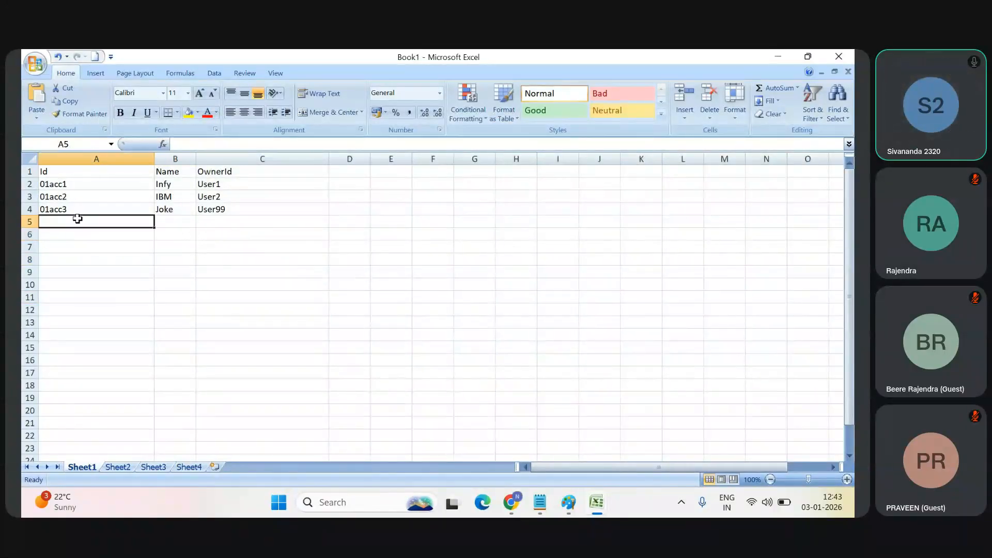
{"action": "double_click", "coordinate": [78, 219]}
{"action": "type", "text": "0"}
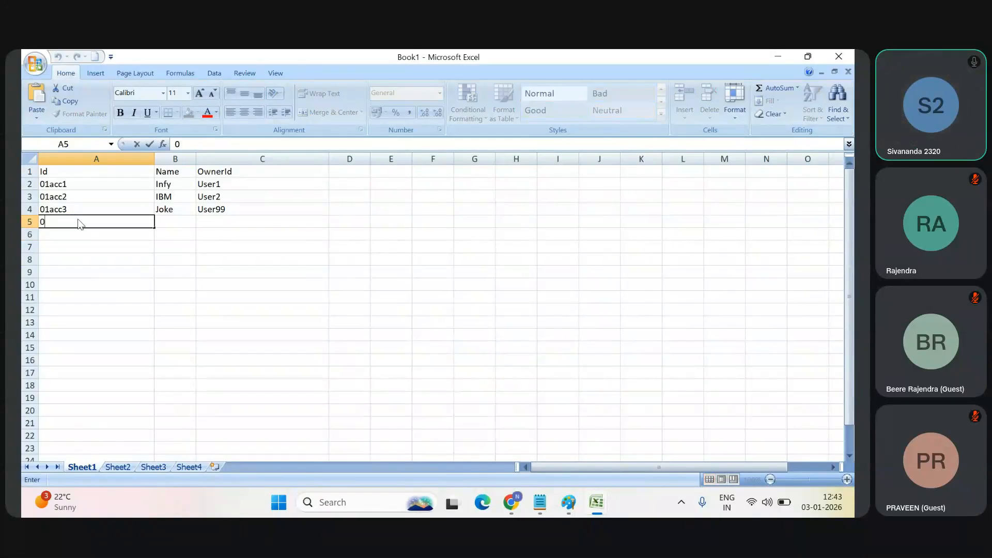
{"action": "type", "text": "1acc4"}
{"action": "key", "text": "Tab"}
{"action": "type", "text": "U"}
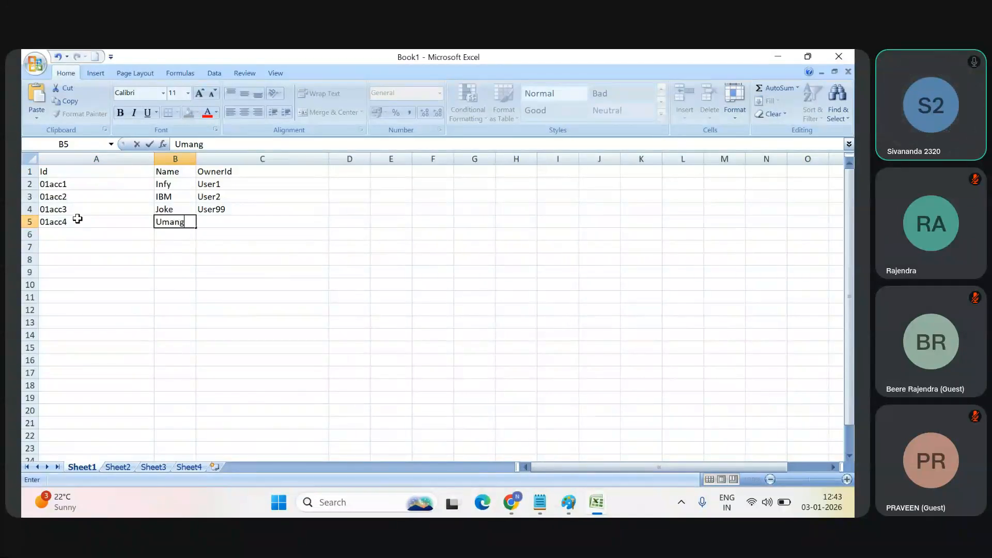
{"action": "key", "text": "Tab"}
{"action": "type", "text": "User"}
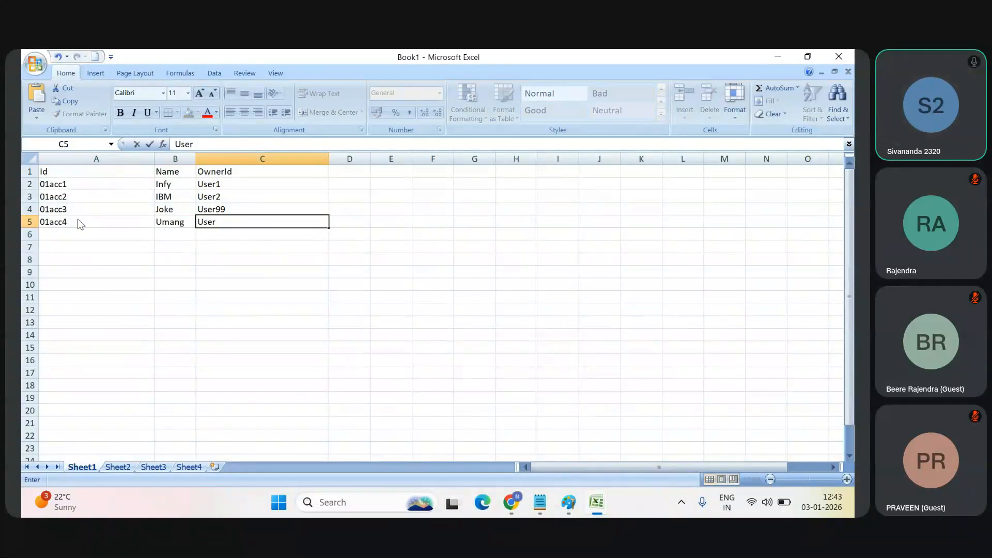
{"action": "type", "text": "1"}
{"action": "key", "text": "Return"}
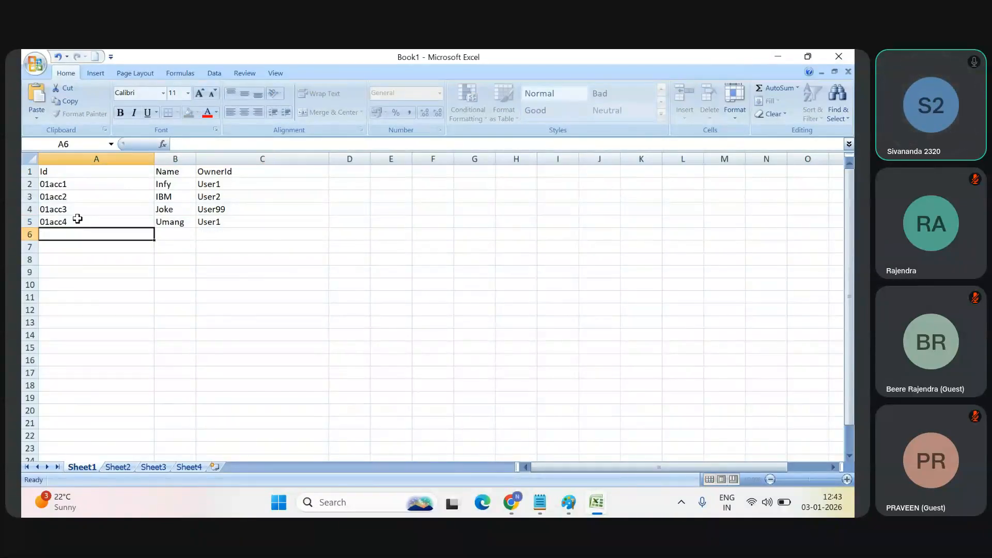
Step: Point out the new account in row 5 and compare its OwnerId in C5 with the one in C2
{"action": "left_click", "coordinate": [71, 223]}
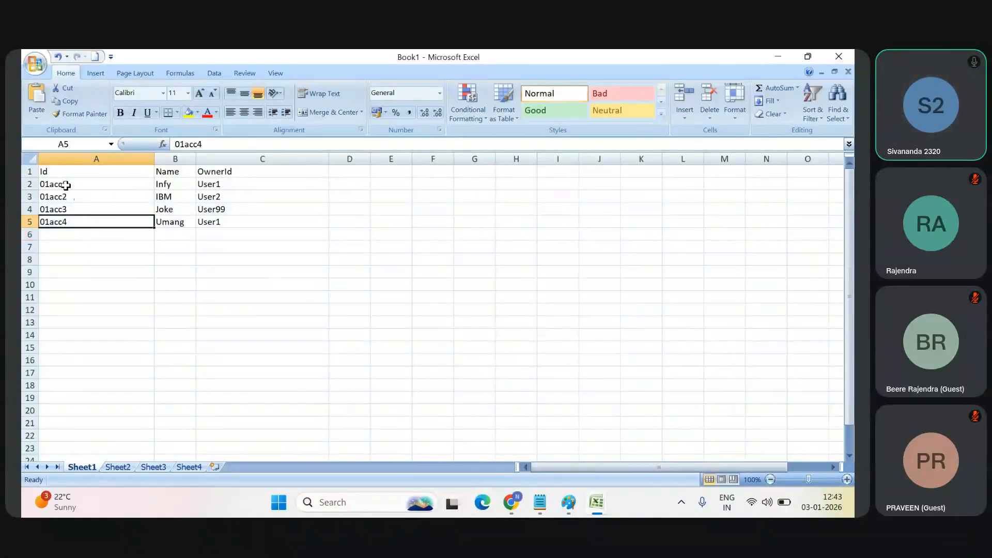
{"action": "left_click", "coordinate": [216, 219]}
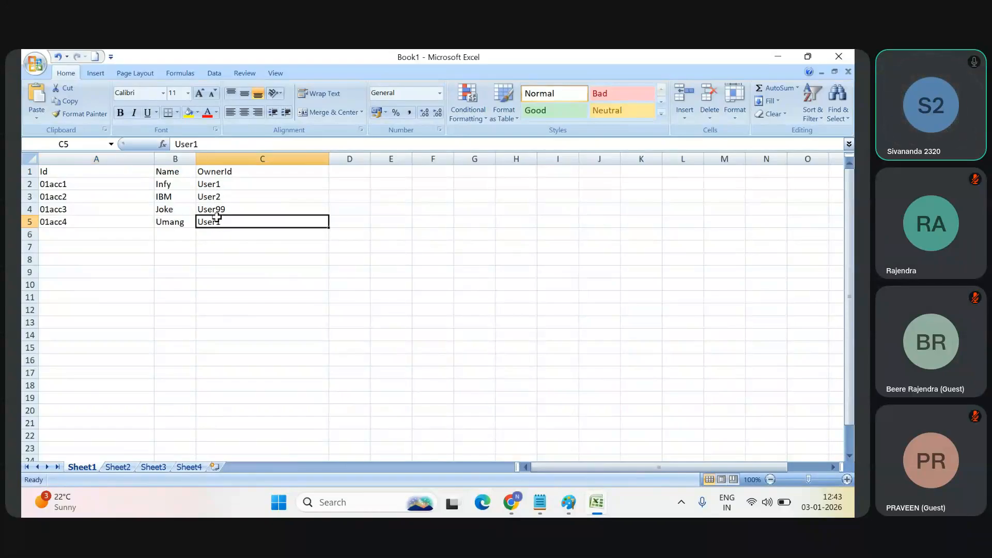
{"action": "left_click", "coordinate": [219, 186]}
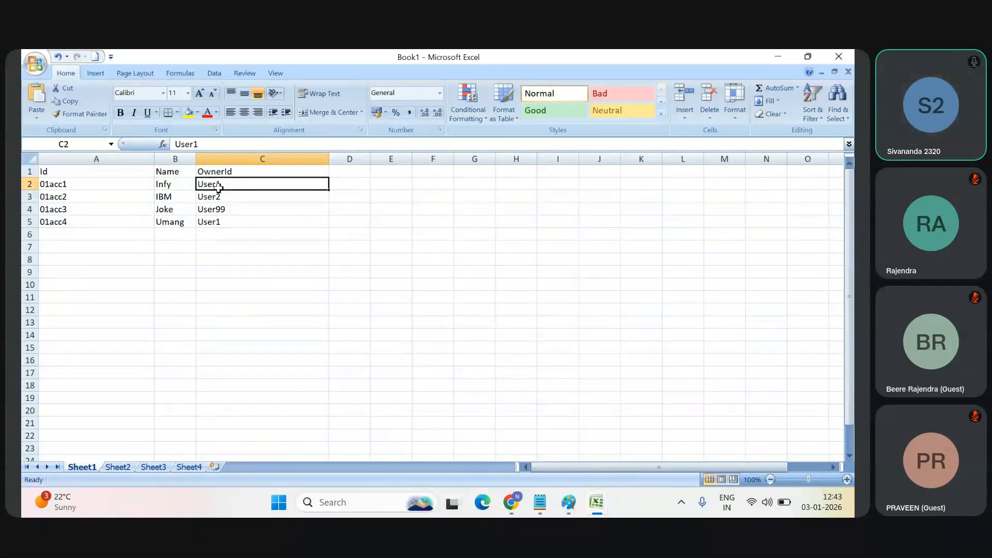
{"action": "left_click", "coordinate": [214, 223]}
{"action": "left_click", "coordinate": [218, 184]}
Step: On Sheet4, highlight the owner and joined user cells C5:F5 of account 01acc5
{"action": "left_click", "coordinate": [192, 467]}
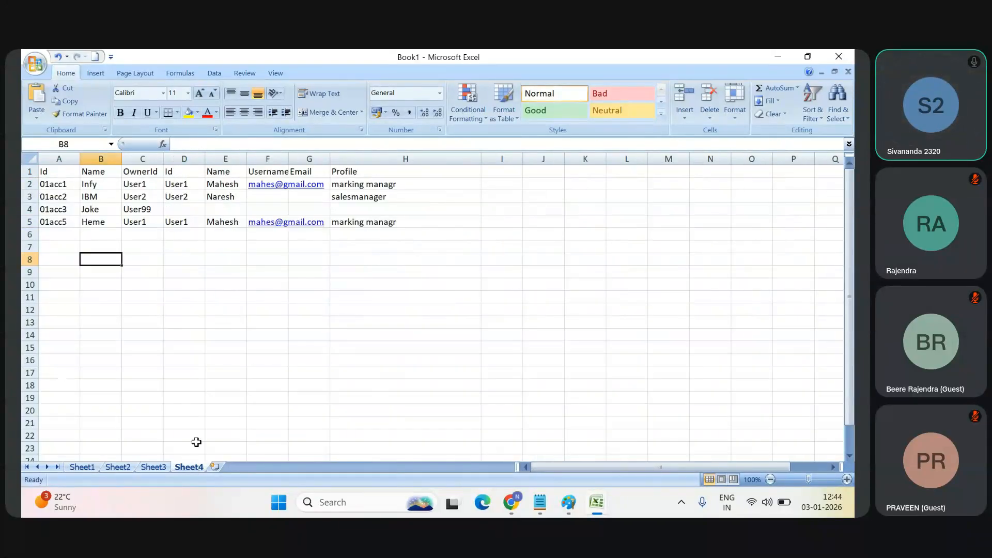
{"action": "left_click", "coordinate": [149, 222]}
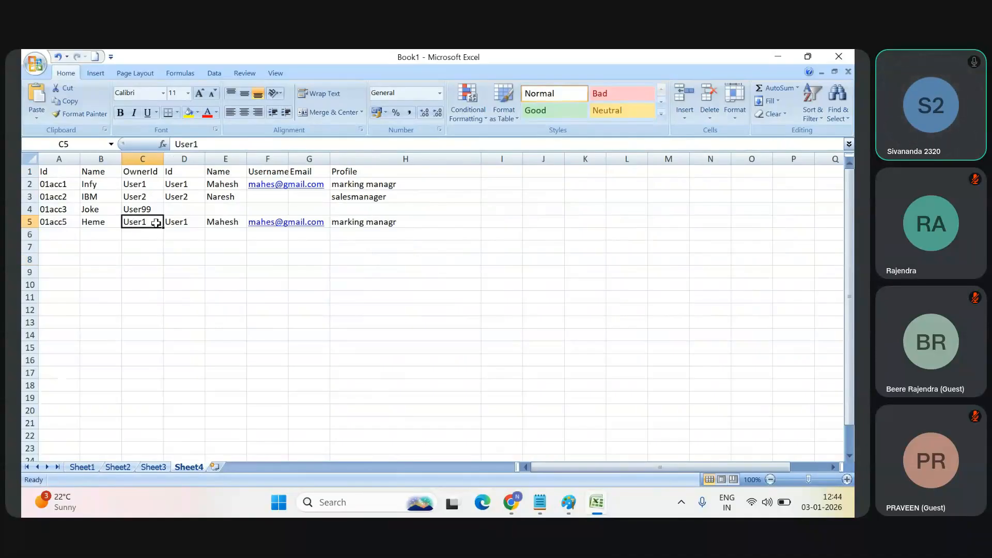
{"action": "left_click_drag", "start_coordinate": [150, 221], "coordinate": [277, 223]}
{"action": "left_click", "coordinate": [147, 269]}
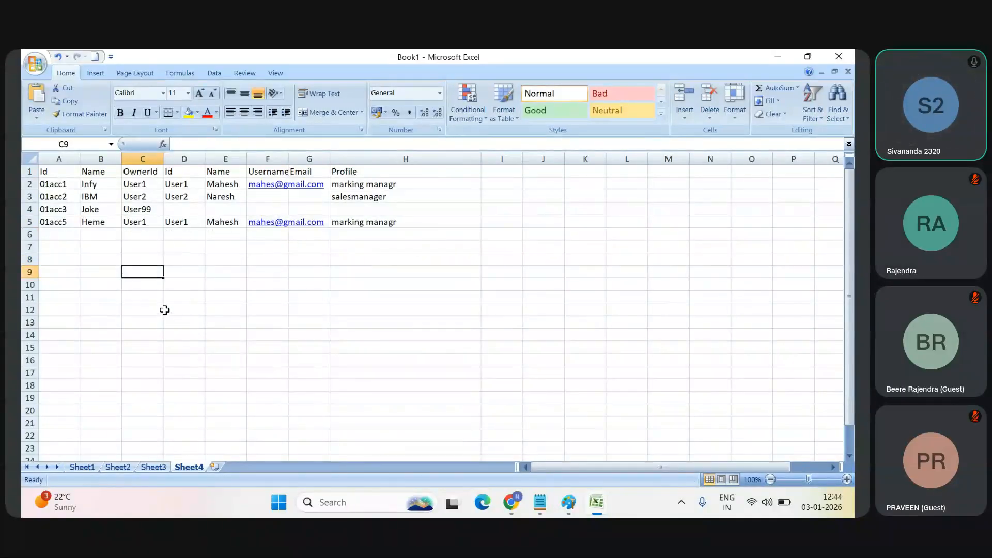
Step: Switch to Book2 and change the user Id in cell A6 to User1
{"action": "key", "text": "alt+Tab"}
{"action": "key", "text": "alt+Tab"}
{"action": "key", "text": "alt+Tab"}
{"action": "key", "text": "alt+Tab"}
{"action": "key", "text": "alt+Tab"}
{"action": "key", "text": "alt+Tab"}
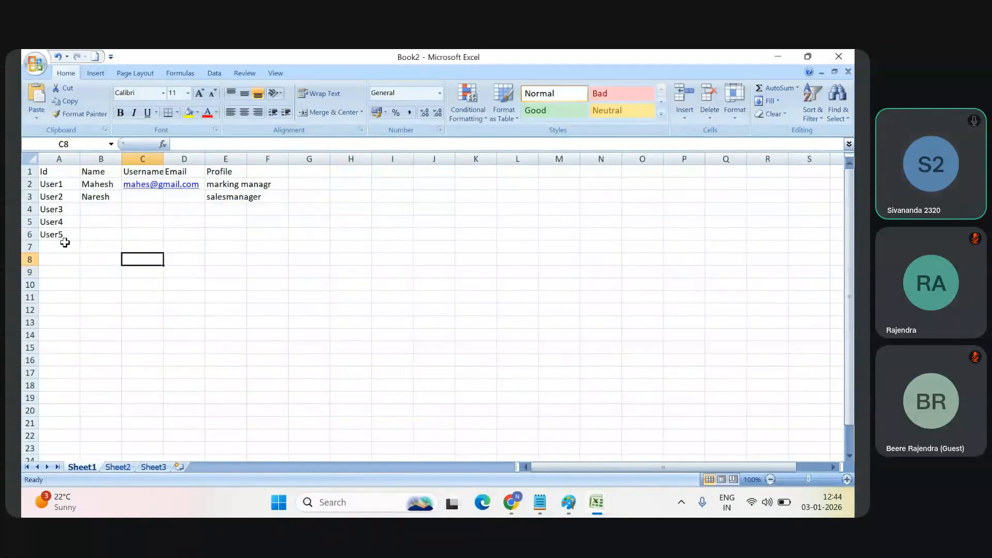
{"action": "left_click", "coordinate": [67, 235]}
{"action": "double_click", "coordinate": [68, 235]}
{"action": "key", "text": "BackSpace"}
{"action": "type", "text": "1"}
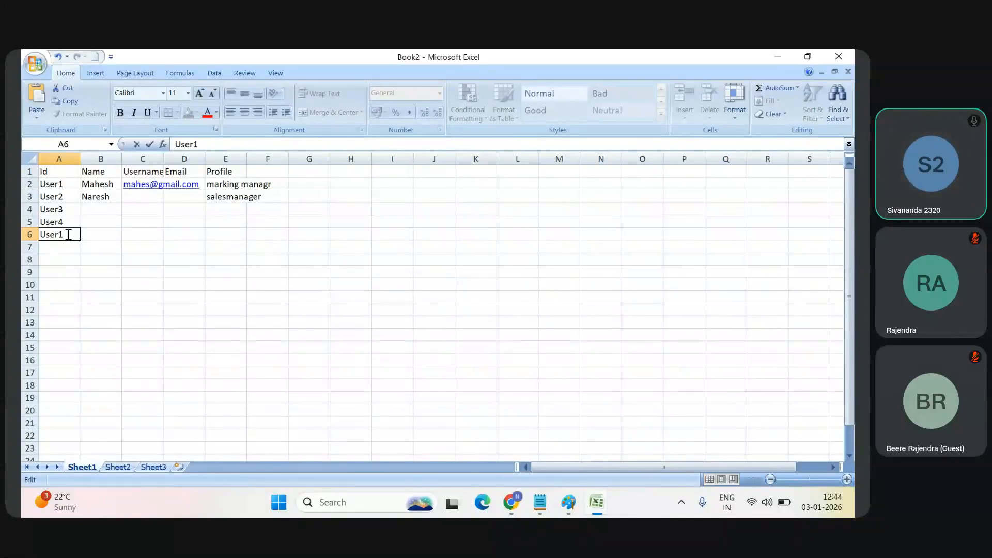
{"action": "key", "text": "Tab"}
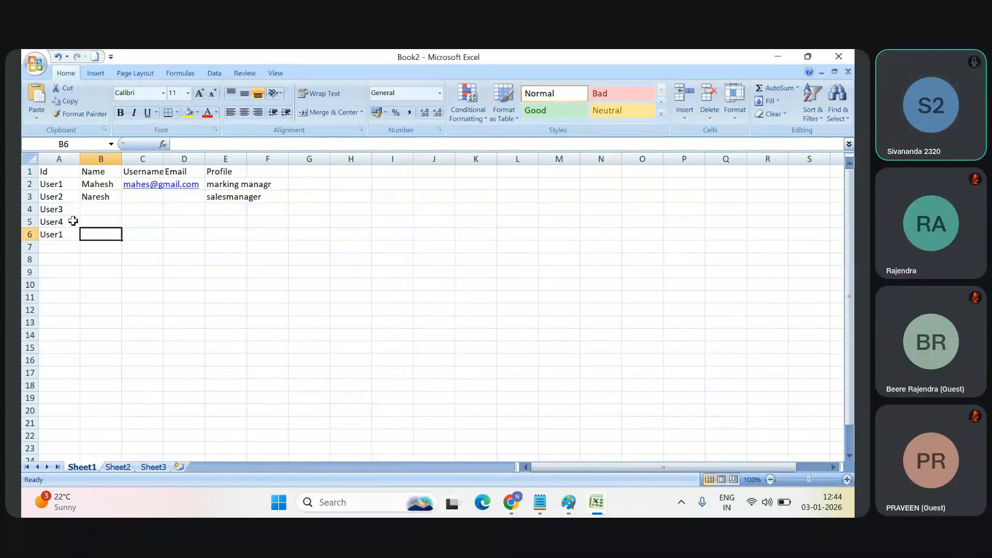
Step: Fill in the user's first name in B6 and an e-mail-style username in C6
{"action": "type", "text": "Yoge"}
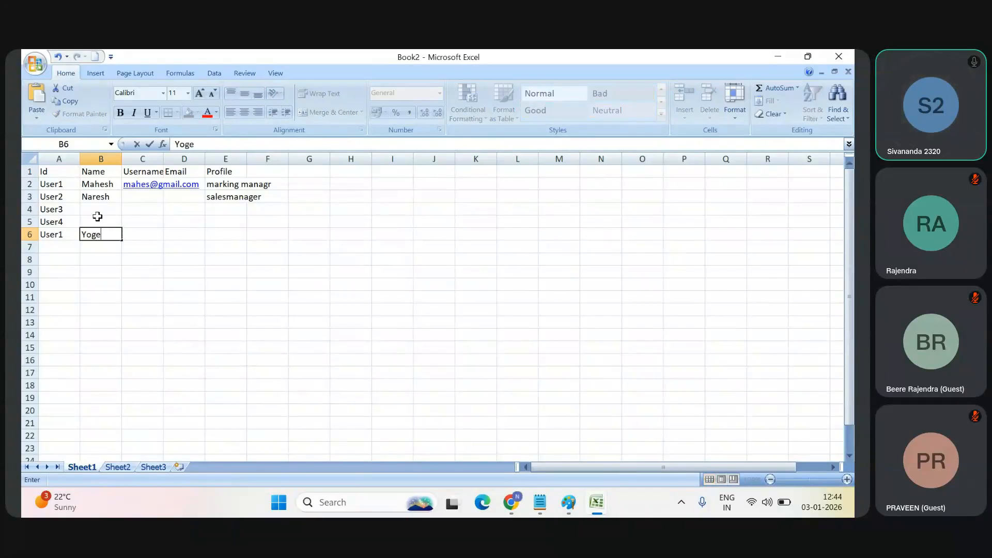
{"action": "type", "text": "sh"}
{"action": "key", "text": "Tab"}
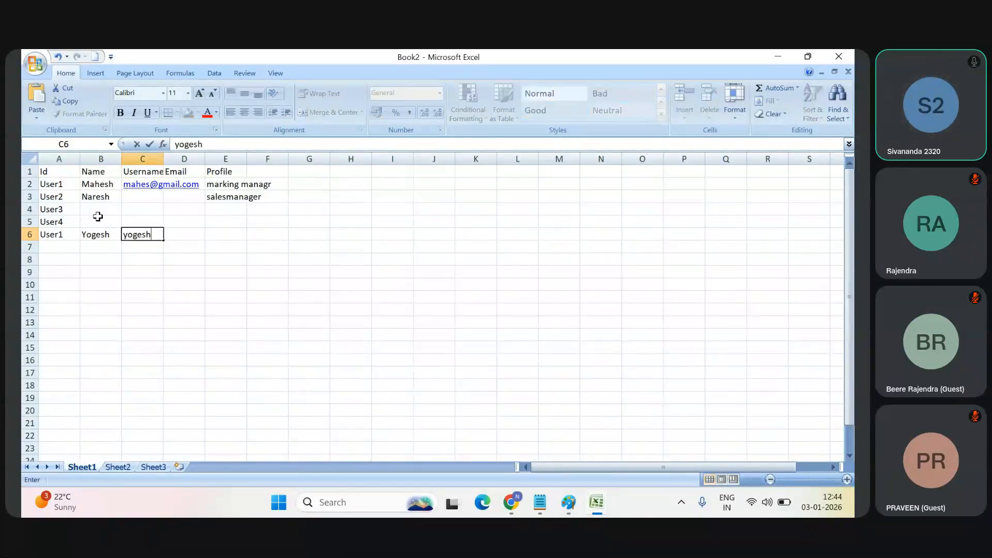
{"action": "key", "text": "Tab"}
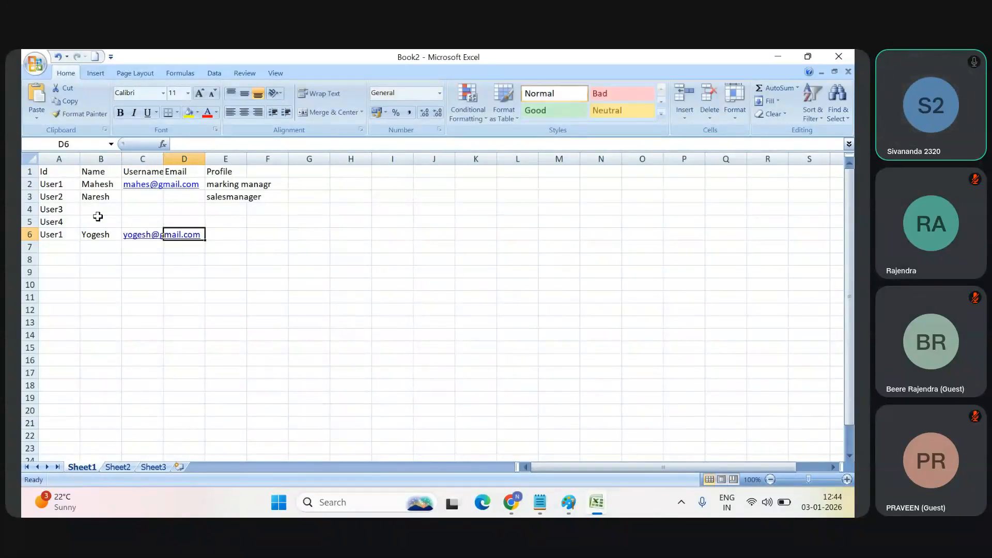
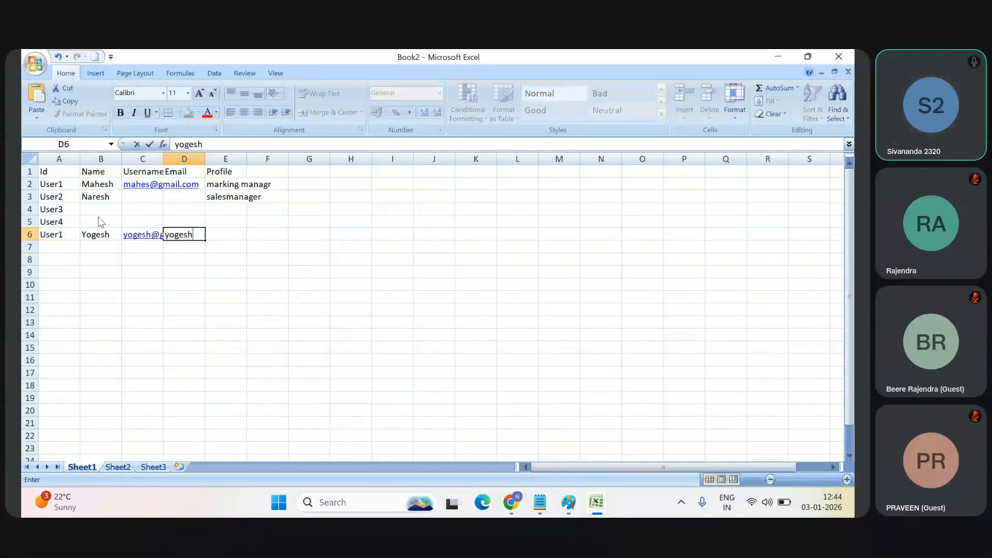
Step: Enter the user's e-mail address in D6 and the profile Developer in E6
{"action": "key", "text": "Tab"}
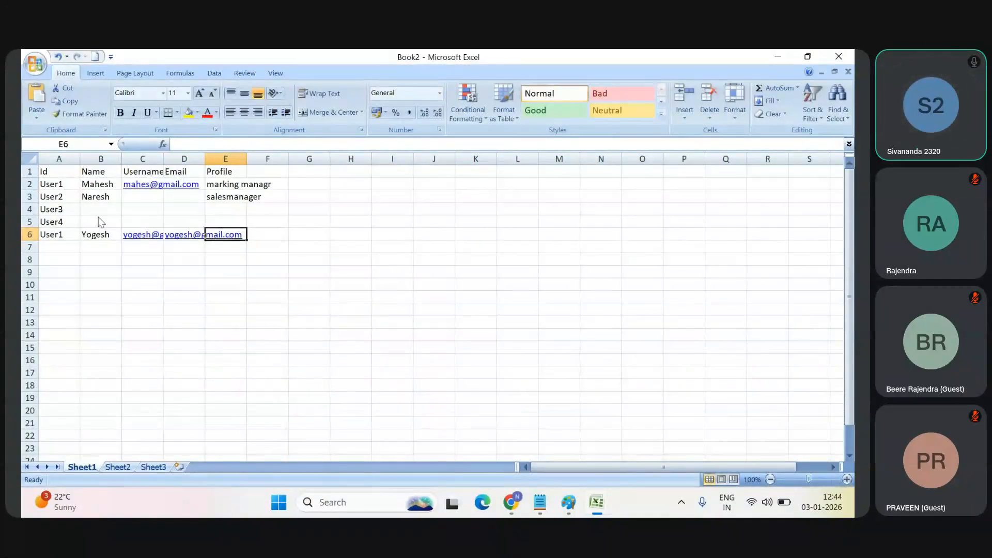
{"action": "type", "text": "Develop"}
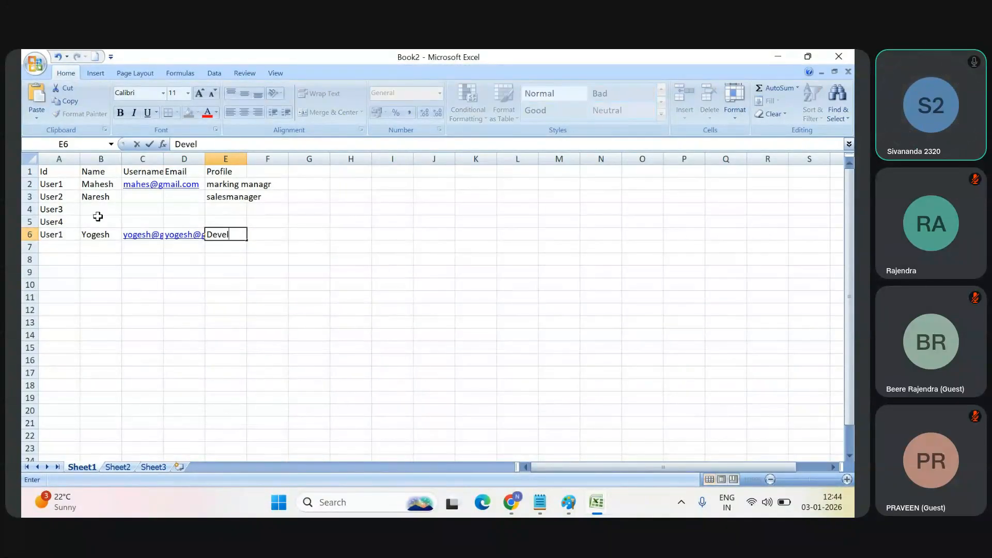
{"action": "key", "text": "BackSpace"}
{"action": "key", "text": "BackSpace"}
{"action": "type", "text": "oper"}
{"action": "left_click", "coordinate": [116, 286]}
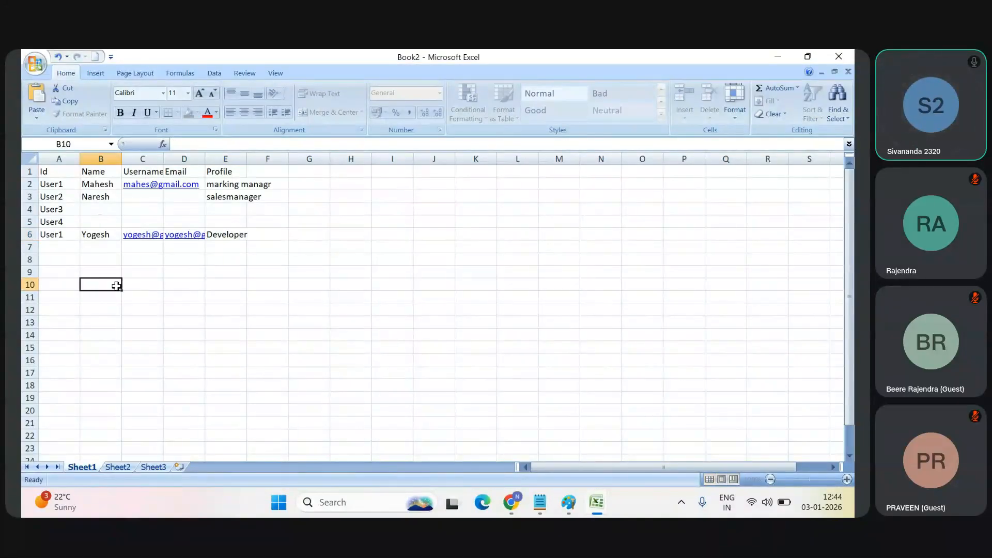
Step: Return to Sheet4 of Book1 and point out the account name in B5 and the OwnerId User1 in C2
{"action": "key", "text": "alt+Tab"}
{"action": "key", "text": "alt+Tab"}
{"action": "key", "text": "alt+Tab"}
{"action": "key", "text": "alt+Tab"}
{"action": "key", "text": "alt+Tab"}
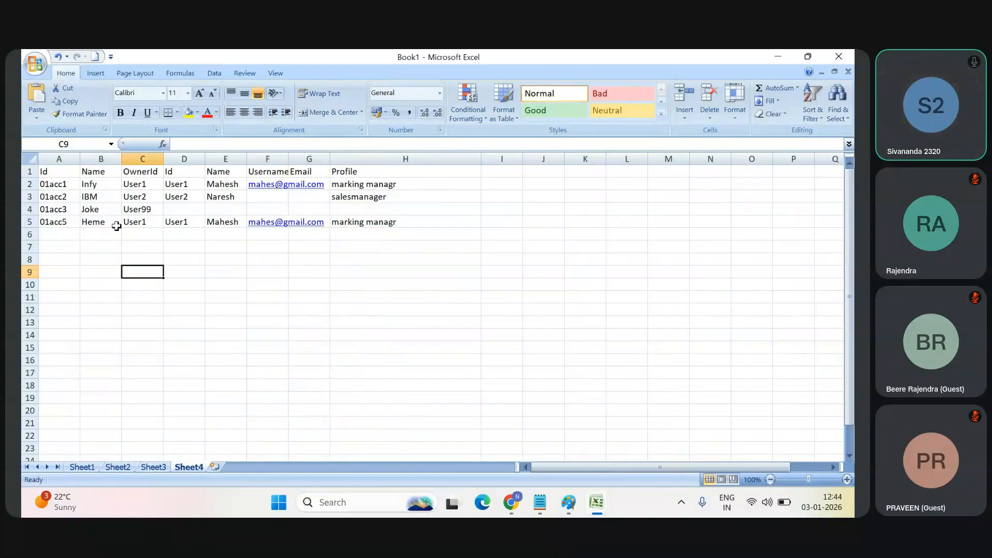
{"action": "left_click", "coordinate": [114, 224]}
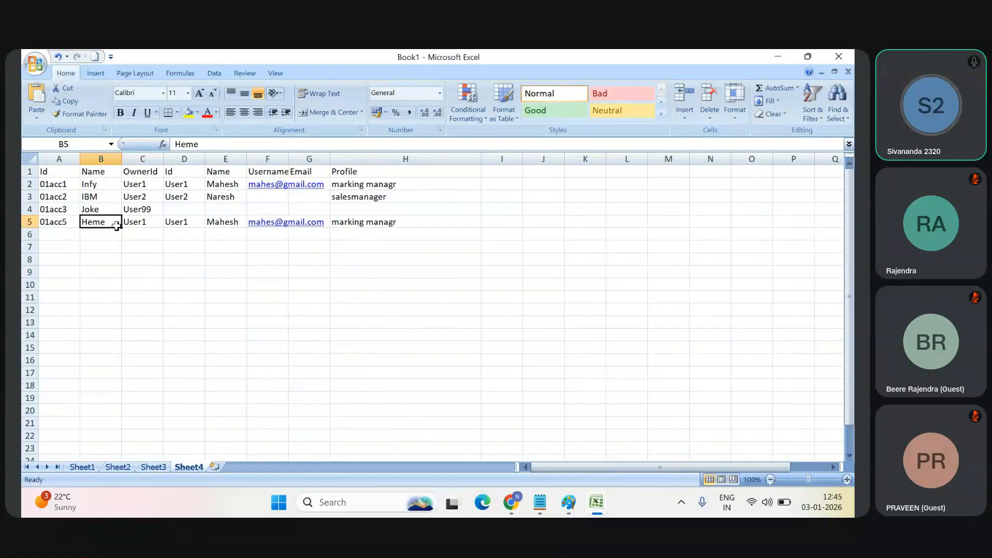
{"action": "left_click", "coordinate": [35, 186]}
{"action": "left_click", "coordinate": [140, 186]}
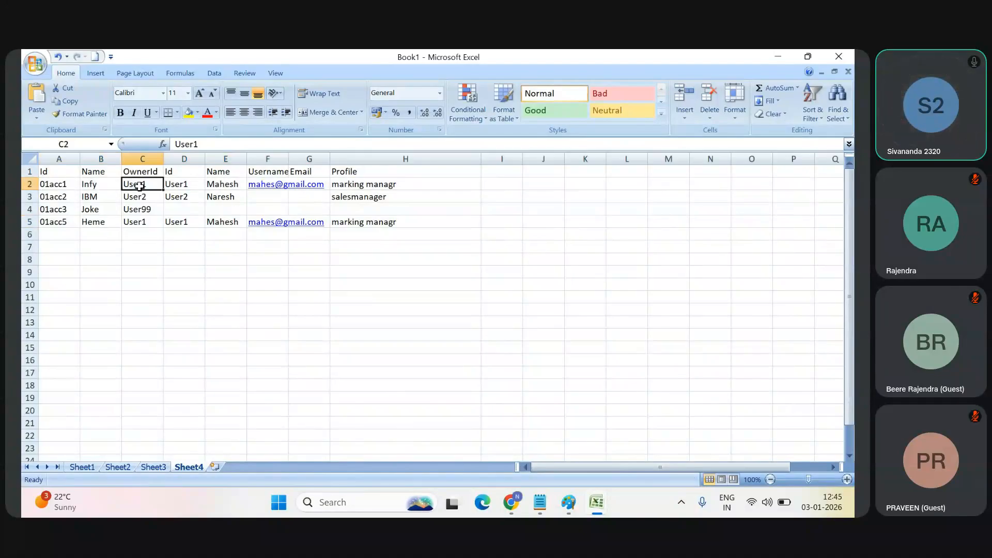
Step: Switch to Book2 and point out the user Id User1 in cell A2
{"action": "key", "text": "alt+Tab"}
{"action": "key", "text": "alt+Tab"}
{"action": "key", "text": "alt+Tab"}
{"action": "key", "text": "alt+Tab"}
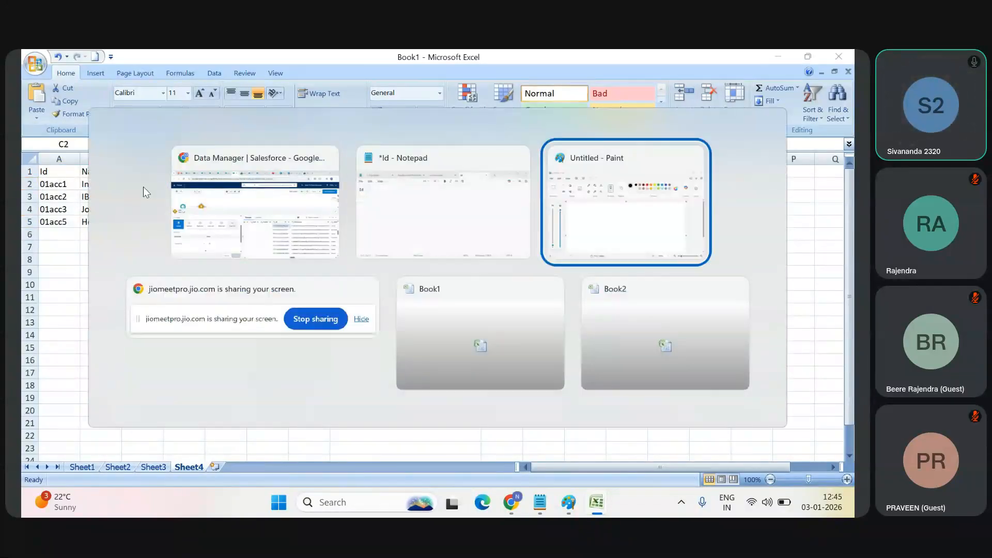
{"action": "key", "text": "alt+Tab"}
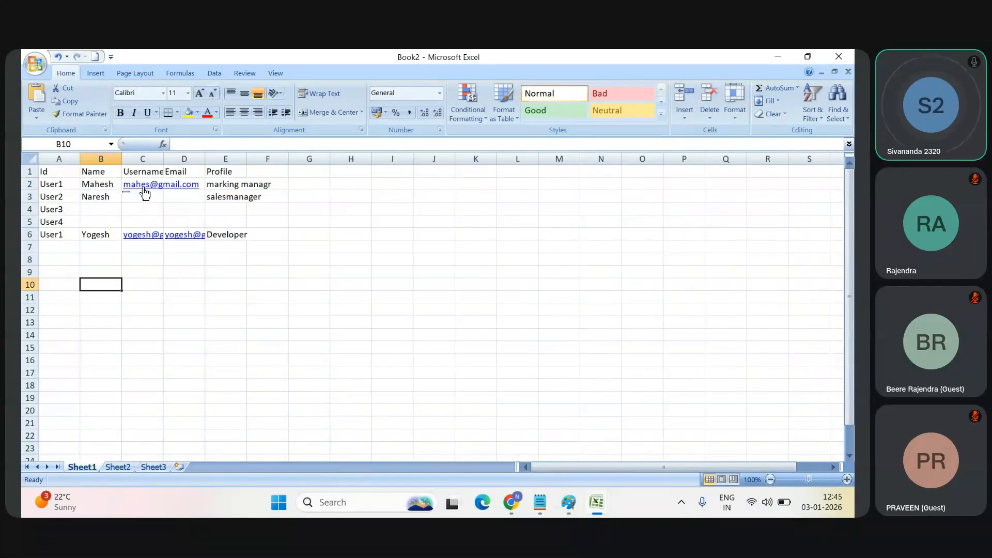
{"action": "left_click", "coordinate": [55, 187]}
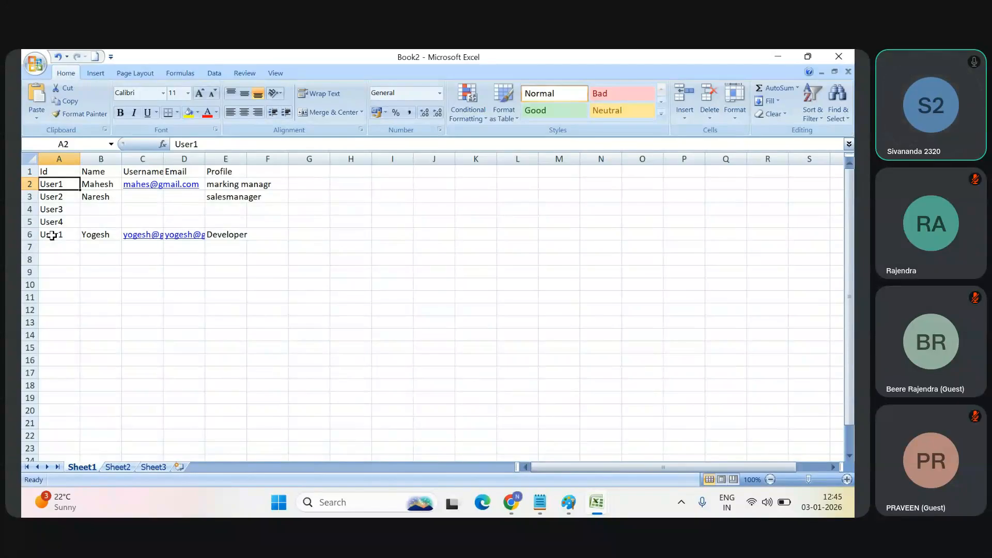
Step: Return to Sheet4 of Book1 and fill row 5 with yellow
{"action": "key", "text": "alt+Tab"}
{"action": "key", "text": "Escape"}
{"action": "key", "text": "alt+Tab"}
{"action": "left_click", "coordinate": [29, 222]}
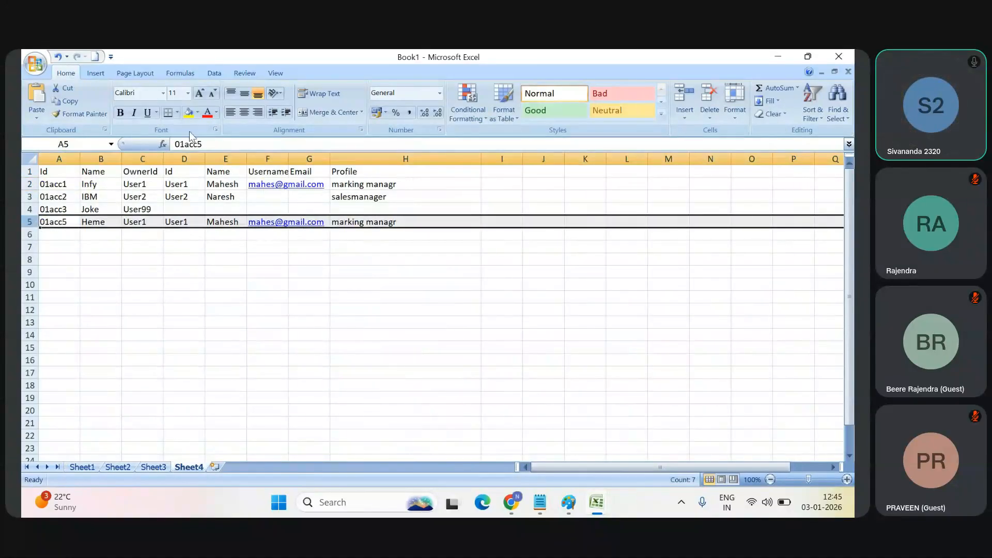
{"action": "left_click", "coordinate": [190, 114]}
{"action": "left_click_drag", "start_coordinate": [171, 270], "coordinate": [144, 196]}
Step: Point out the Infy account in row 2, with its OwnerId in C2 and matching user Id in D2
{"action": "left_click", "coordinate": [86, 184]}
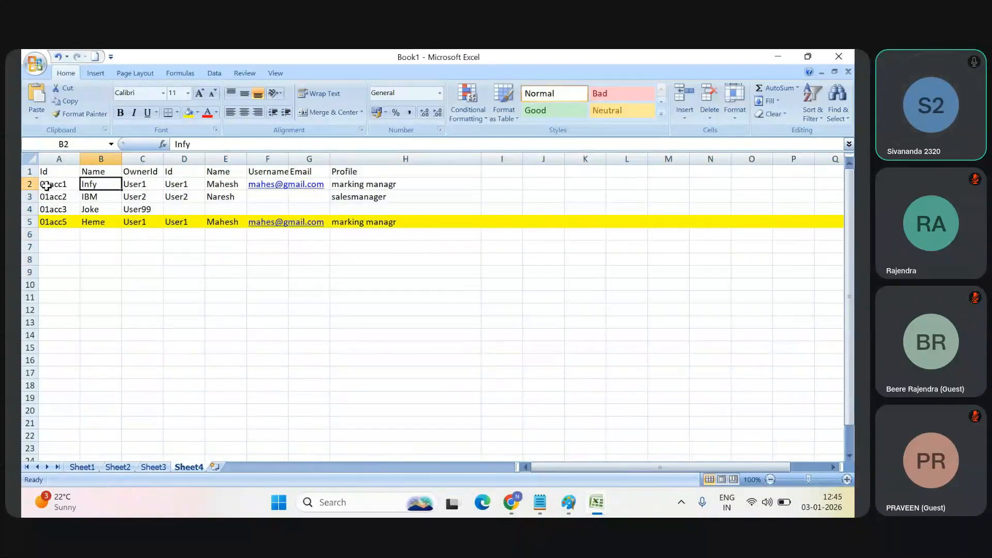
{"action": "left_click", "coordinate": [30, 184]}
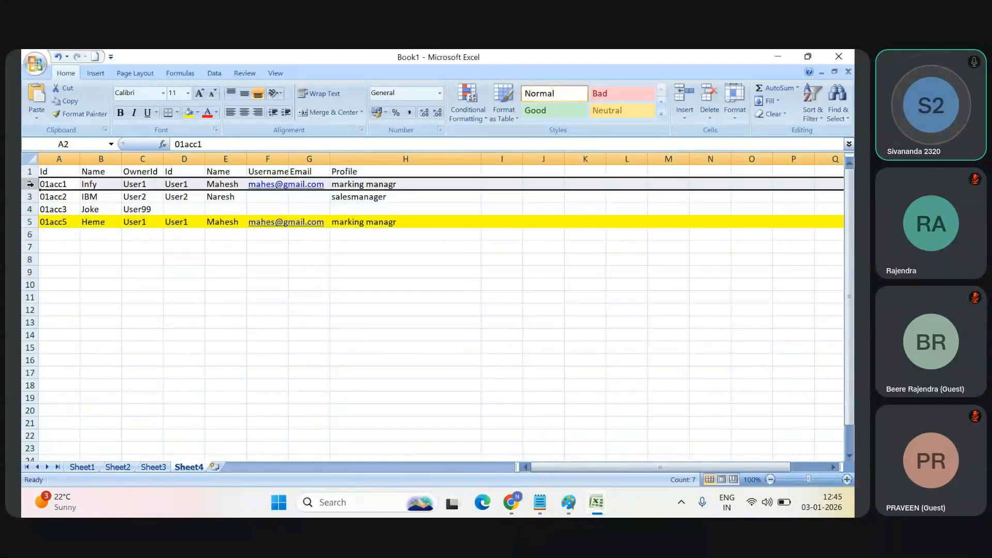
{"action": "left_click", "coordinate": [142, 184]}
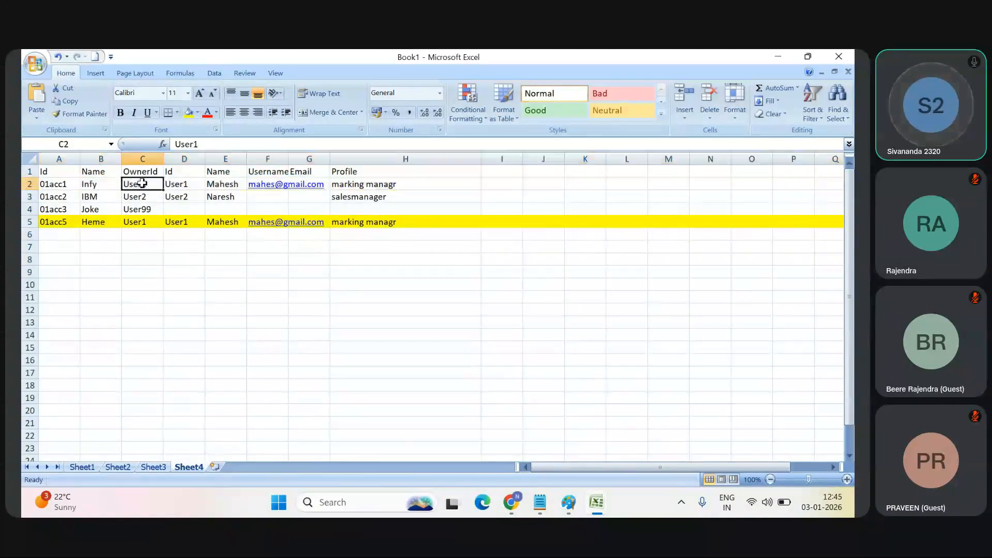
{"action": "left_click", "coordinate": [176, 187]}
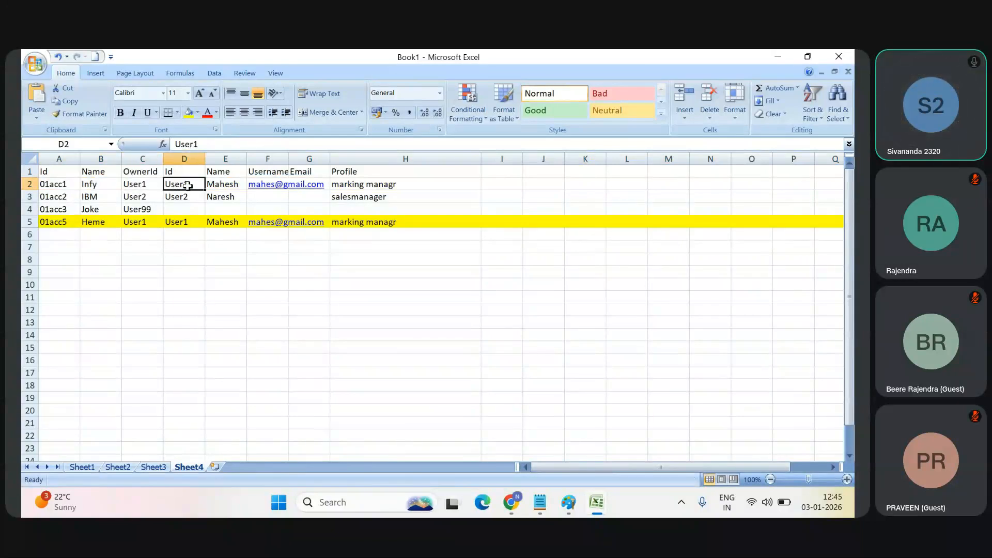
Step: Switch to Book2 and point out the duplicate user Id User1 in cell A6
{"action": "key", "text": "alt+Tab"}
{"action": "key", "text": "alt+Tab"}
{"action": "key", "text": "alt+Tab"}
{"action": "key", "text": "alt+Tab"}
{"action": "key", "text": "alt+Tab"}
{"action": "key", "text": "alt+Tab"}
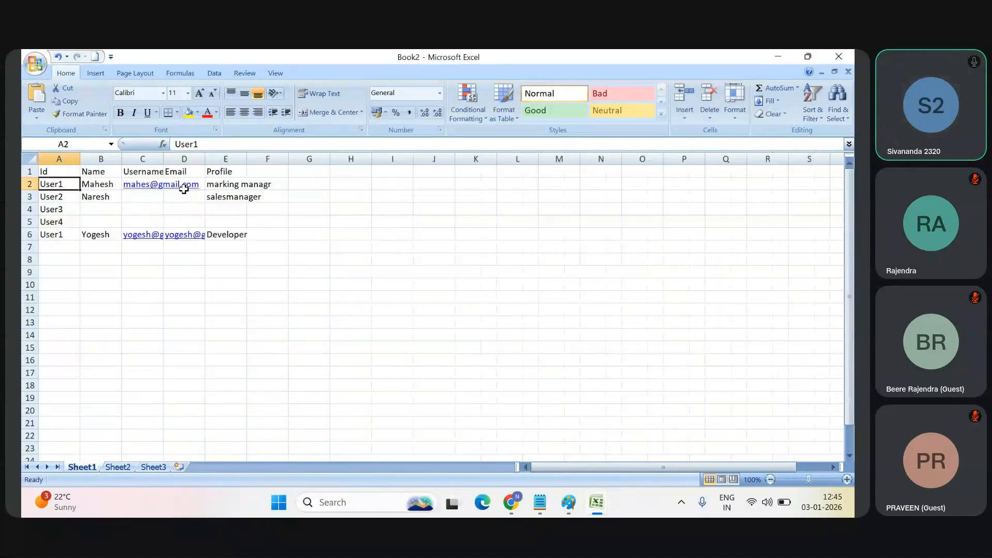
{"action": "left_click", "coordinate": [52, 235]}
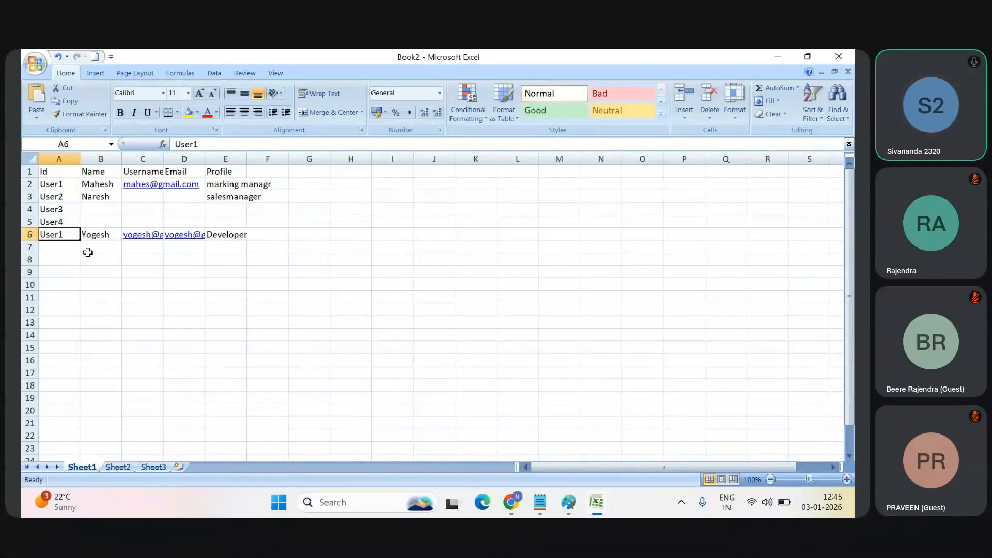
Step: Go back to Book1 and point out the Infy account's OwnerId in C2
{"action": "key", "text": "alt+Tab"}
{"action": "key", "text": "alt+Tab"}
{"action": "key", "text": "alt+Tab"}
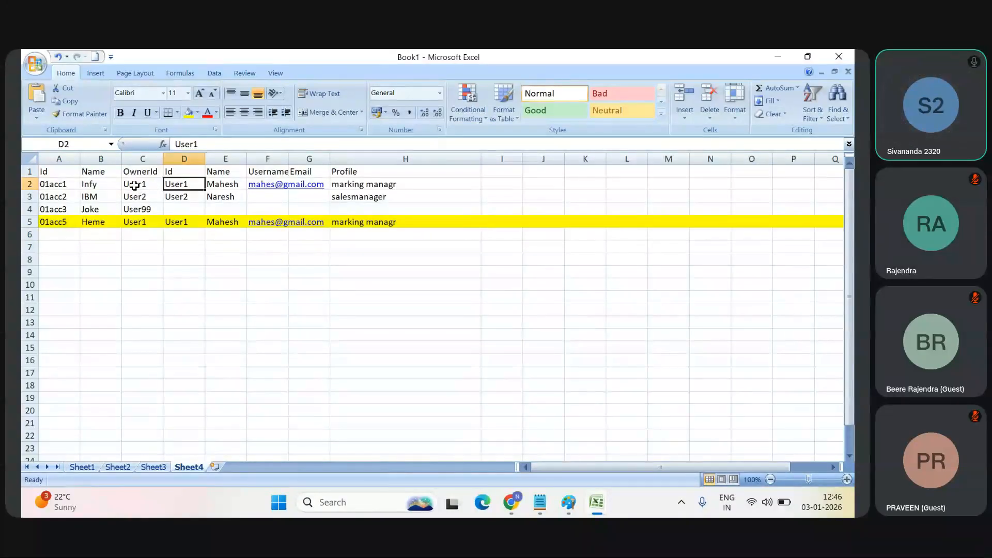
{"action": "left_click", "coordinate": [134, 185]}
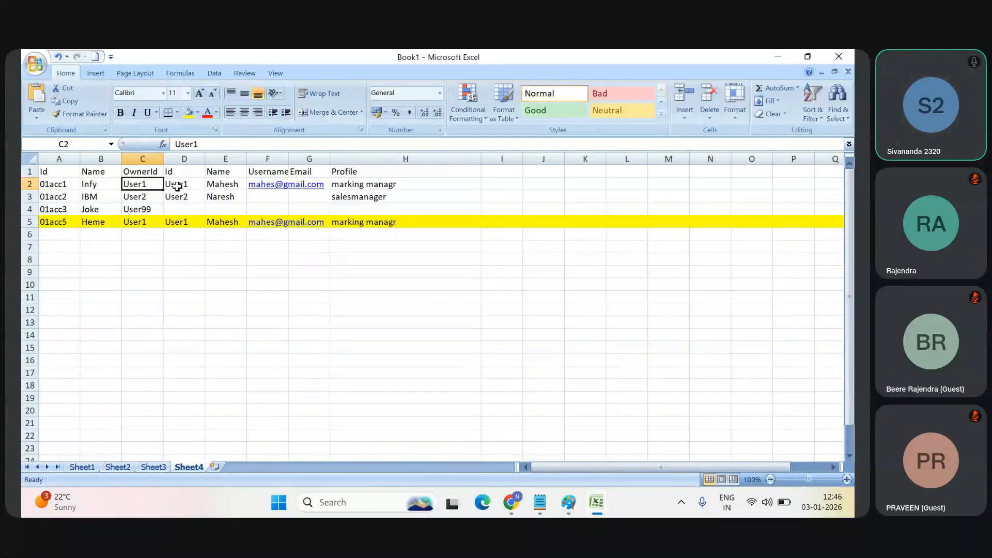
Step: Copy row 2 of the Infy account and insert the copied row above row 3
{"action": "left_click", "coordinate": [30, 185]}
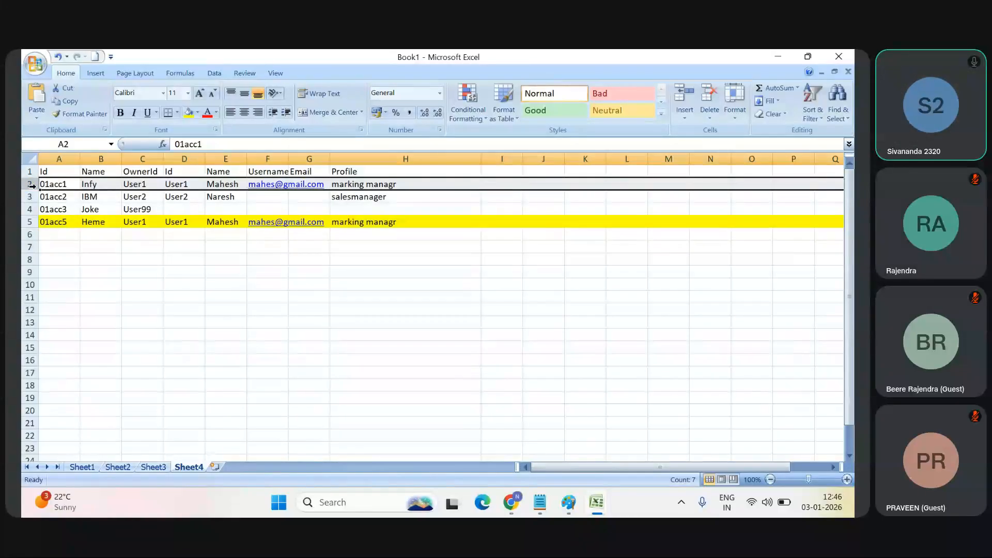
{"action": "right_click", "coordinate": [31, 185]}
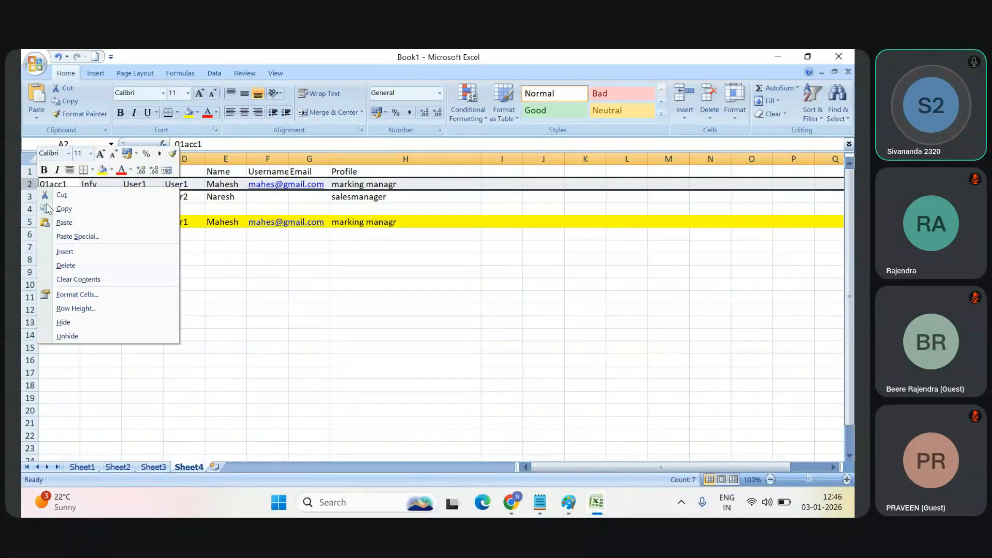
{"action": "left_click", "coordinate": [102, 216]}
{"action": "left_click", "coordinate": [226, 284]}
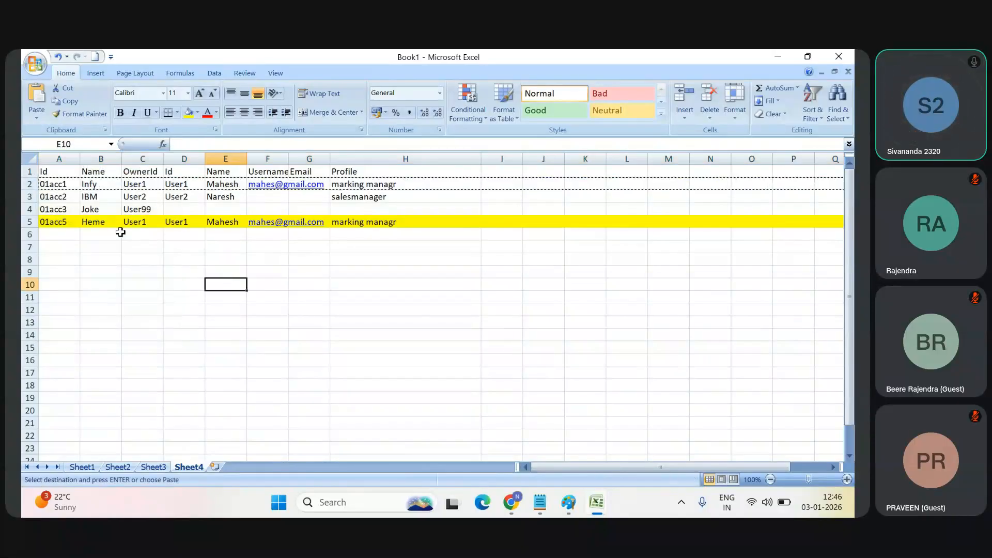
{"action": "left_click", "coordinate": [29, 196]}
{"action": "right_click", "coordinate": [29, 196]}
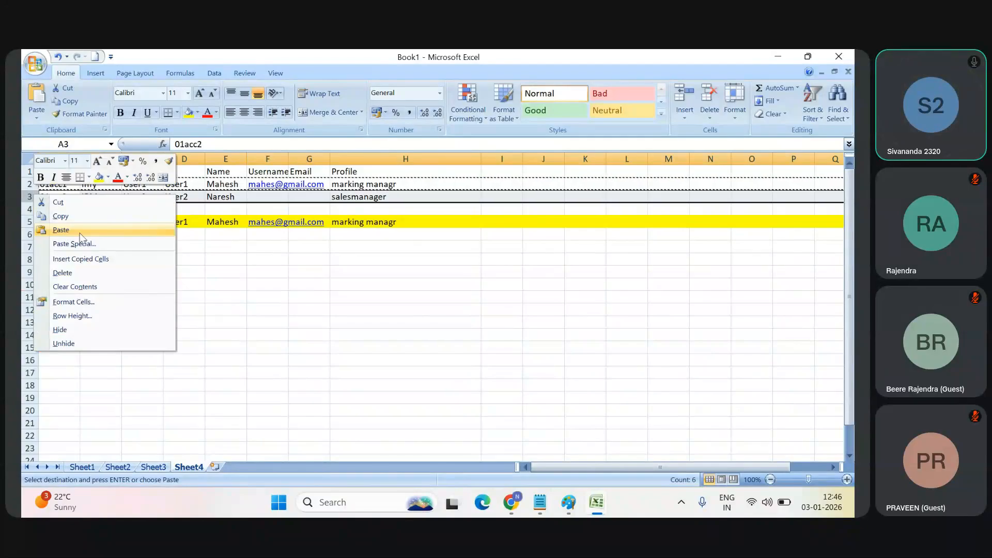
{"action": "left_click", "coordinate": [105, 256]}
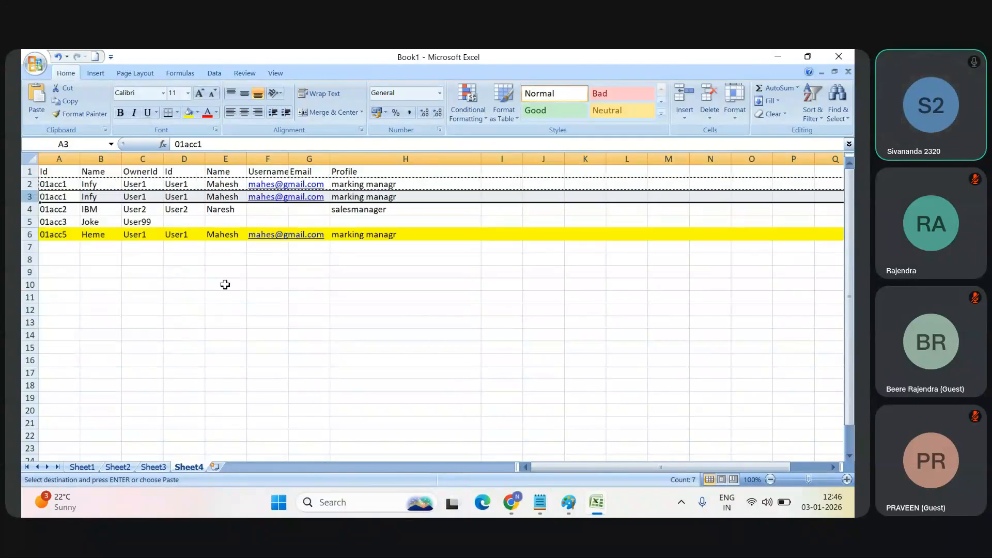
{"action": "left_click", "coordinate": [253, 298]}
Step: Replace the user name in E3 with the first name of the second User1 record
{"action": "double_click", "coordinate": [230, 197]}
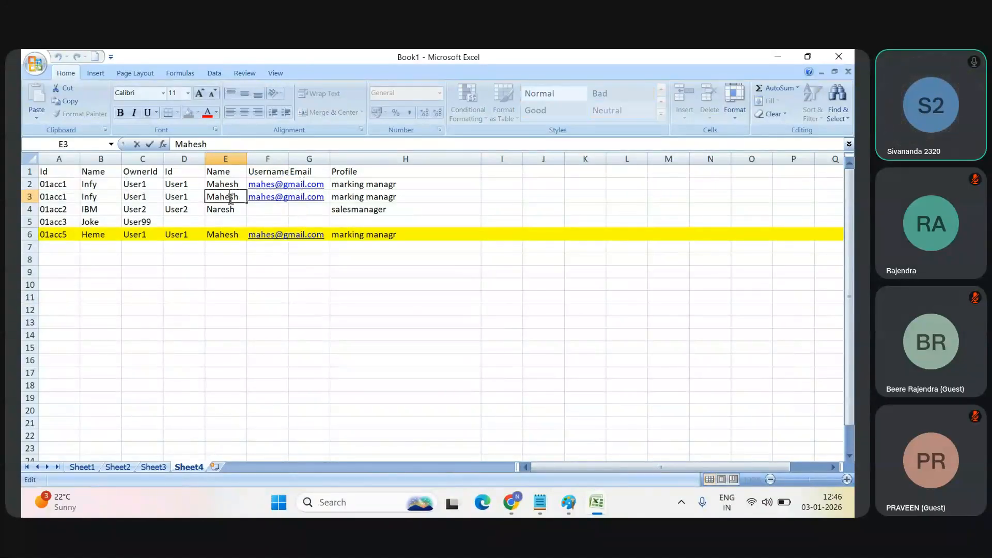
{"action": "key", "text": "shift+Left"}
{"action": "key", "text": "shift+Left"}
{"action": "key", "text": "shift+Left"}
{"action": "key", "text": "shift+Left"}
{"action": "key", "text": "shift+Left"}
{"action": "key", "text": "shift+Left"}
{"action": "type", "text": "Yogesh"}
{"action": "key", "text": "Tab"}
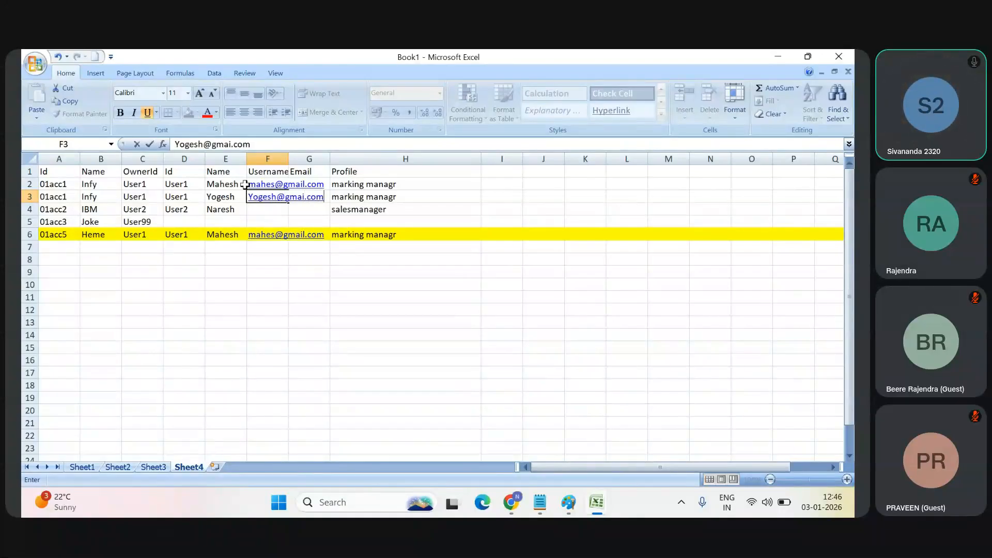
Step: Change the profile in H3 to Developer
{"action": "key", "text": "Tab"}
{"action": "key", "text": "Tab"}
{"action": "key", "text": "Delete"}
{"action": "type", "text": "Develope"}
{"action": "key", "text": "Return"}
{"action": "key", "text": "Left"}
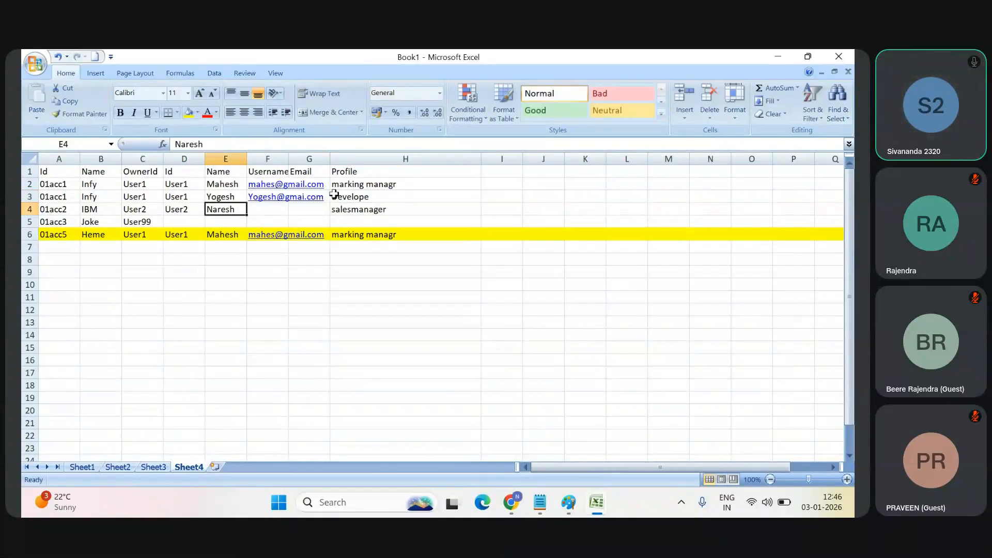
{"action": "double_click", "coordinate": [399, 199]}
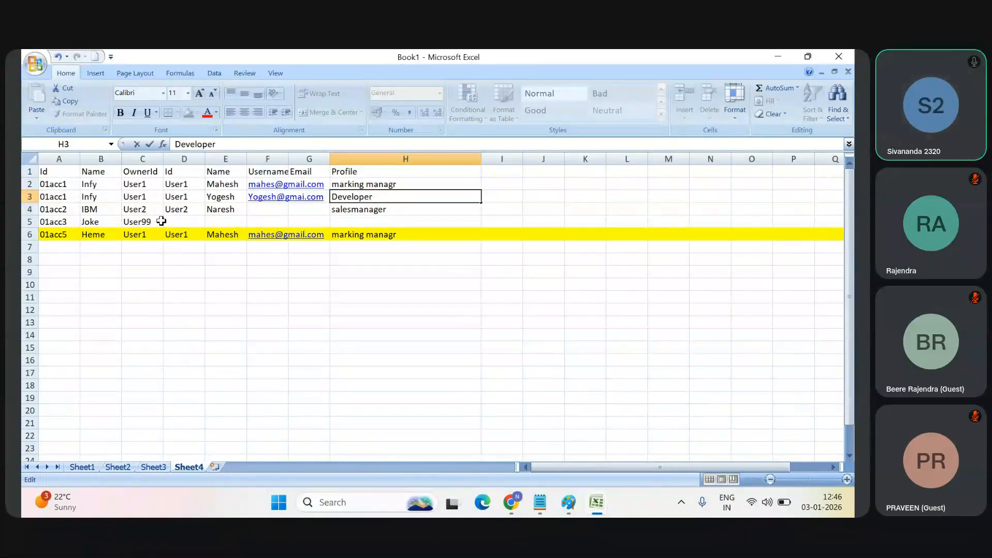
{"action": "left_click", "coordinate": [181, 198]}
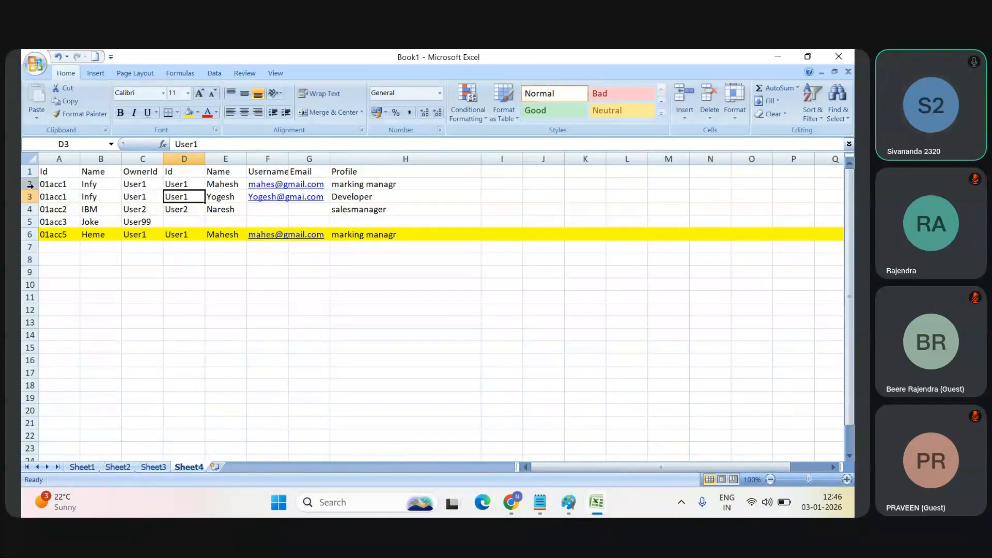
Step: Check the LookUp join in the Salesforce recipe, then return to Book1 and point out the OwnerId in C2
{"action": "key", "text": "alt+Tab"}
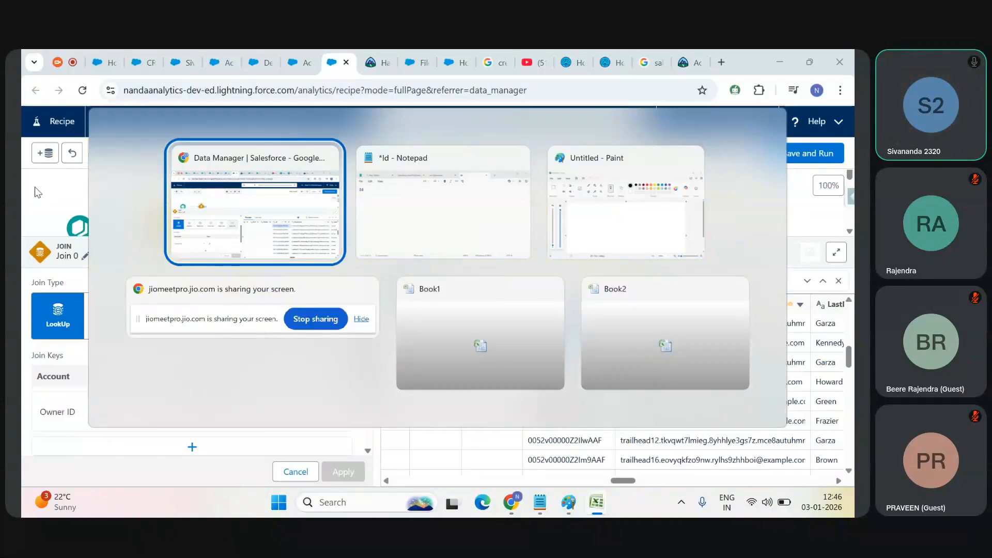
{"action": "key", "text": "alt+Tab"}
{"action": "key", "text": "Tab"}
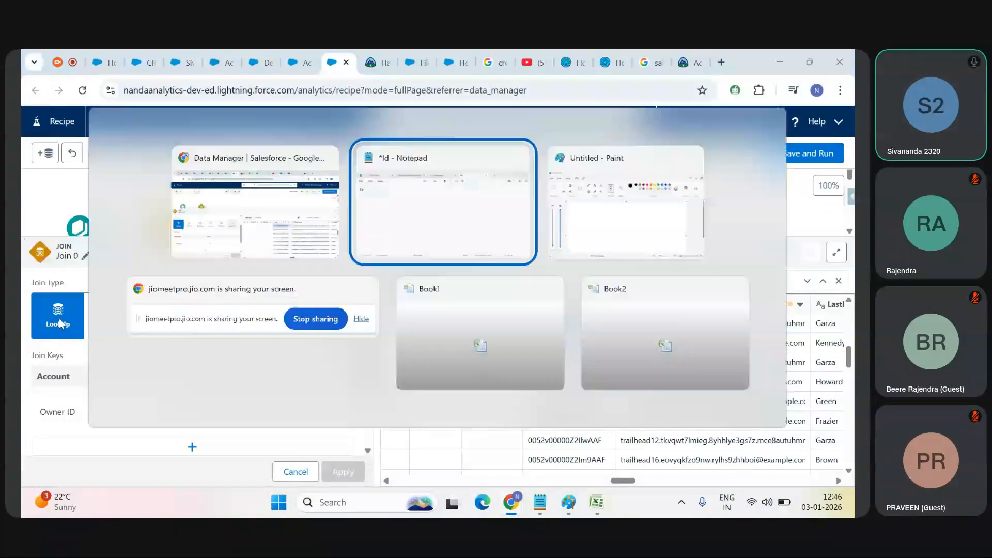
{"action": "key", "text": "Tab"}
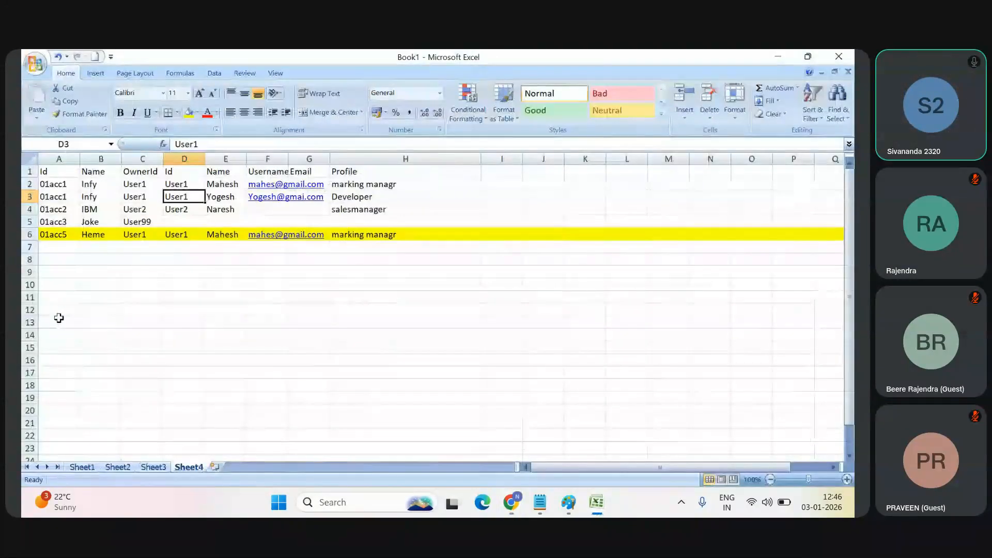
{"action": "left_click", "coordinate": [147, 184]}
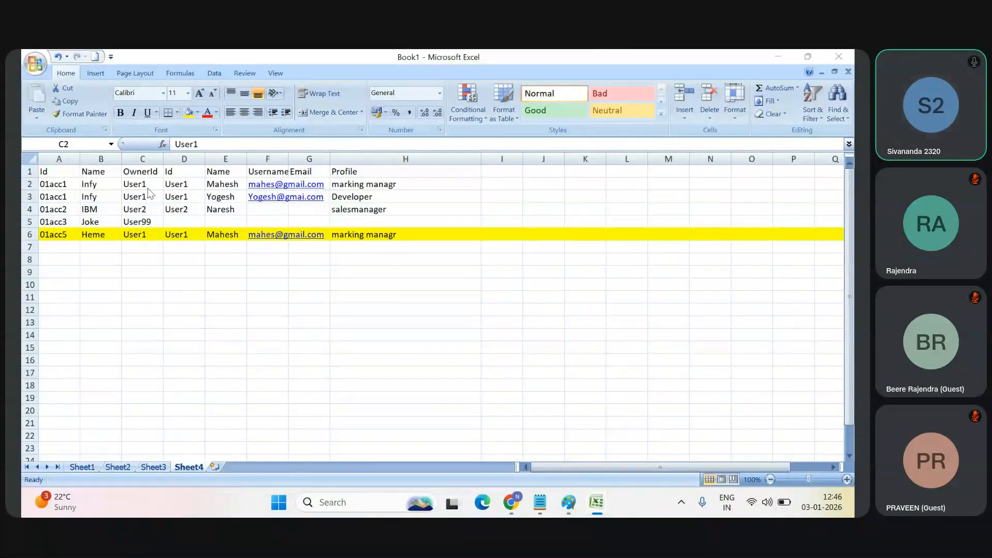
Step: Switch to Book2 and select row 2 to show the first User1 record
{"action": "key", "text": "alt+Tab"}
{"action": "key", "text": "alt+Tab"}
{"action": "key", "text": "alt+Tab"}
{"action": "key", "text": "alt+Tab"}
{"action": "key", "text": "alt+Tab"}
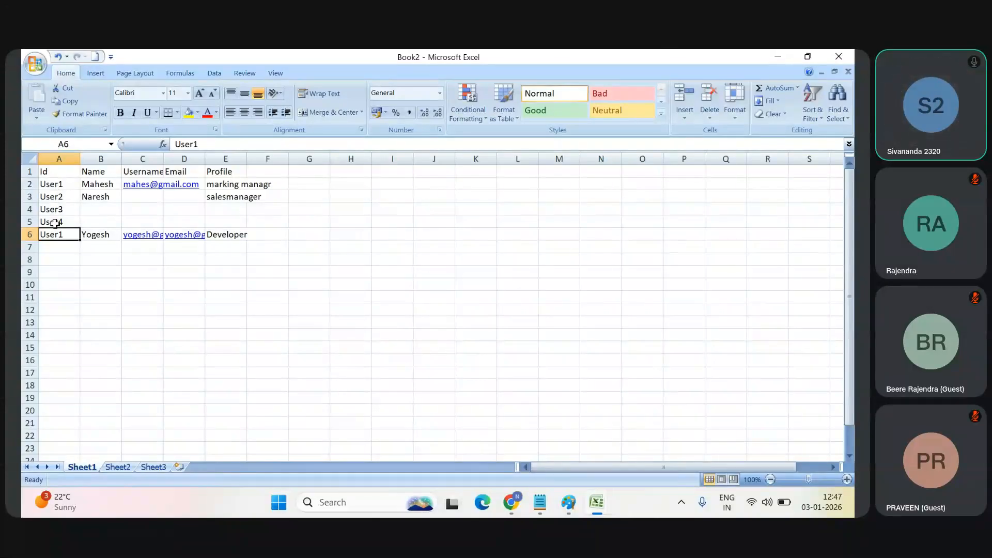
{"action": "left_click", "coordinate": [25, 185]}
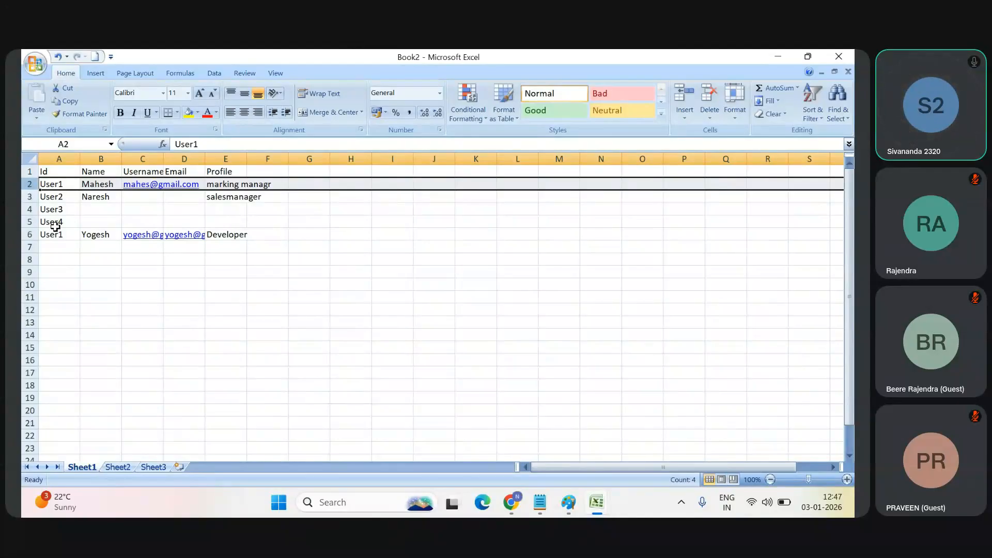
Step: Return to Sheet4 of Book1 to review the joined rows for OwnerId User1
{"action": "key", "text": "alt+Tab"}
{"action": "key", "text": "alt+Tab"}
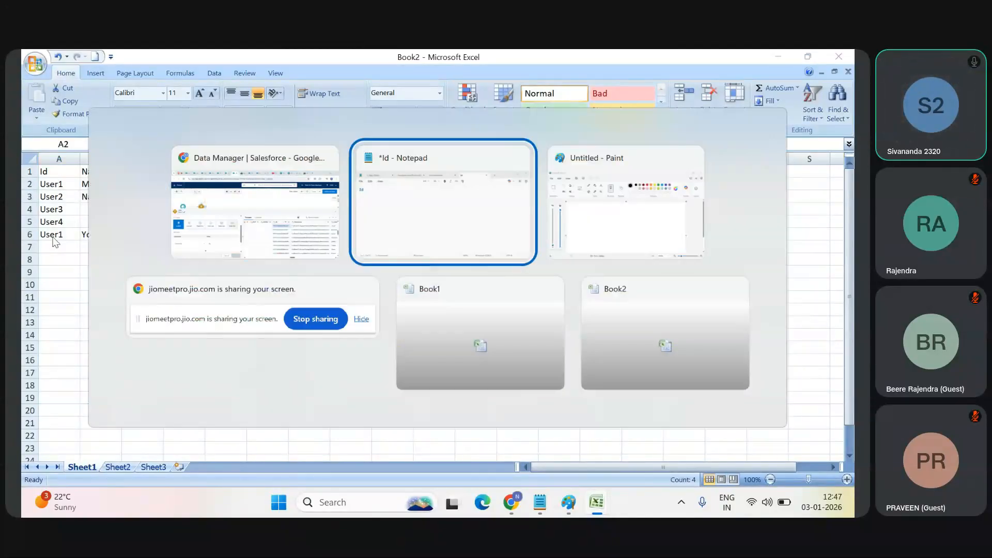
{"action": "key", "text": "alt+shift+Tab"}
{"action": "key", "text": "alt+shift+Tab"}
{"action": "key", "text": "alt+shift+Tab"}
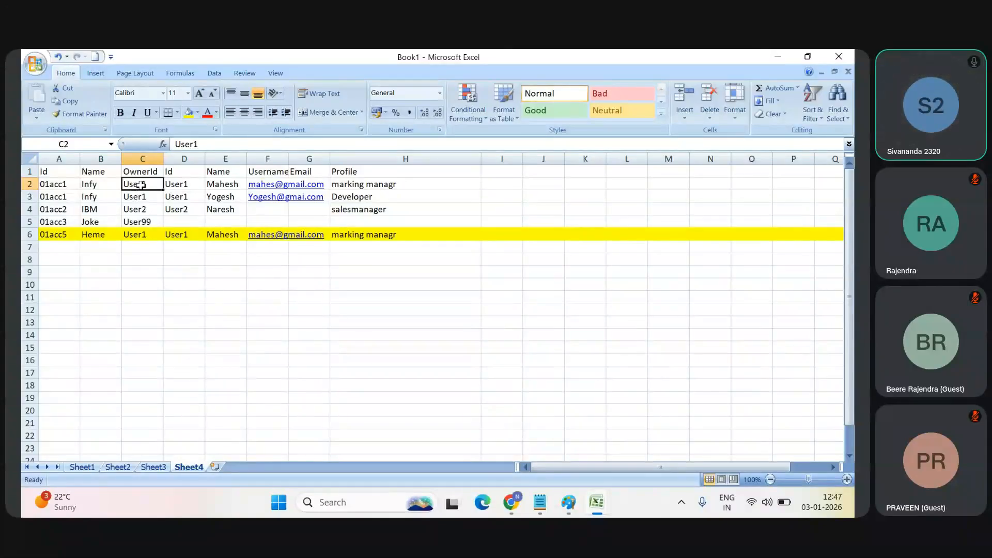
Step: Switch to Book2 and add another user record with the Id User1 in A7
{"action": "key", "text": "alt+Tab"}
{"action": "key", "text": "alt+Tab"}
{"action": "key", "text": "alt+Tab"}
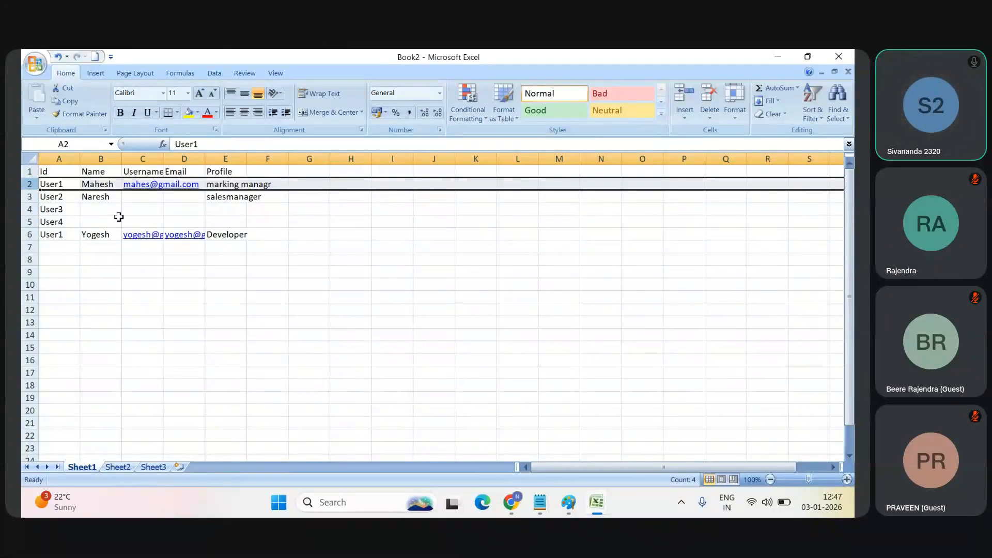
{"action": "left_click", "coordinate": [49, 247]}
{"action": "type", "text": "User"}
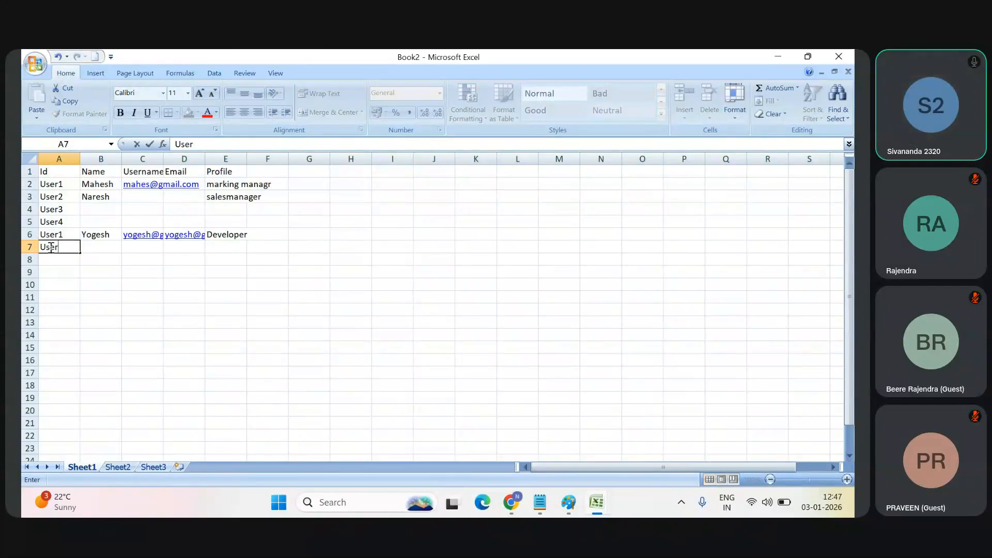
{"action": "type", "text": "1"}
{"action": "key", "text": "Tab"}
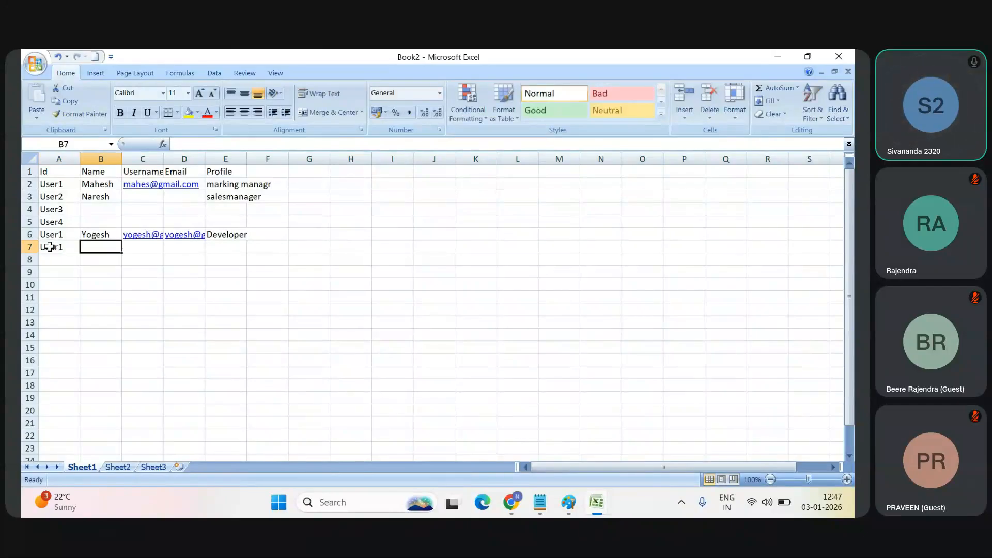
Step: Complete row 7 of the user sheet with the user's name, e-mail address as Username, and the Profile admin
{"action": "type", "text": "tagore"}
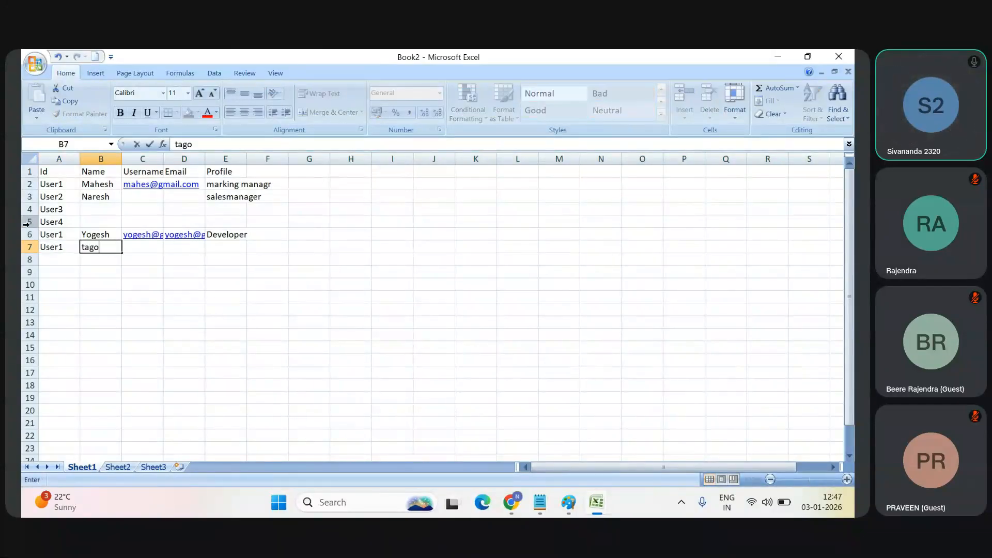
{"action": "key", "text": "Tab"}
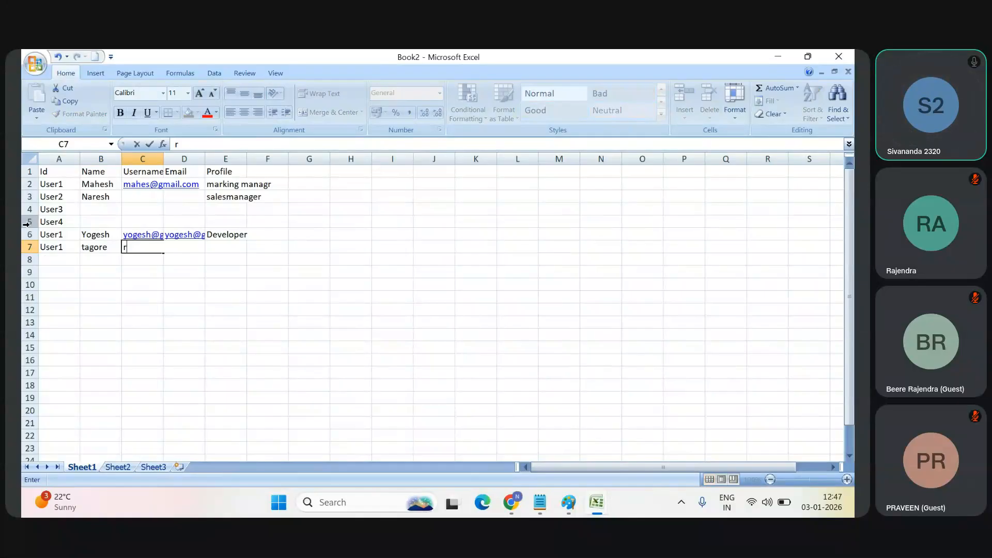
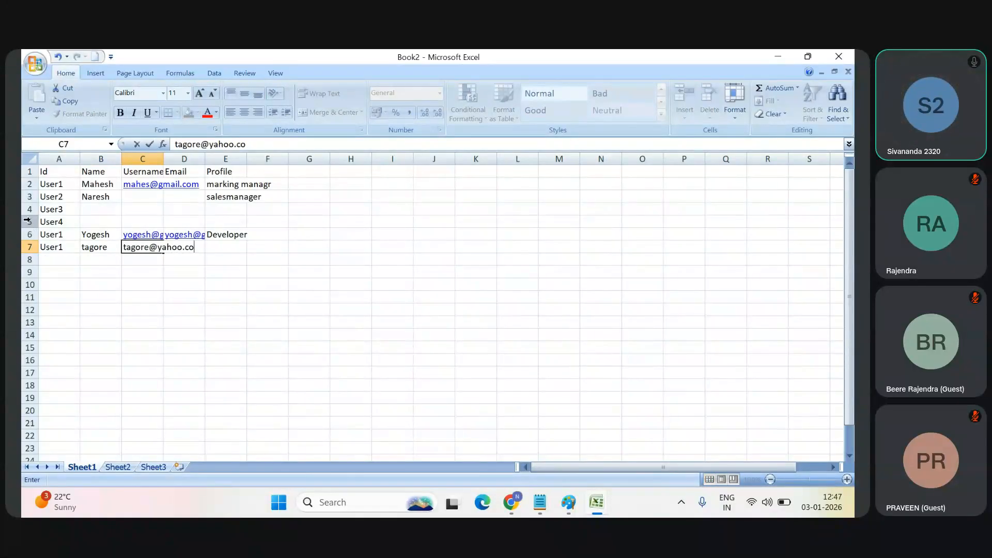
{"action": "key", "text": "Tab"}
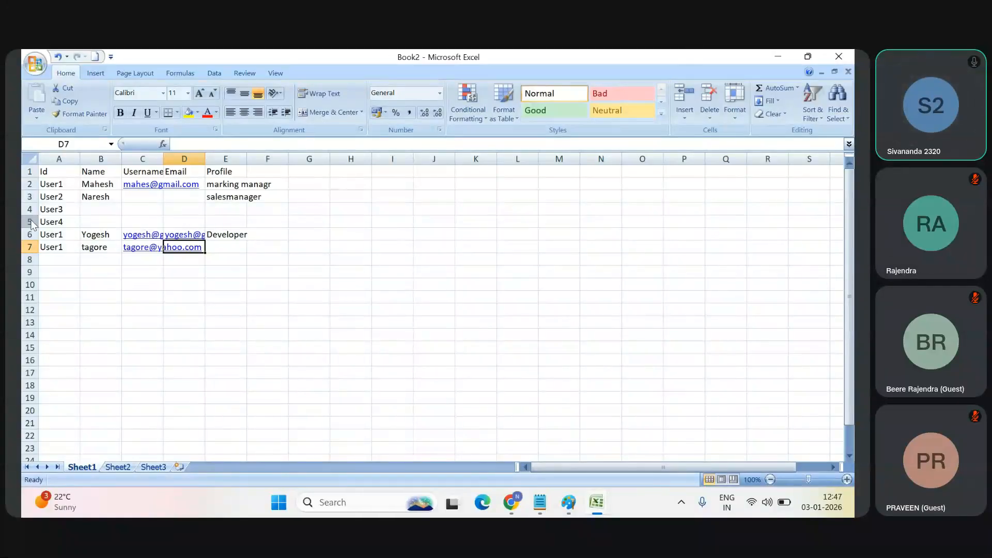
{"action": "key", "text": "Tab"}
{"action": "type", "text": "admin"}
{"action": "key", "text": "Return"}
{"action": "key", "text": "alt"}
{"action": "key", "text": "Escape"}
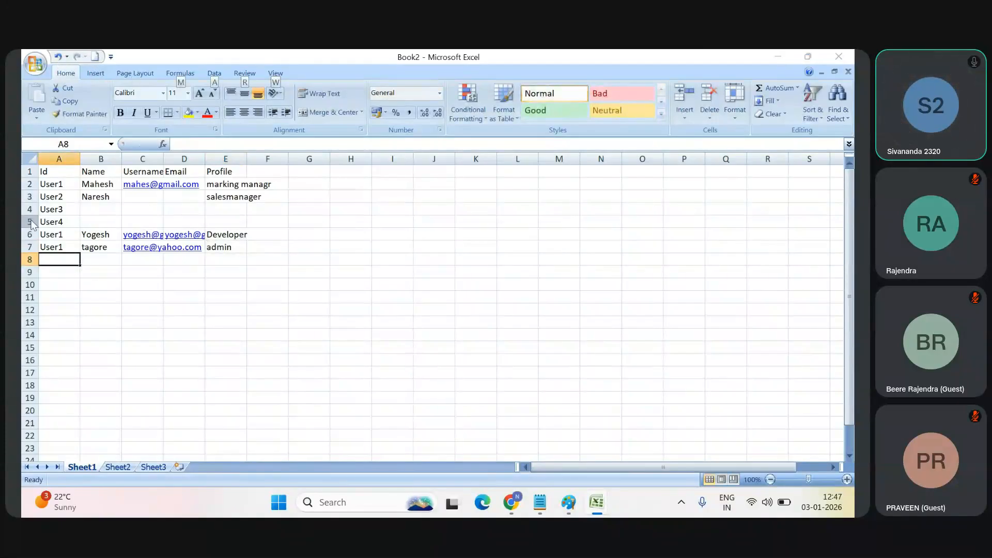
Step: Switch to Sheet4 of Book1 and insert a copy of row 3, the second Infy record for User1, directly beside the original
{"action": "key", "text": "alt+Tab"}
{"action": "key", "text": "Escape"}
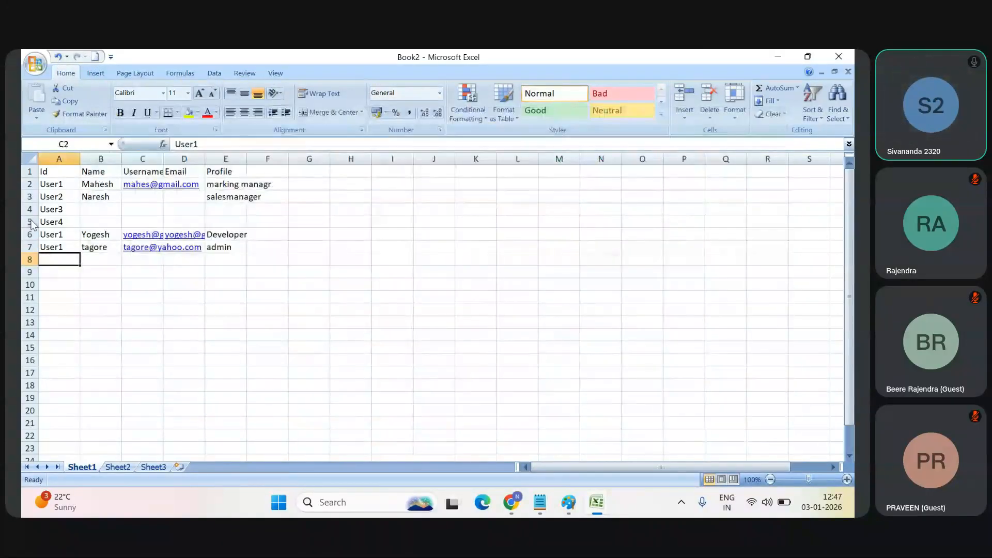
{"action": "key", "text": "ctrl+Page_Up"}
{"action": "key", "text": "ctrl+Page_Up"}
{"action": "key", "text": "ctrl+Page_Up"}
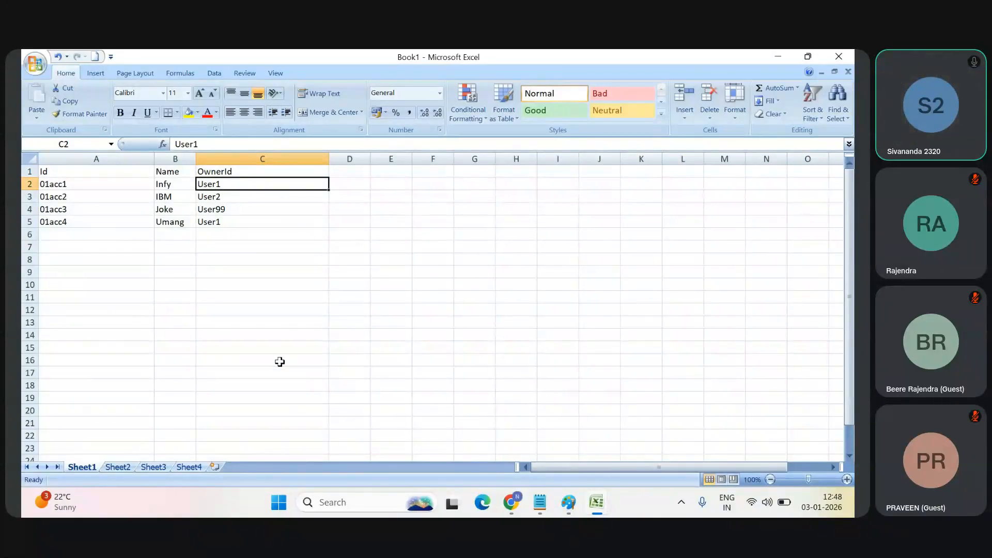
{"action": "left_click", "coordinate": [189, 467]}
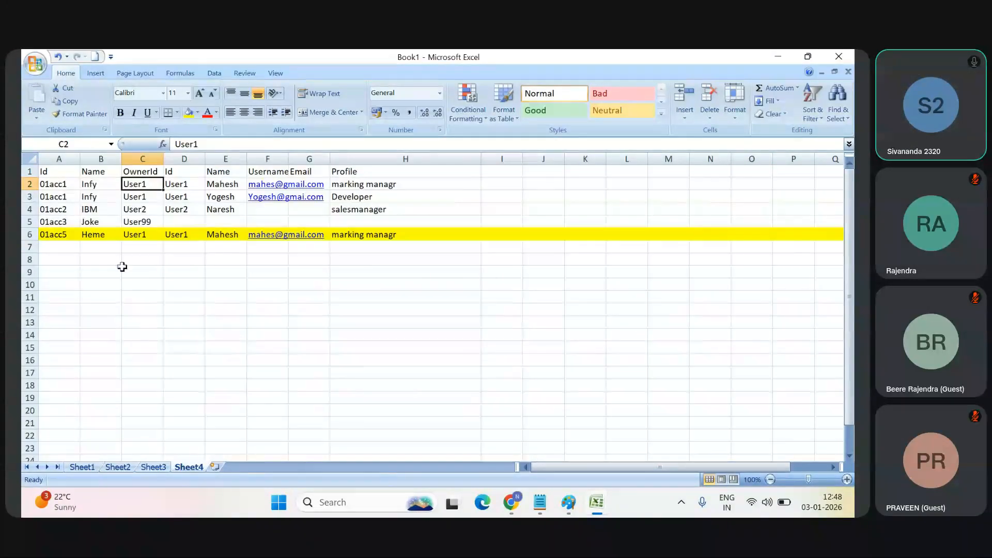
{"action": "left_click", "coordinate": [29, 196]}
{"action": "key", "text": "ctrl+c"}
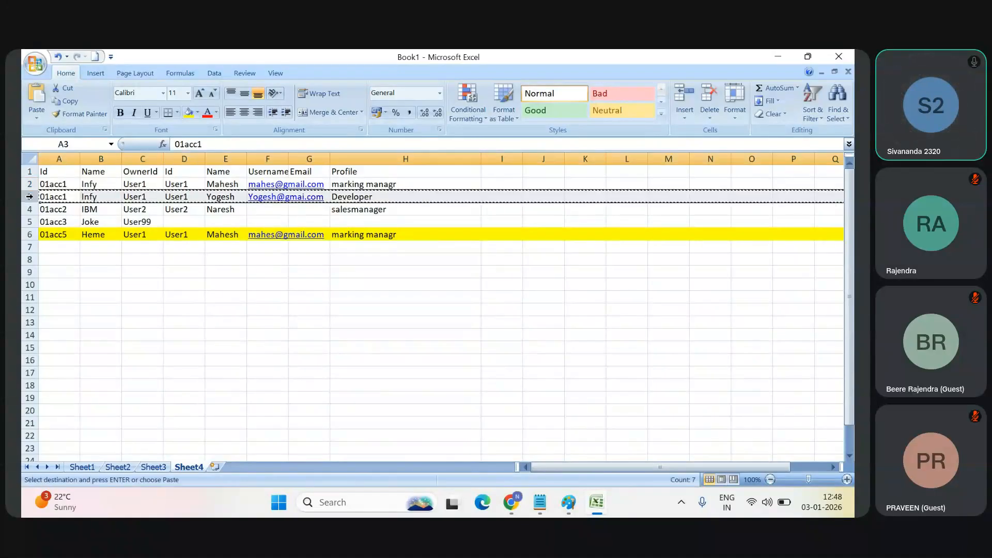
{"action": "right_click", "coordinate": [41, 201]}
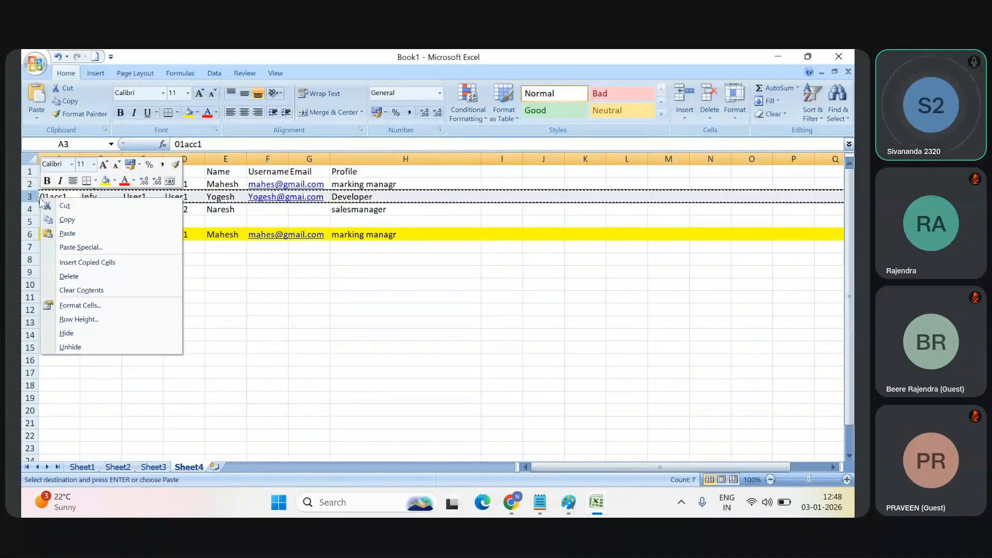
{"action": "left_click", "coordinate": [86, 262]}
{"action": "left_click", "coordinate": [226, 310]}
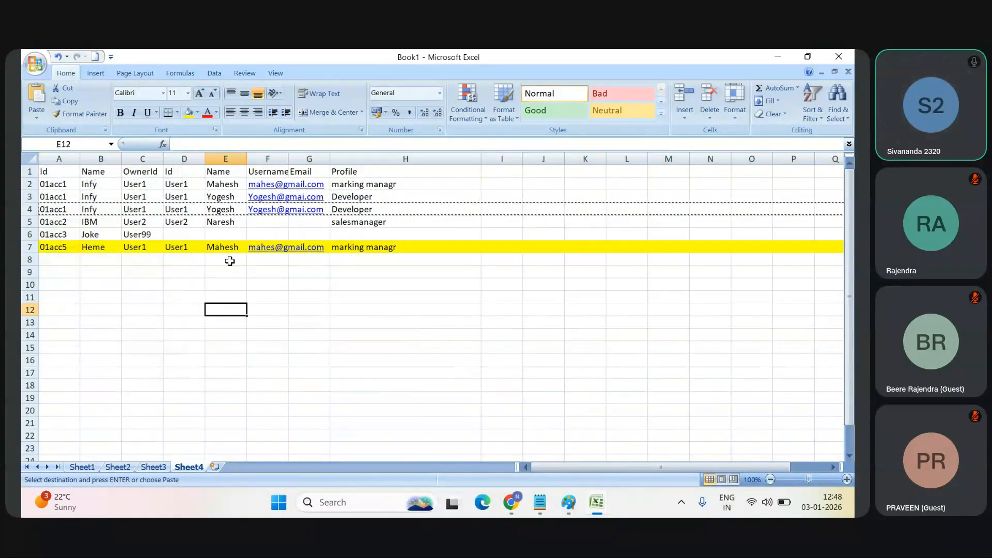
Step: Replace the user name in E4 of the copied Infy row with the third User1 user's name
{"action": "left_click", "coordinate": [231, 209]}
{"action": "double_click", "coordinate": [233, 211]}
{"action": "key", "text": "BackSpace"}
{"action": "key", "text": "BackSpace"}
{"action": "key", "text": "BackSpace"}
{"action": "key", "text": "BackSpace"}
{"action": "key", "text": "BackSpace"}
{"action": "key", "text": "BackSpace"}
{"action": "type", "text": "Tagore"}
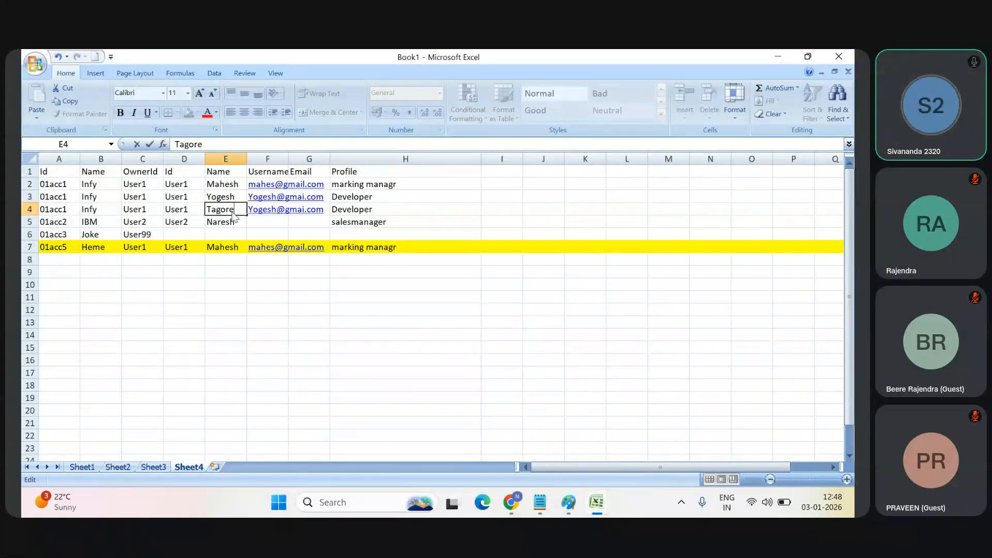
Step: Enter the third user's e-mail as the Username in row 4 and set the Profile to Admin
{"action": "key", "text": "Tab"}
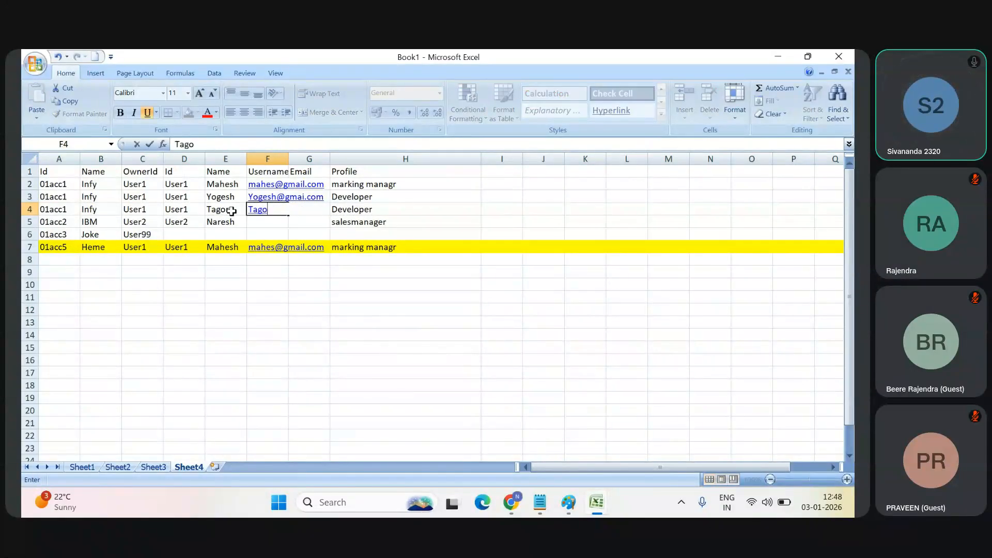
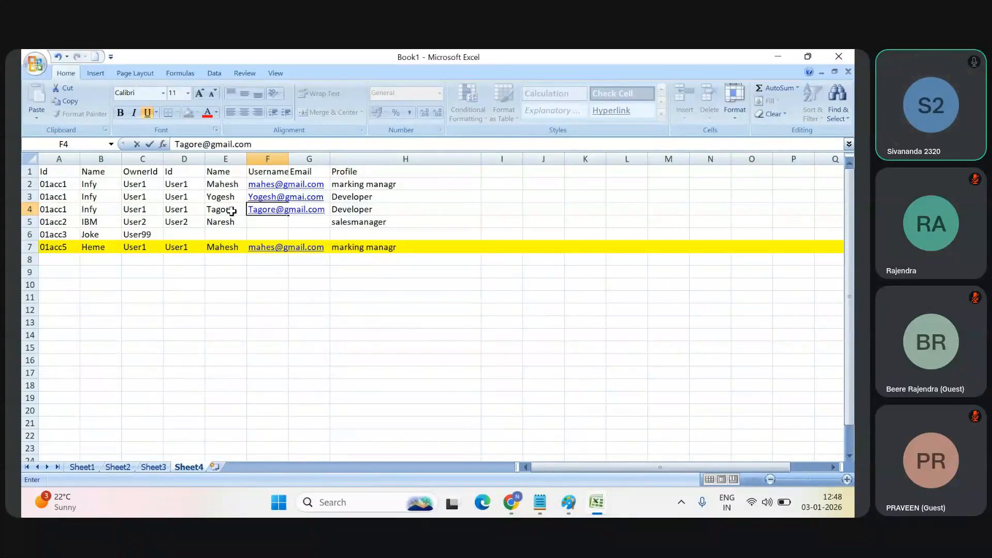
{"action": "key", "text": "Tab"}
{"action": "key", "text": "Tab"}
{"action": "type", "text": "Admin"}
{"action": "left_click", "coordinate": [230, 220]}
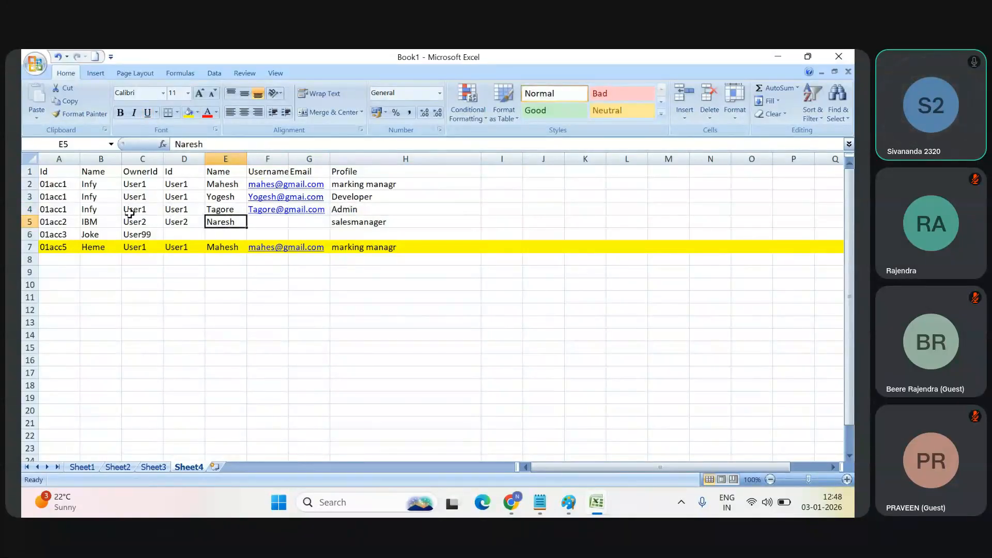
Step: Select the matched user Id in D4, then switch to the Salesforce recipe and read the Left Join description
{"action": "left_click", "coordinate": [173, 209]}
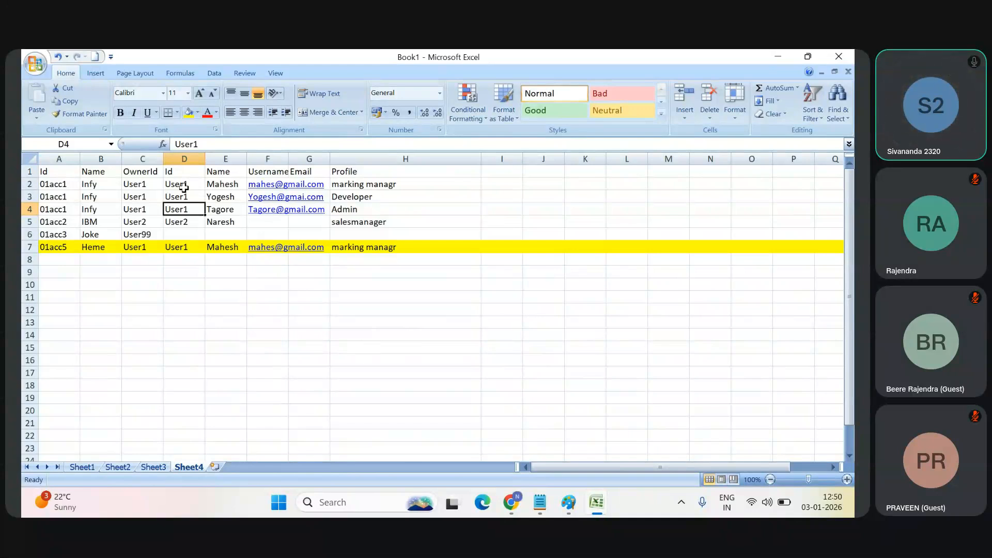
{"action": "key", "text": "alt+Tab"}
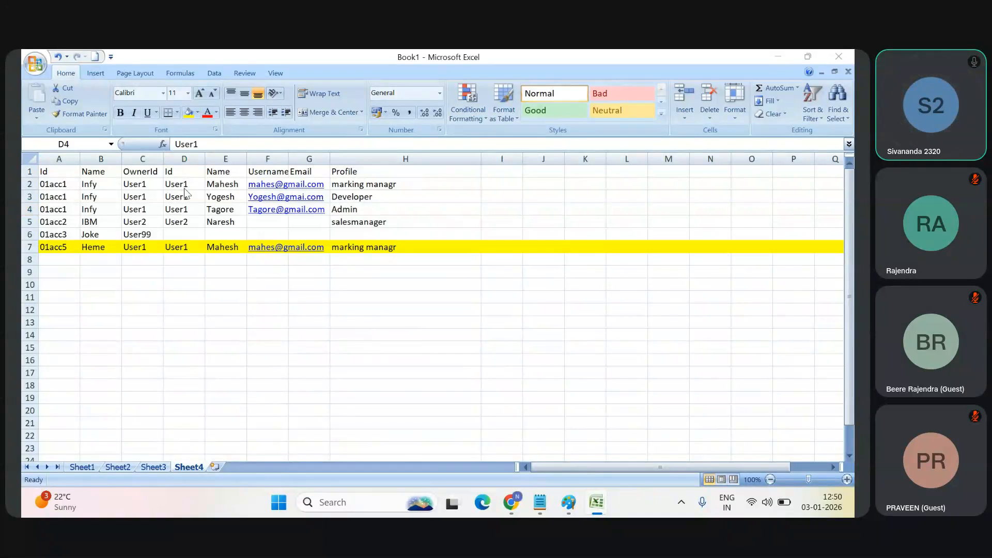
{"action": "key", "text": "alt+Tab"}
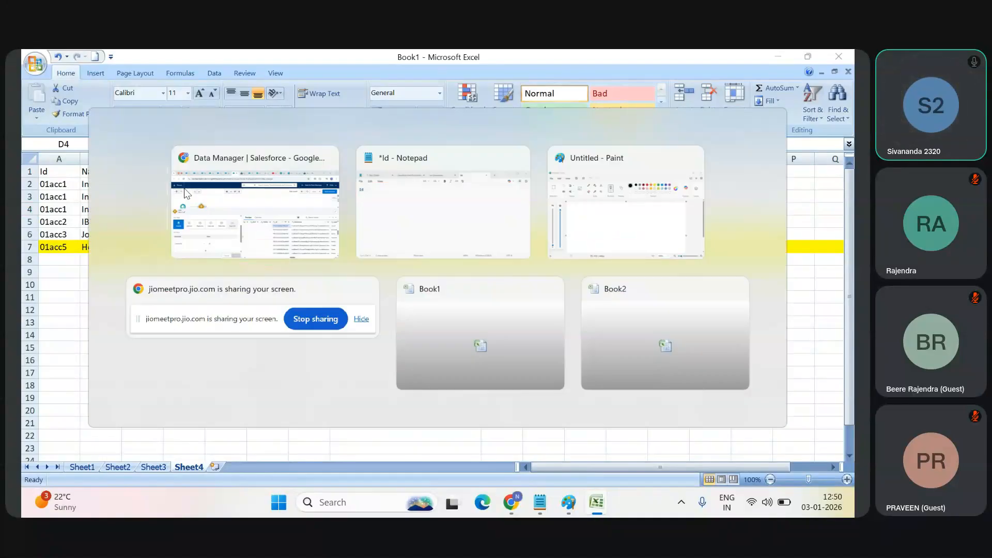
{"action": "left_click", "coordinate": [187, 193]}
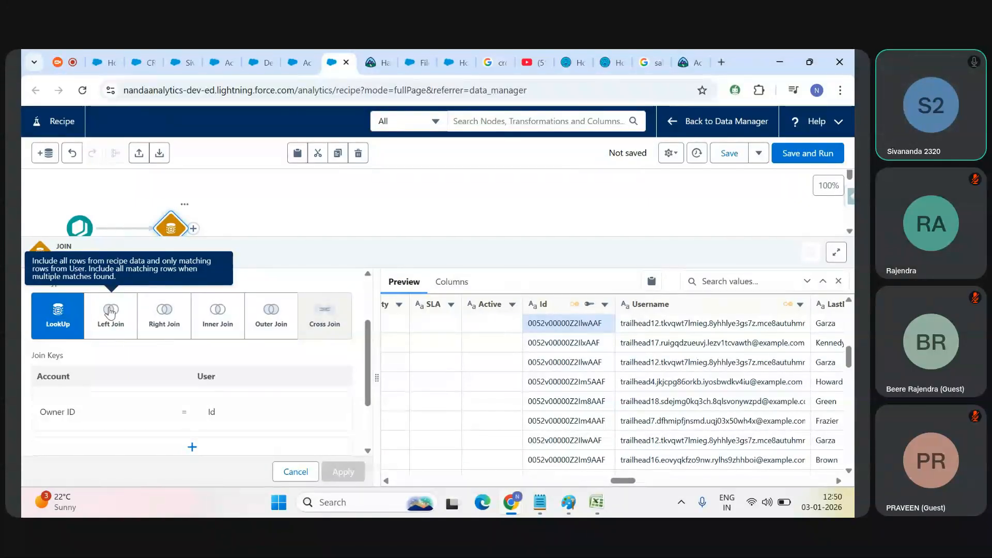
Step: Return to Sheet4 of Book1 to compare the joined rows with the Left Join rule
{"action": "key", "text": "alt+Tab"}
{"action": "key", "text": "alt+Tab"}
{"action": "key", "text": "alt+Tab"}
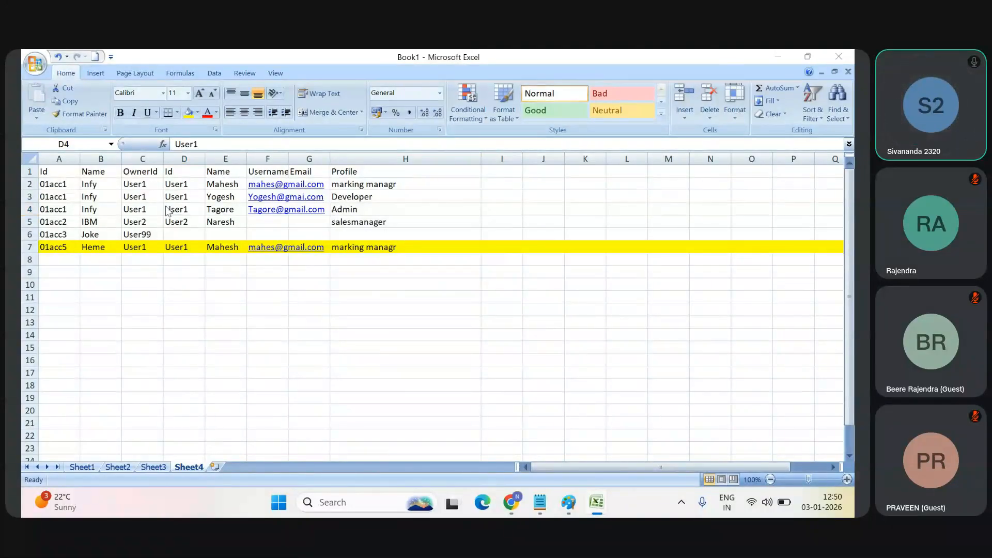
Step: Switch to the Salesforce recipe and read the Right Join and Inner Join descriptions among the join types
{"action": "key", "text": "alt+Tab"}
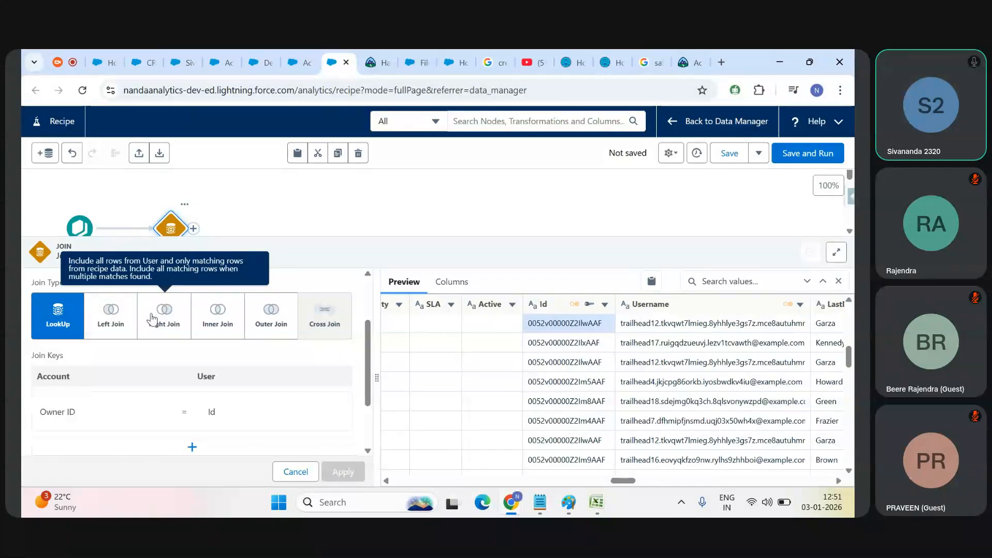
{"action": "key", "text": "alt+Tab"}
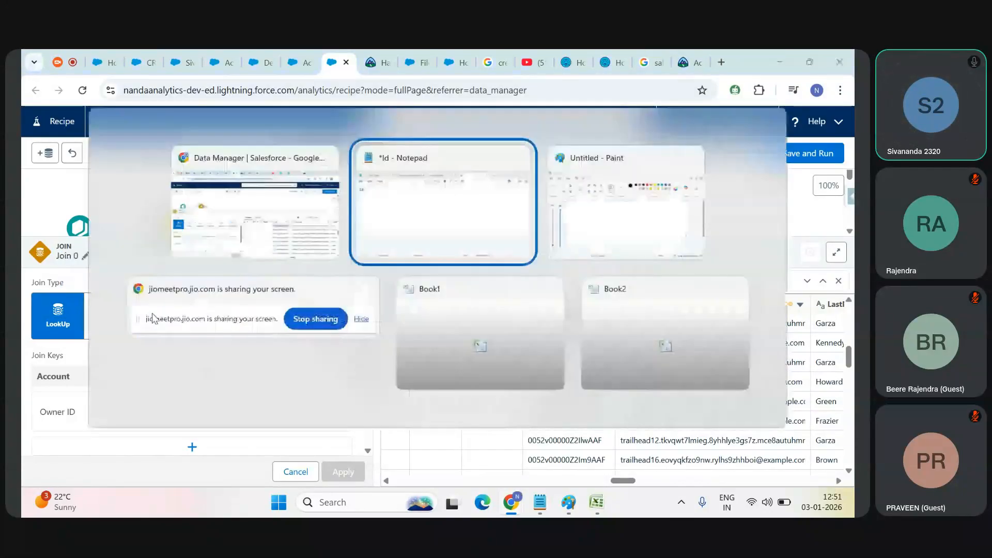
{"action": "key", "text": "Escape"}
{"action": "scroll", "coordinate": [336, 394], "scroll_direction": "down", "scroll_amount": 1}
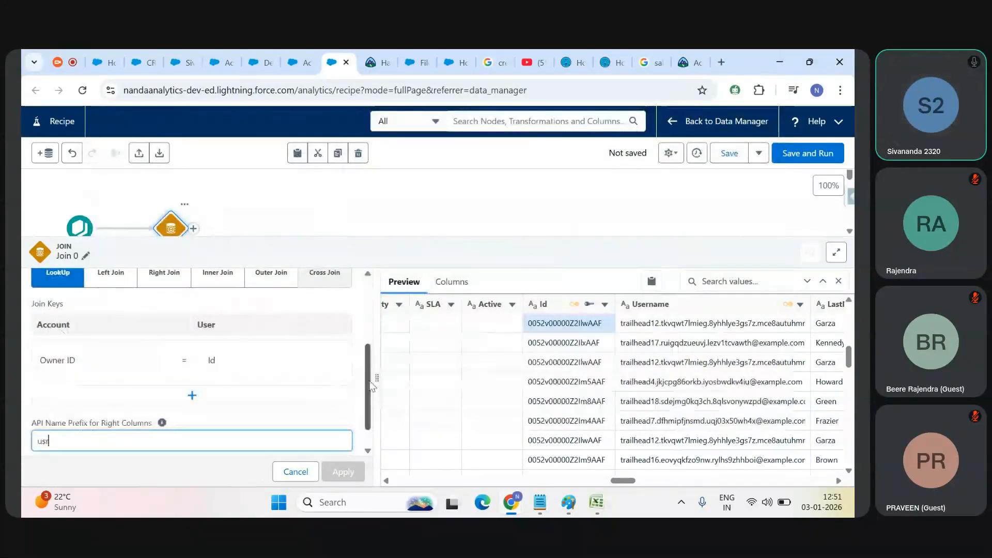
{"action": "scroll", "coordinate": [165, 345], "scroll_direction": "up", "scroll_amount": 1}
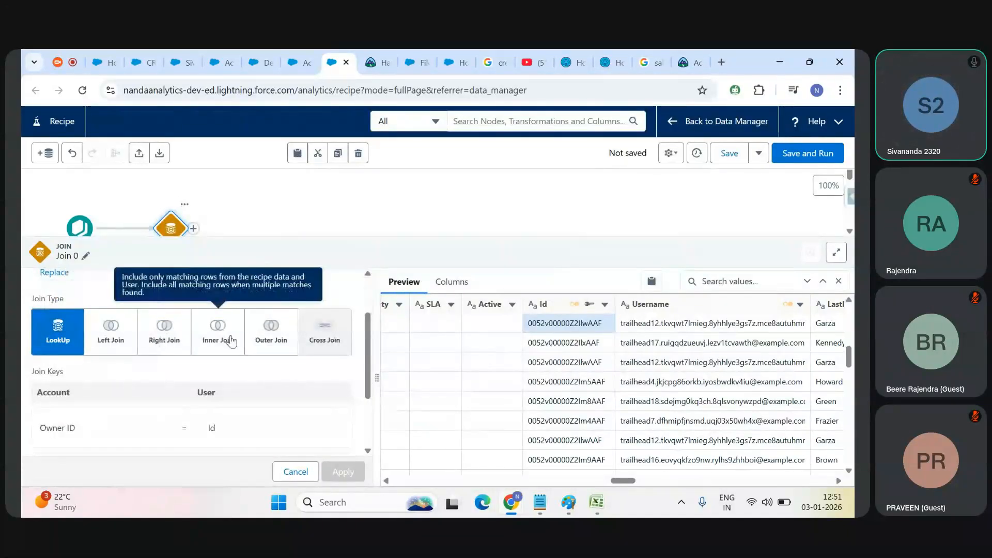
Step: Return to Sheet4 of Book1 and delete row 6, the Joke account with the unmatched OwnerId User99
{"action": "key", "text": "alt+Tab"}
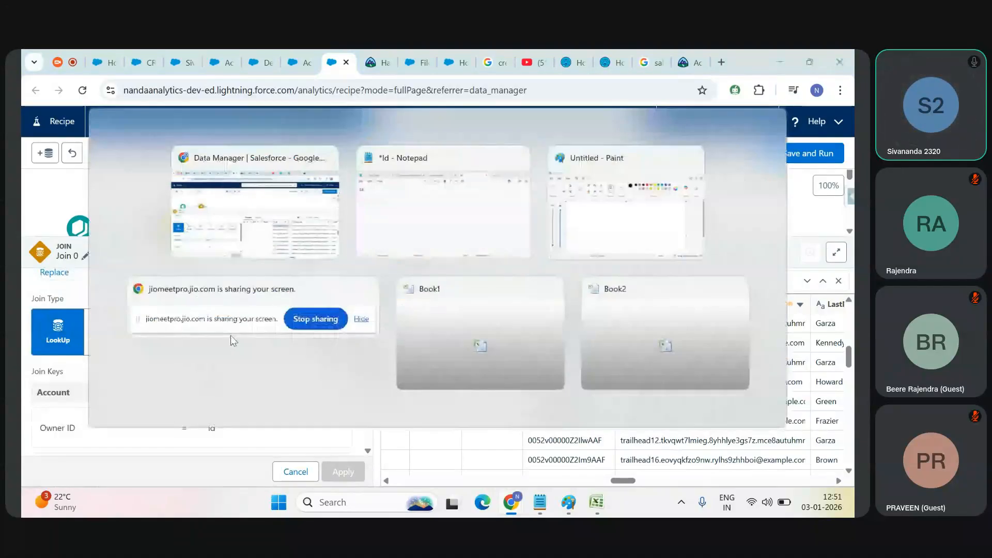
{"action": "key", "text": "alt+Tab"}
{"action": "left_click", "coordinate": [225, 320]}
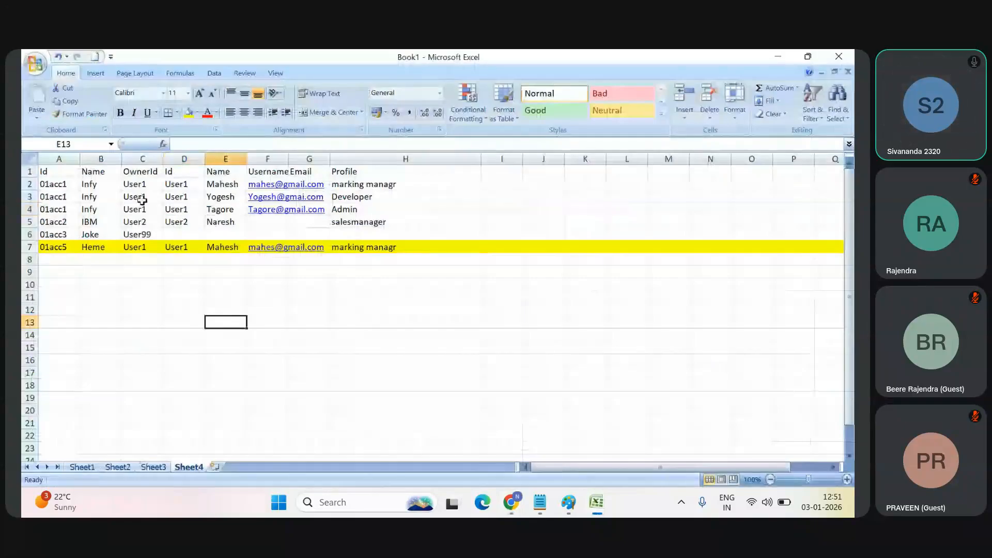
{"action": "left_click", "coordinate": [131, 235]}
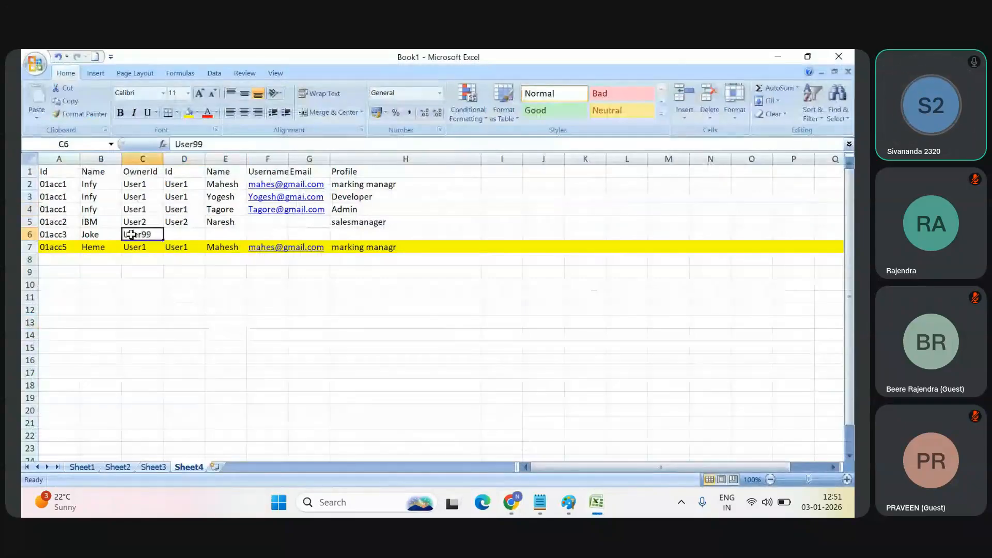
{"action": "left_click", "coordinate": [30, 235]}
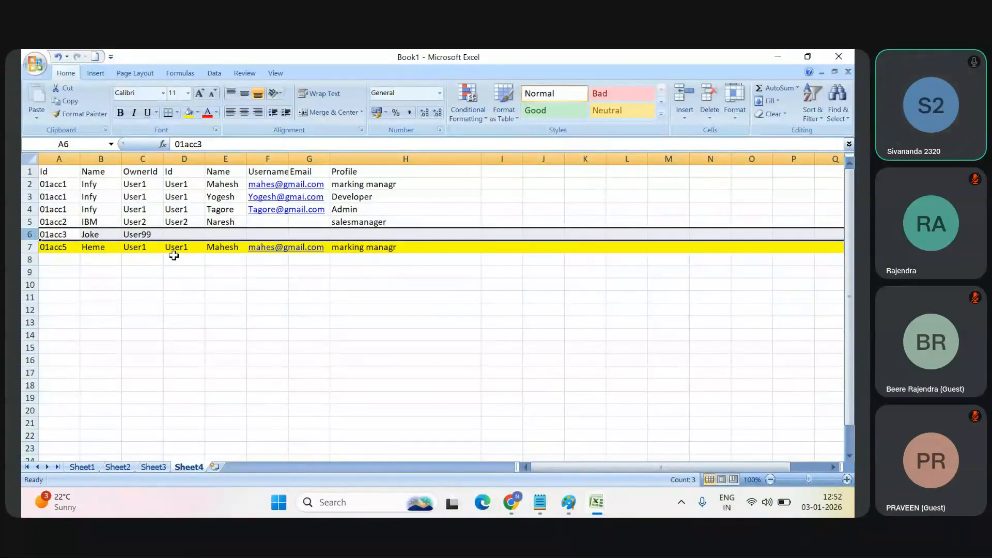
{"action": "left_click", "coordinate": [135, 271]}
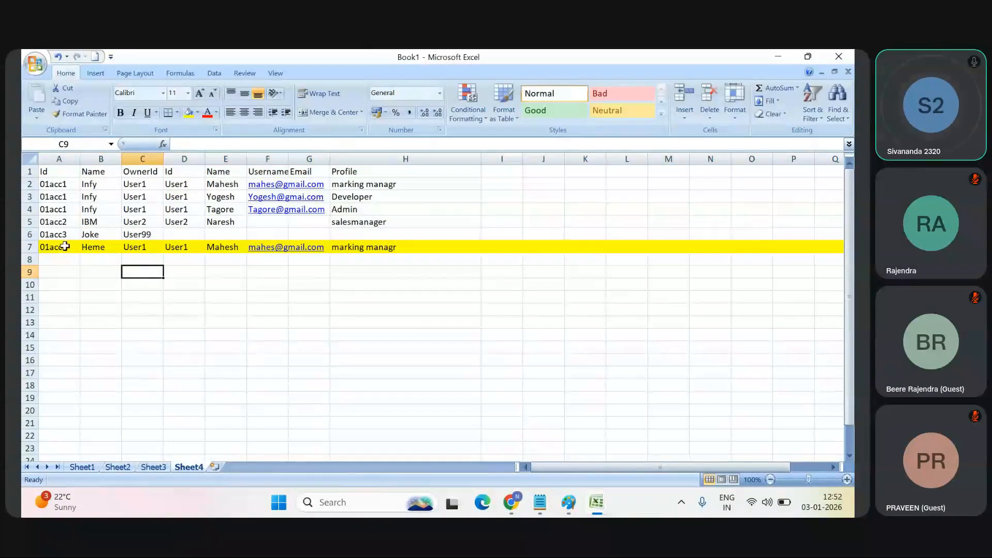
{"action": "left_click", "coordinate": [29, 234]}
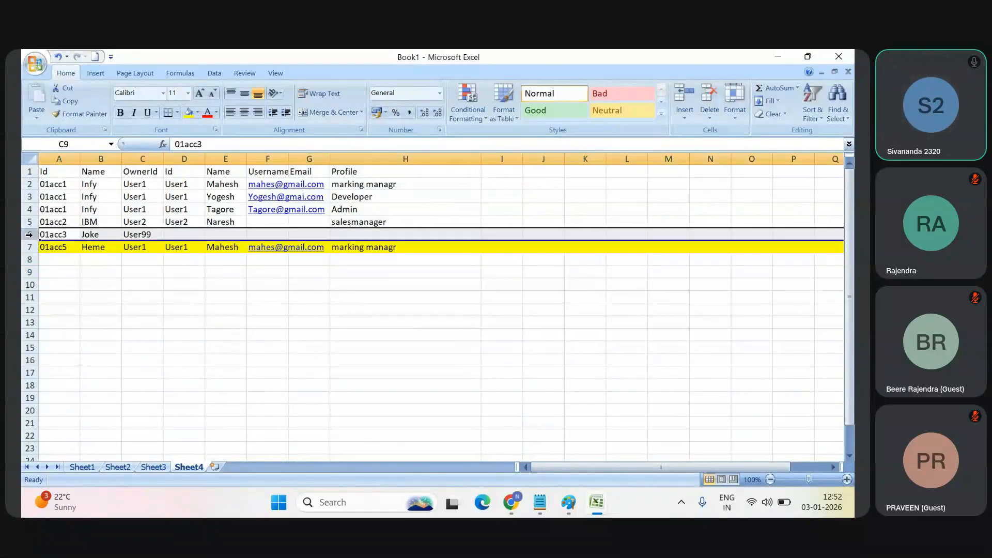
{"action": "right_click", "coordinate": [30, 234]}
{"action": "left_click", "coordinate": [103, 315]}
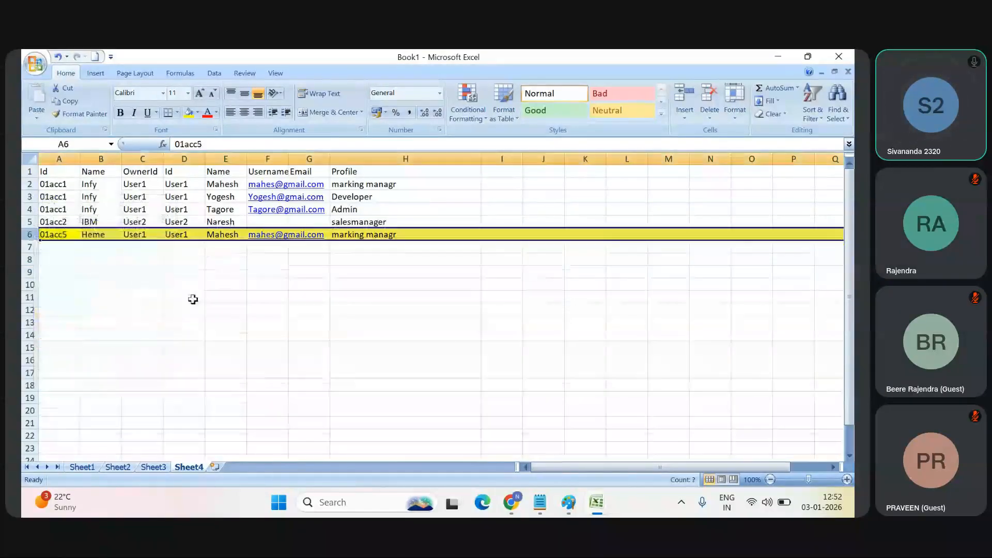
{"action": "left_click", "coordinate": [193, 298]}
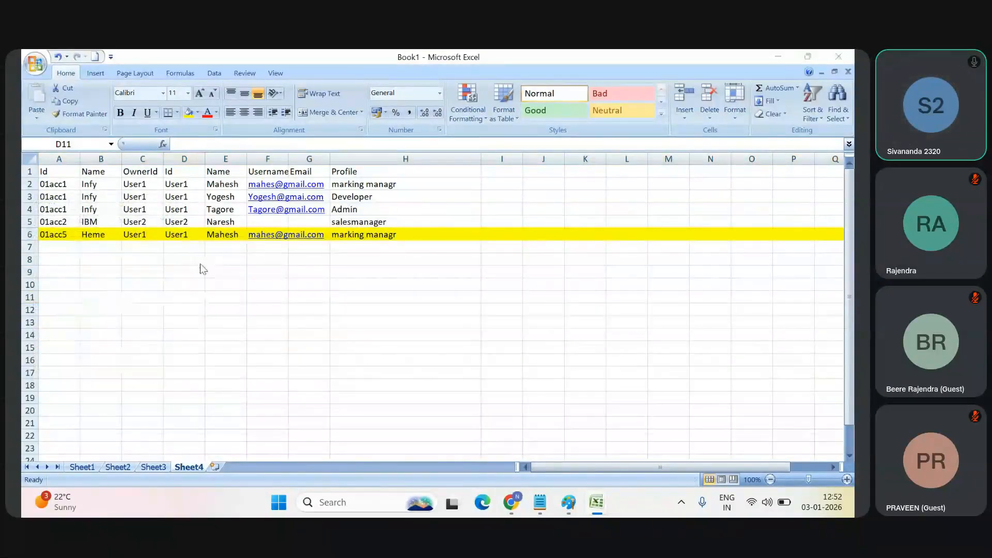
Step: Switch back to the Salesforce recipe and read the Outer Join description among the join types
{"action": "key", "text": "alt+Tab"}
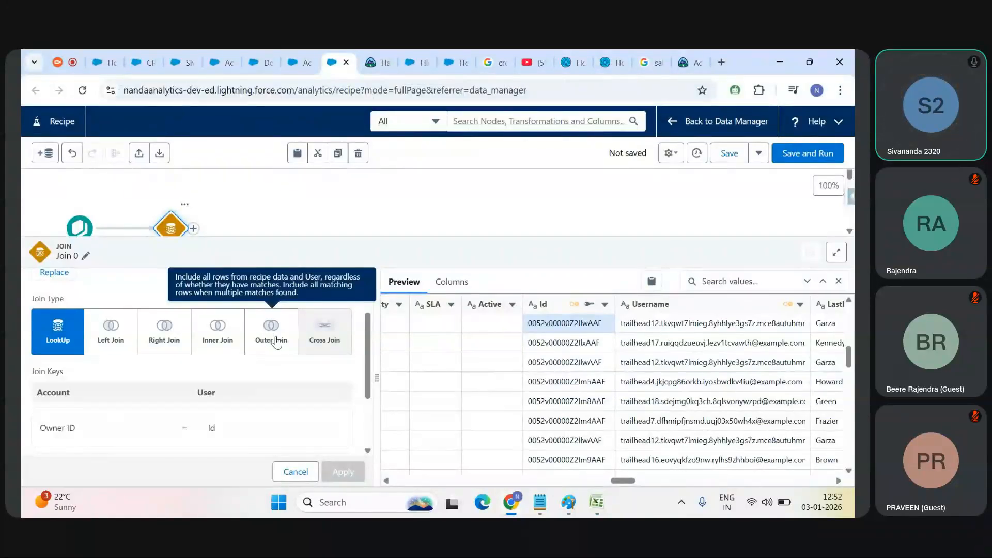
{"action": "key", "text": "alt+Tab"}
{"action": "key", "text": "alt+Tab"}
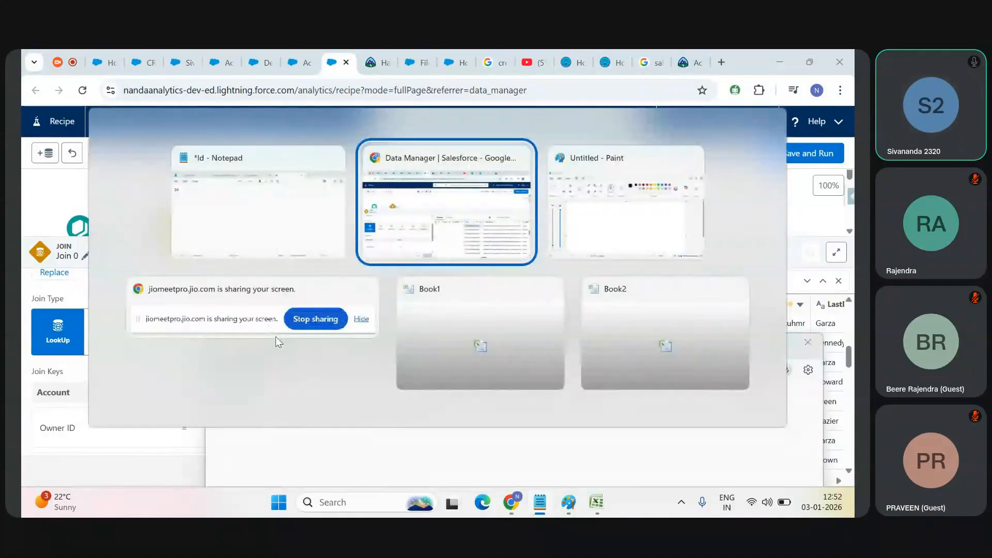
{"action": "scroll", "coordinate": [361, 360], "scroll_direction": "down", "scroll_amount": 1}
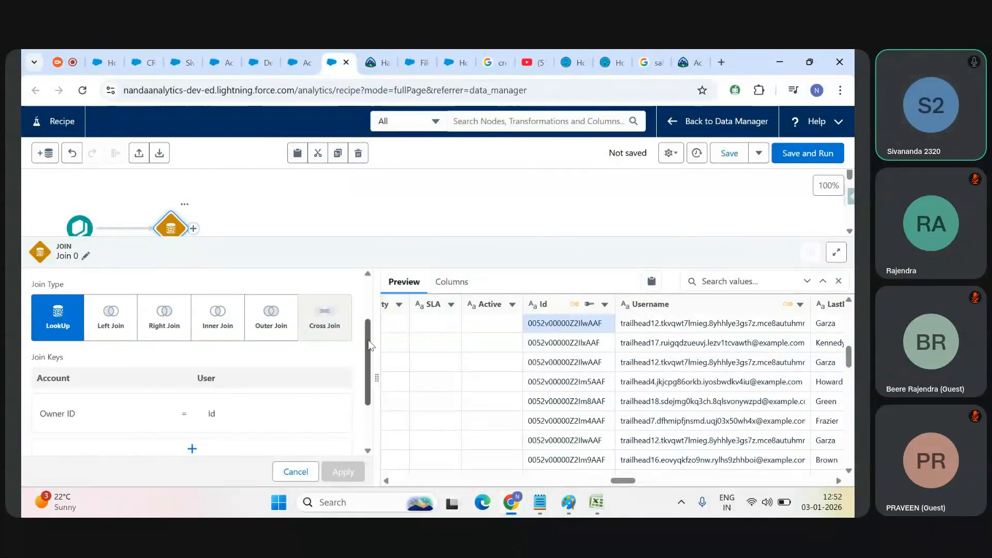
{"action": "scroll", "coordinate": [369, 387], "scroll_direction": "down", "scroll_amount": 4}
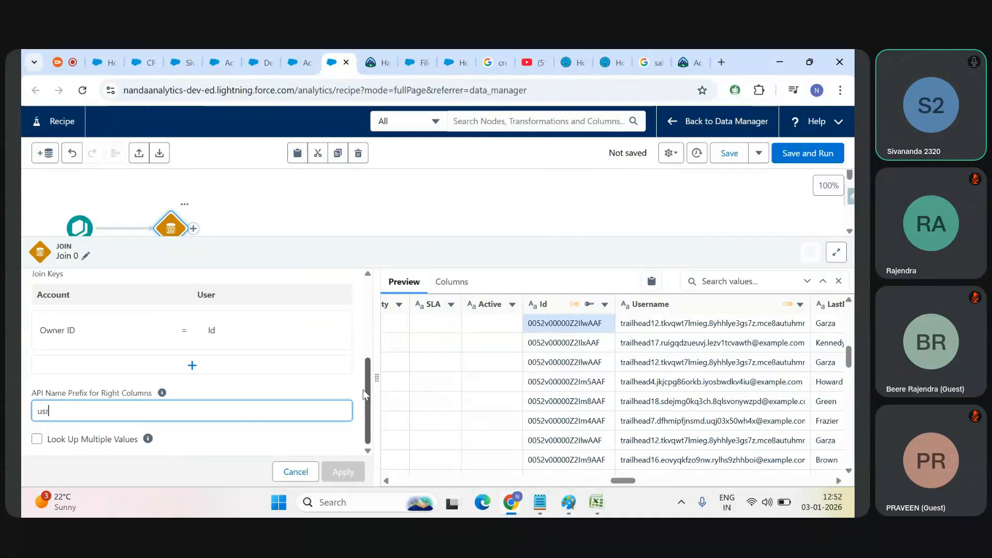
{"action": "scroll", "coordinate": [369, 393], "scroll_direction": "up", "scroll_amount": 4}
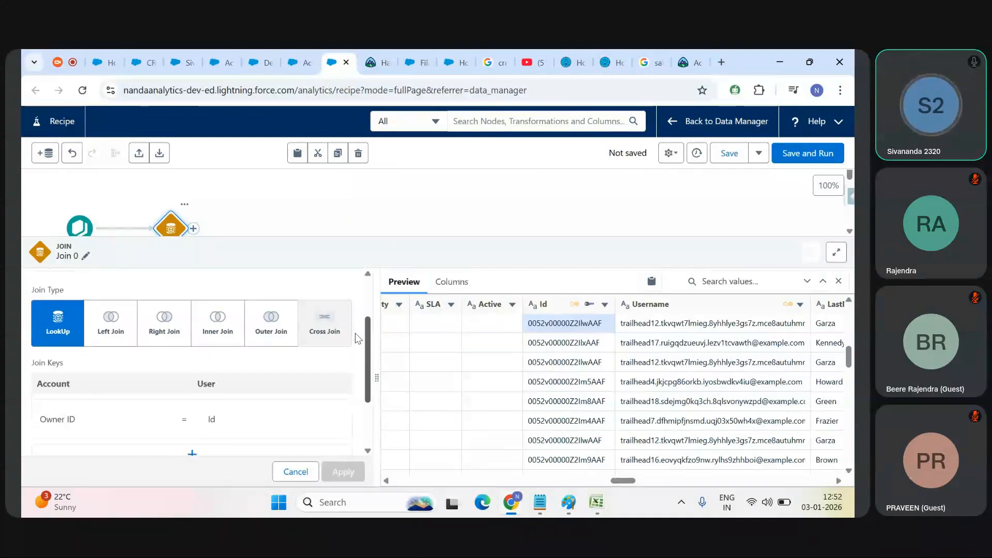
Step: Search Google in a new tab for "join types in einstein analytics" and open Salesforce Help's "Join Operations - CRM Analytics" article
{"action": "left_click", "coordinate": [721, 62]}
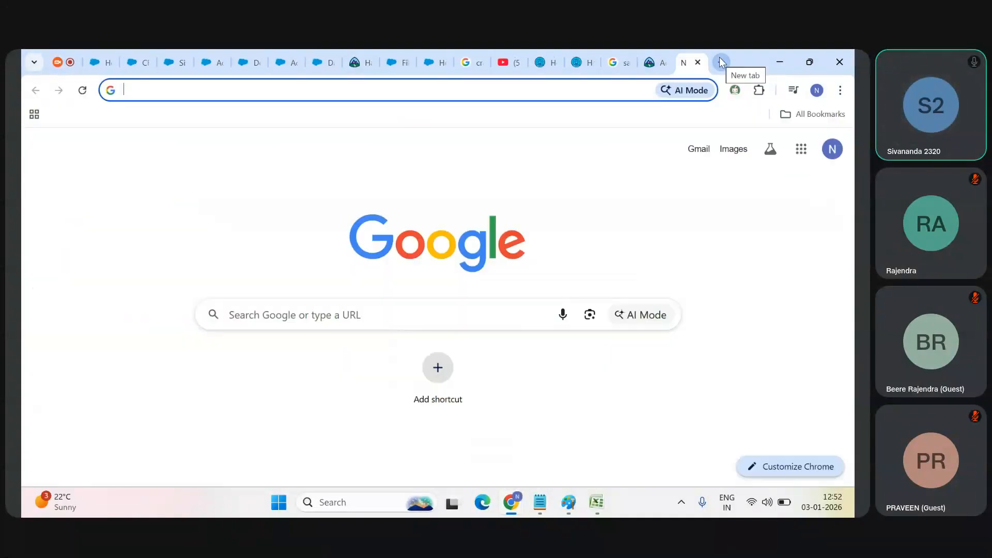
{"action": "type", "text": "j"}
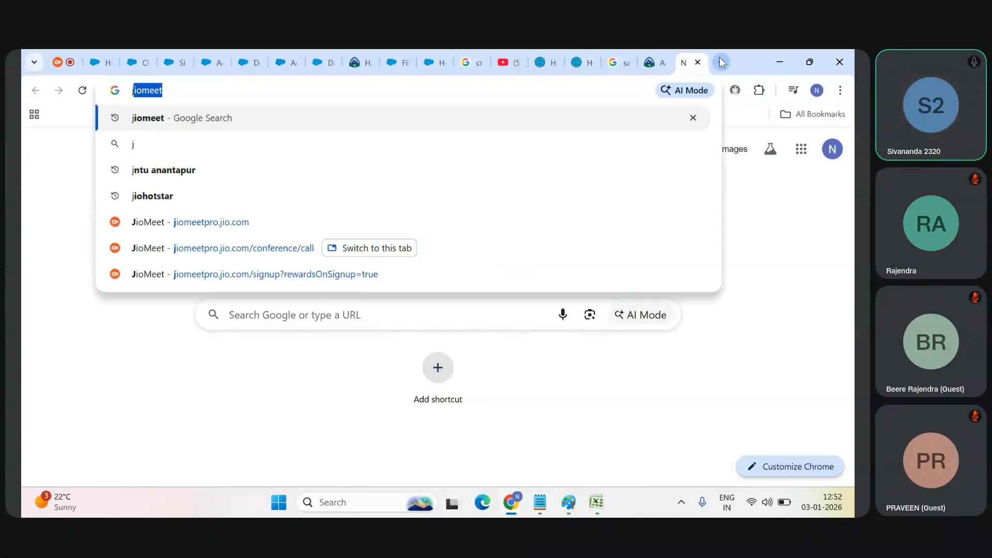
{"action": "type", "text": "oin types in "}
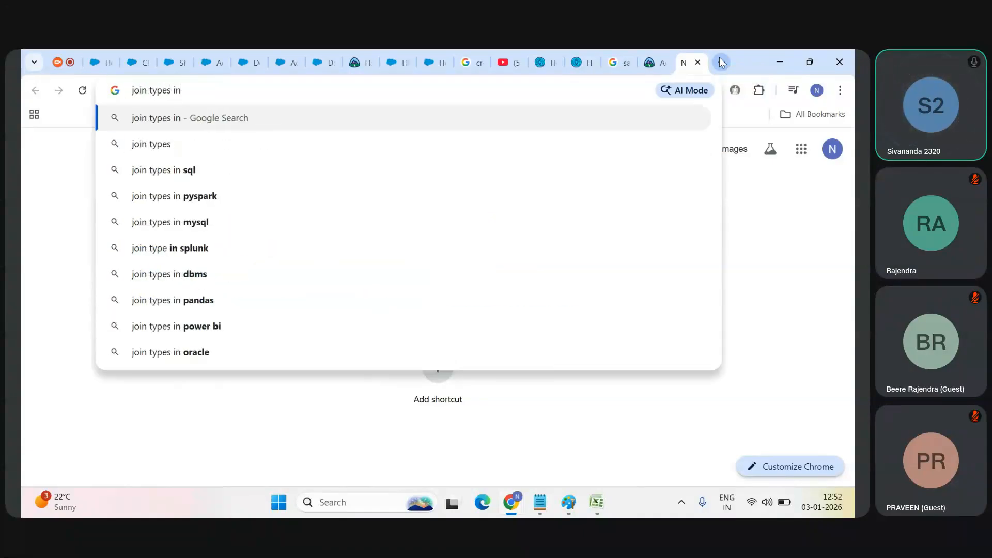
{"action": "type", "text": "einstein anal"}
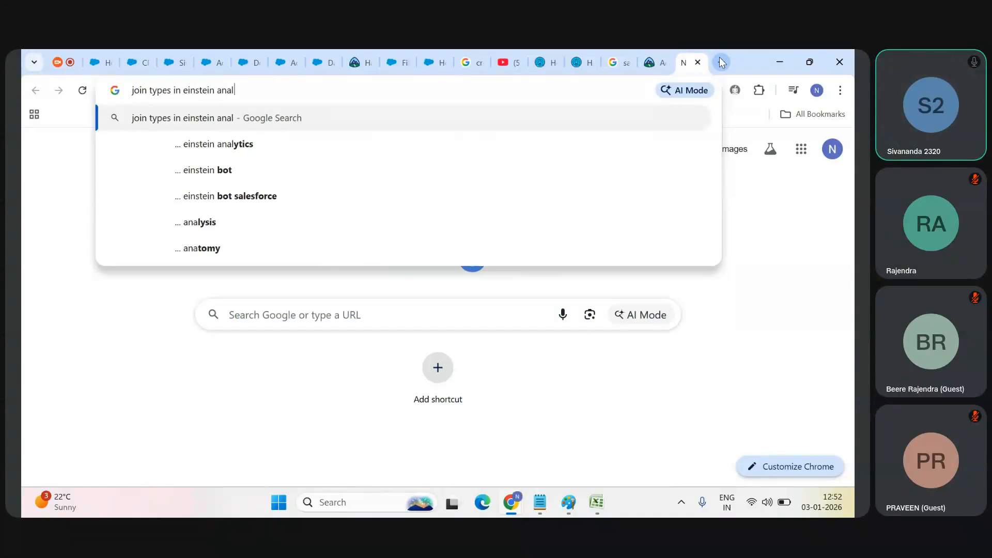
{"action": "type", "text": "ytics"}
{"action": "key", "text": "Return"}
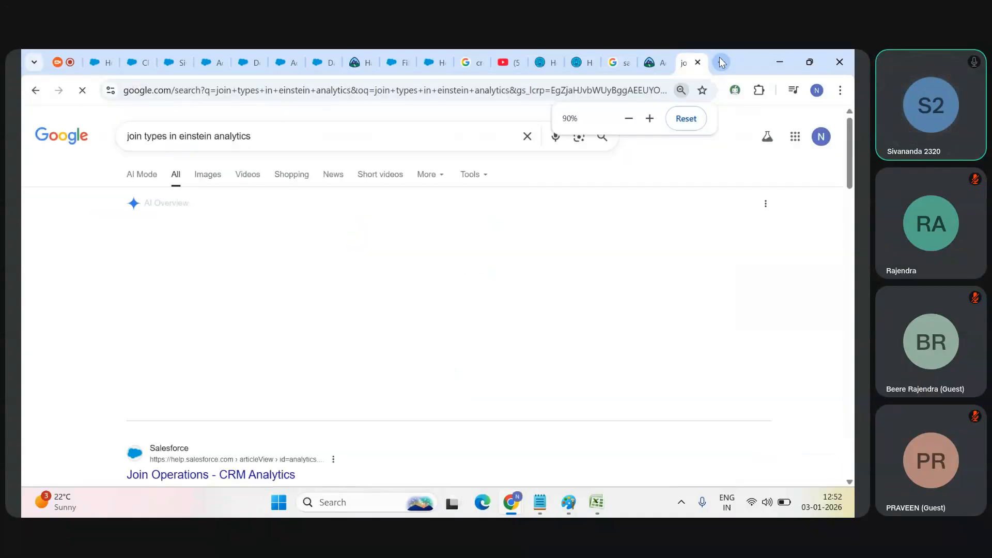
{"action": "left_click", "coordinate": [219, 476]}
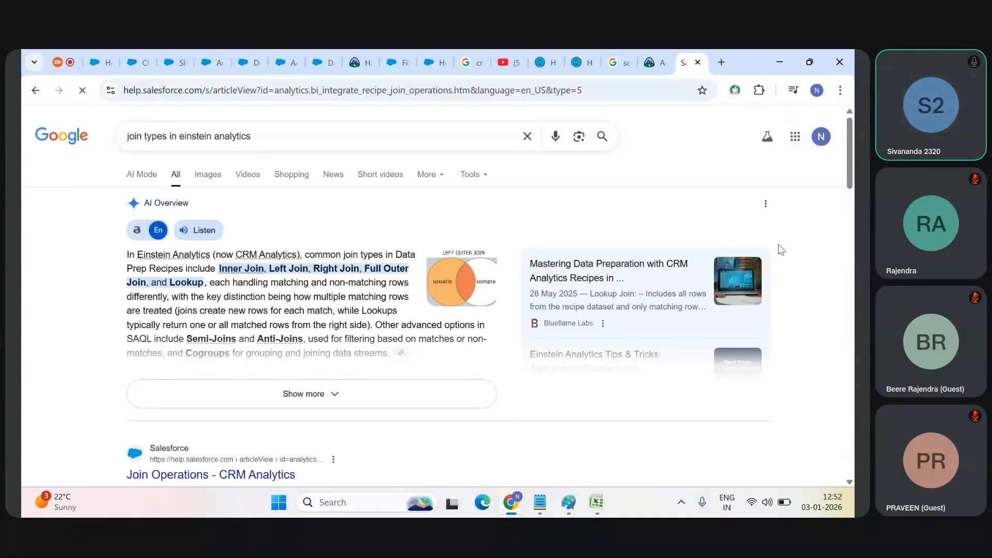
{"action": "key", "text": "ctrl+minus"}
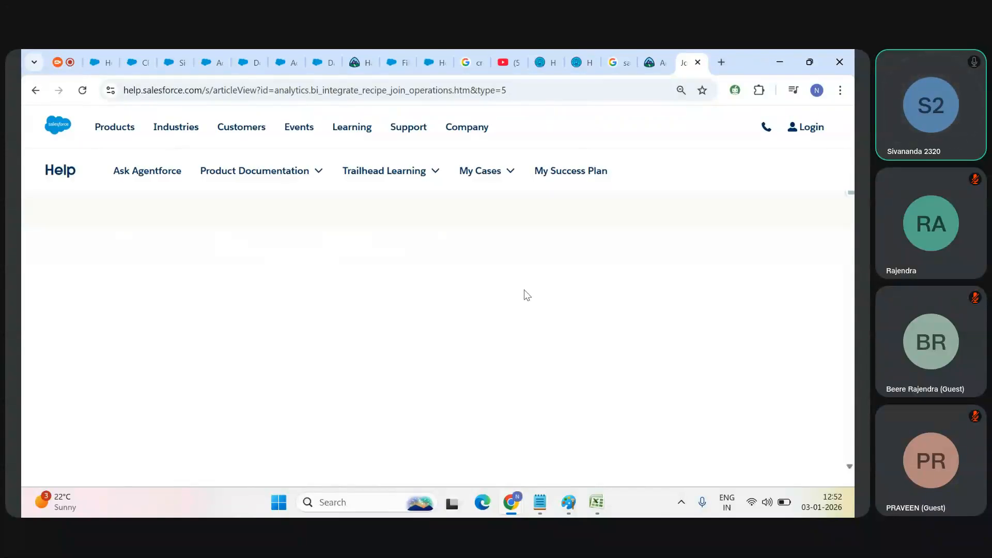
Step: Open the Lookup article in Salesforce Help and compare its Left and Right sample tables with the single-match result
{"action": "left_click", "coordinate": [64, 57]}
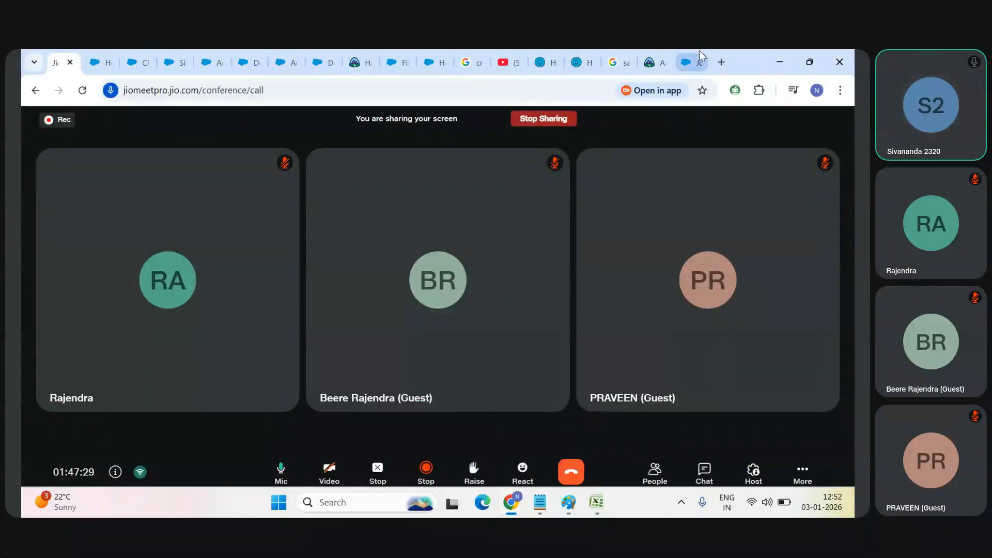
{"action": "left_click", "coordinate": [692, 62]}
{"action": "left_click", "coordinate": [310, 325]}
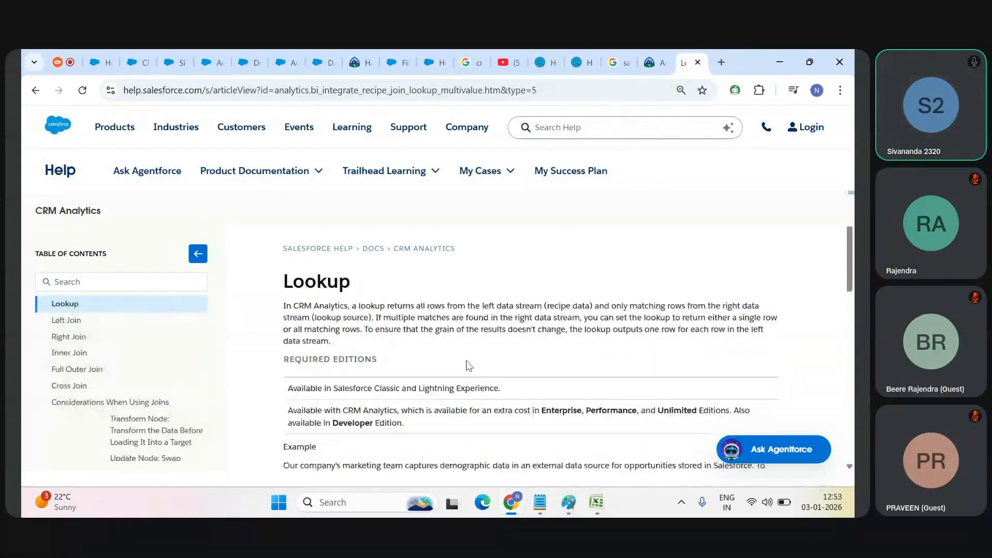
{"action": "scroll", "coordinate": [469, 365], "scroll_direction": "down", "scroll_amount": 5}
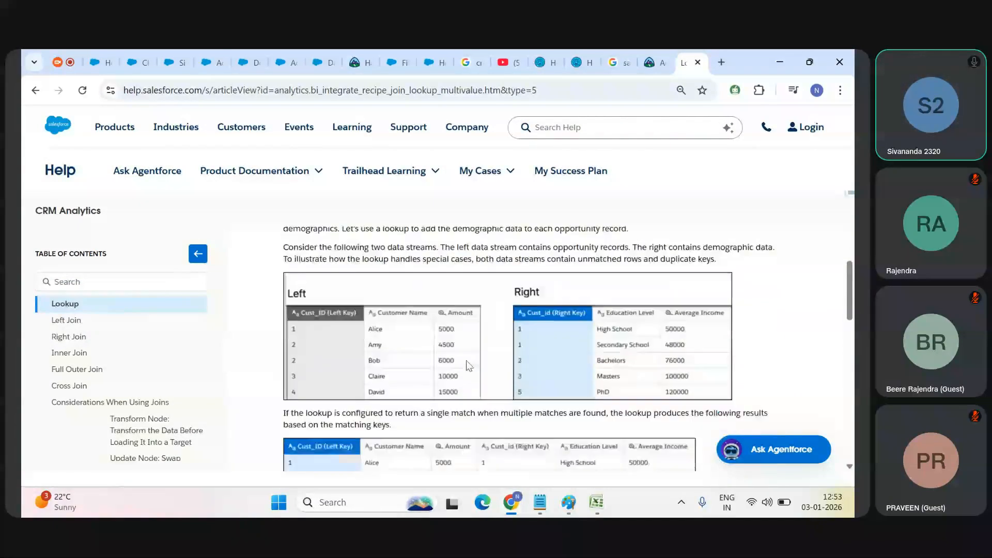
{"action": "scroll", "coordinate": [469, 366], "scroll_direction": "down", "scroll_amount": 1}
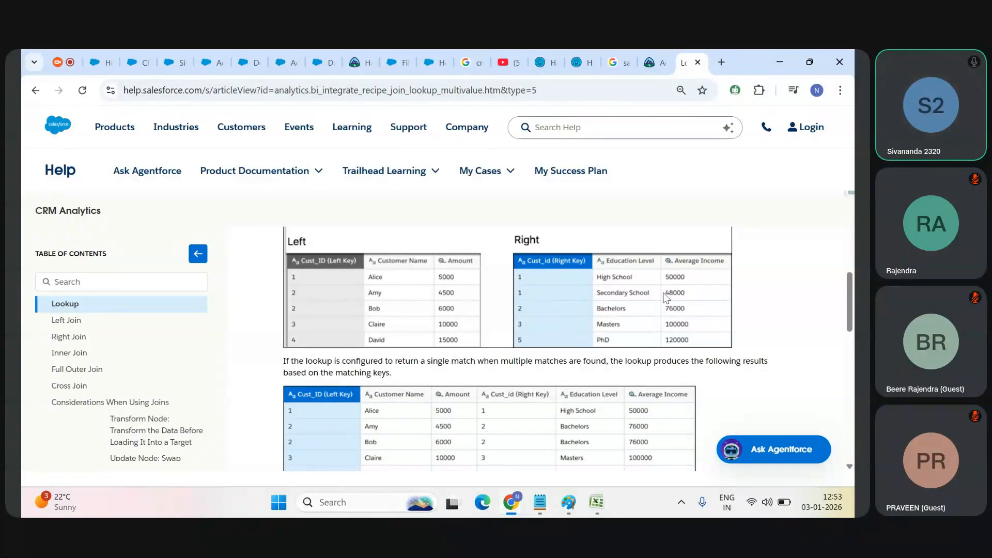
{"action": "left_click_drag", "start_coordinate": [852, 310], "coordinate": [852, 311]}
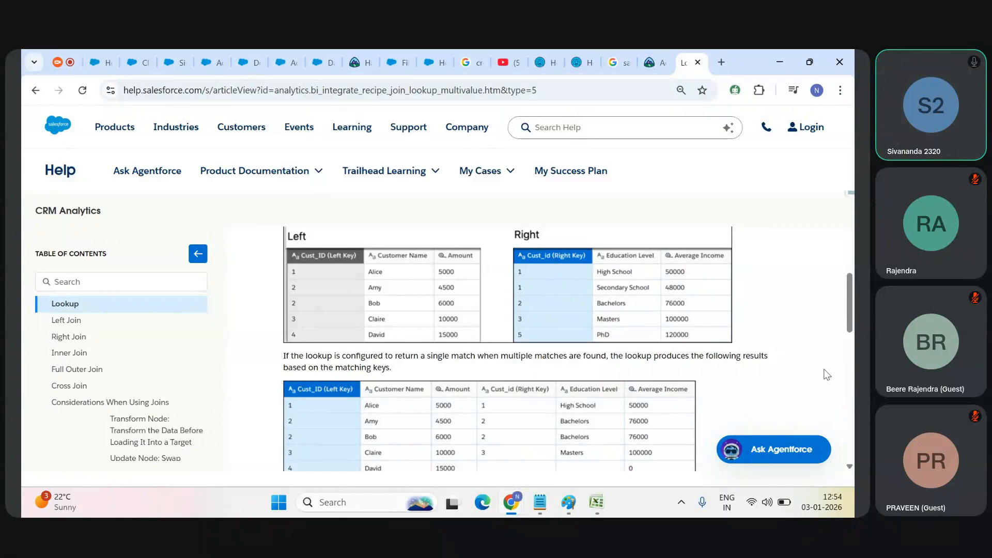
{"action": "mouse_move", "coordinate": [851, 313]}
{"action": "left_mouse_down"}
{"action": "mouse_move", "coordinate": [851, 331]}
{"action": "mouse_move", "coordinate": [852, 310]}
{"action": "left_mouse_up"}
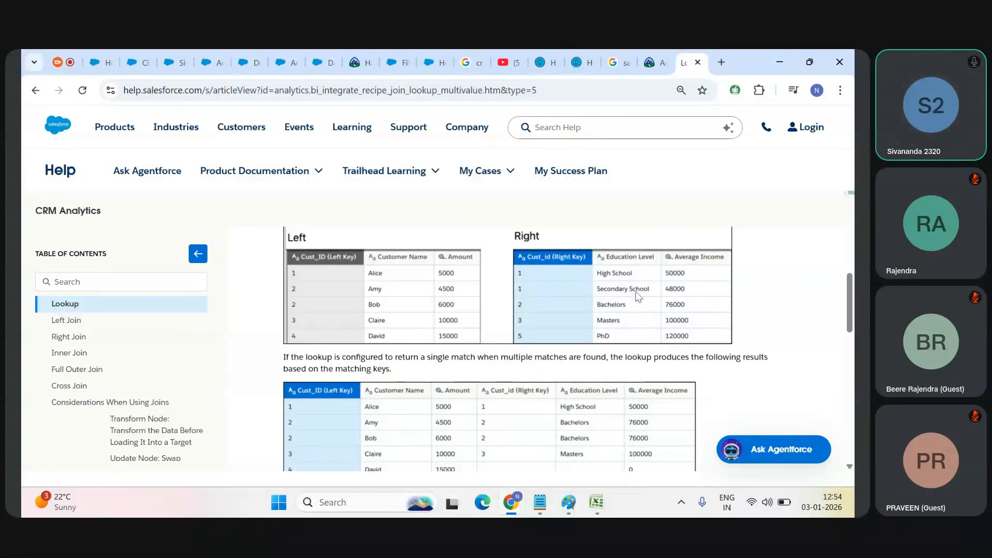
Step: Open the Left Join article and compare its sample Left and Right tables with the resulting target dataset
{"action": "left_click", "coordinate": [73, 321]}
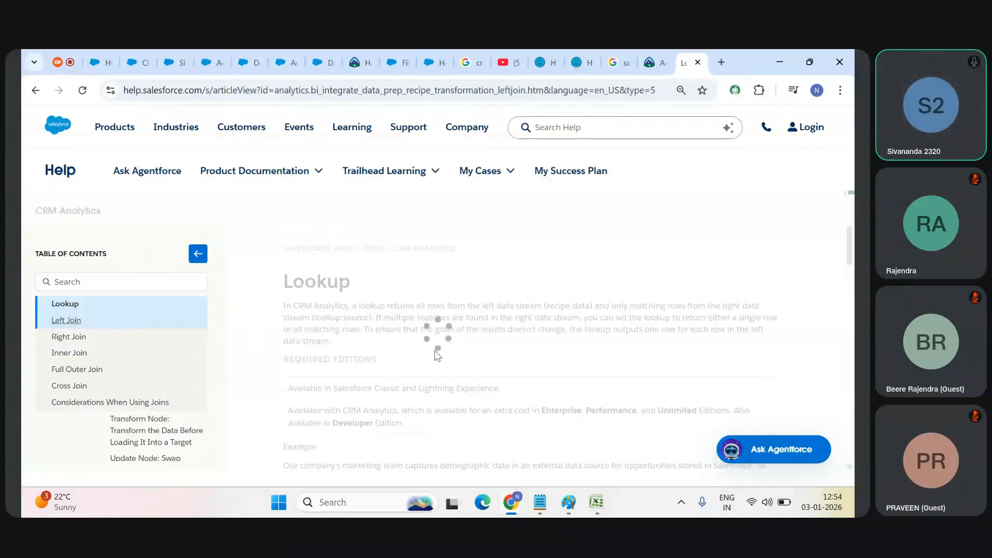
{"action": "scroll", "coordinate": [436, 355], "scroll_direction": "down", "scroll_amount": 5}
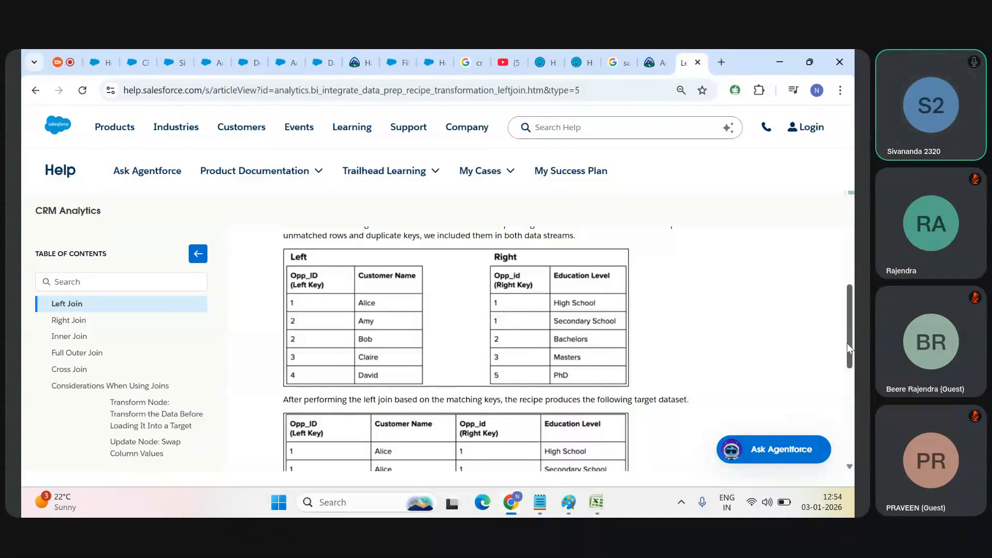
{"action": "scroll", "coordinate": [672, 362], "scroll_direction": "down", "scroll_amount": 1}
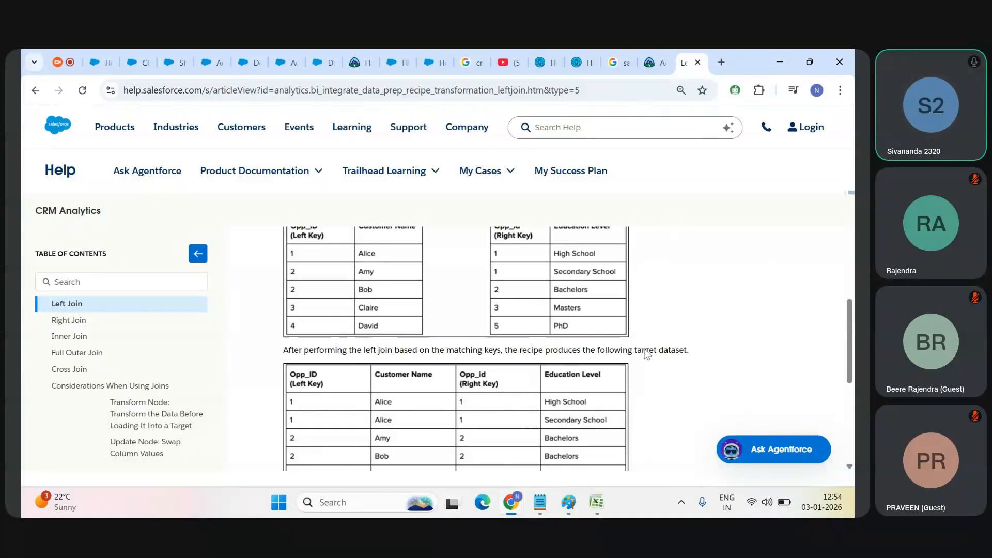
{"action": "mouse_move", "coordinate": [853, 361]}
{"action": "left_mouse_down"}
{"action": "mouse_move", "coordinate": [853, 369]}
{"action": "mouse_move", "coordinate": [852, 352]}
{"action": "mouse_move", "coordinate": [851, 375]}
{"action": "mouse_move", "coordinate": [851, 365]}
{"action": "left_mouse_up"}
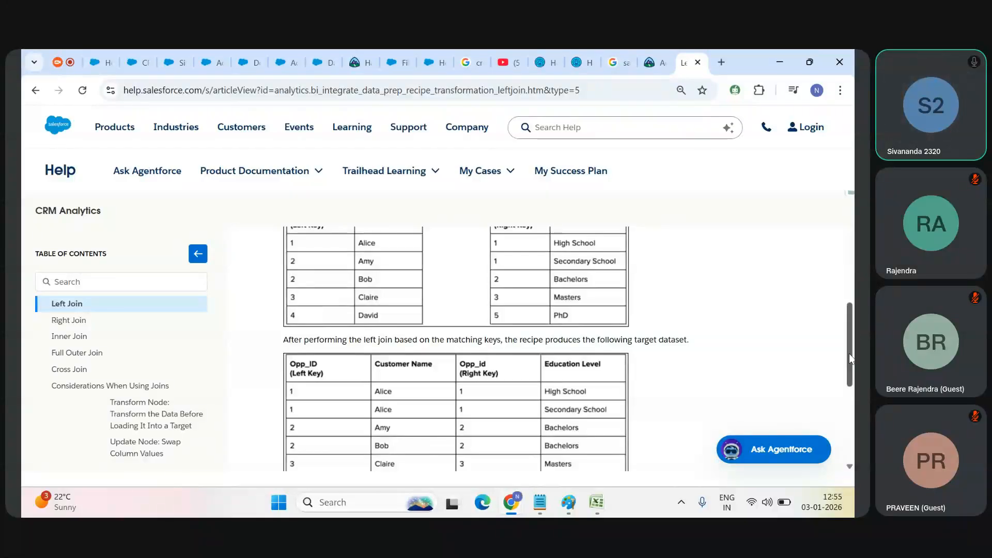
{"action": "left_click_drag", "start_coordinate": [850, 356], "coordinate": [850, 362]}
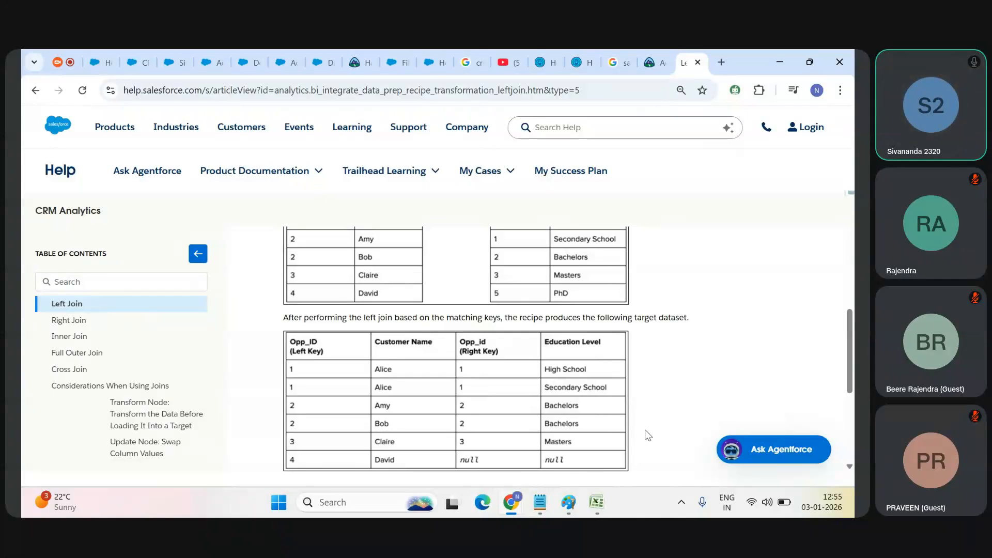
Step: Open the Right Join article and examine how its sample tables combine into the target dataset
{"action": "left_click", "coordinate": [69, 320]}
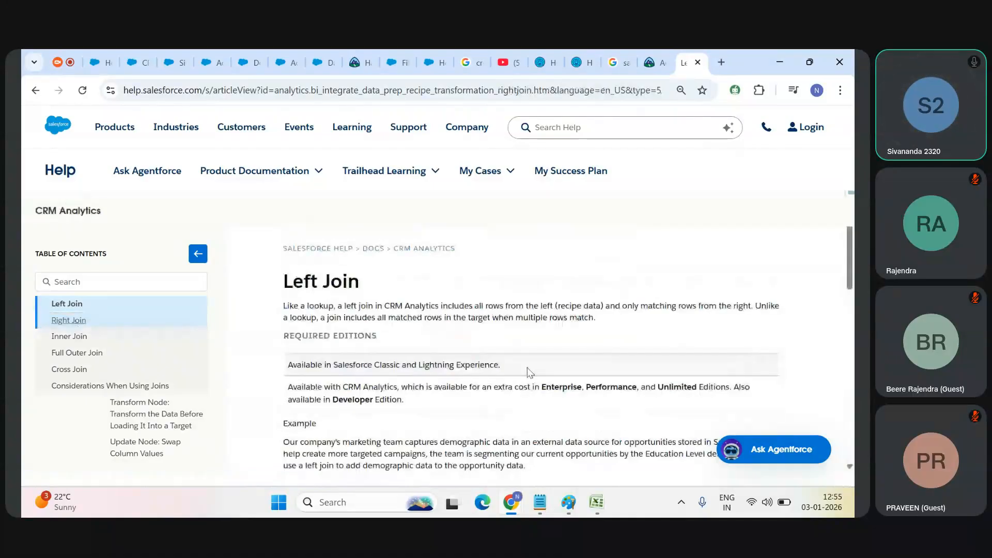
{"action": "scroll", "coordinate": [517, 341], "scroll_direction": "down", "scroll_amount": 6}
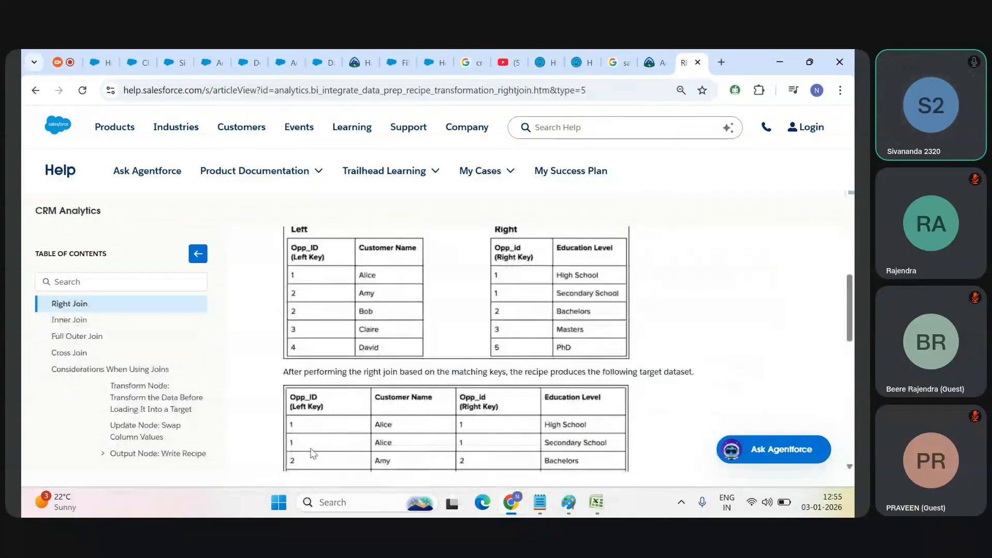
{"action": "scroll", "coordinate": [313, 454], "scroll_direction": "down", "scroll_amount": 1}
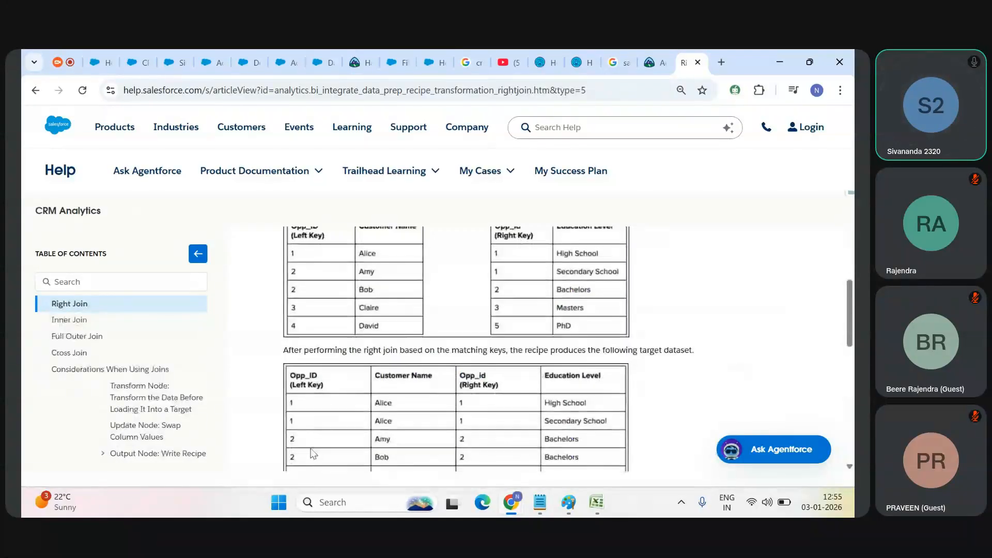
{"action": "scroll", "coordinate": [502, 332], "scroll_direction": "down", "scroll_amount": 1}
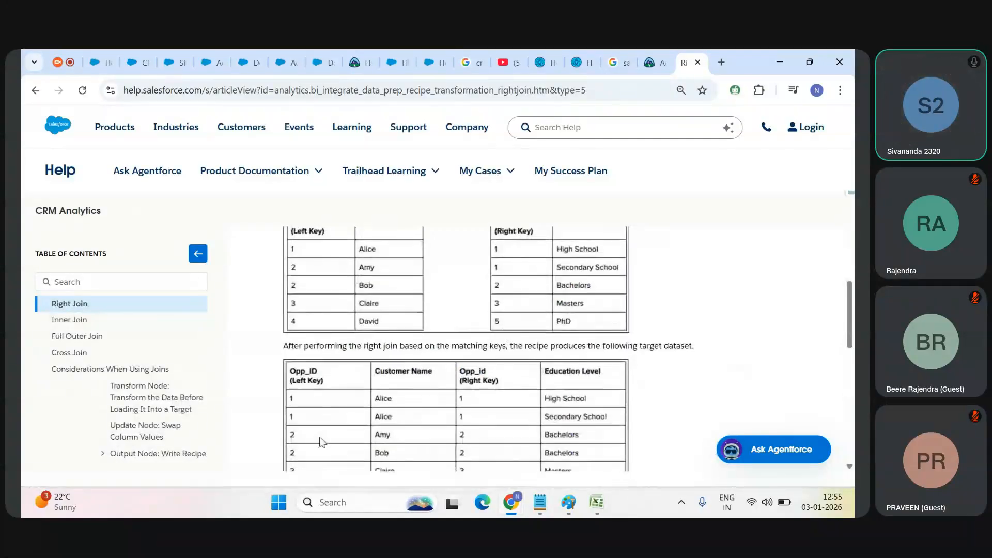
{"action": "scroll", "coordinate": [321, 442], "scroll_direction": "down", "scroll_amount": 1}
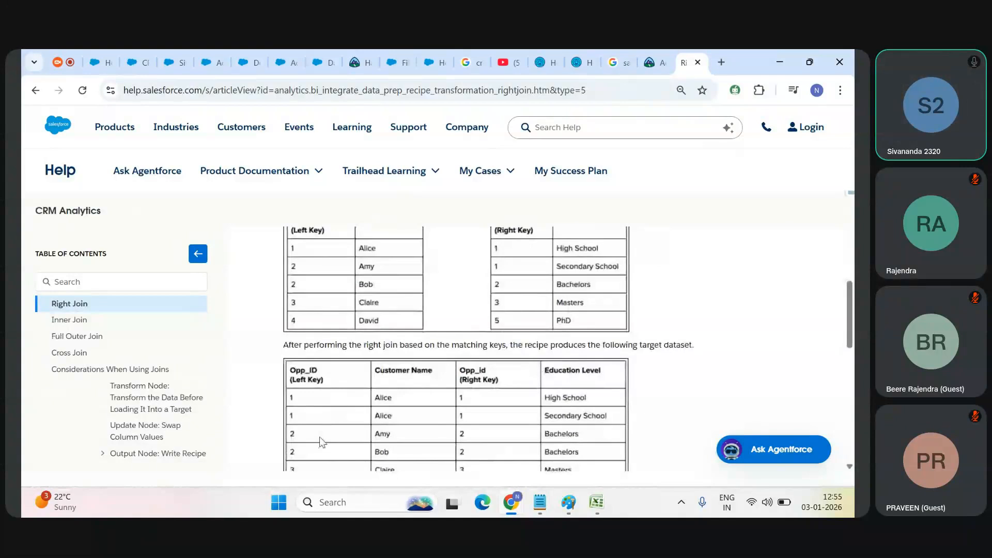
{"action": "scroll", "coordinate": [321, 442], "scroll_direction": "down", "scroll_amount": 1}
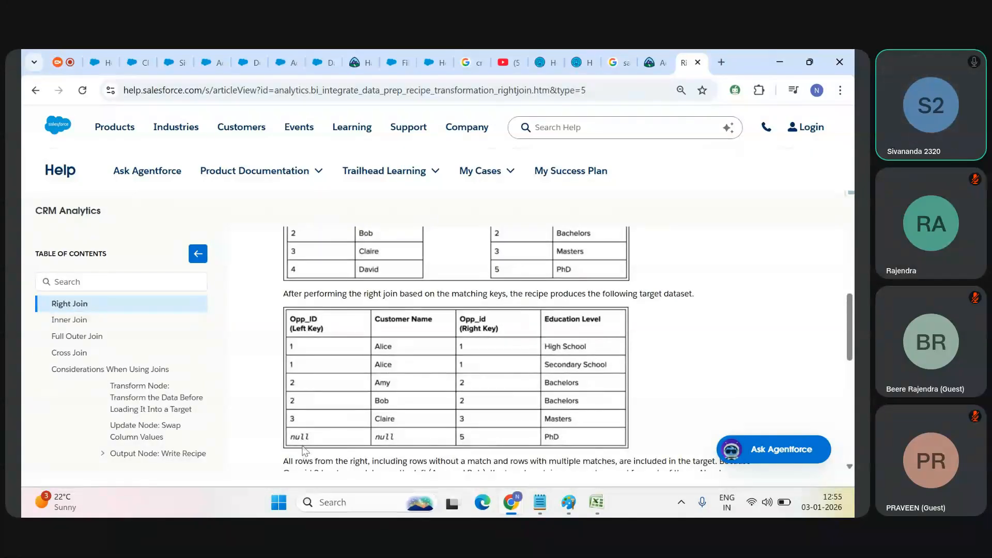
Step: Open the Inner Join article and examine its sample tables and the joined target dataset
{"action": "left_click", "coordinate": [83, 320]}
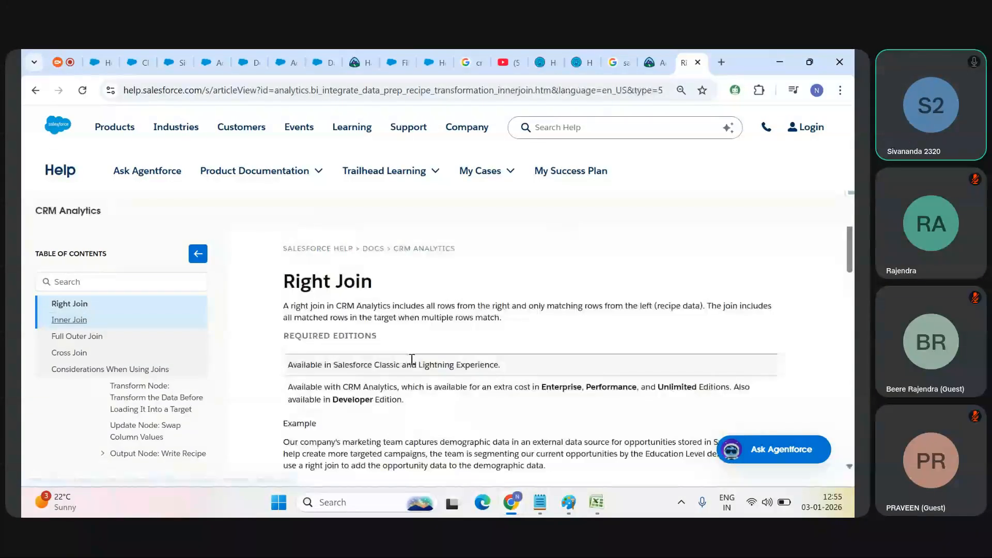
{"action": "scroll", "coordinate": [412, 359], "scroll_direction": "down", "scroll_amount": 5}
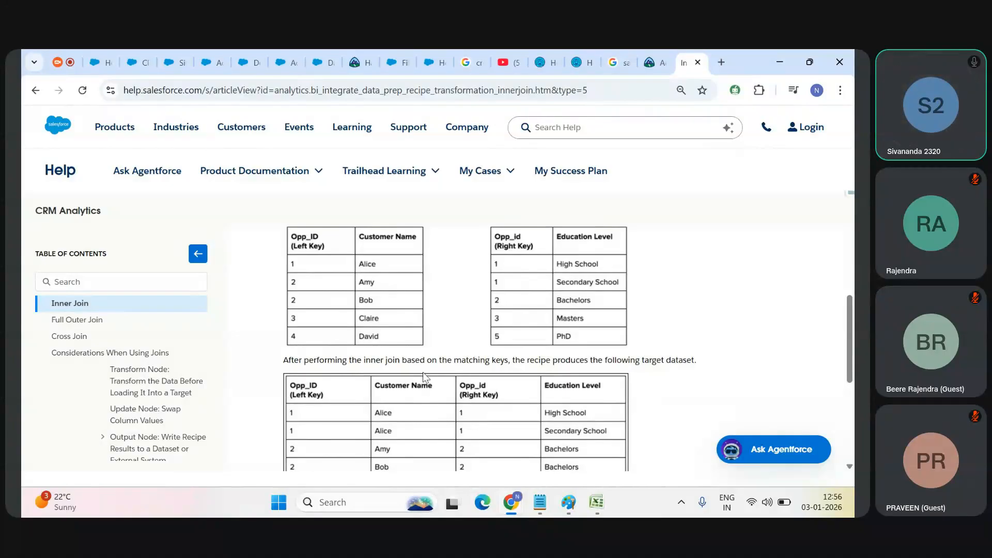
{"action": "scroll", "coordinate": [423, 372], "scroll_direction": "down", "scroll_amount": 1}
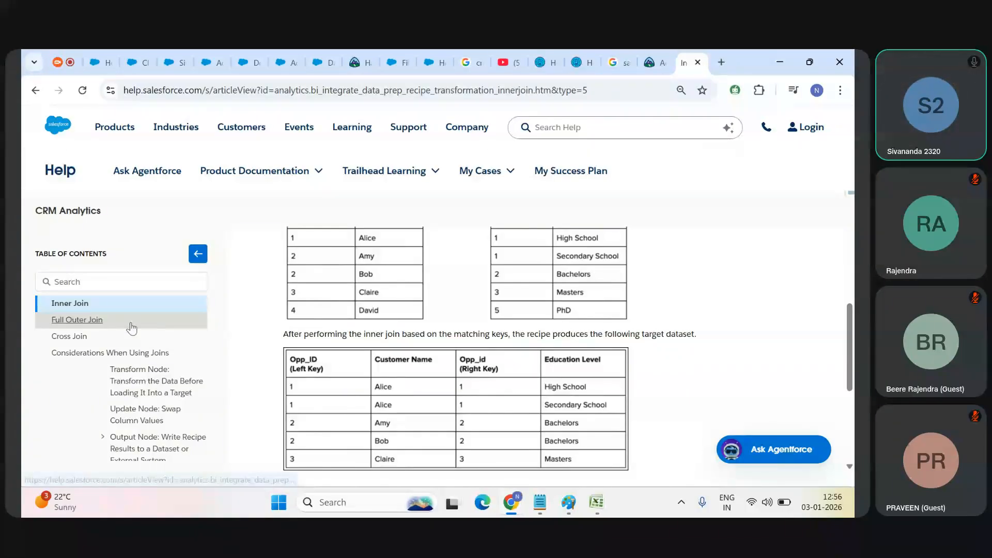
Step: Open the Full Outer Join article and read its sample tables, target dataset and the explanation of matched and unmatched rows
{"action": "left_click", "coordinate": [72, 321]}
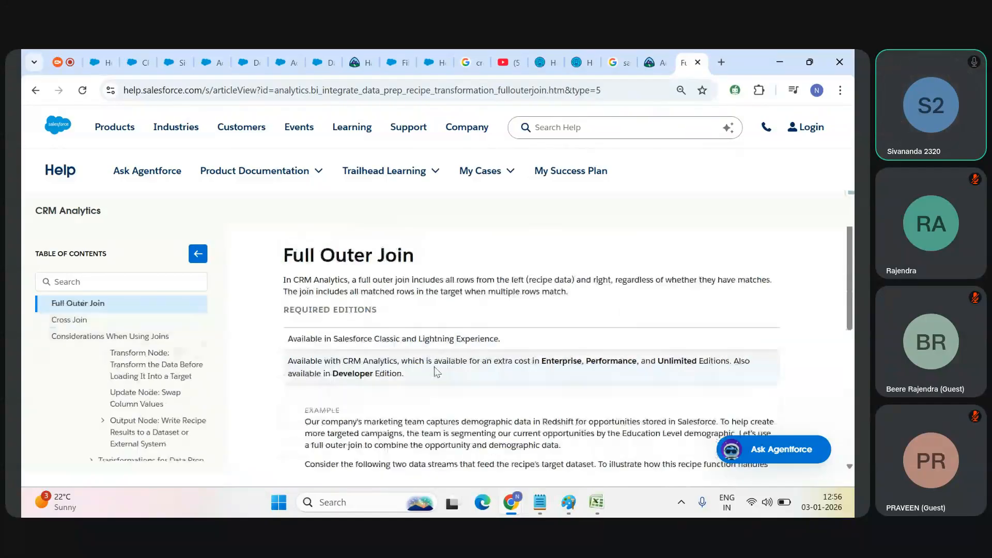
{"action": "scroll", "coordinate": [437, 371], "scroll_direction": "down", "scroll_amount": 4}
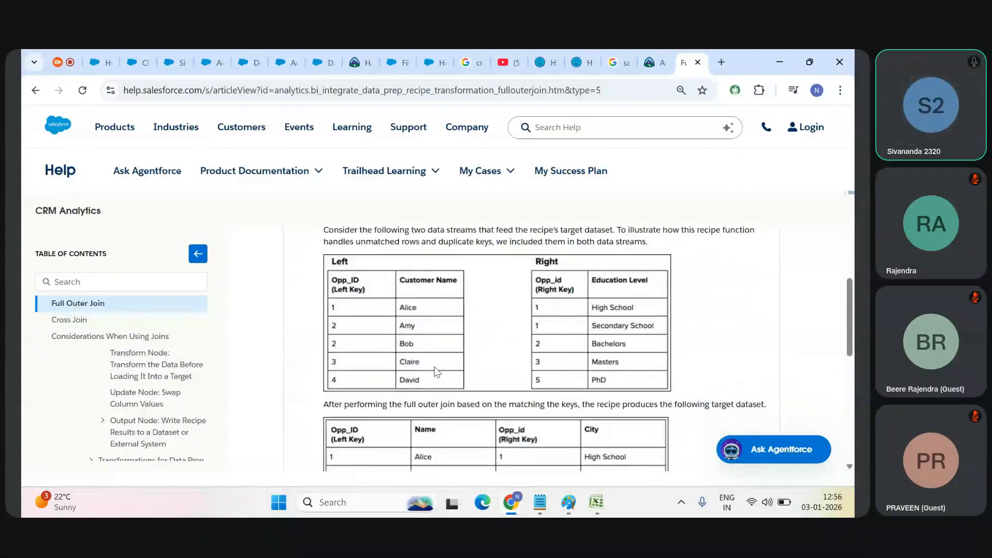
{"action": "scroll", "coordinate": [342, 378], "scroll_direction": "down", "scroll_amount": 1}
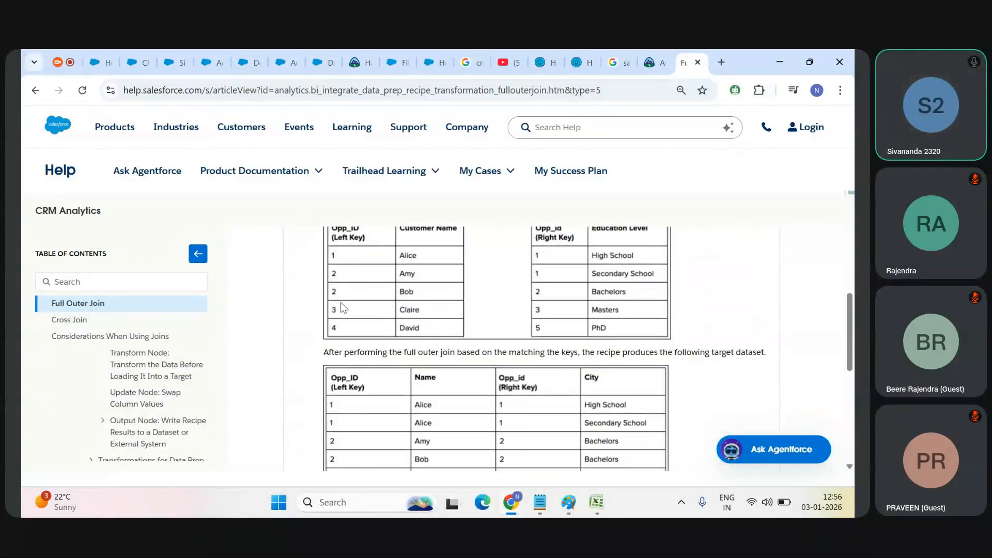
{"action": "scroll", "coordinate": [344, 339], "scroll_direction": "down", "scroll_amount": 1}
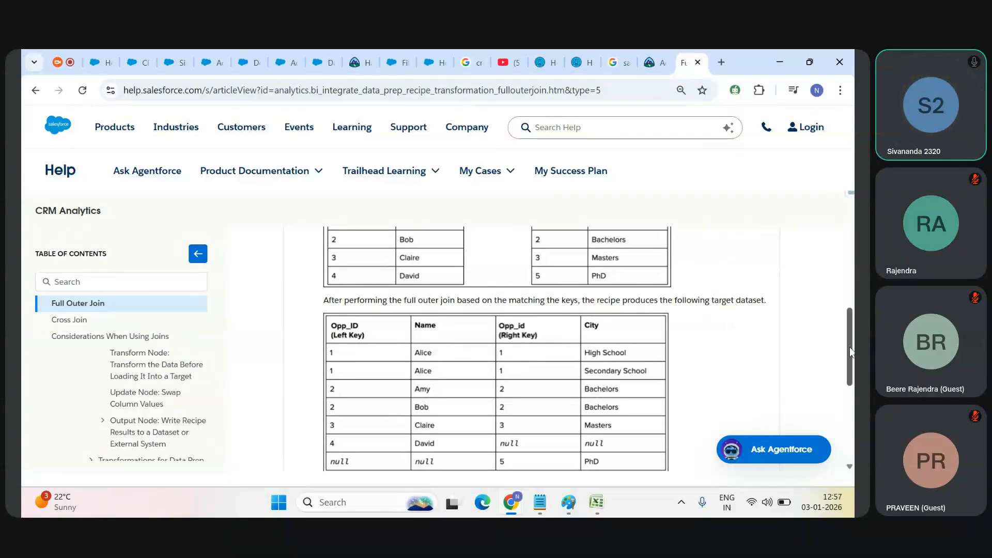
{"action": "left_click_drag", "start_coordinate": [850, 346], "coordinate": [854, 382]}
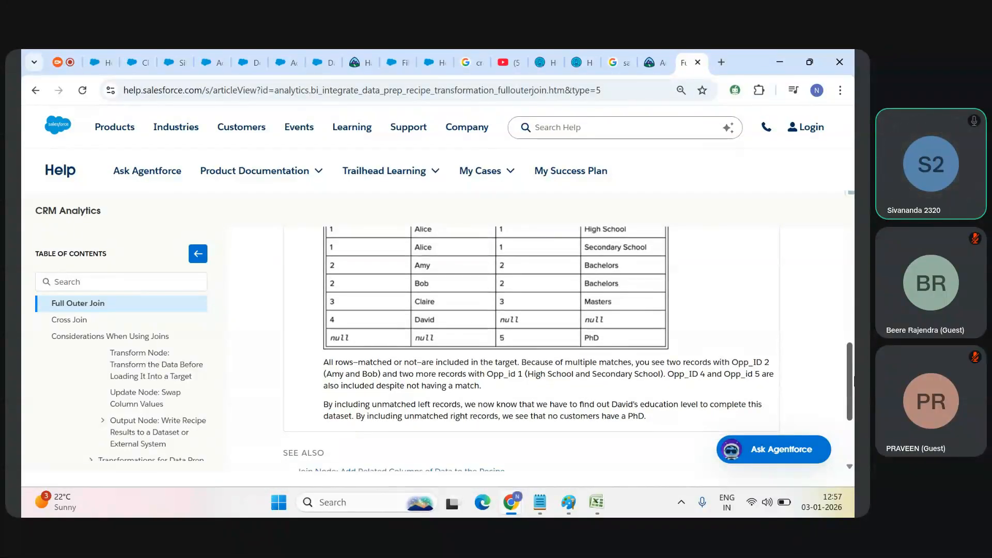
{"action": "left_click_drag", "start_coordinate": [854, 382], "coordinate": [854, 404]}
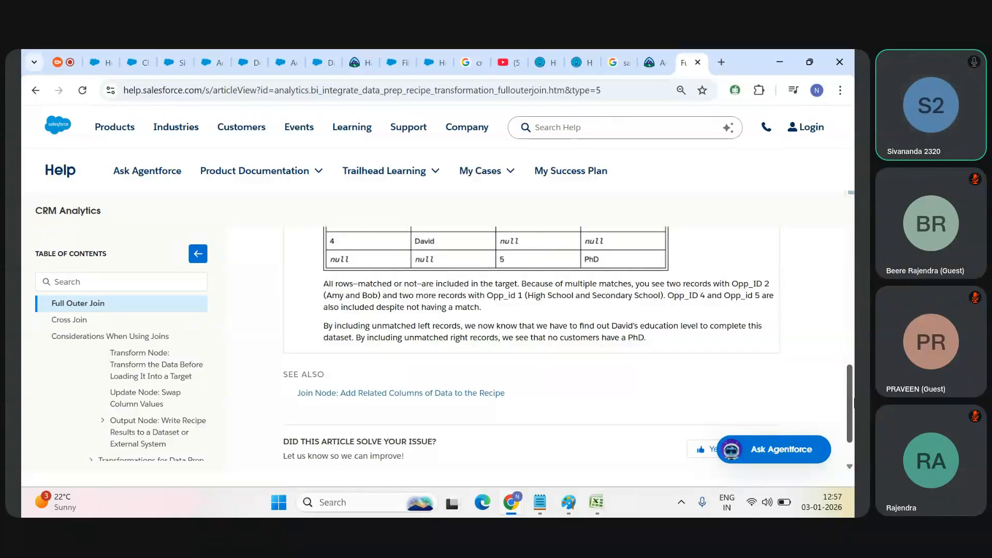
{"action": "left_click_drag", "start_coordinate": [855, 403], "coordinate": [855, 403]}
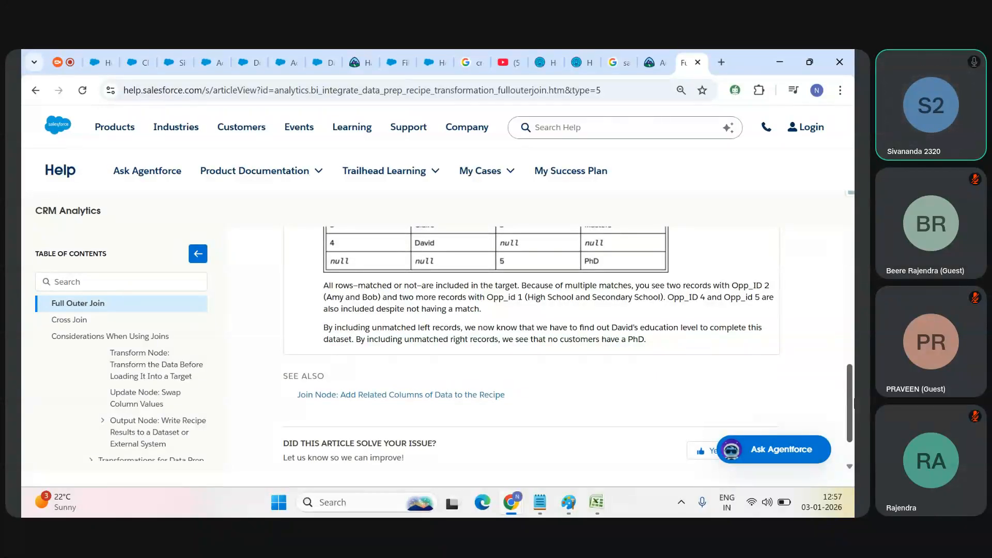
{"action": "left_click_drag", "start_coordinate": [855, 403], "coordinate": [854, 404]}
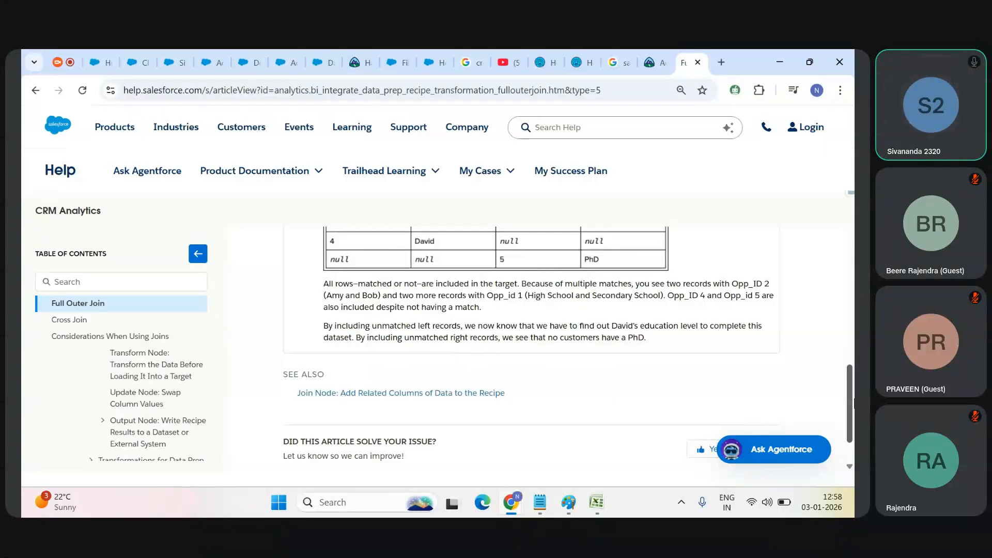
{"action": "left_click_drag", "start_coordinate": [851, 402], "coordinate": [853, 401]}
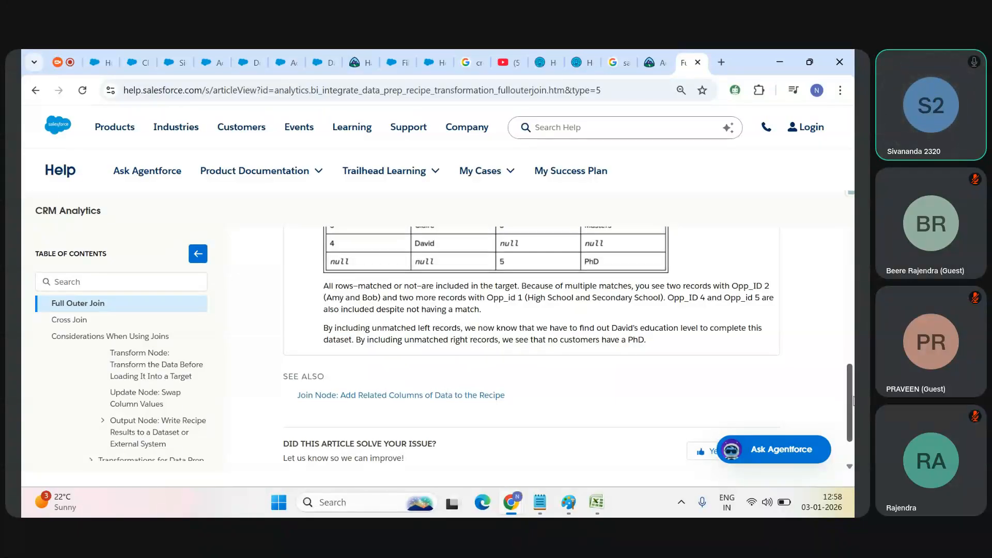